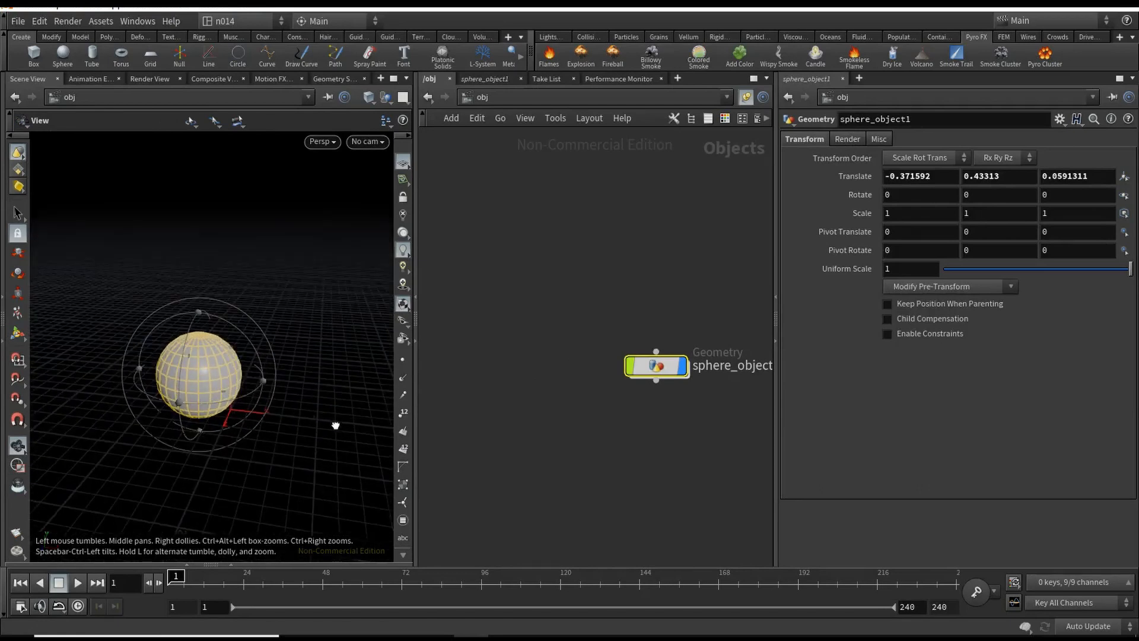
# Create a Billowy Smoke simulation from the sphere object
pyautogui.moveTo(648, 363); pyautogui.dragTo(588, 326)
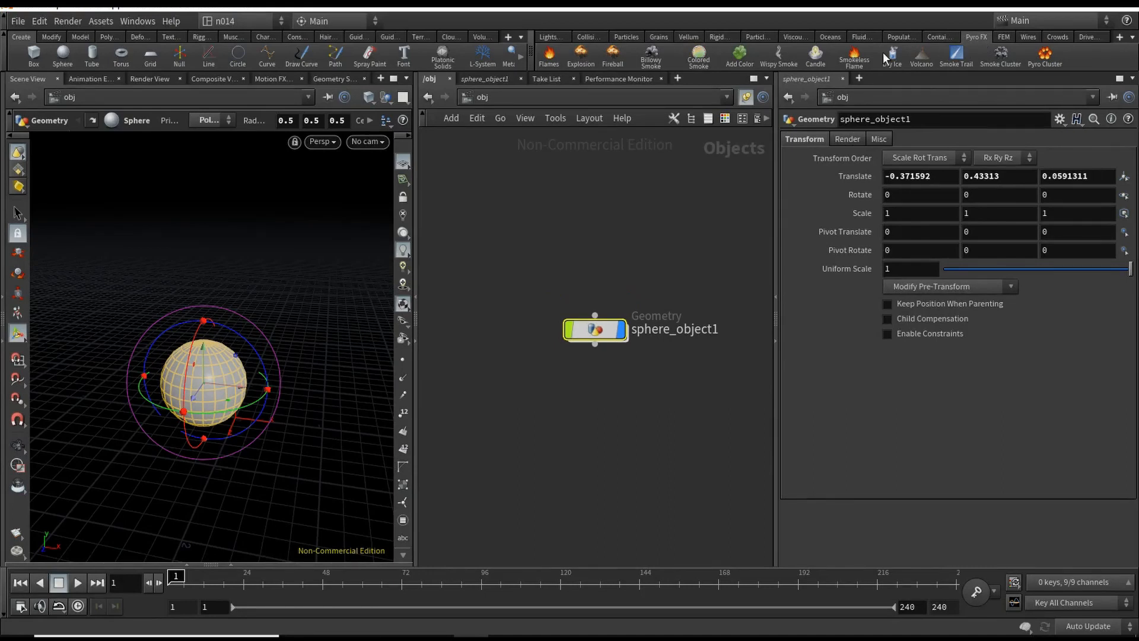
pyautogui.click(652, 59)
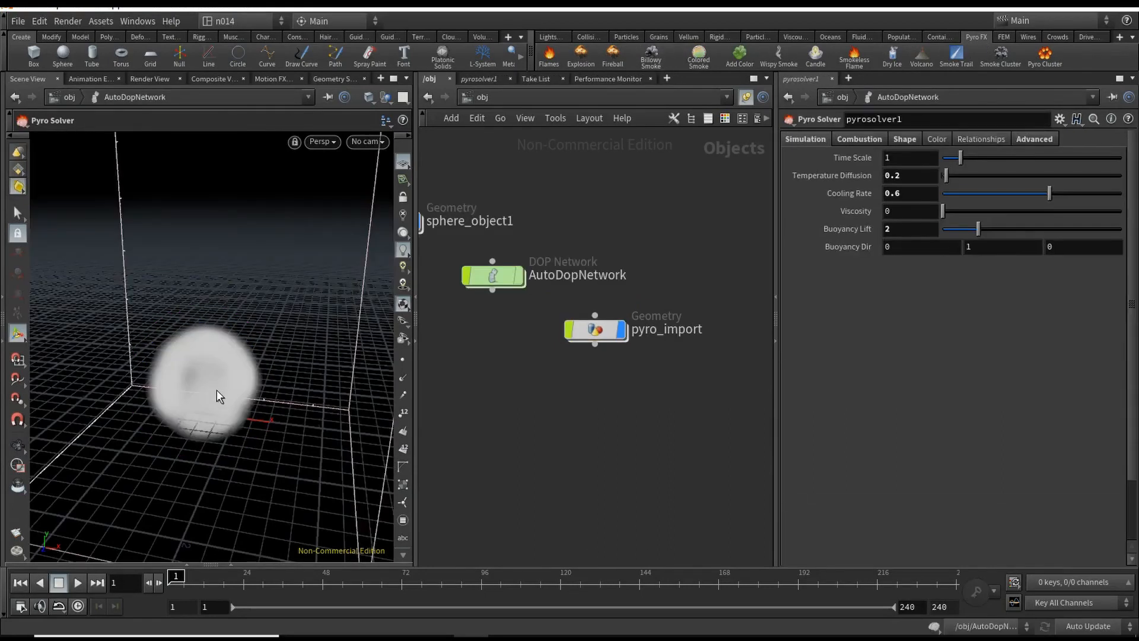
# Play the billowy smoke simulation from frame 1 to about frame 31 and stop playback
pyautogui.keyDown('alt'); pyautogui.moveTo(271, 392); pyautogui.dragTo(295, 382); pyautogui.keyUp('alt')
pyautogui.keyDown('alt'); pyautogui.moveTo(295, 382); pyautogui.dragTo(247, 387, button='right'); pyautogui.keyUp('alt')
pyautogui.keyDown('alt'); pyautogui.moveTo(247, 387); pyautogui.dragTo(242, 409); pyautogui.keyUp('alt')
pyautogui.click(77, 584)
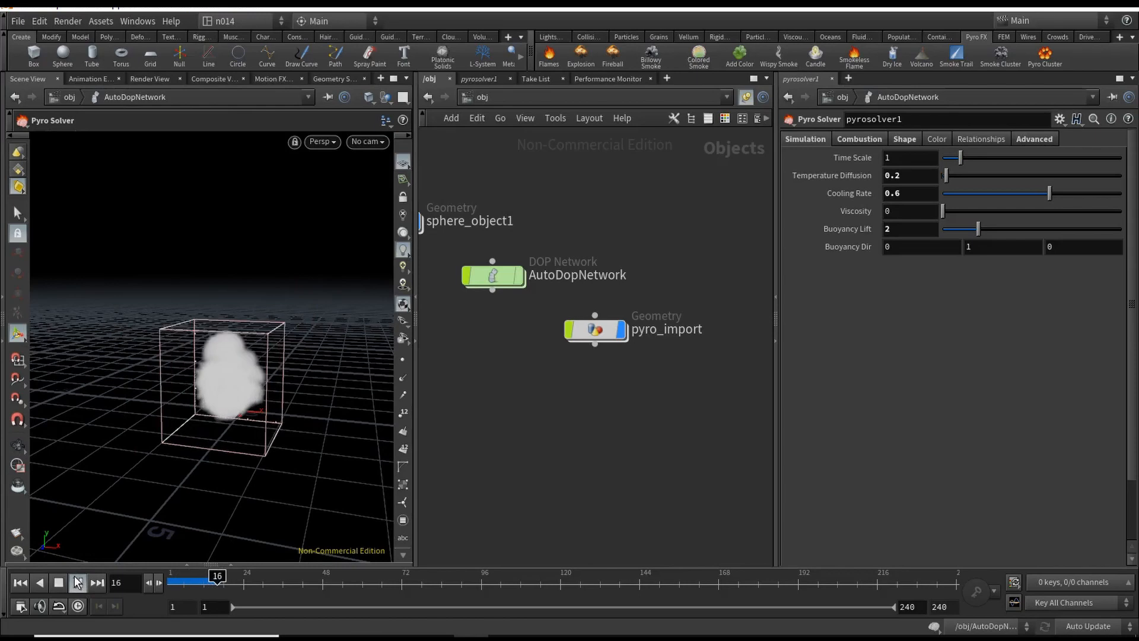
pyautogui.click(59, 582)
# Arrange the sphere_object1, AutoDopNetwork and pyro_import nodes in a tidy vertical stack
pyautogui.moveTo(534, 356); pyautogui.dragTo(641, 392, button='middle')
pyautogui.moveTo(590, 267); pyautogui.dragTo(766, 402)
pyautogui.moveTo(624, 323); pyautogui.dragTo(532, 326)
pyautogui.moveTo(660, 346); pyautogui.dragTo(514, 380)
pyautogui.click(506, 320)
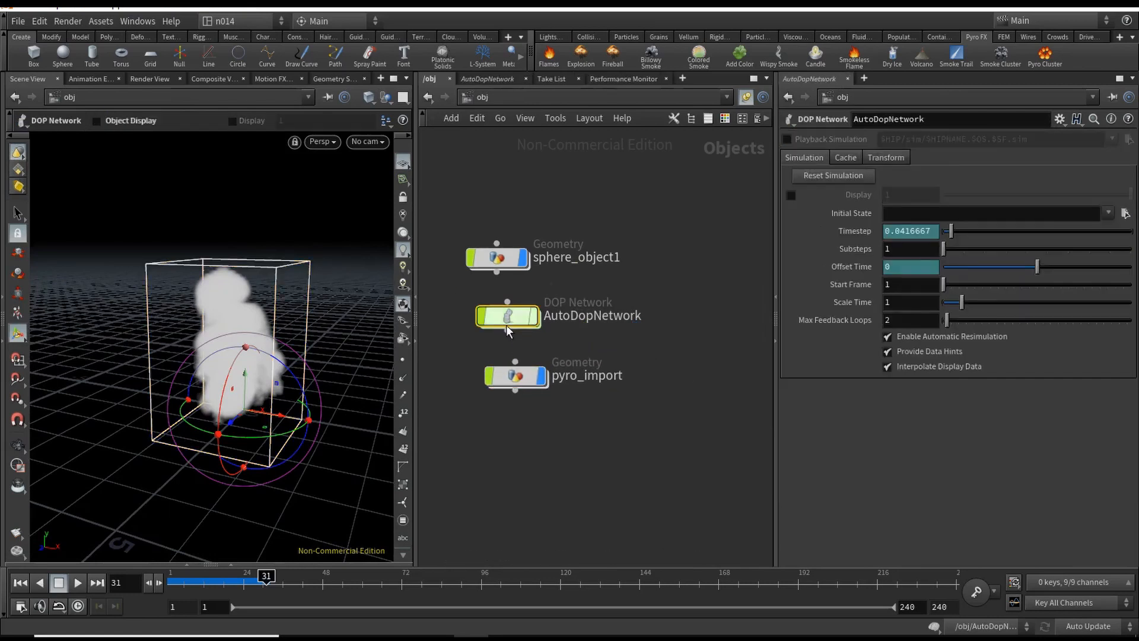
# Look inside AutoDopNetwork at the pyro solver setup, then return to the object level
pyautogui.doubleClick(512, 320)
pyautogui.moveTo(650, 347)
pyautogui.mouseDown(button='middle')
pyautogui.moveTo(593, 374)
pyautogui.moveTo(629, 389)
pyautogui.moveTo(616, 391)
pyautogui.moveTo(597, 386)
pyautogui.moveTo(658, 373)
pyautogui.moveTo(648, 397)
pyautogui.moveTo(659, 394)
pyautogui.moveTo(579, 384)
pyautogui.moveTo(663, 366)
pyautogui.mouseUp(button='middle')
pyautogui.press('u')
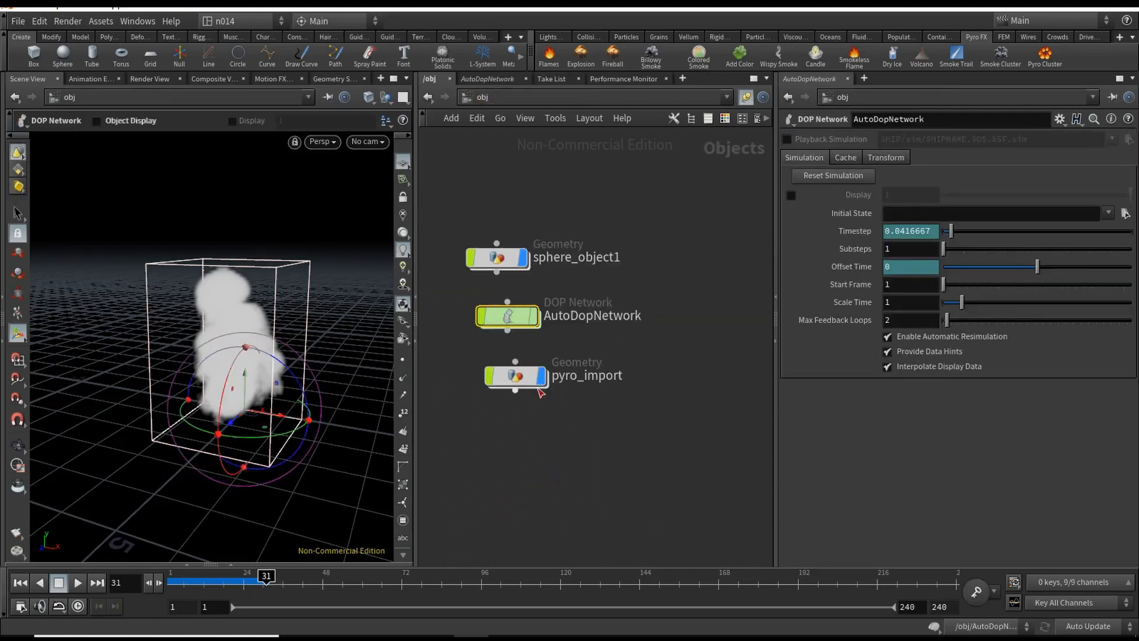
pyautogui.doubleClick(510, 317)
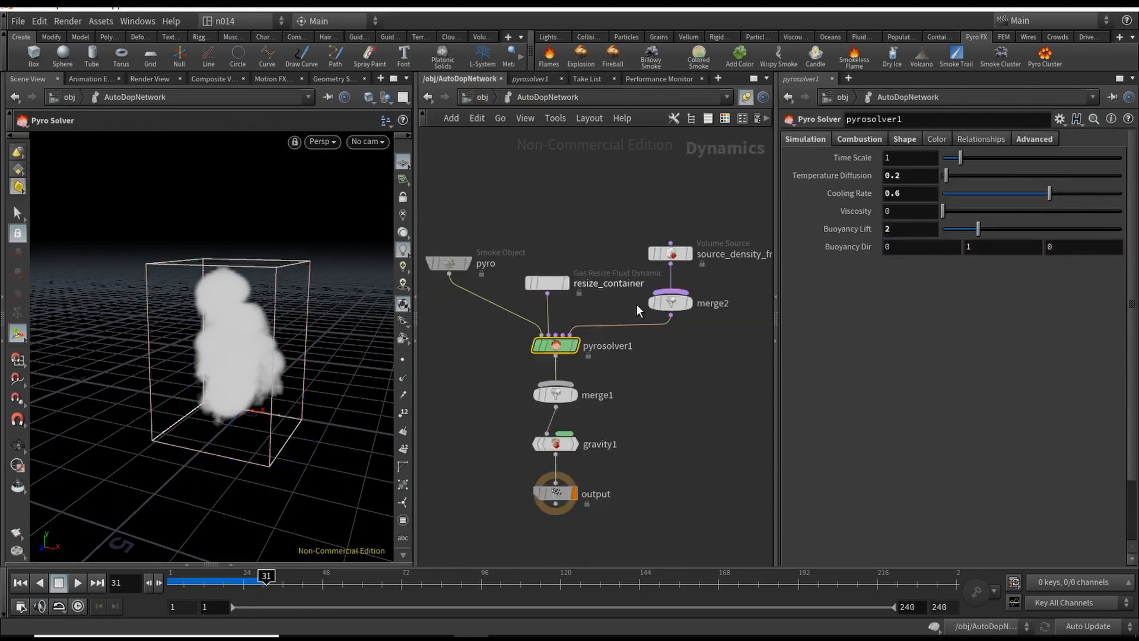
pyautogui.click(482, 96)
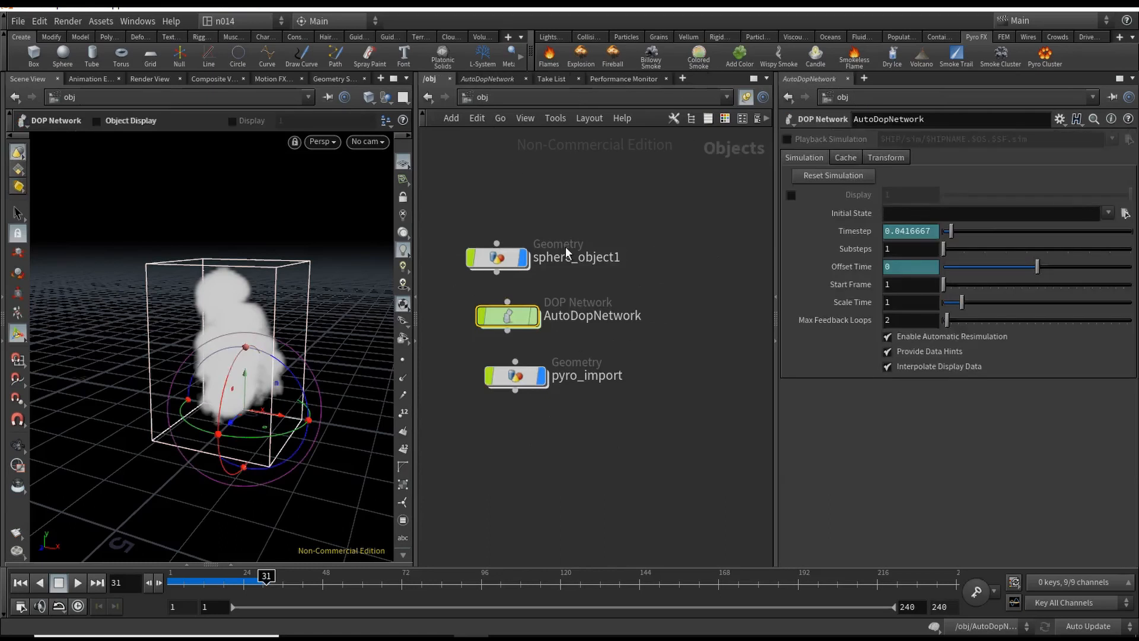
# Look inside pyro_import at its DOP import nodes, then return to the object level
pyautogui.click(518, 380)
pyautogui.doubleClick(523, 375)
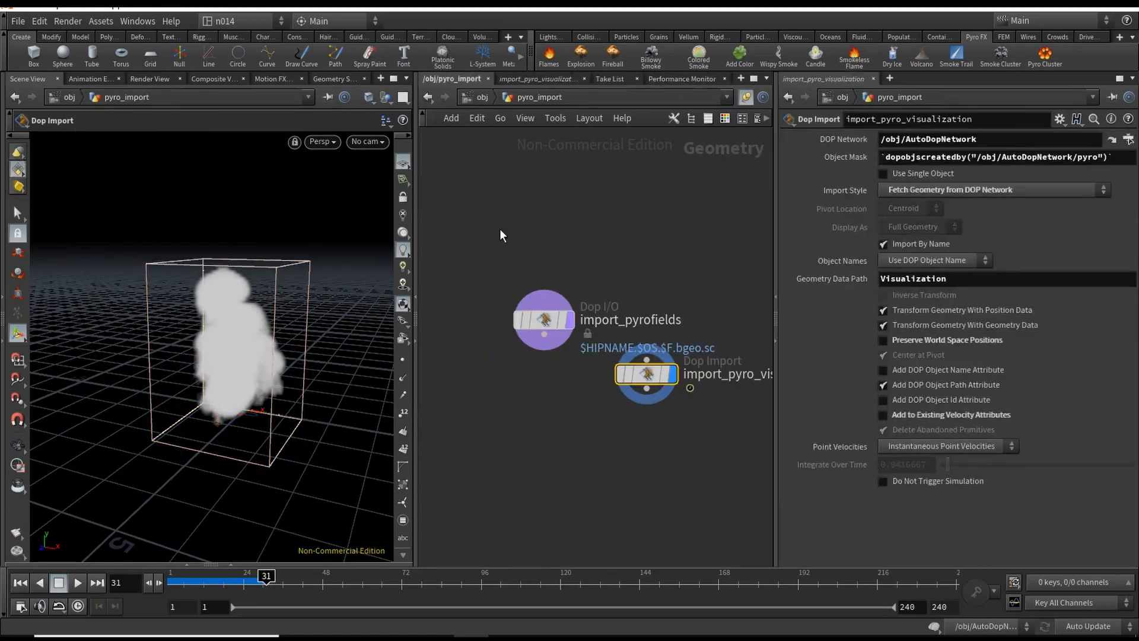
pyautogui.click(480, 98)
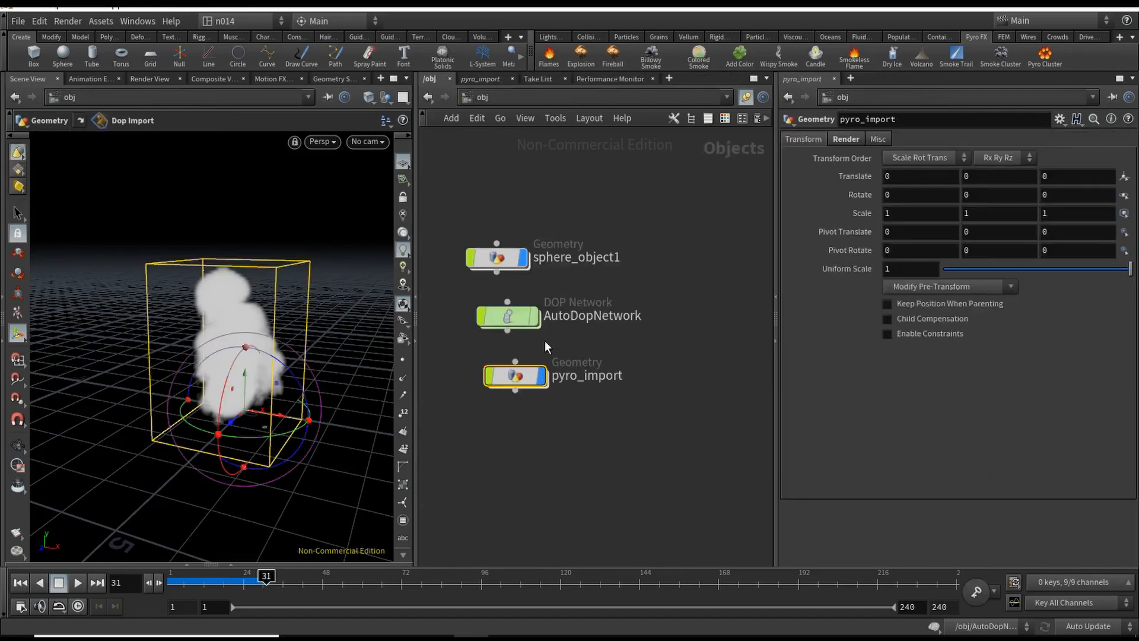
# Turn off the display of pyro_import and open the sphere_object1 network showing its density source chain
pyautogui.click(543, 378)
pyautogui.moveTo(551, 383); pyautogui.dragTo(589, 400, button='middle')
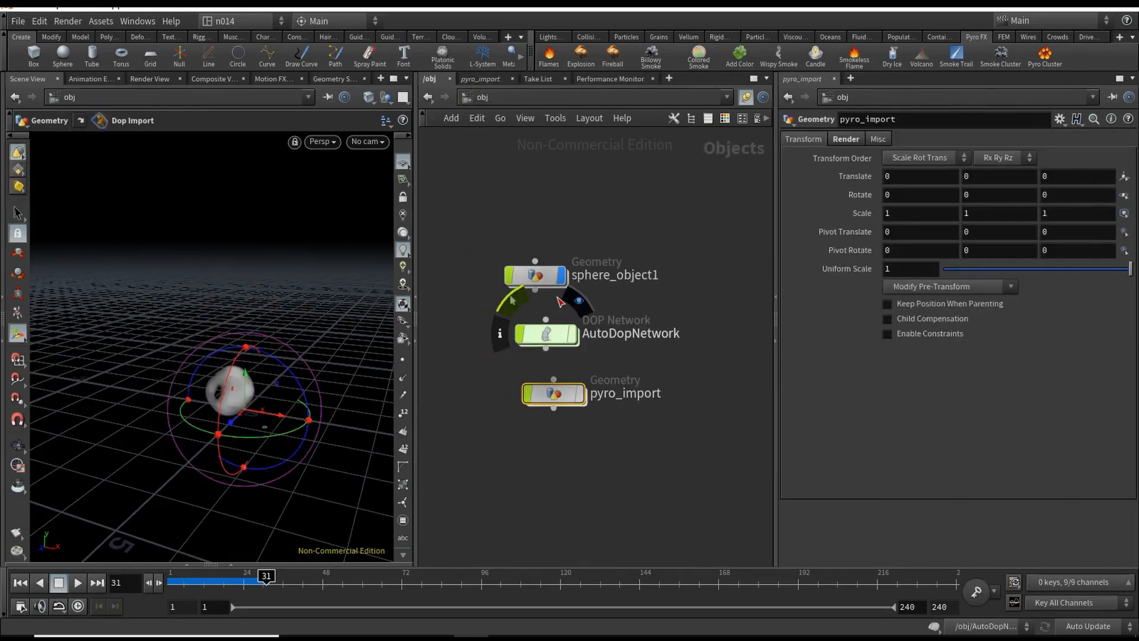
pyautogui.doubleClick(540, 274)
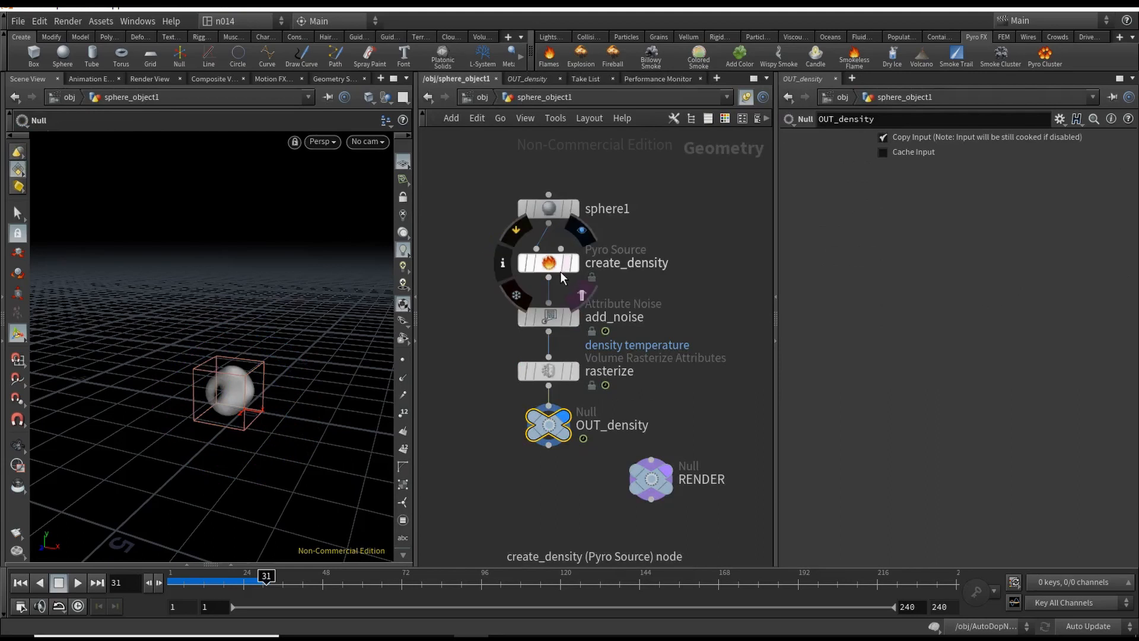
pyautogui.press('h')
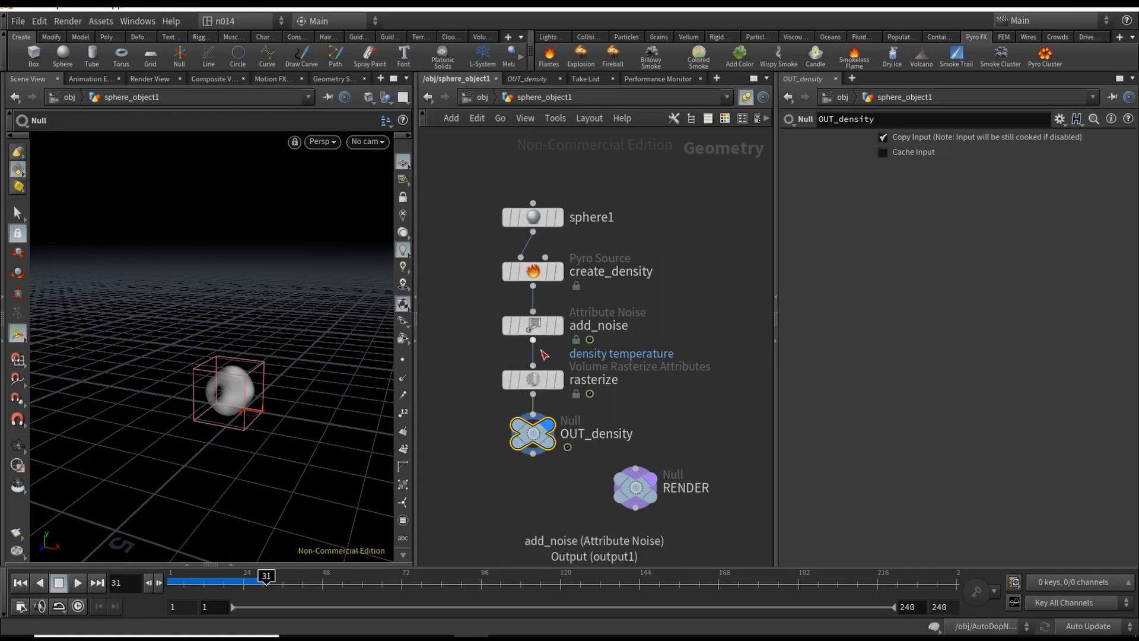
pyautogui.moveTo(541, 379)
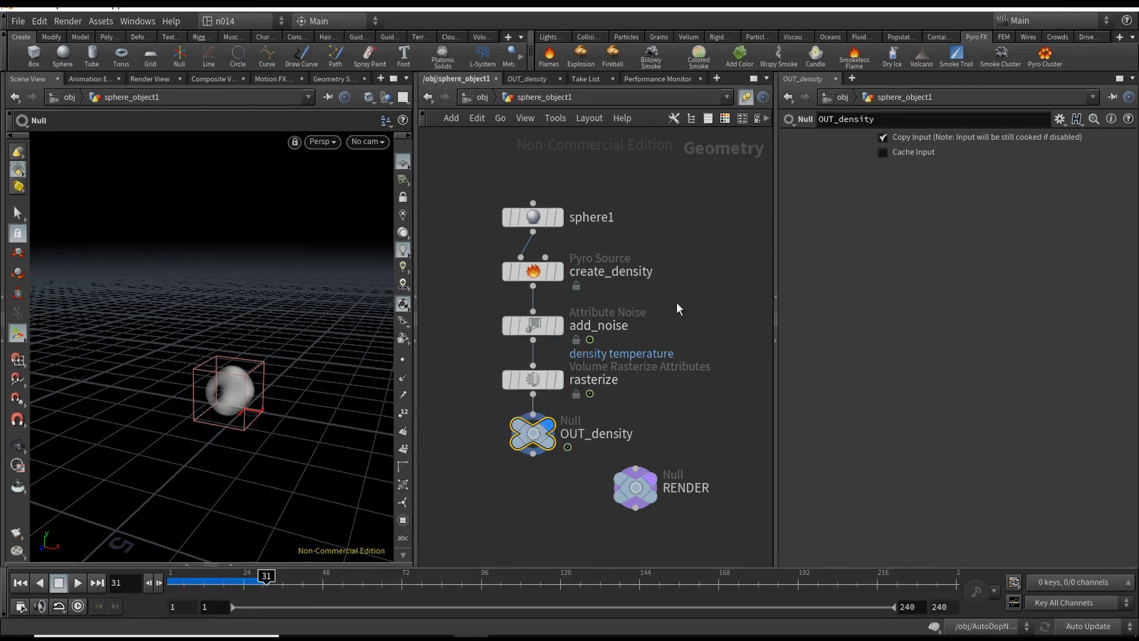
pyautogui.moveTo(668, 303); pyautogui.dragTo(658, 305, button='middle')
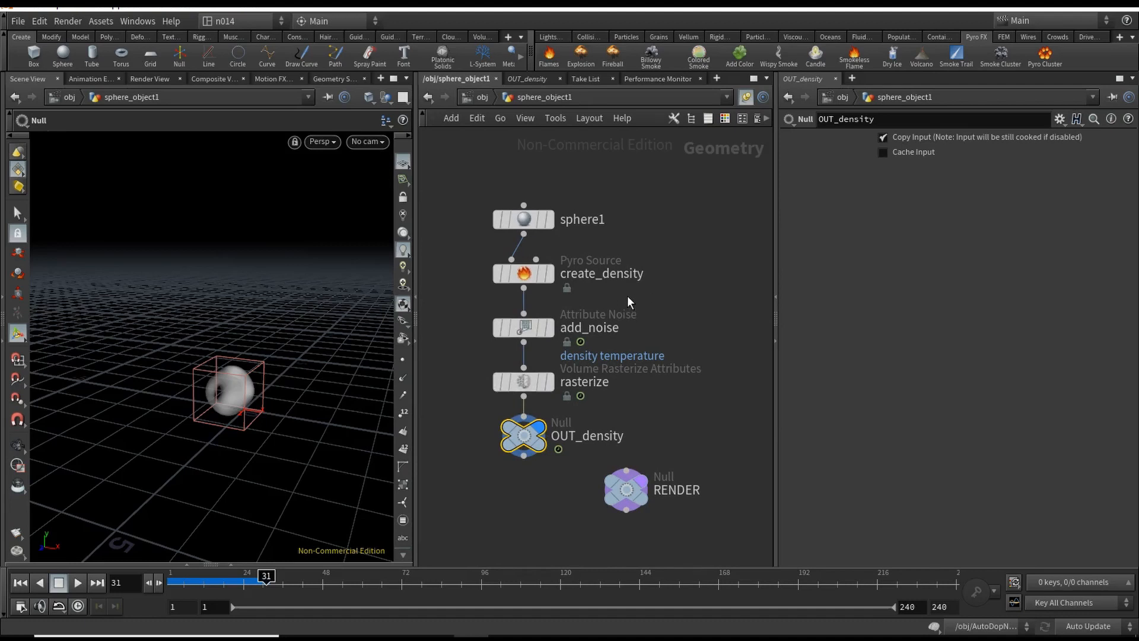
# Display the create_density Pyro Source node and examine its scattered points and its density and temperature attributes
pyautogui.moveTo(525, 279)
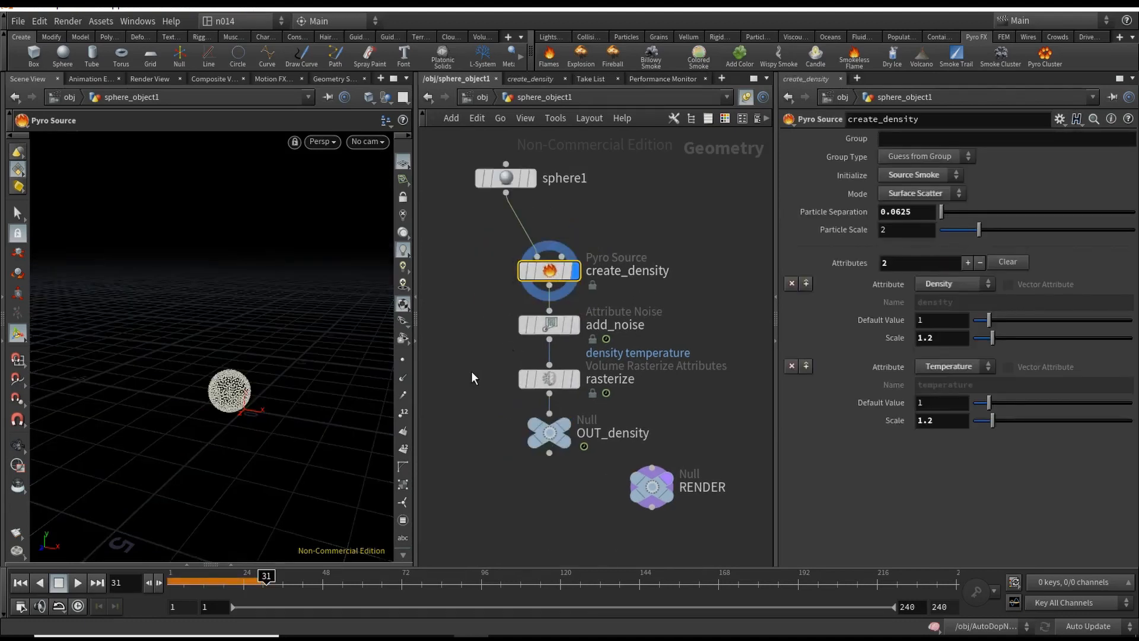
pyautogui.keyDown('alt'); pyautogui.moveTo(239, 433); pyautogui.dragTo(378, 335, button='right'); pyautogui.keyUp('alt')
pyautogui.keyDown('alt'); pyautogui.moveTo(312, 392); pyautogui.dragTo(311, 432, button='middle'); pyautogui.keyUp('alt')
pyautogui.keyDown('alt'); pyautogui.moveTo(308, 392); pyautogui.dragTo(308, 420); pyautogui.keyUp('alt')
pyautogui.keyDown('alt'); pyautogui.moveTo(299, 406); pyautogui.dragTo(307, 435, button='middle'); pyautogui.keyUp('alt')
pyautogui.keyDown('alt'); pyautogui.moveTo(307, 435); pyautogui.dragTo(301, 425); pyautogui.keyUp('alt')
pyautogui.keyDown('alt'); pyautogui.moveTo(300, 425); pyautogui.dragTo(308, 419, button='middle'); pyautogui.keyUp('alt')
pyautogui.keyDown('alt'); pyautogui.moveTo(308, 419); pyautogui.dragTo(277, 384, button='right'); pyautogui.keyUp('alt')
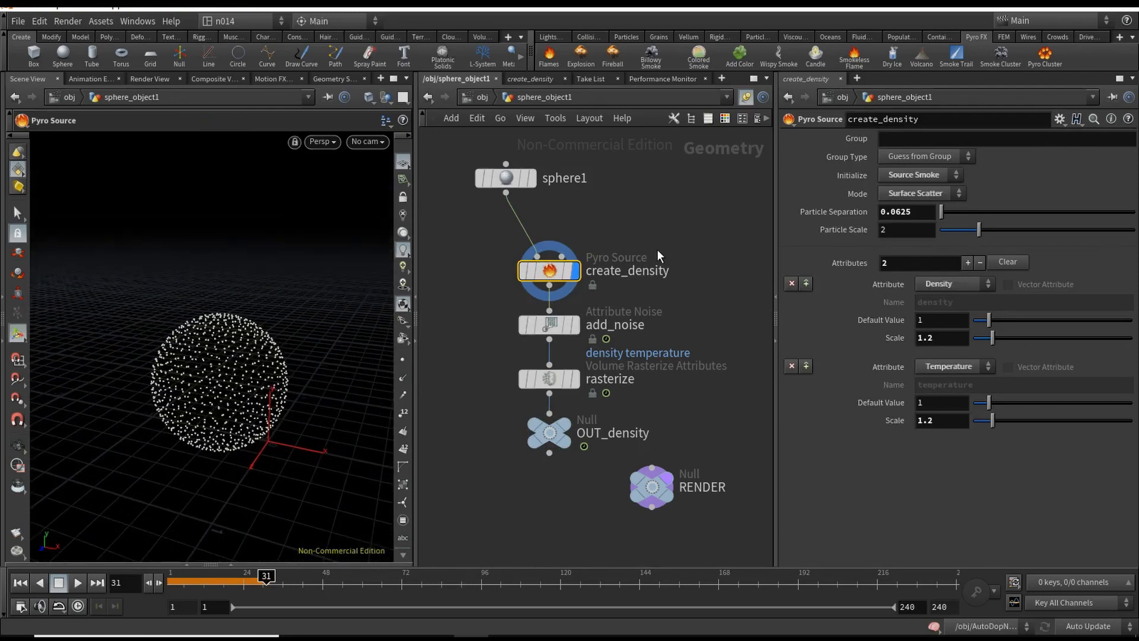
pyautogui.moveTo(674, 272); pyautogui.dragTo(679, 246, button='middle')
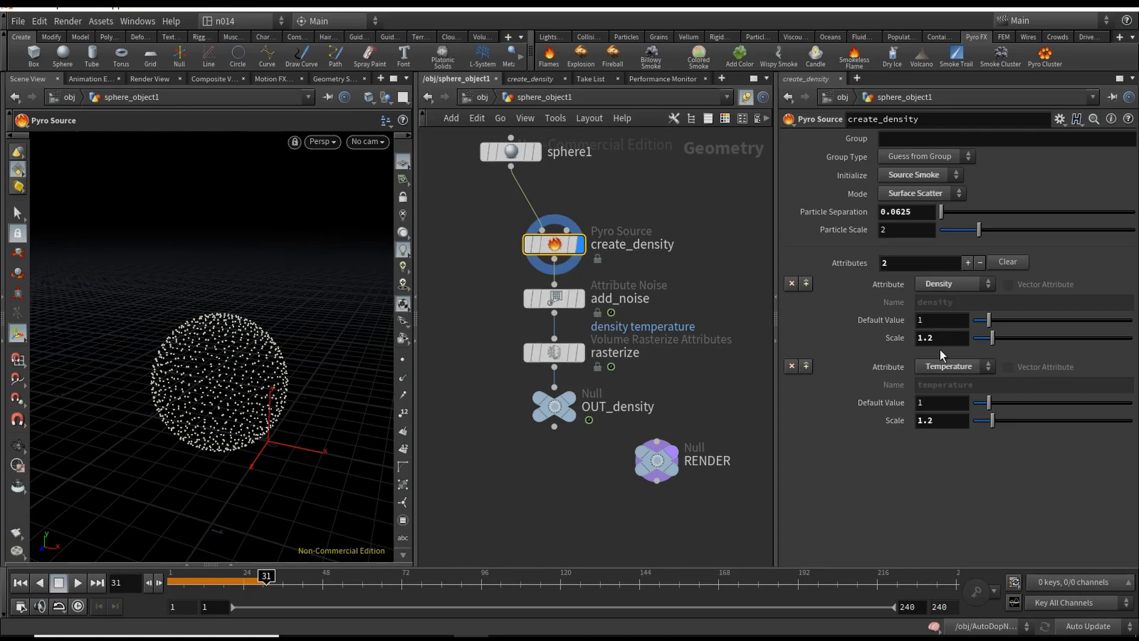
# Display the add_noise node and check its density and temperature values in the Geometry Spreadsheet from frame 1
pyautogui.click(567, 302)
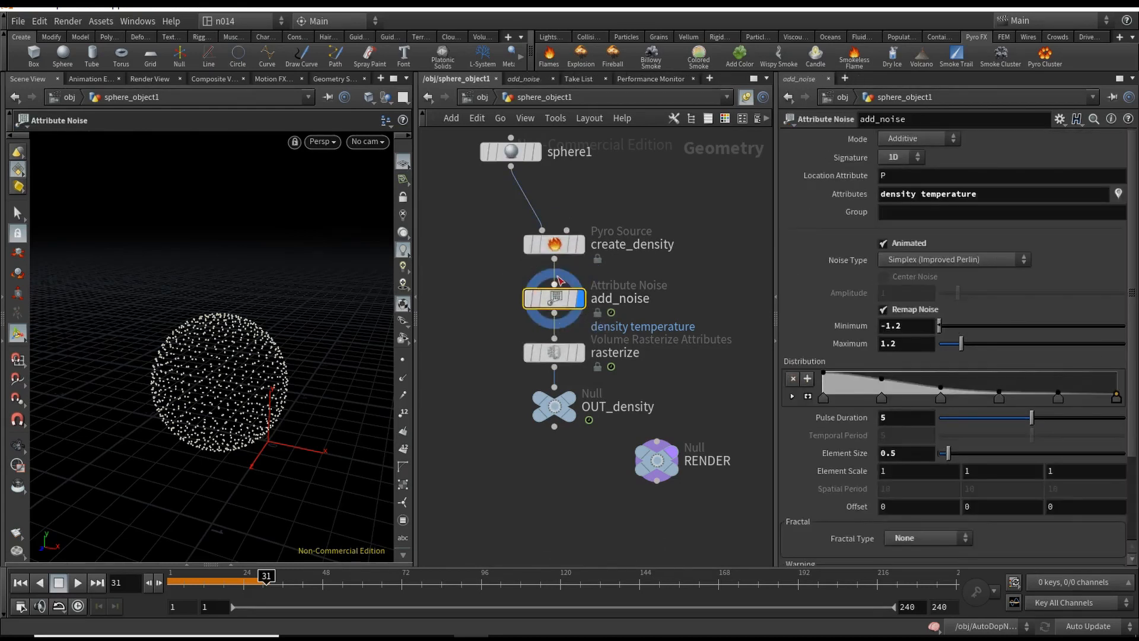
pyautogui.moveTo(559, 300)
pyautogui.click(237, 566)
pyautogui.moveTo(193, 586); pyautogui.dragTo(170, 584)
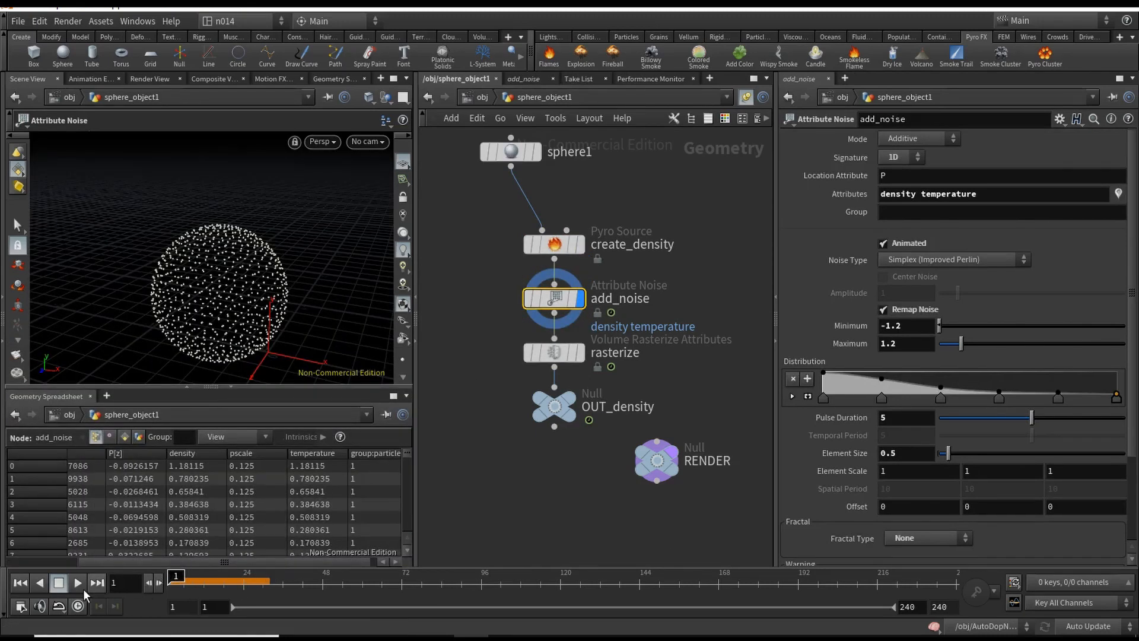
pyautogui.click(80, 585)
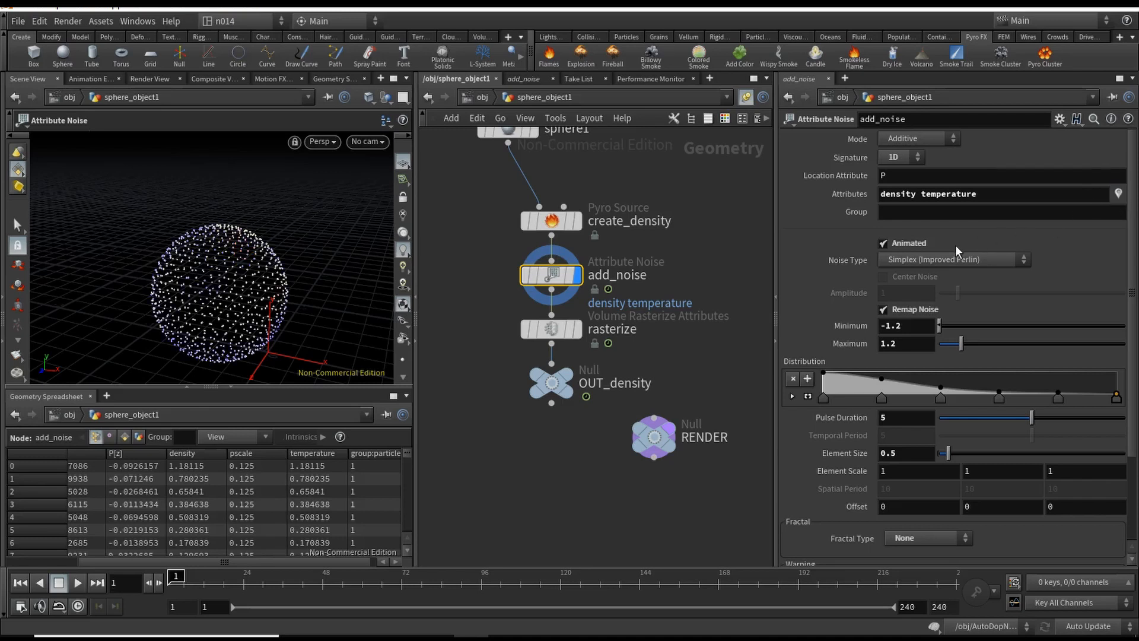
# Collapse the Geometry Spreadsheet, view the animated noise on the sphere's points up close, and stop playback
pyautogui.keyDown('alt'); pyautogui.moveTo(328, 296); pyautogui.dragTo(321, 277, button='middle'); pyautogui.keyUp('alt')
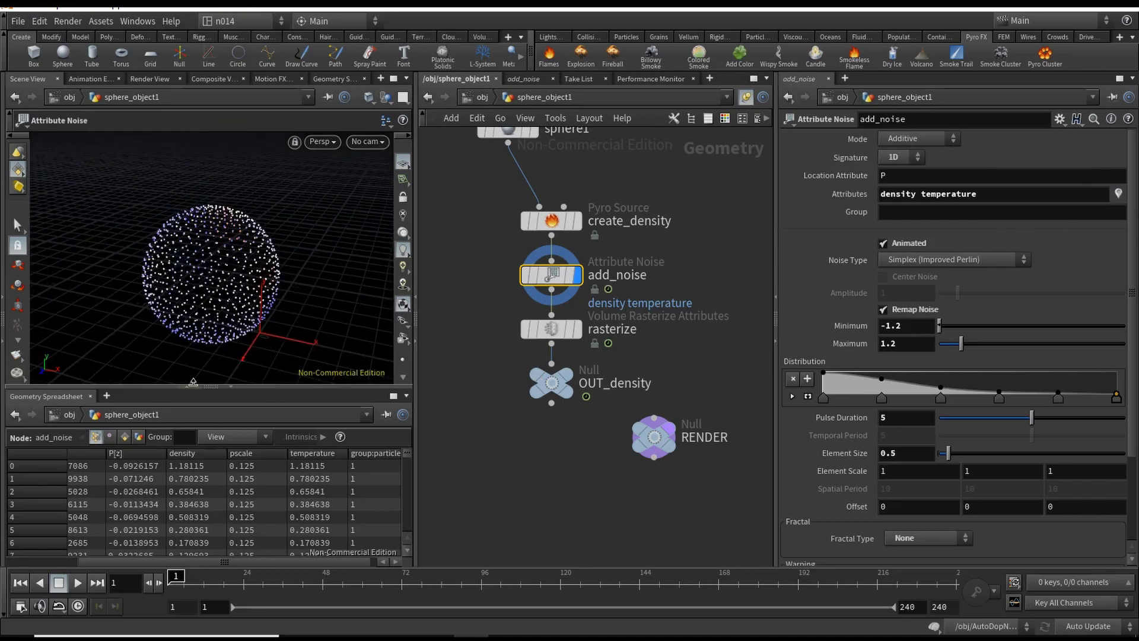
pyautogui.click(231, 387)
pyautogui.moveTo(285, 404); pyautogui.dragTo(356, 415, button='right')
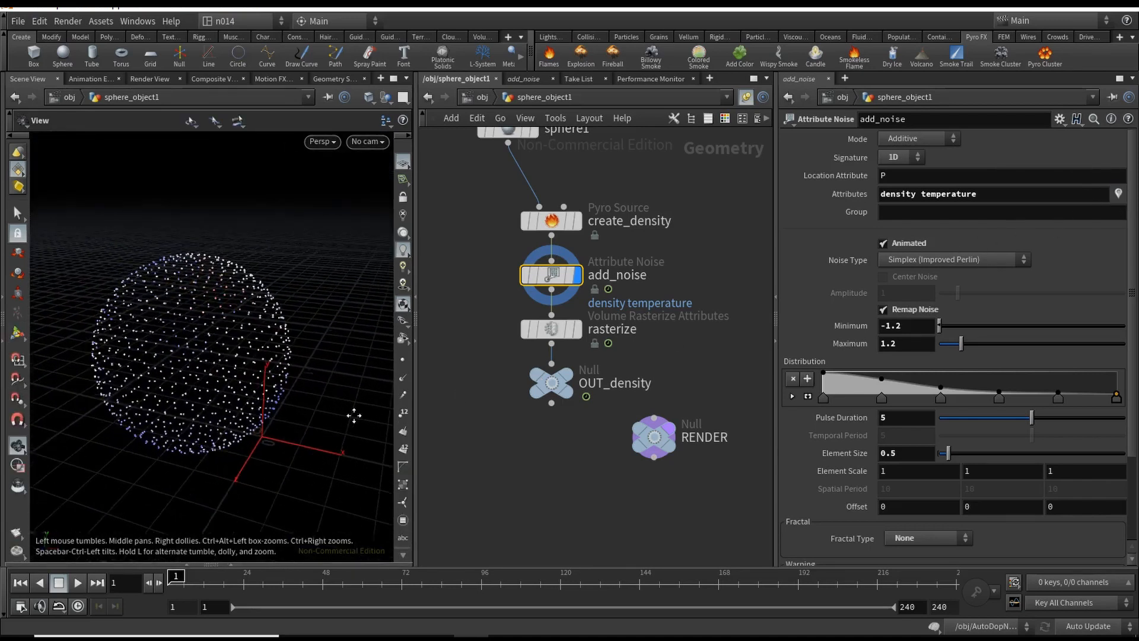
pyautogui.moveTo(356, 415); pyautogui.dragTo(251, 390)
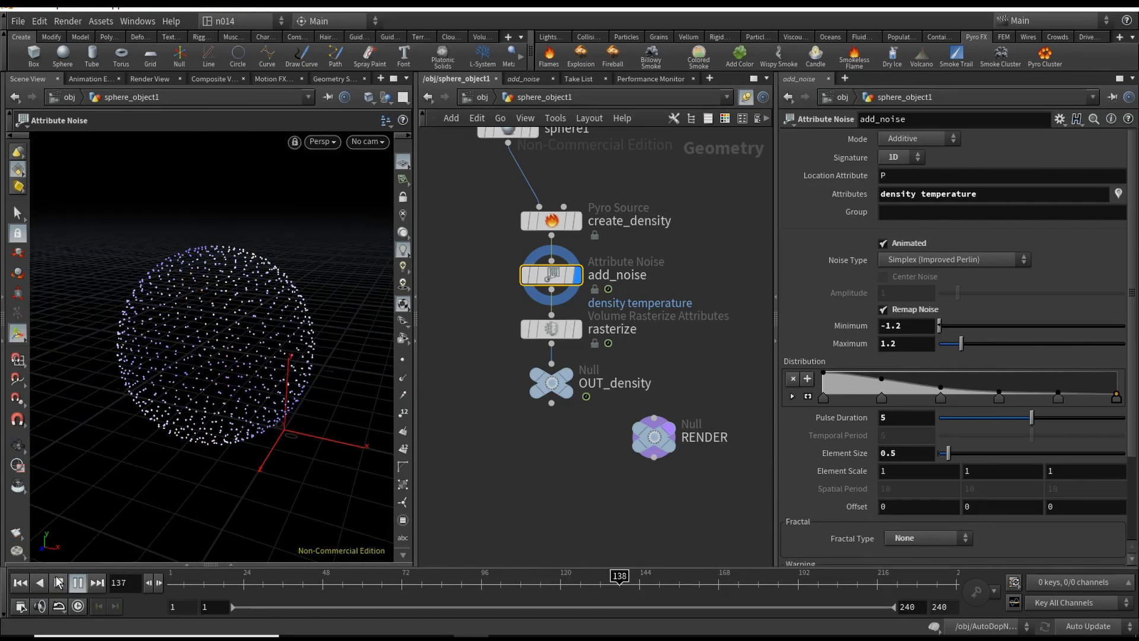
pyautogui.click(58, 583)
# Display the rasterize node's volume in the viewport and select the OUT_density null
pyautogui.moveTo(551, 330)
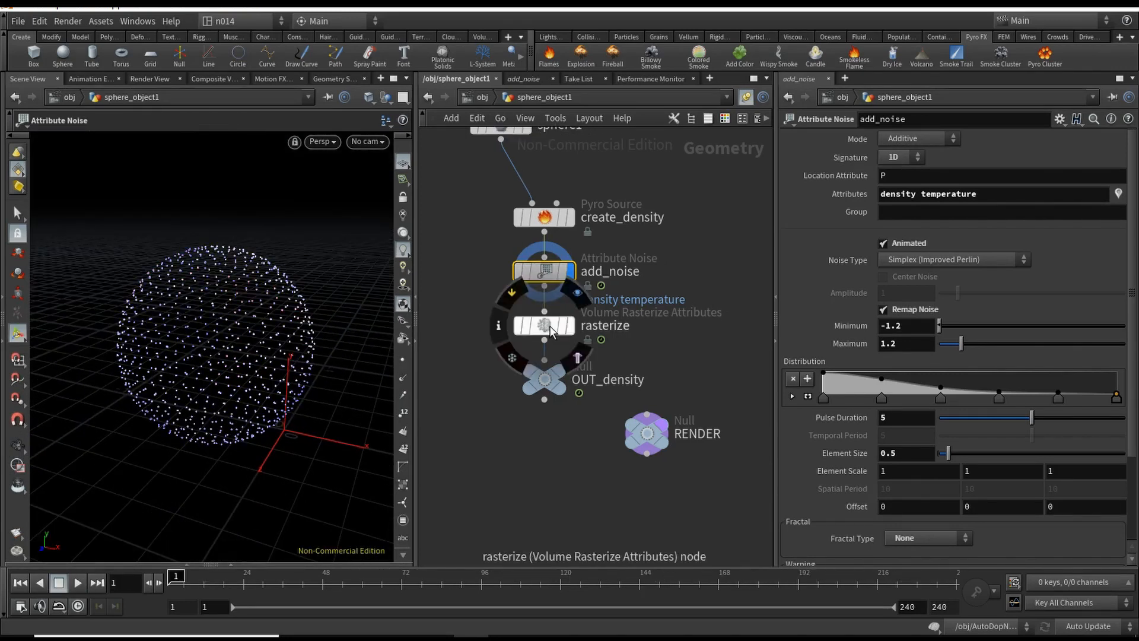
pyautogui.click(572, 330)
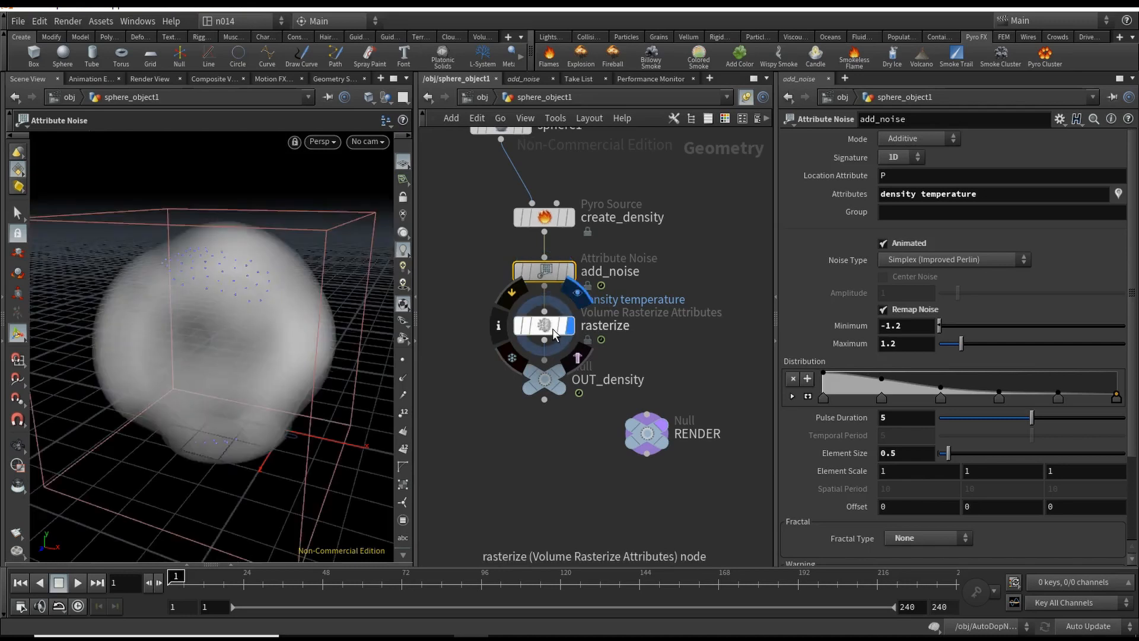
pyautogui.press('Escape')
pyautogui.scroll(-5, 312, 390)
pyautogui.moveTo(312, 390); pyautogui.dragTo(272, 433)
pyautogui.press('Return')
pyautogui.moveTo(610, 360); pyautogui.dragTo(630, 391, button='middle')
pyautogui.click(543, 400)
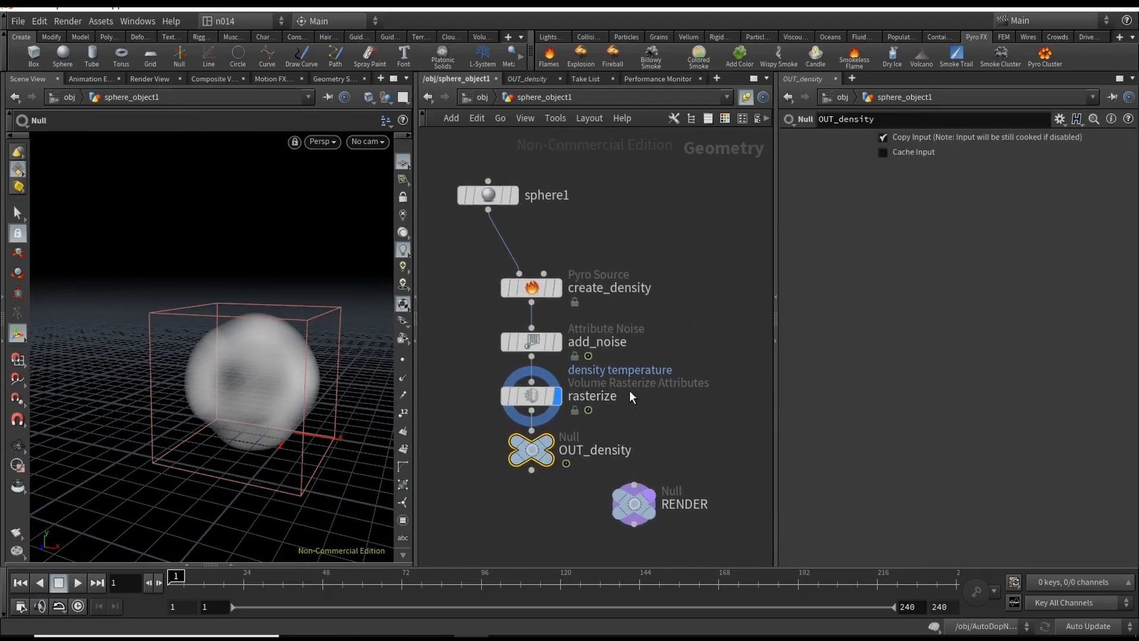
# Examine the source_density_from_sphere_object1 Volume Source settings inside AutoDopNetwork
pyautogui.moveTo(689, 270); pyautogui.dragTo(667, 277, button='middle')
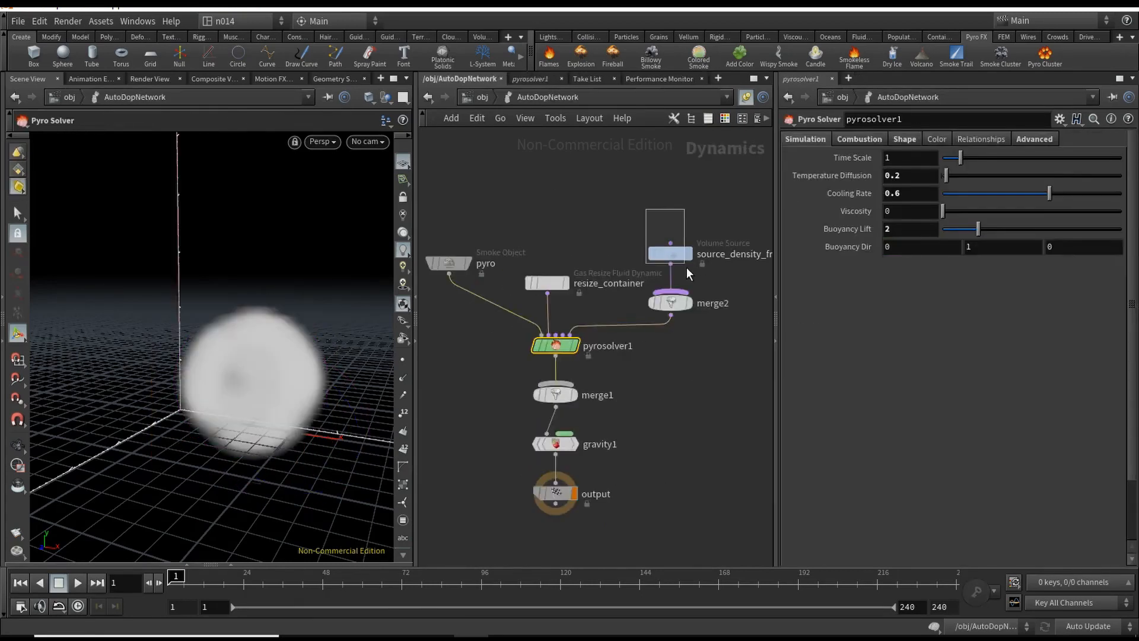
pyautogui.click(671, 255)
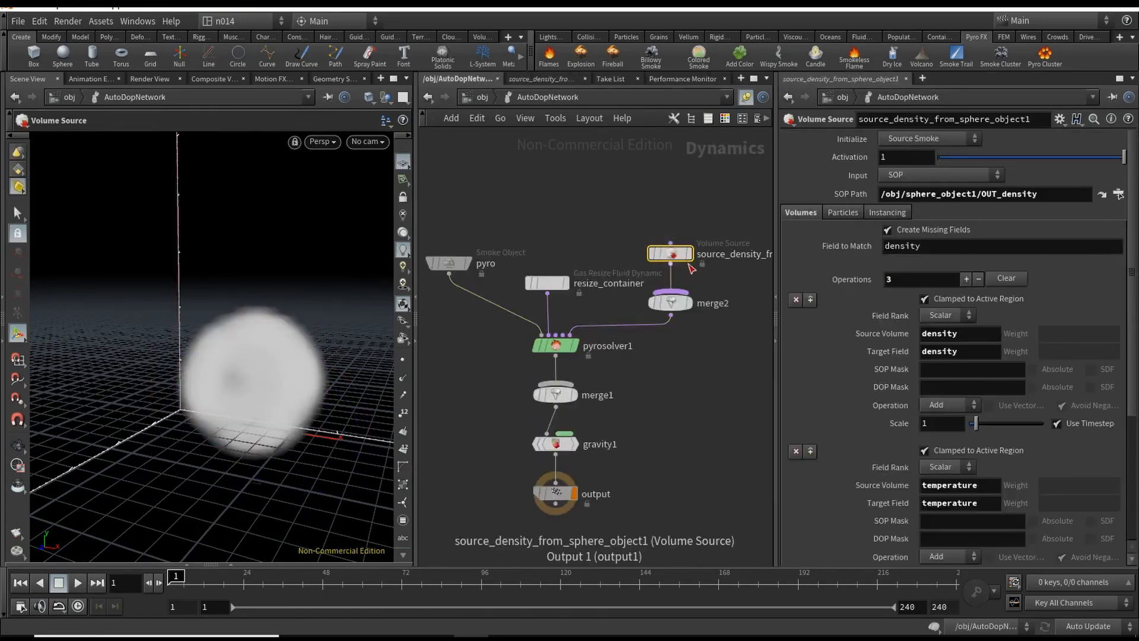
pyautogui.moveTo(670, 271); pyautogui.dragTo(615, 289, button='middle')
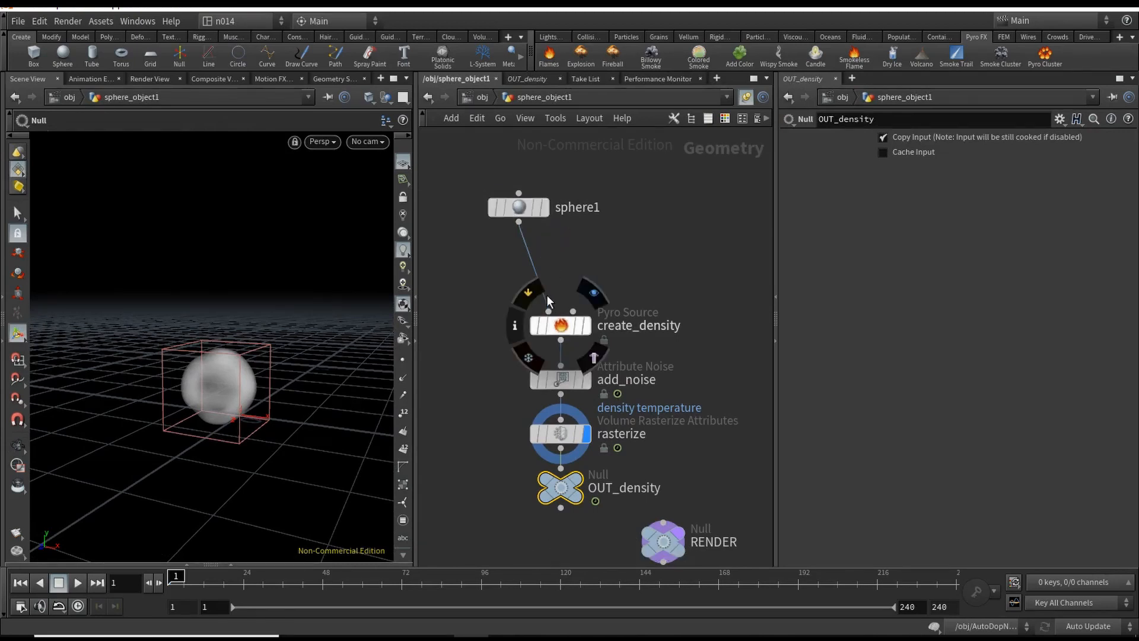
# Add a popnet node beside the create_density chain in the sphere_object1 network
pyautogui.moveTo(604, 237); pyautogui.dragTo(560, 265, button='middle')
pyautogui.press('Tab')
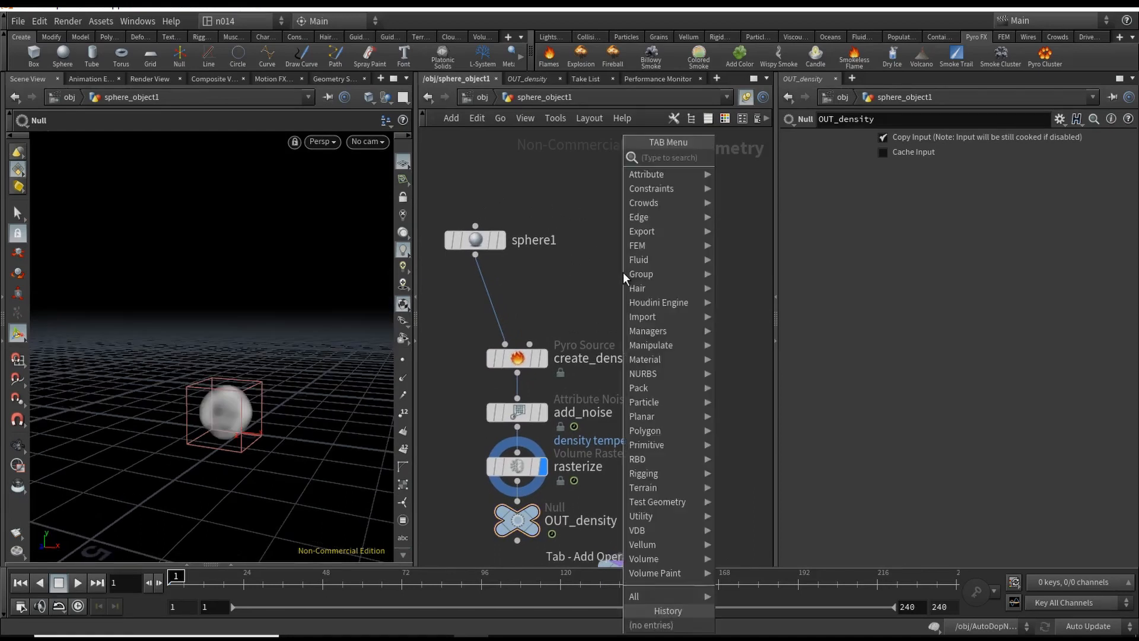
pyautogui.write('popnet')
pyautogui.press('Return')
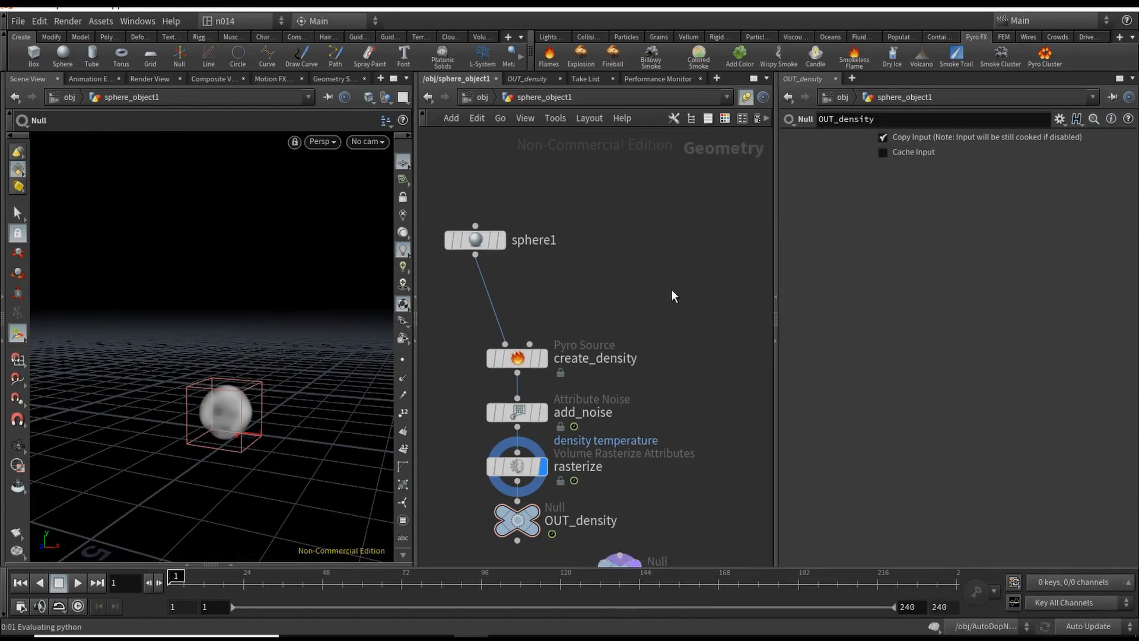
pyautogui.click(671, 287)
# Connect the sphere1 output to the first input of popnet and position the node beside the chain
pyautogui.moveTo(484, 218); pyautogui.dragTo(494, 189)
pyautogui.moveTo(670, 285); pyautogui.dragTo(627, 292, button='middle')
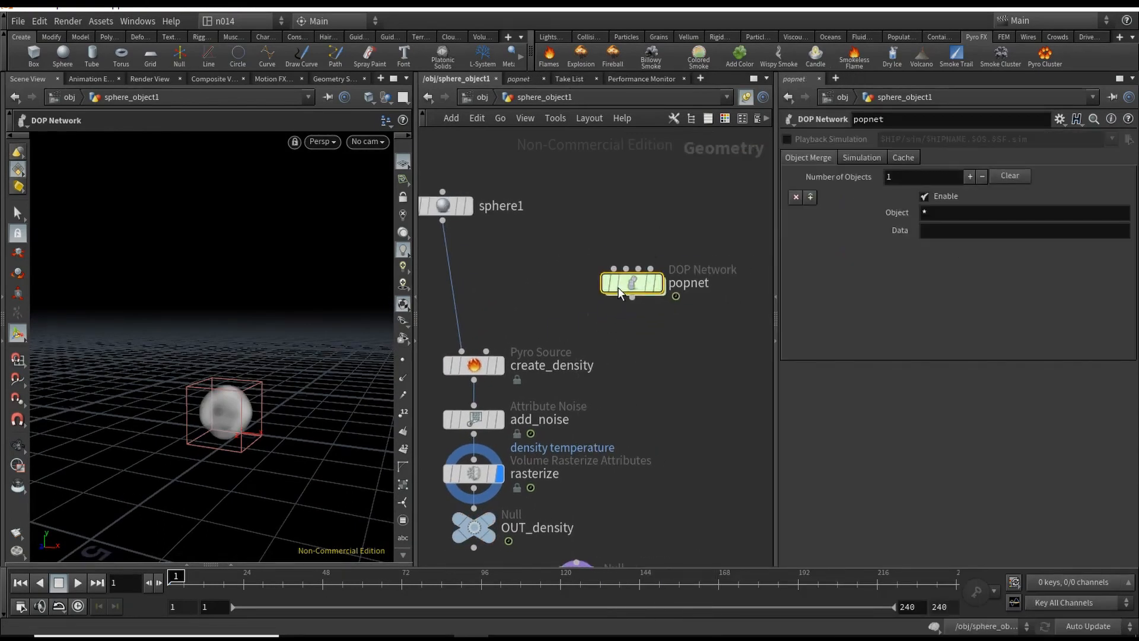
pyautogui.moveTo(630, 289); pyautogui.dragTo(616, 288)
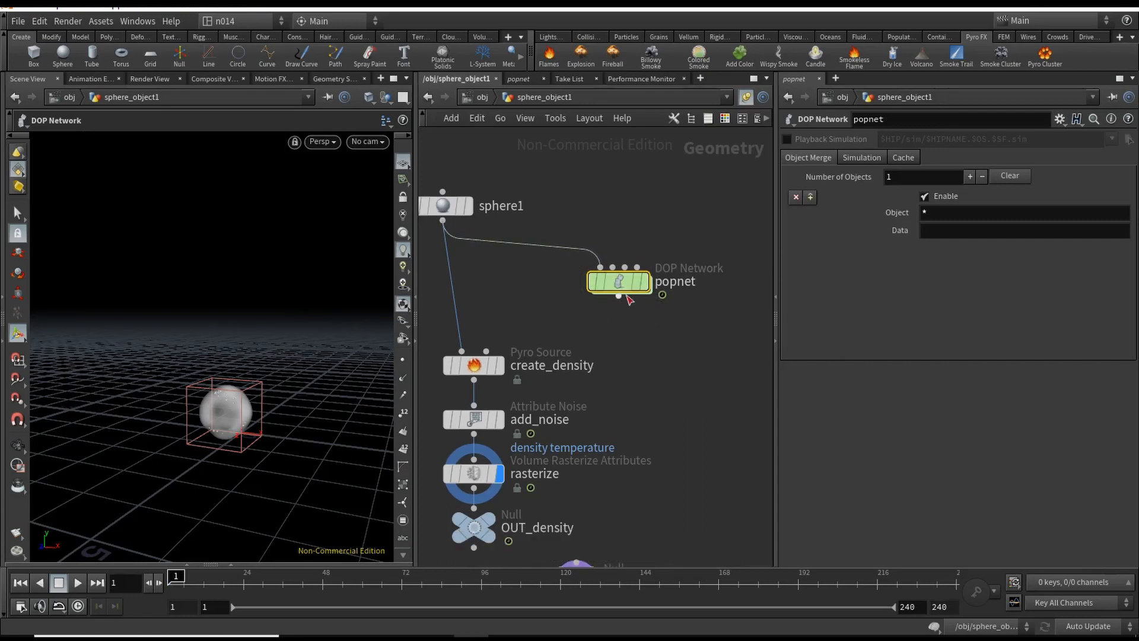
# Inside popnet, set the constant birth rate of the source_first_input POP Source to 500
pyautogui.doubleClick(620, 281)
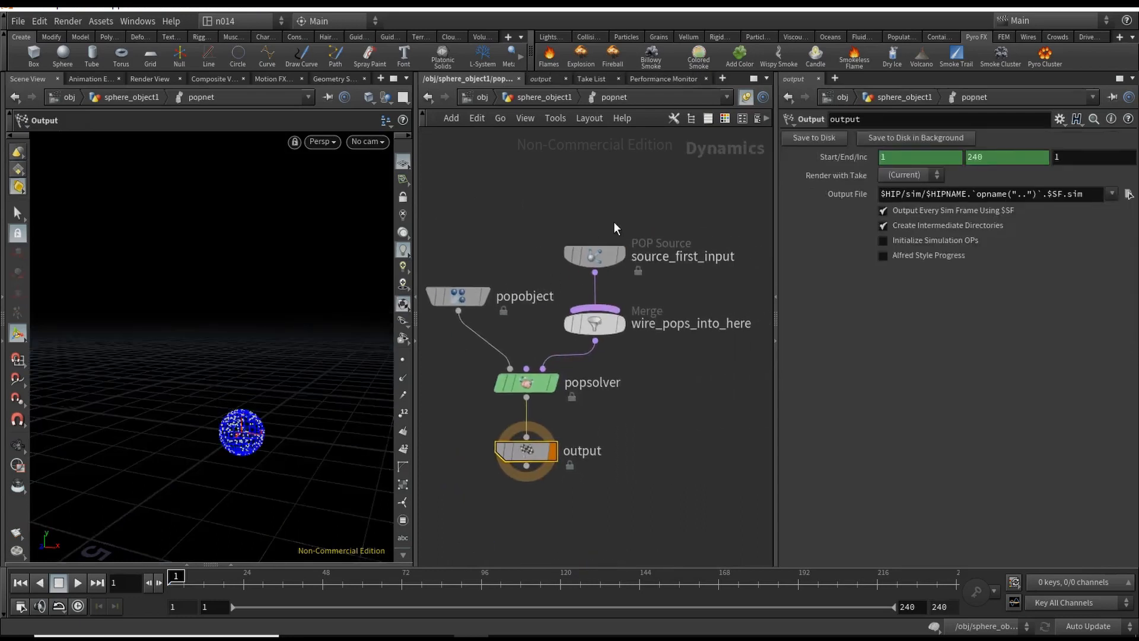
pyautogui.click(640, 259)
pyautogui.click(831, 158)
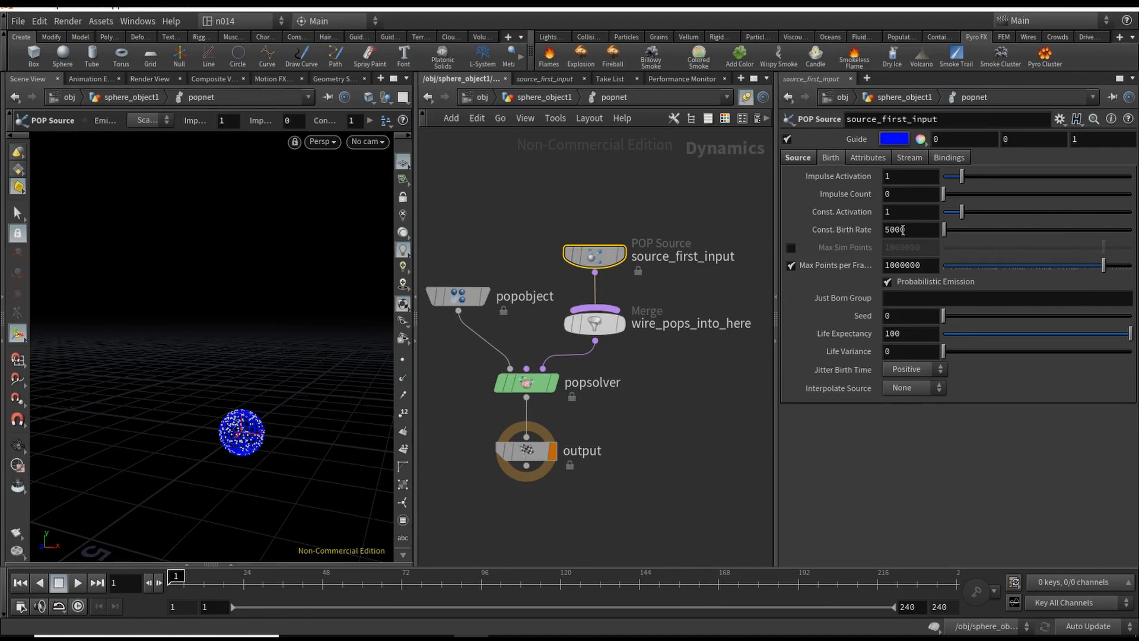
pyautogui.click(903, 230)
pyautogui.press('BackSpace')
pyautogui.press('Return')
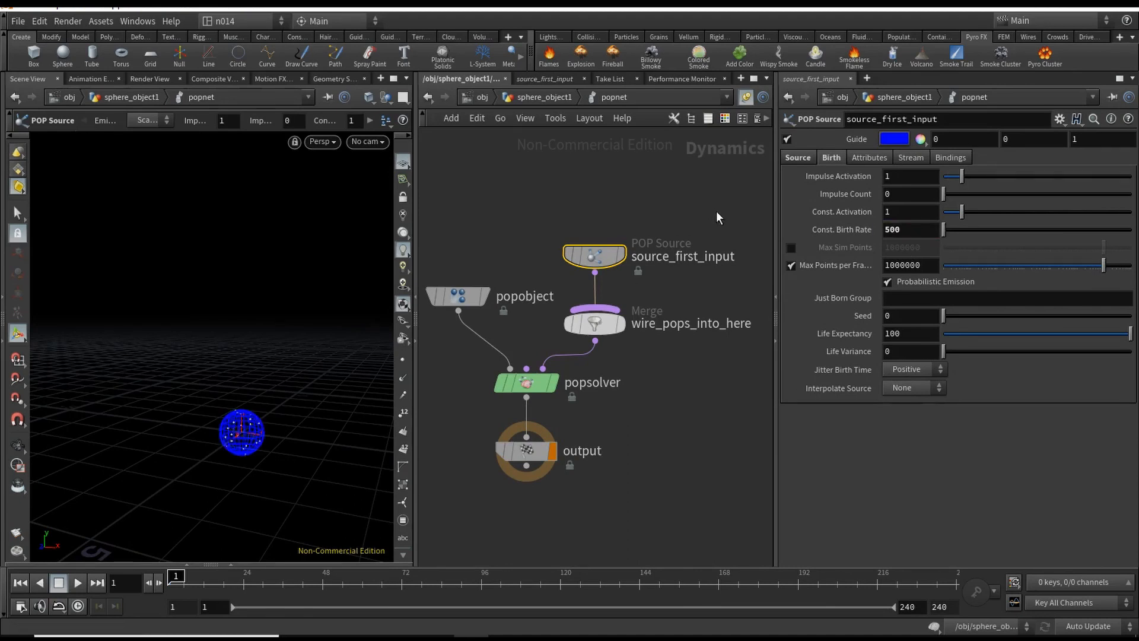
# Insert a POP Wind node on the wire between source_first_input and the wire_pops_into_here merge
pyautogui.press('Tab')
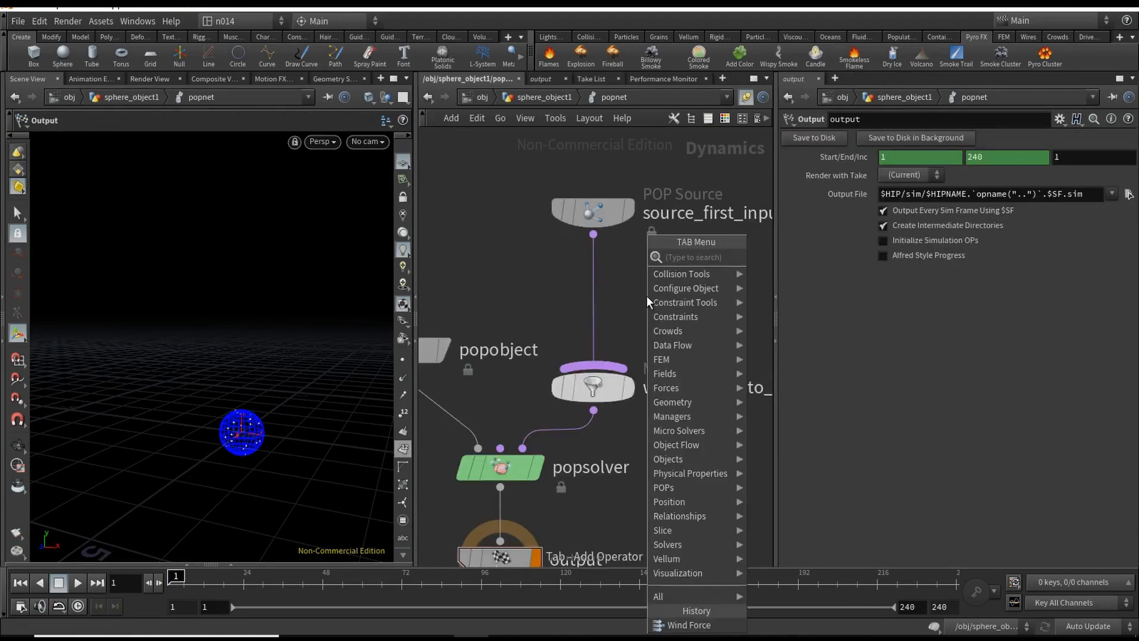
pyautogui.write('popwi')
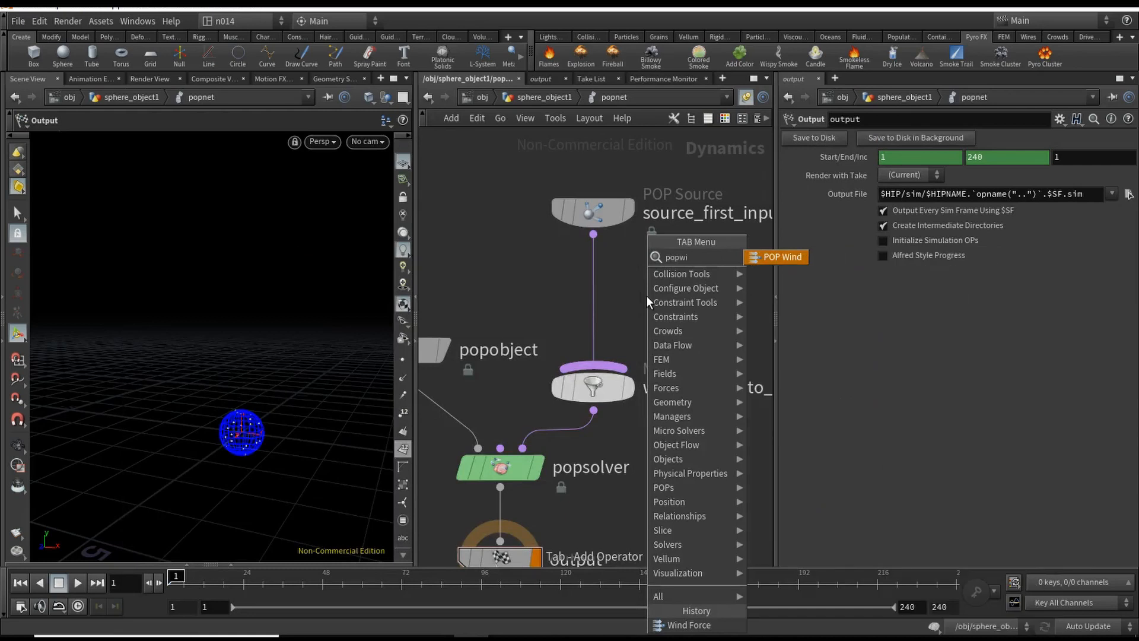
pyautogui.press('Return')
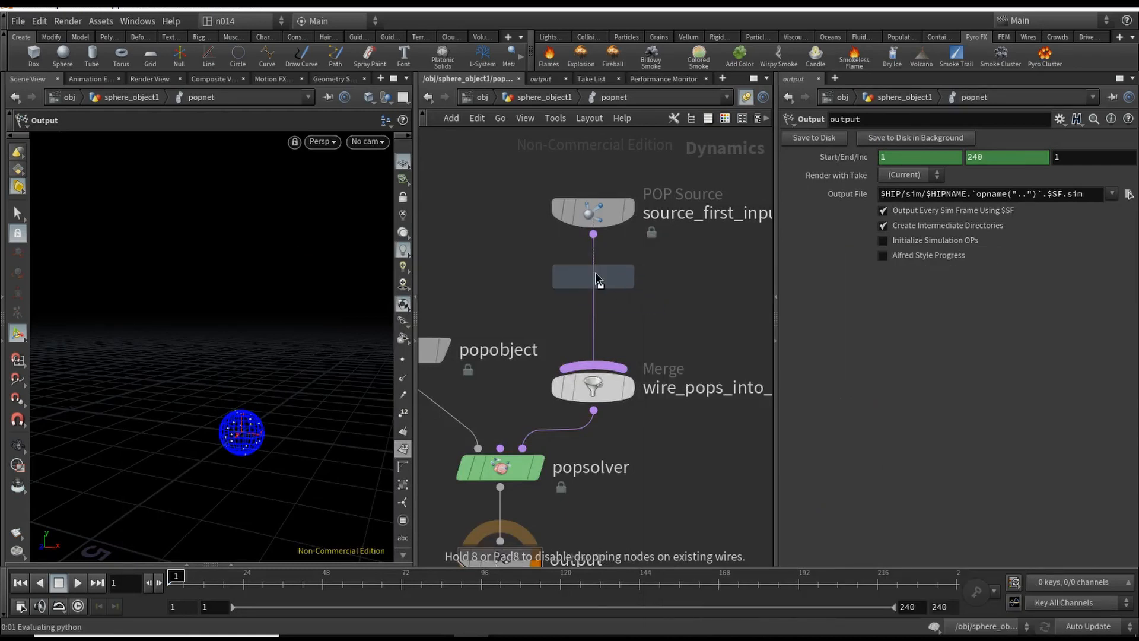
pyautogui.click(603, 300)
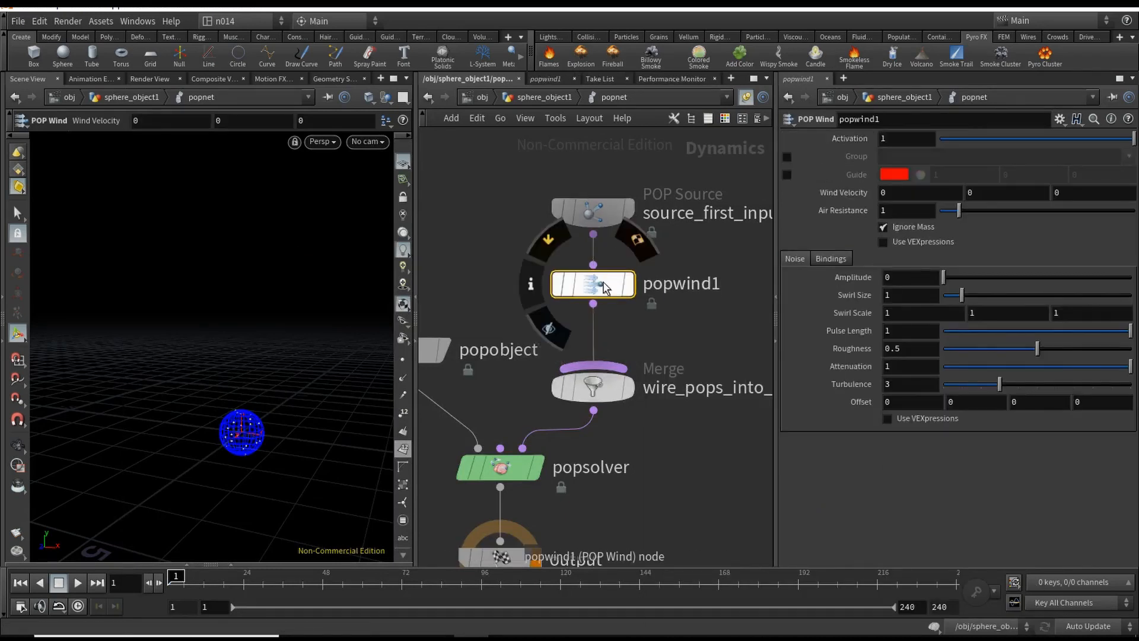
# Set popwind1's wind velocity to 1 in Y and its noise amplitude to 0.61
pyautogui.click(974, 194)
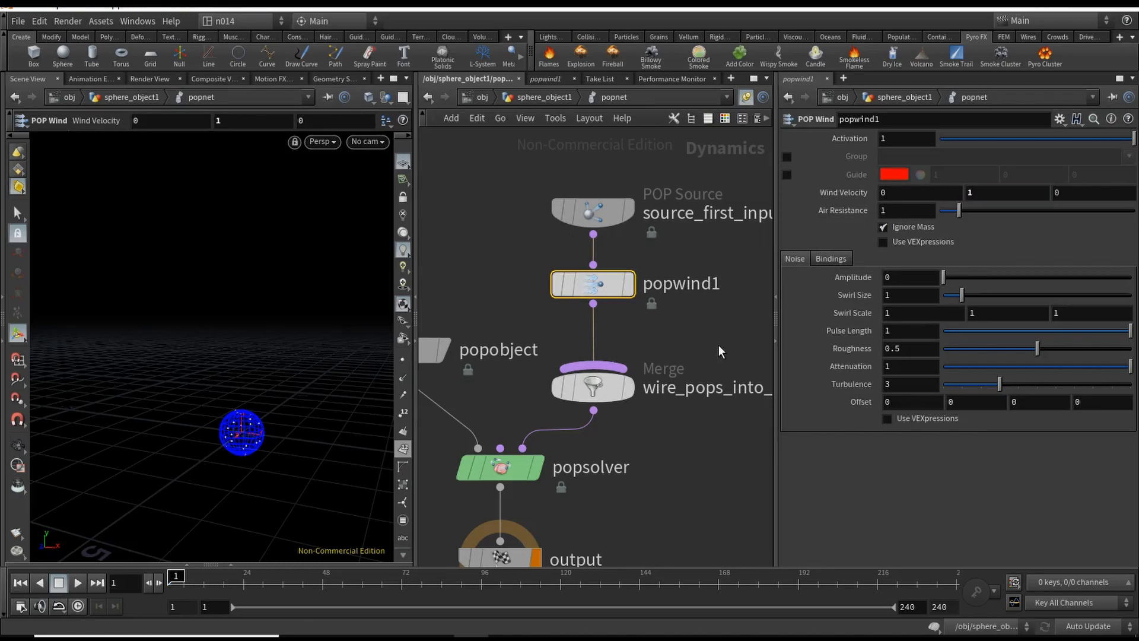
pyautogui.moveTo(952, 275); pyautogui.dragTo(956, 278)
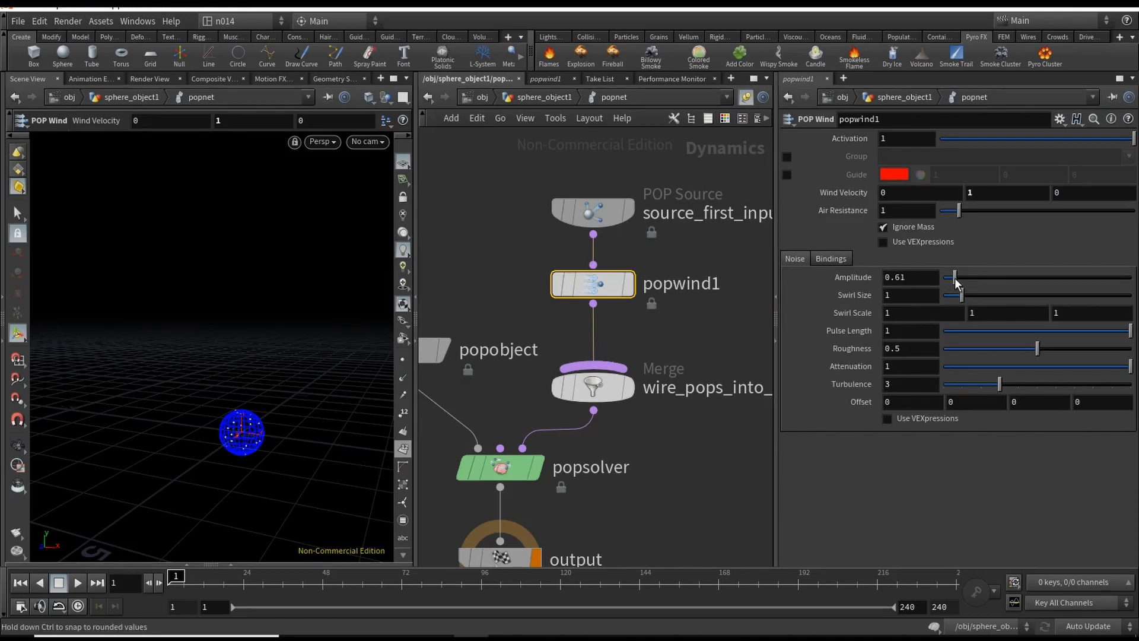
pyautogui.press('Escape')
# Play the particle simulation up to frame 95 and inspect the rising particles
pyautogui.moveTo(282, 359); pyautogui.dragTo(266, 377)
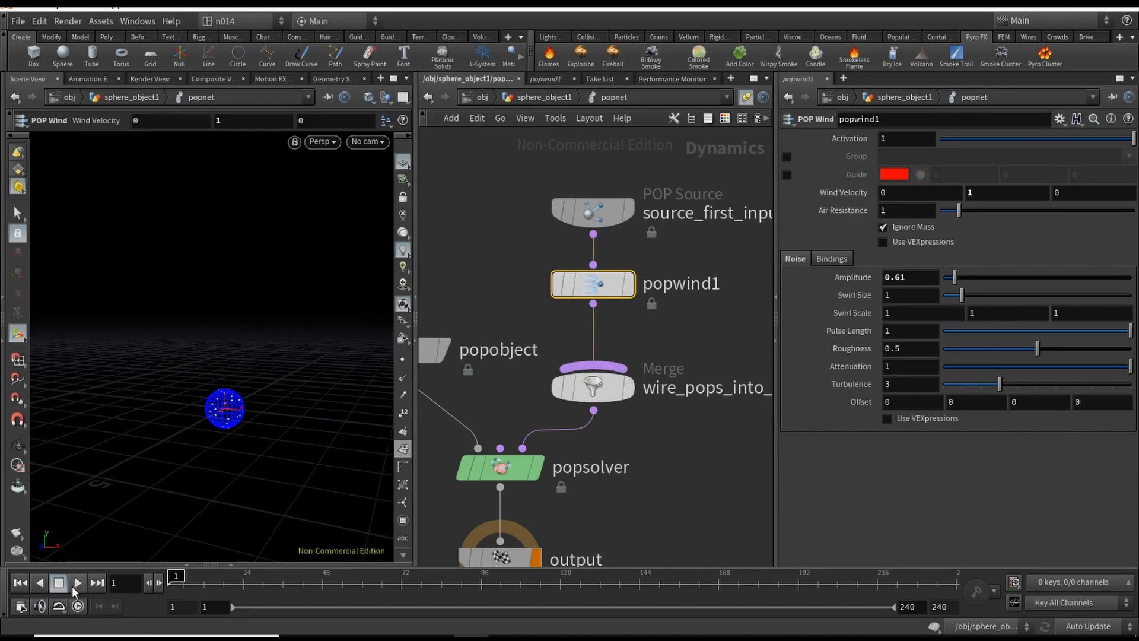
pyautogui.click(75, 584)
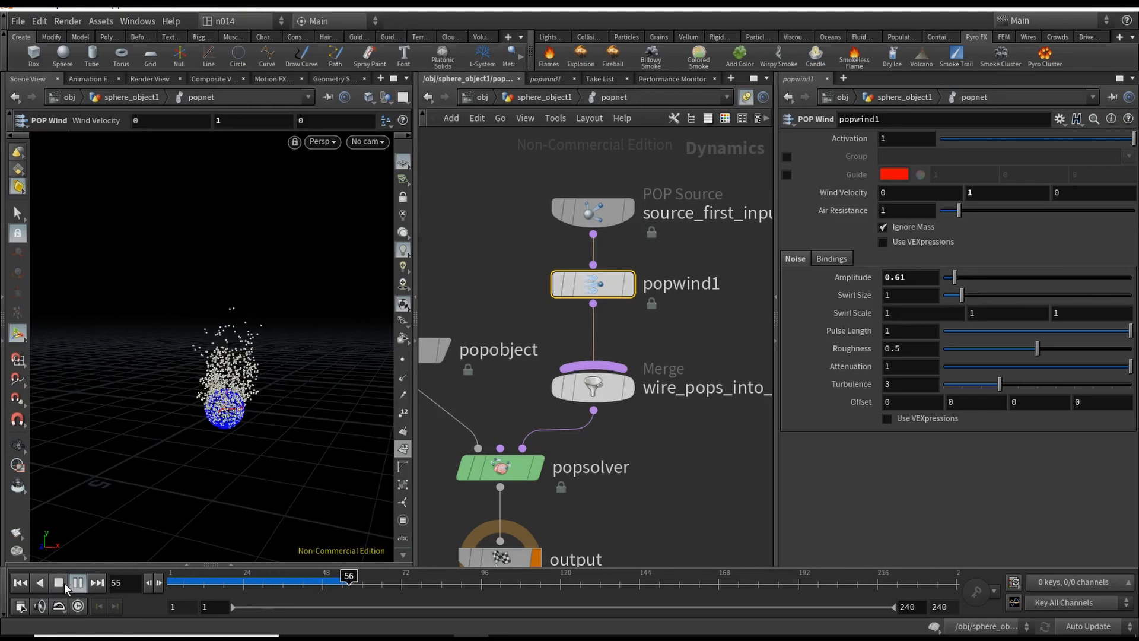
pyautogui.click(60, 584)
pyautogui.press('Escape')
pyautogui.moveTo(282, 403); pyautogui.dragTo(263, 423)
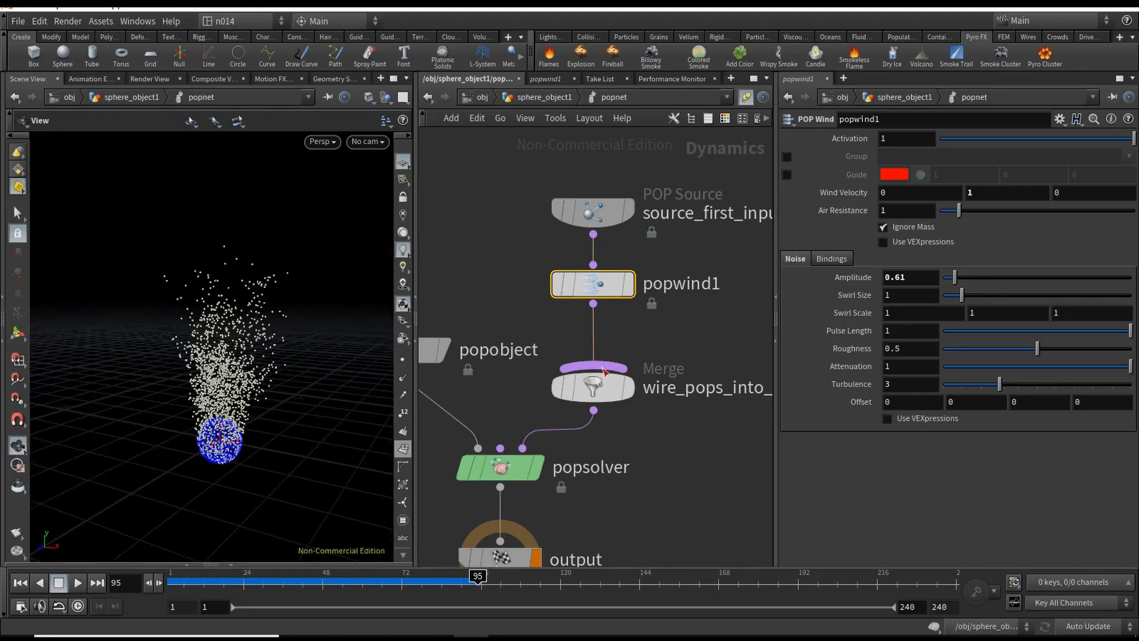
pyautogui.press('Return')
# Insert a POP Axis Force node between popwind1 and the wire_pops_into_here merge, lined up with the chain
pyautogui.moveTo(593, 283); pyautogui.dragTo(594, 269)
pyautogui.press('Tab')
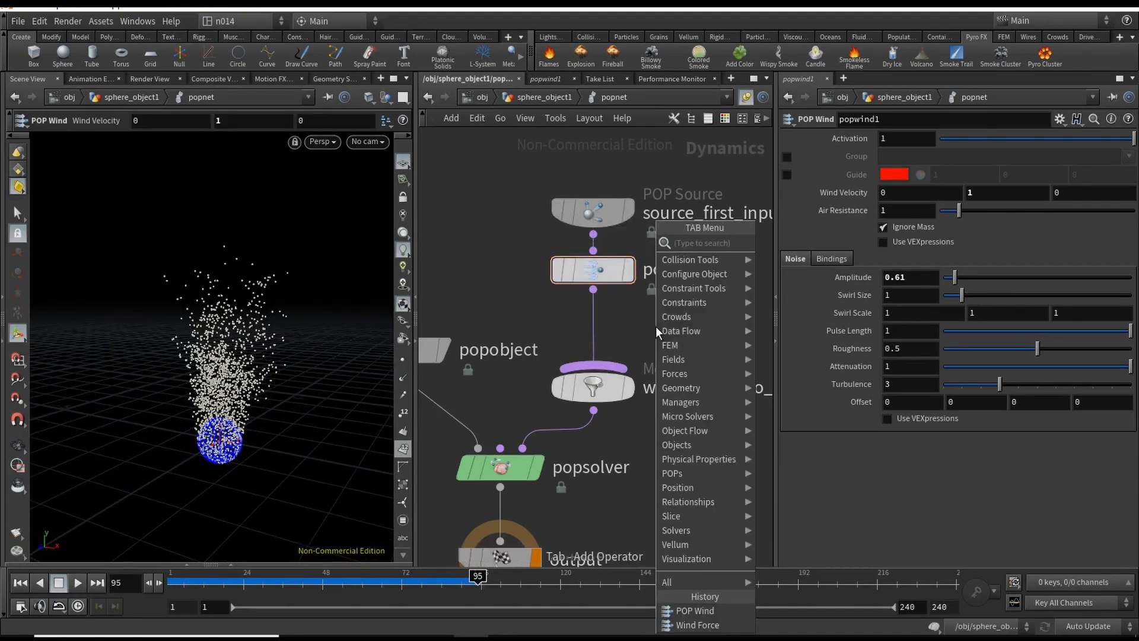
pyautogui.write('popaxi')
pyautogui.press('Return')
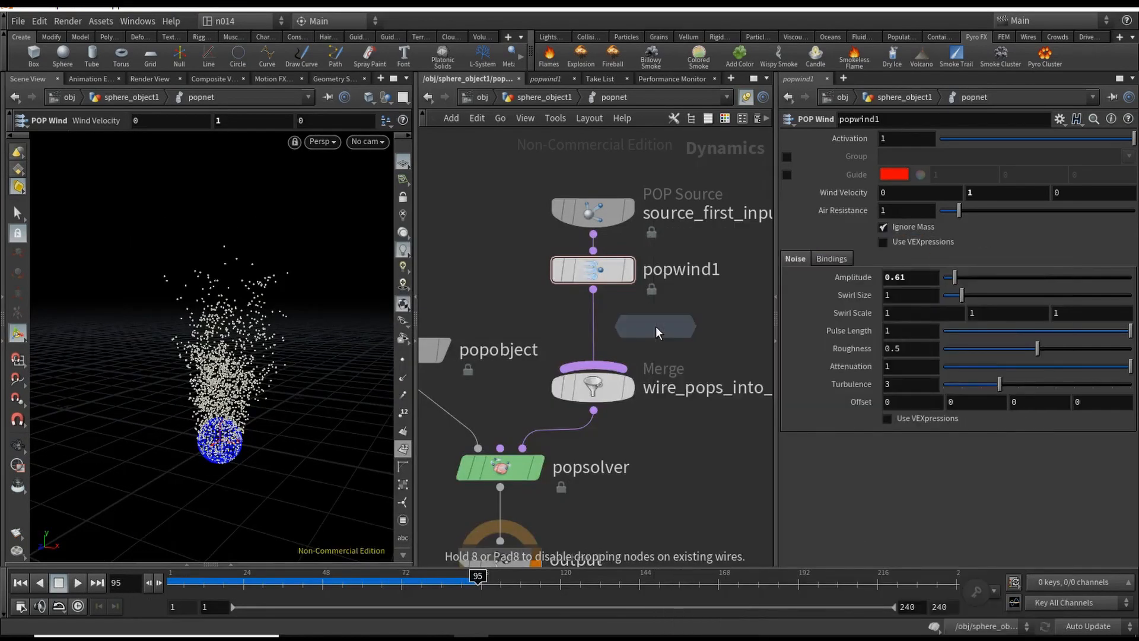
pyautogui.click(596, 329)
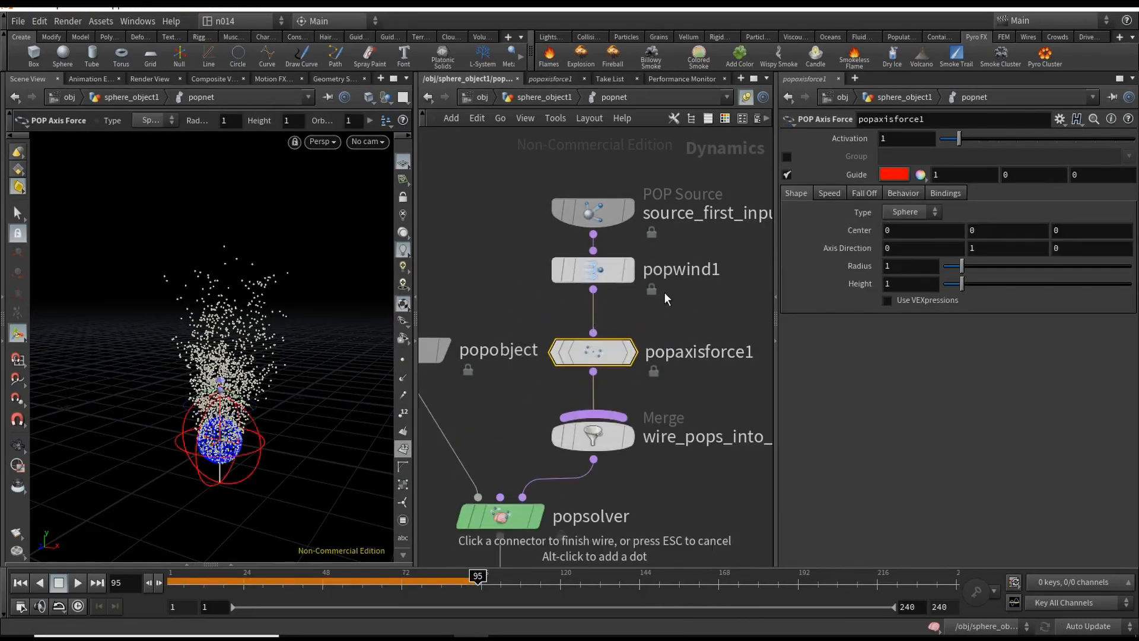
pyautogui.moveTo(602, 356); pyautogui.dragTo(602, 344)
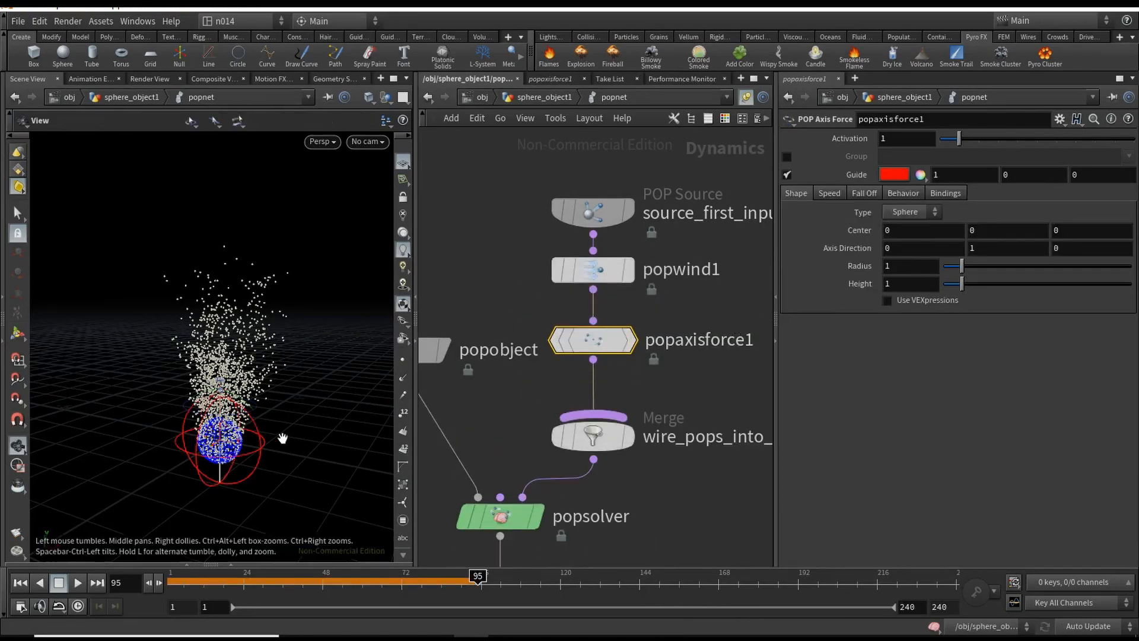
# Enlarge the popaxisforce1 sphere to a radius of 2.17 and a height of 2.13
pyautogui.keyDown('alt'); pyautogui.moveTo(282, 438); pyautogui.dragTo(293, 424); pyautogui.keyUp('alt')
pyautogui.keyDown('alt'); pyautogui.moveTo(235, 441); pyautogui.dragTo(239, 409, button='middle'); pyautogui.keyUp('alt')
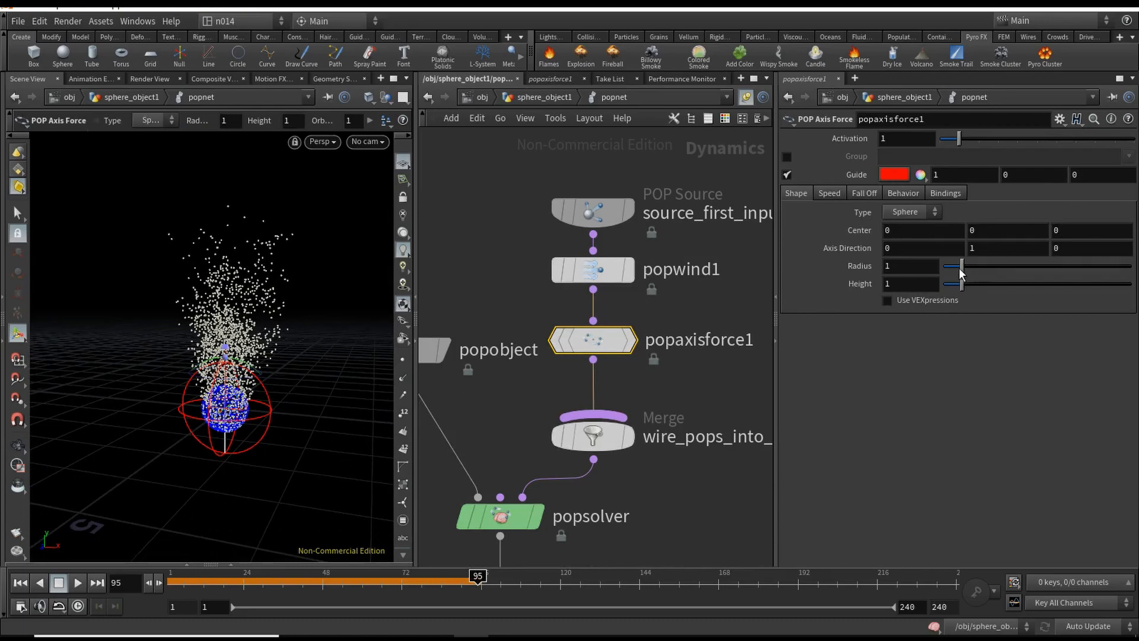
pyautogui.moveTo(961, 268); pyautogui.dragTo(983, 286)
pyautogui.keyDown('alt'); pyautogui.moveTo(328, 342); pyautogui.dragTo(320, 345, button='middle'); pyautogui.keyUp('alt')
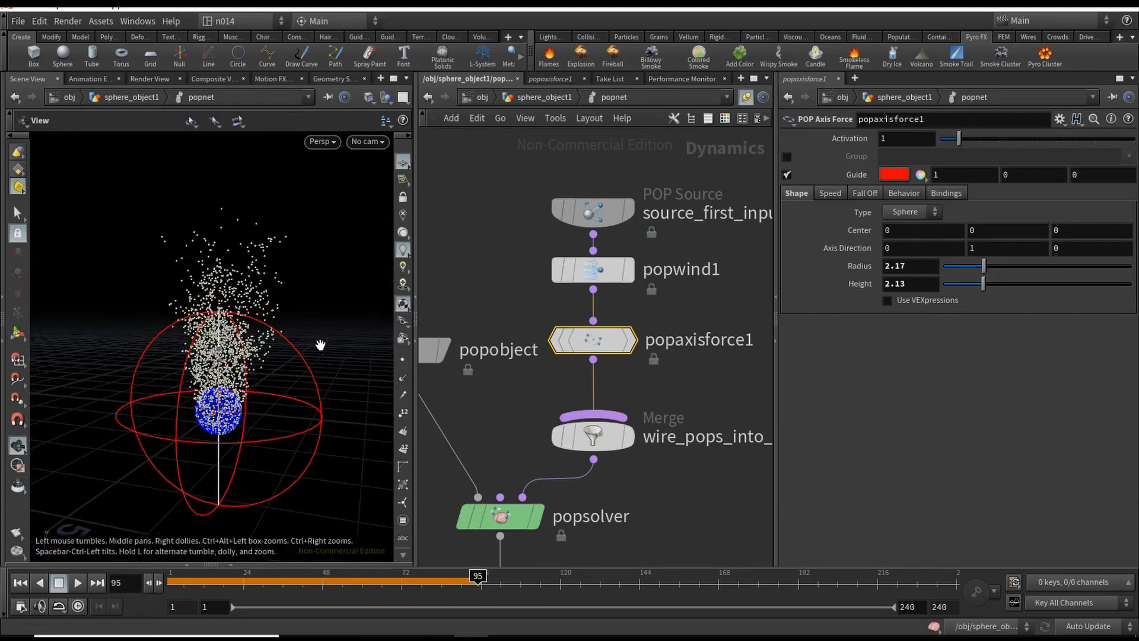
# Set popaxisforce1's orbit speed to 3.73 and play the particle simulation up to frame 129
pyautogui.click(830, 194)
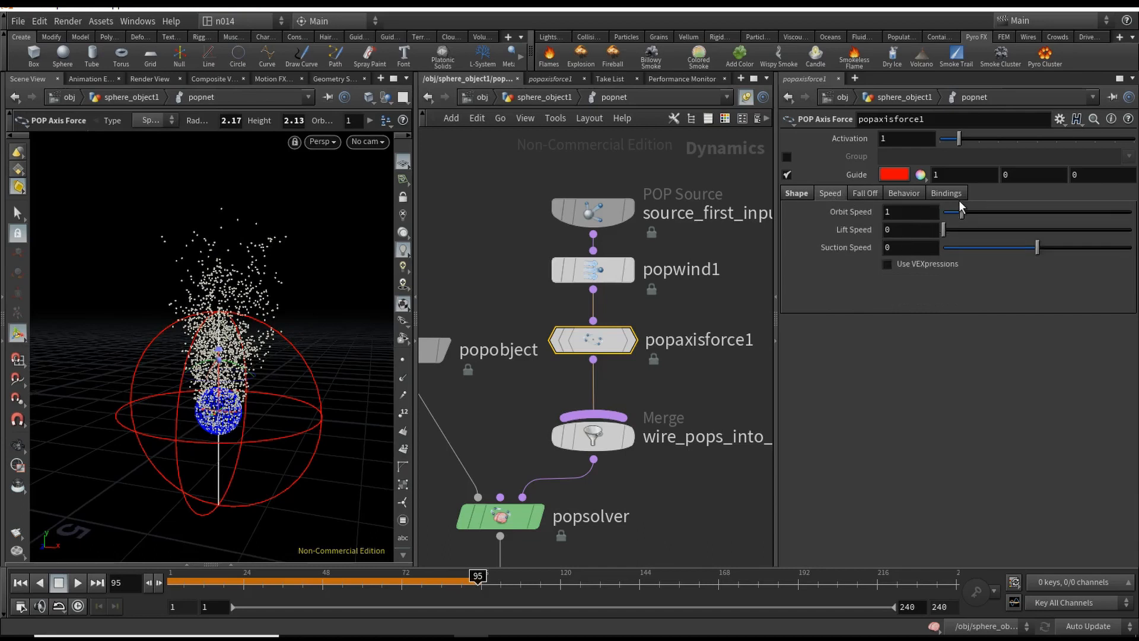
pyautogui.moveTo(965, 212); pyautogui.dragTo(1014, 212)
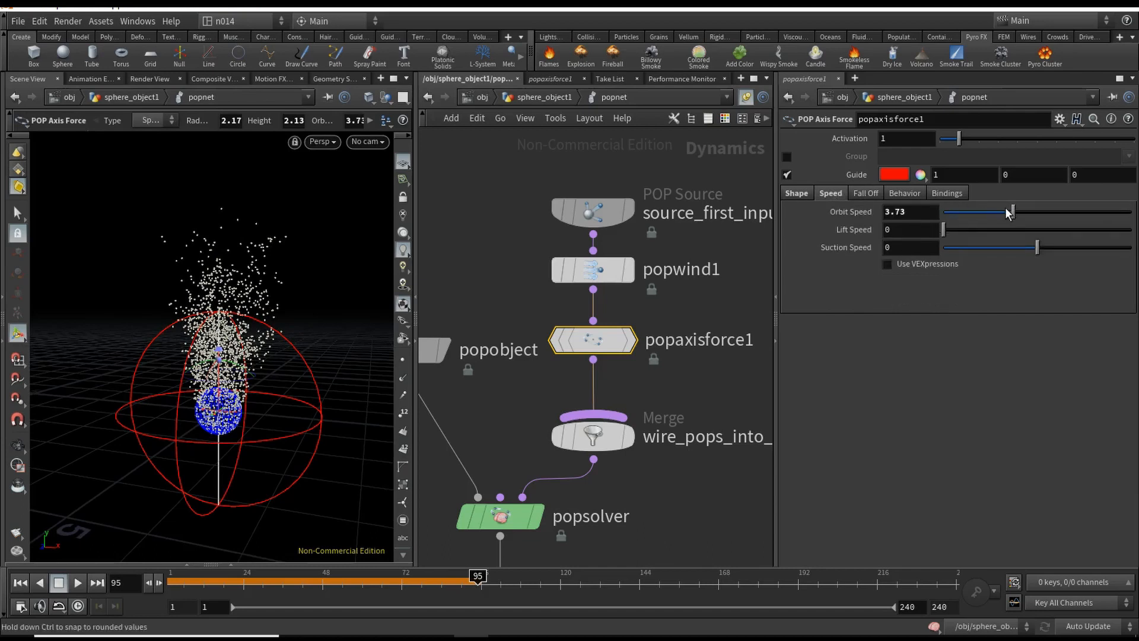
pyautogui.click(78, 583)
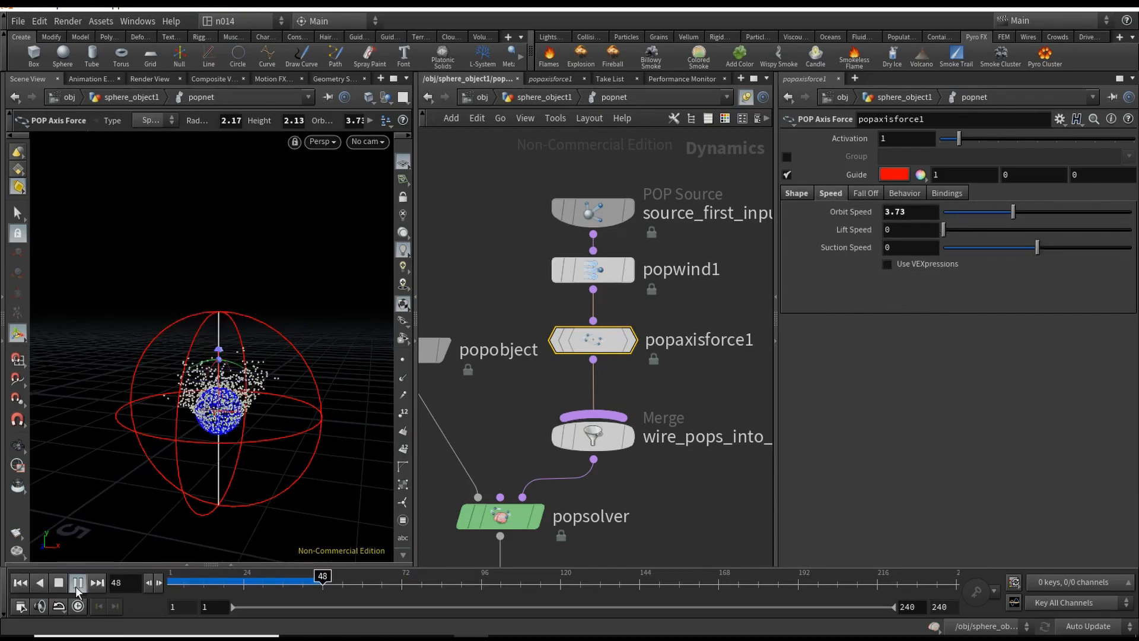
pyautogui.click(63, 583)
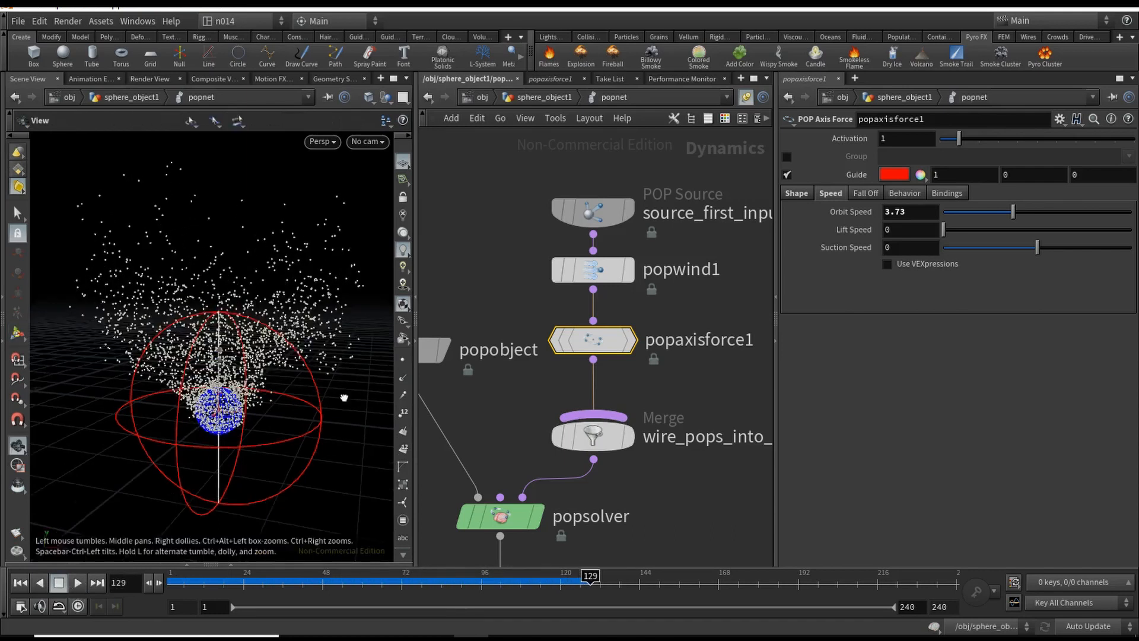
pyautogui.keyDown('alt'); pyautogui.moveTo(346, 397); pyautogui.dragTo(282, 424); pyautogui.keyUp('alt')
# Return to the sphere_object1 network and connect the popnet output to the first input of create_density
pyautogui.keyDown('alt'); pyautogui.moveTo(675, 507); pyautogui.dragTo(709, 456, button='middle'); pyautogui.keyUp('alt')
pyautogui.click(541, 97)
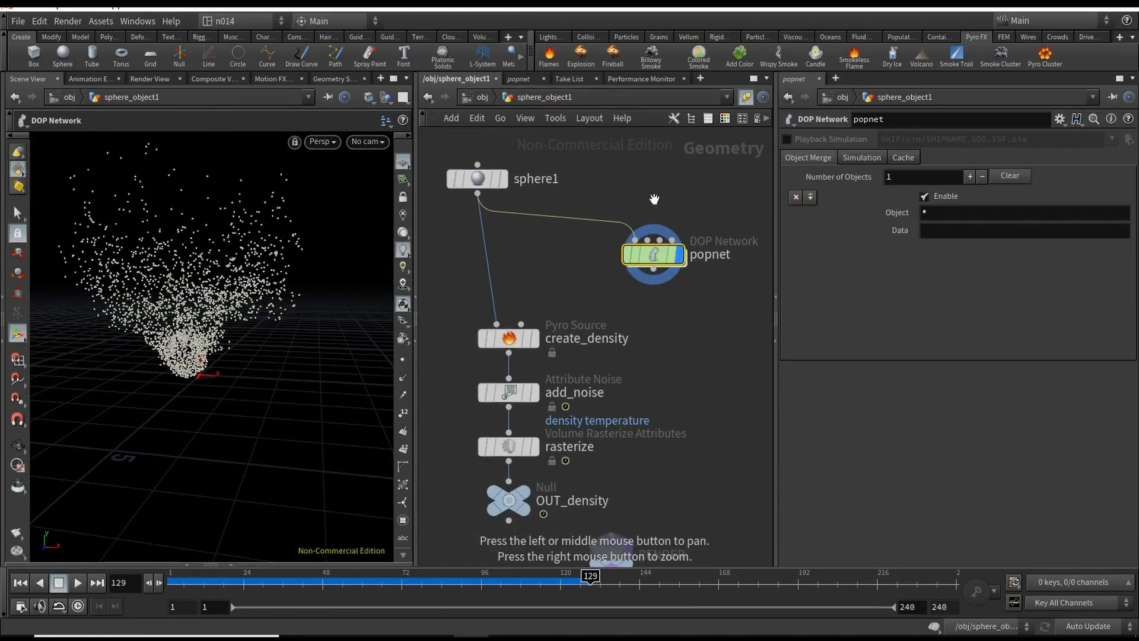
pyautogui.keyDown('alt'); pyautogui.moveTo(580, 296); pyautogui.dragTo(590, 302, button='middle'); pyautogui.keyUp('alt')
pyautogui.keyDown('alt'); pyautogui.moveTo(287, 380); pyautogui.dragTo(311, 415, button='middle'); pyautogui.keyUp('alt')
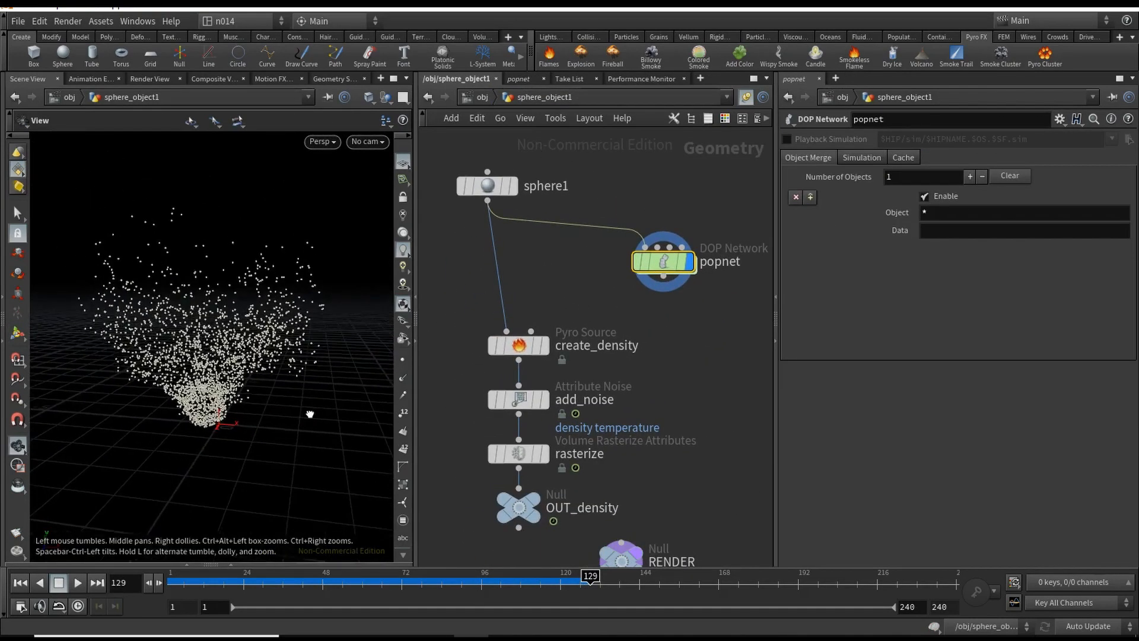
pyautogui.keyDown('alt'); pyautogui.moveTo(310, 415); pyautogui.dragTo(306, 399); pyautogui.keyUp('alt')
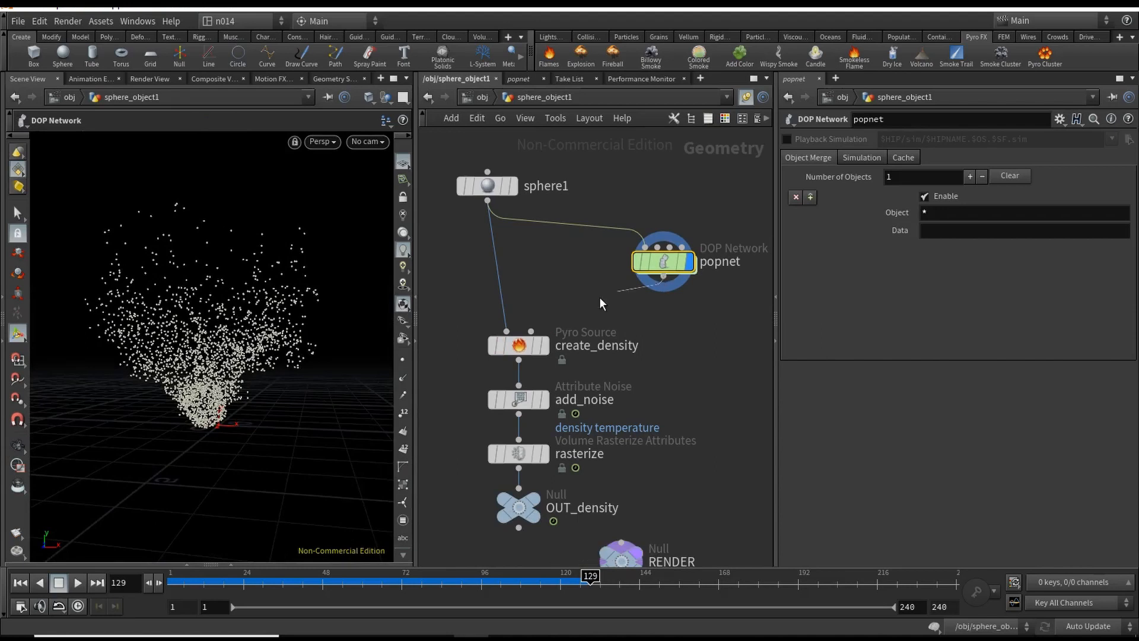
pyautogui.click(663, 276)
pyautogui.click(506, 333)
# Set create_density's mode to Keep Input and move popnet into line between sphere1 and create_density
pyautogui.click(524, 346)
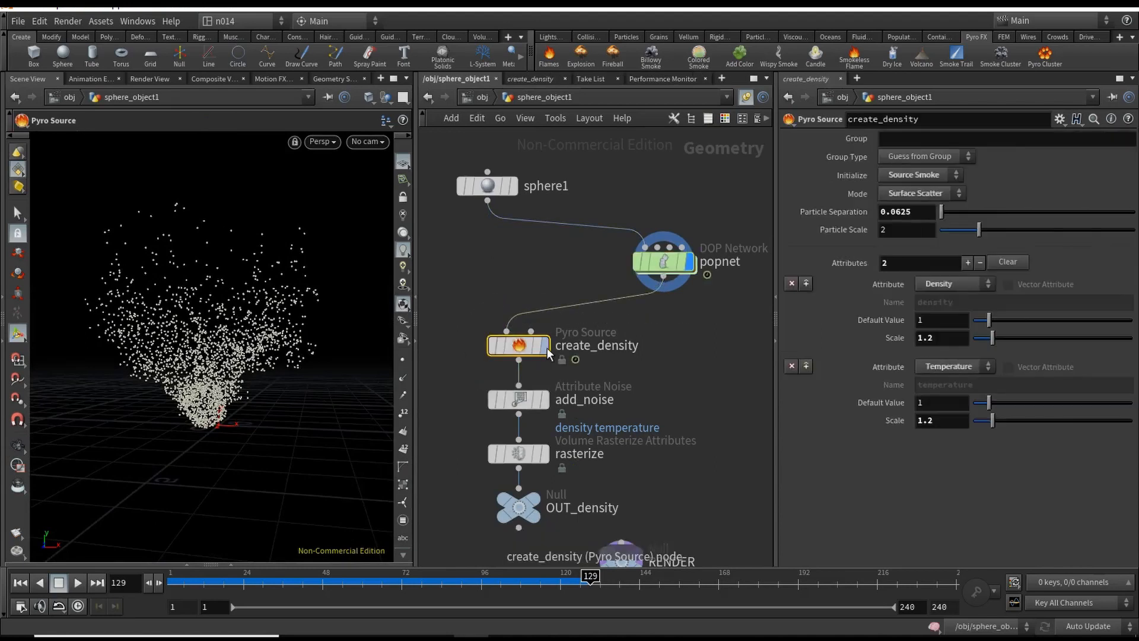
pyautogui.click(929, 175)
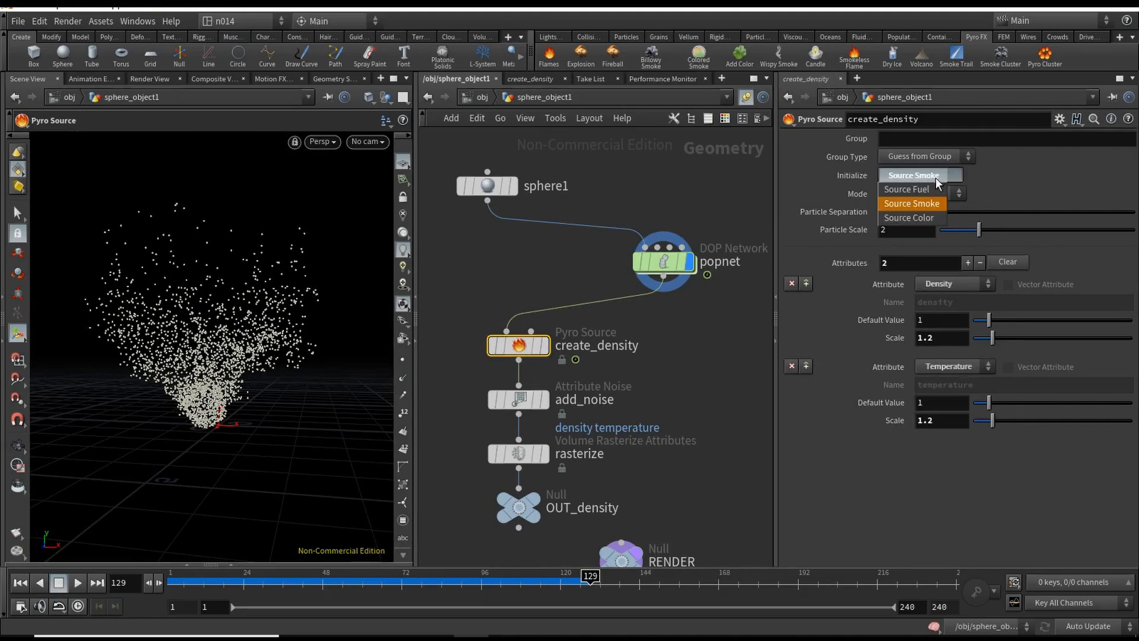
pyautogui.click(917, 204)
pyautogui.click(923, 195)
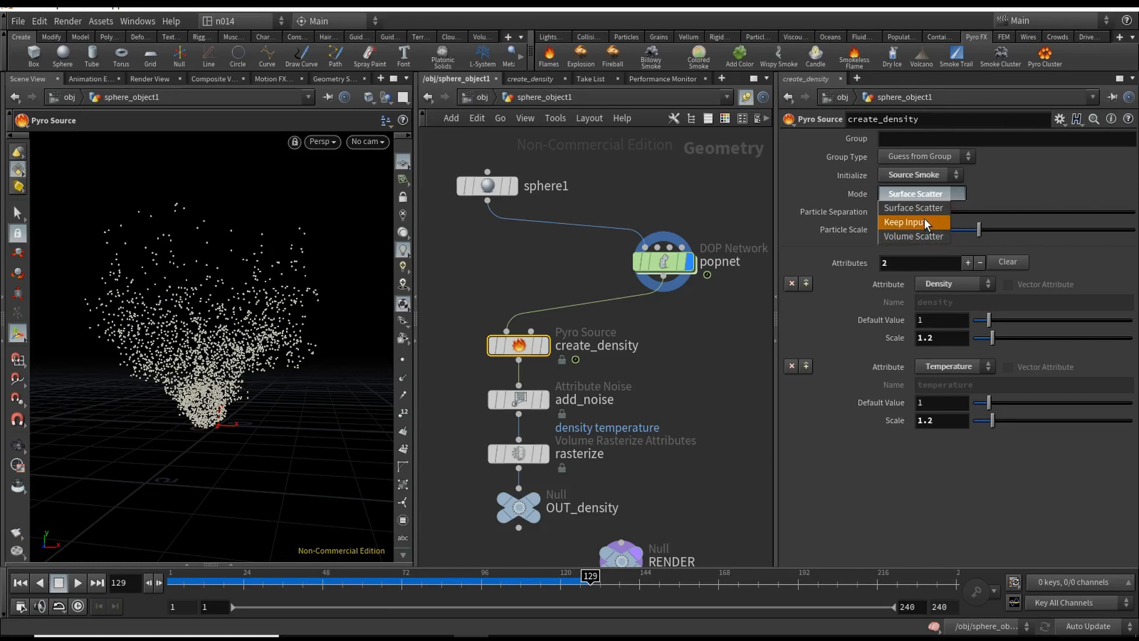
pyautogui.click(904, 222)
pyautogui.scroll(-1, 653, 249)
pyautogui.moveTo(653, 249); pyautogui.dragTo(526, 253)
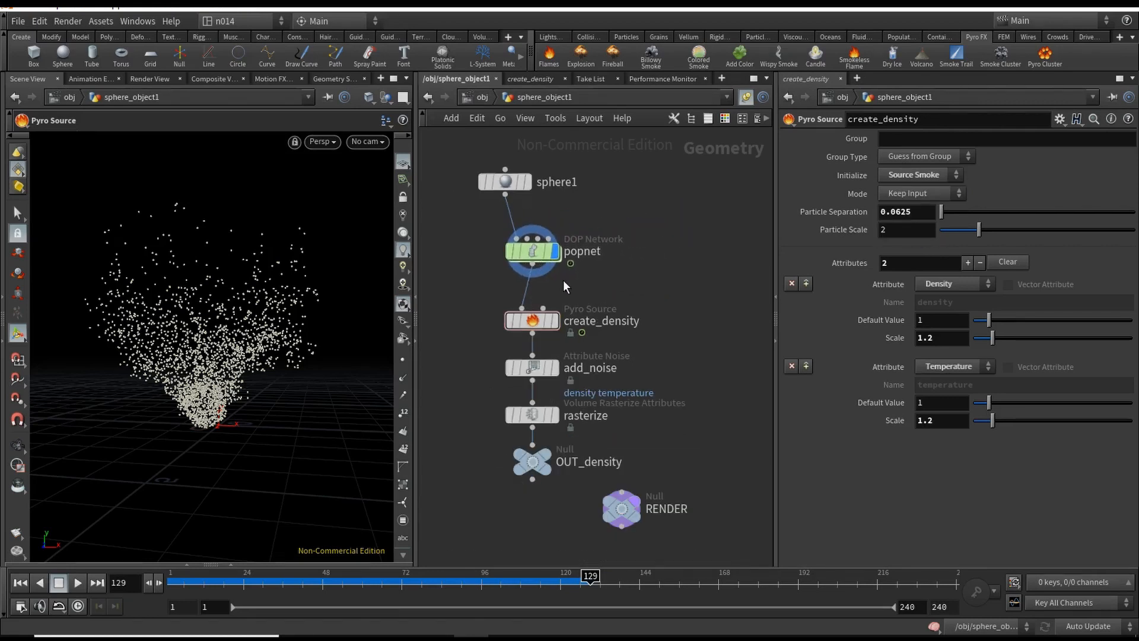
# Rewind to frame 1 and open the contents of AutoDopNetwork at object level
pyautogui.click(20, 584)
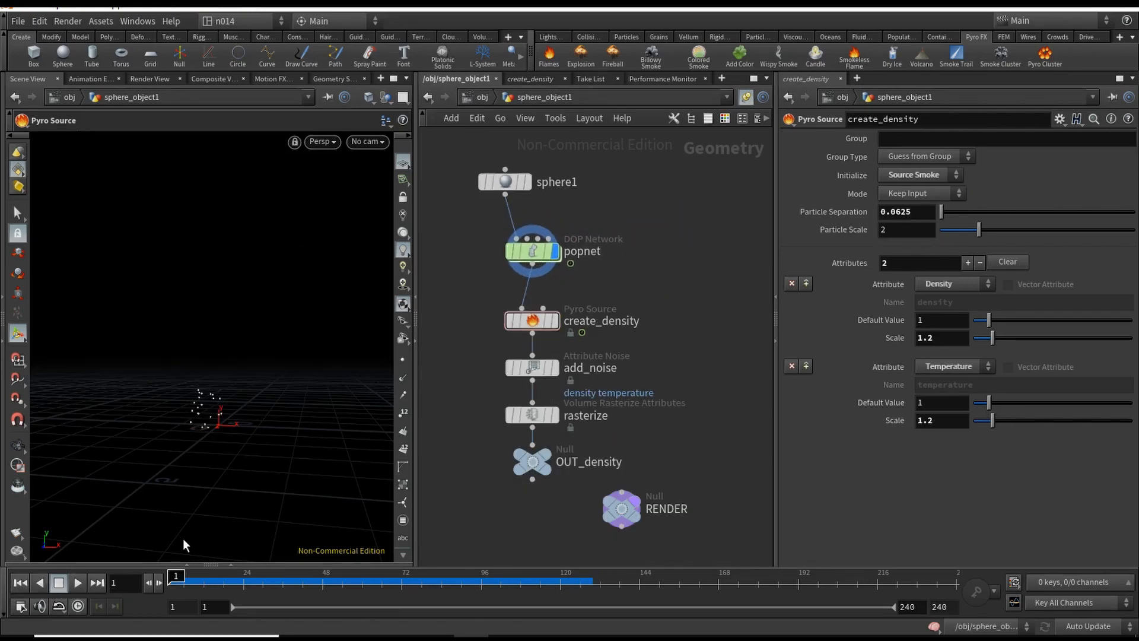
pyautogui.click(484, 99)
pyautogui.doubleClick(561, 351)
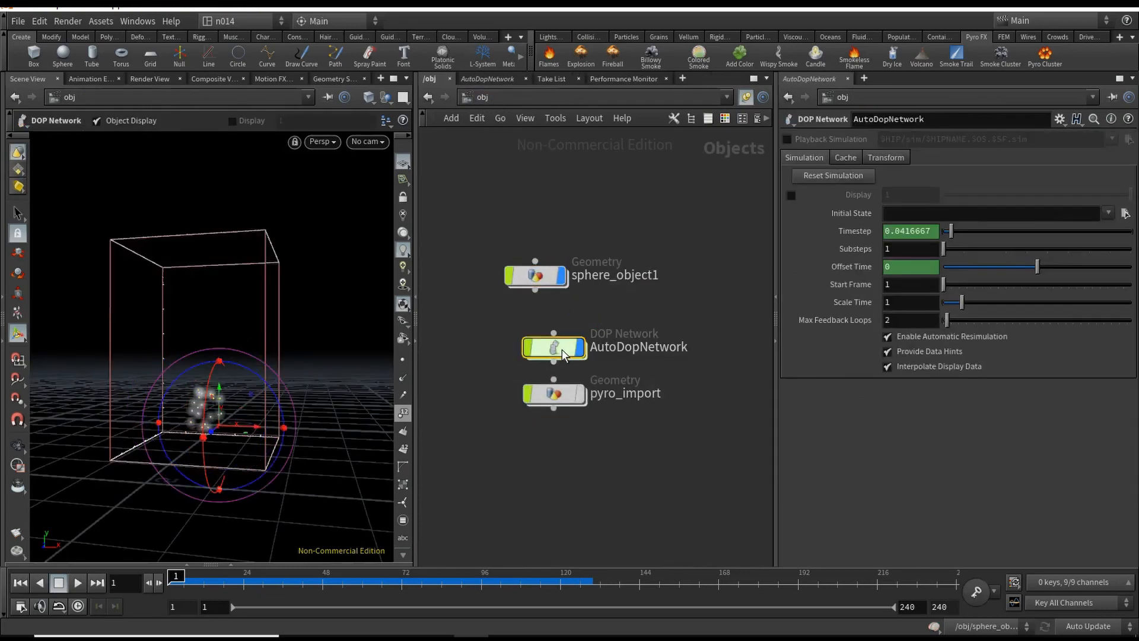
pyautogui.press('h')
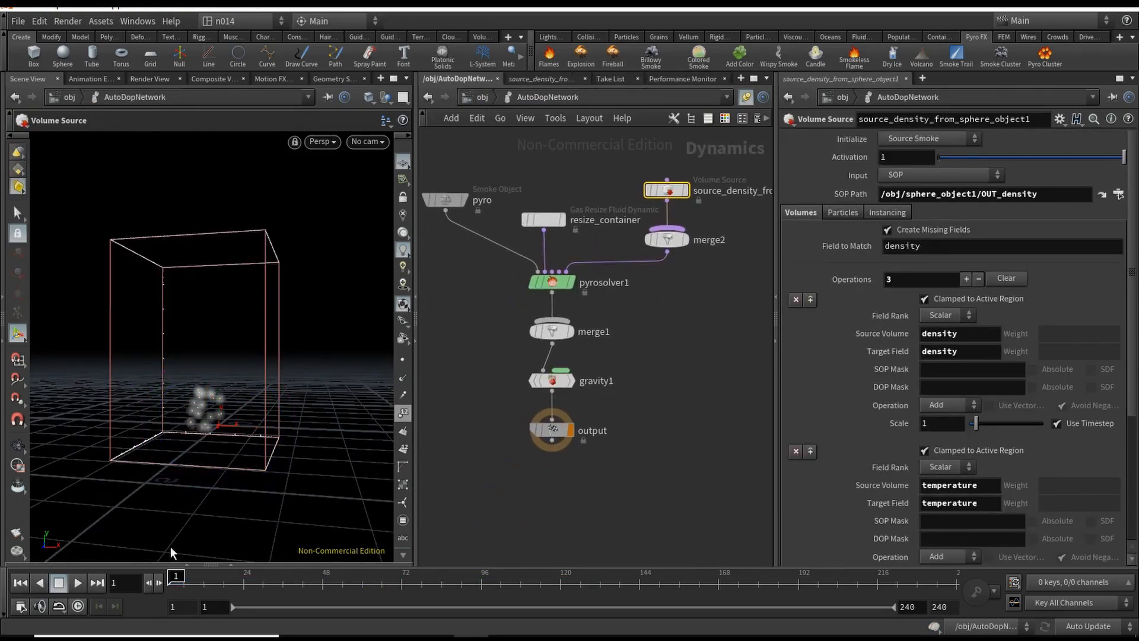
# Run the smoke simulation up to frame 57 and inspect the smoke's shape from several angles
pyautogui.click(80, 584)
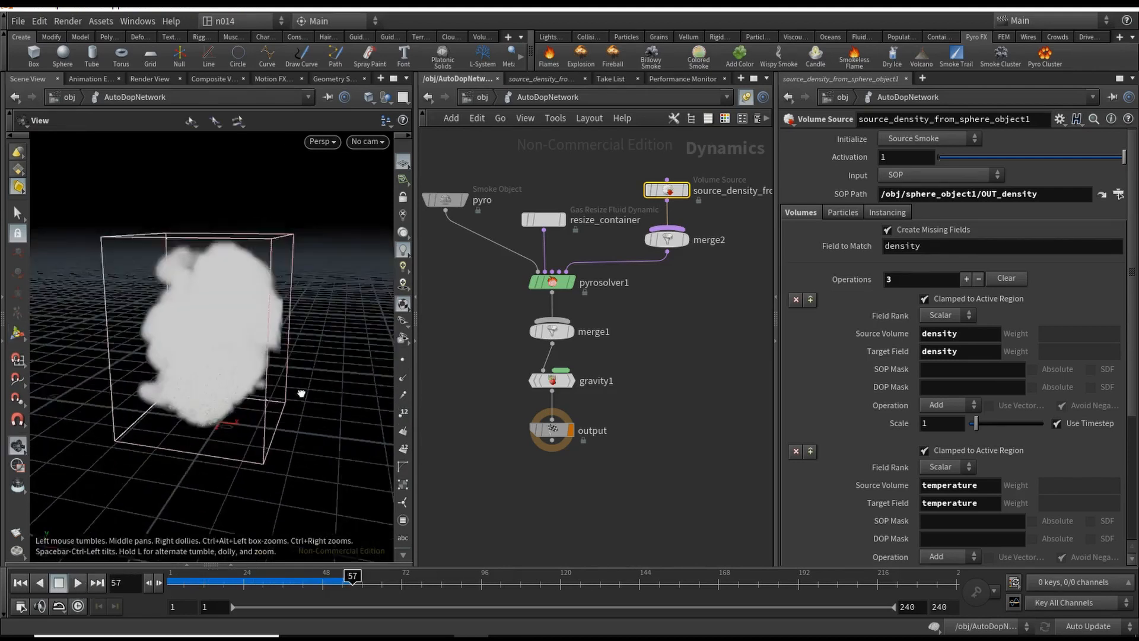
pyautogui.moveTo(300, 394)
pyautogui.mouseDown()
pyautogui.moveTo(254, 412)
pyautogui.moveTo(247, 402)
pyautogui.moveTo(315, 379)
pyautogui.mouseUp()
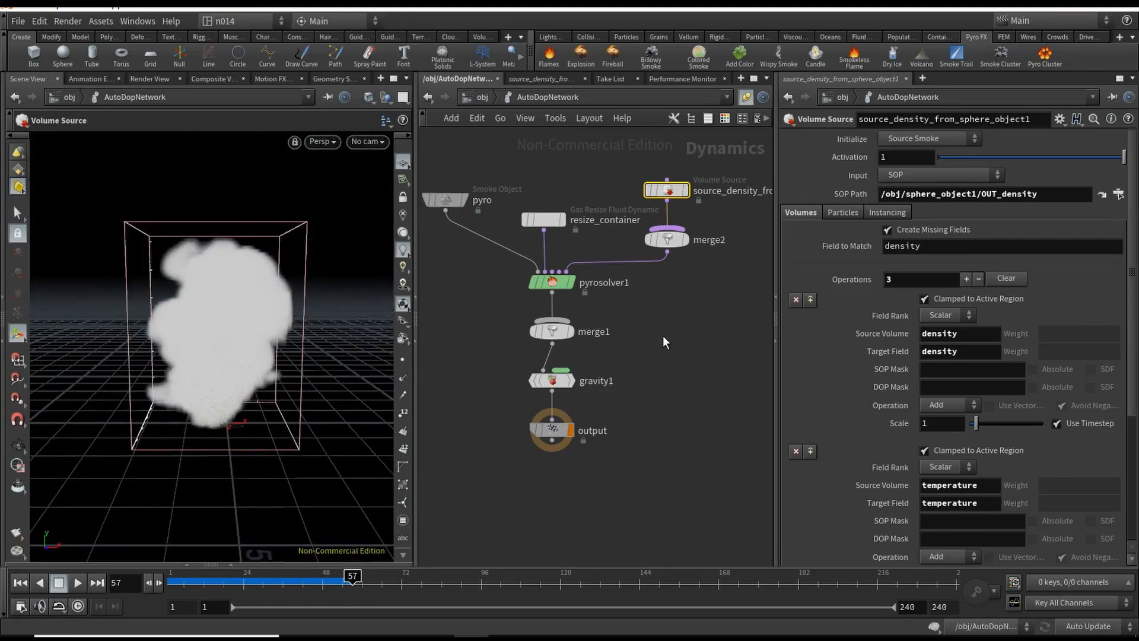
pyautogui.keyDown('alt'); pyautogui.moveTo(678, 306); pyautogui.dragTo(664, 335); pyautogui.keyUp('alt')
pyautogui.keyDown('alt'); pyautogui.moveTo(301, 405); pyautogui.dragTo(325, 331); pyautogui.keyUp('alt')
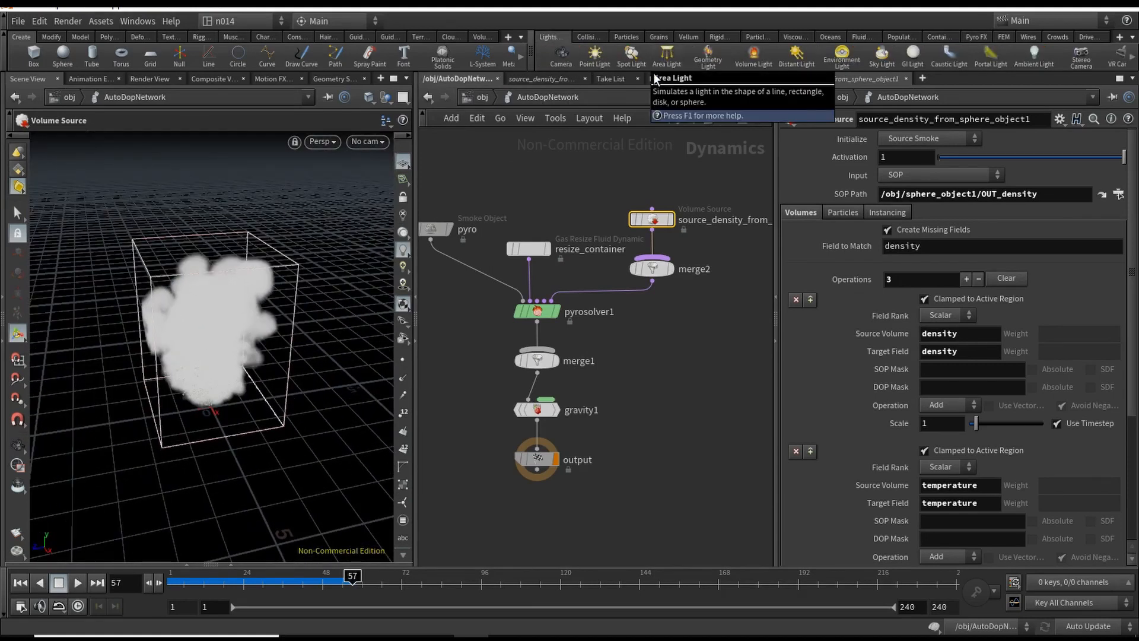
# Add an area light to the scene and examine the lit smoke at frame 57 from several angles
pyautogui.click(667, 57)
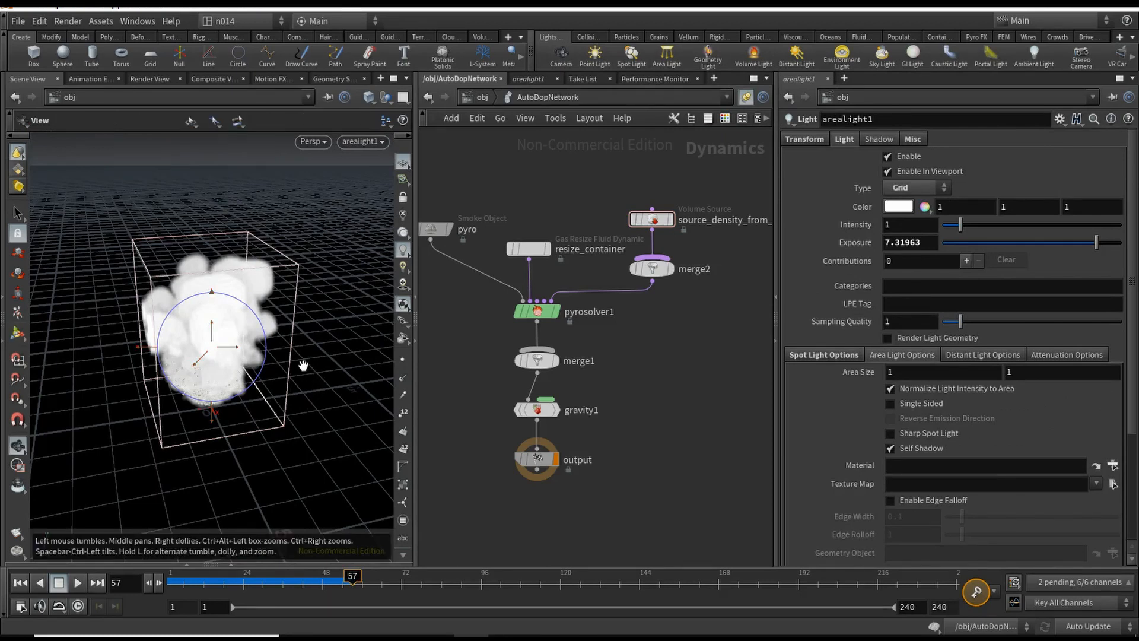
pyautogui.keyDown('alt'); pyautogui.moveTo(302, 379); pyautogui.dragTo(120, 369); pyautogui.keyUp('alt')
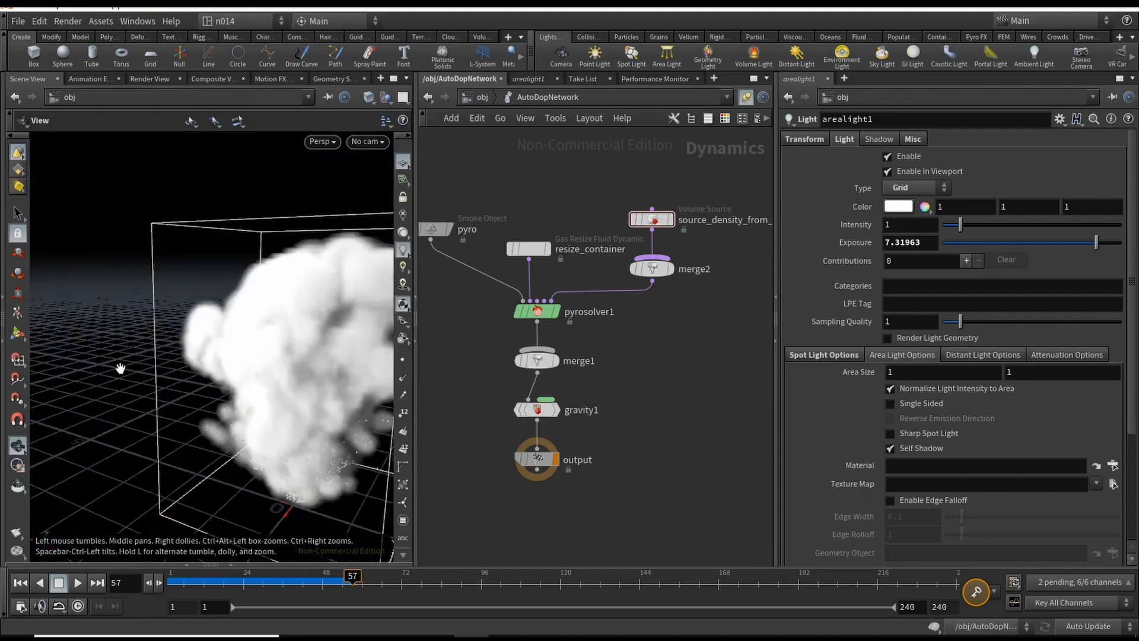
pyautogui.keyDown('alt'); pyautogui.moveTo(119, 369); pyautogui.dragTo(176, 371, button='right'); pyautogui.keyUp('alt')
pyautogui.keyDown('alt'); pyautogui.moveTo(176, 371); pyautogui.dragTo(213, 338); pyautogui.keyUp('alt')
pyautogui.keyDown('alt'); pyautogui.moveTo(213, 338); pyautogui.dragTo(143, 382, button='right'); pyautogui.keyUp('alt')
pyautogui.moveTo(144, 382); pyautogui.dragTo(240, 397)
pyautogui.moveTo(239, 397); pyautogui.dragTo(326, 363, button='right')
pyautogui.moveTo(326, 362); pyautogui.dragTo(267, 393)
pyautogui.moveTo(272, 366); pyautogui.dragTo(271, 363, button='middle')
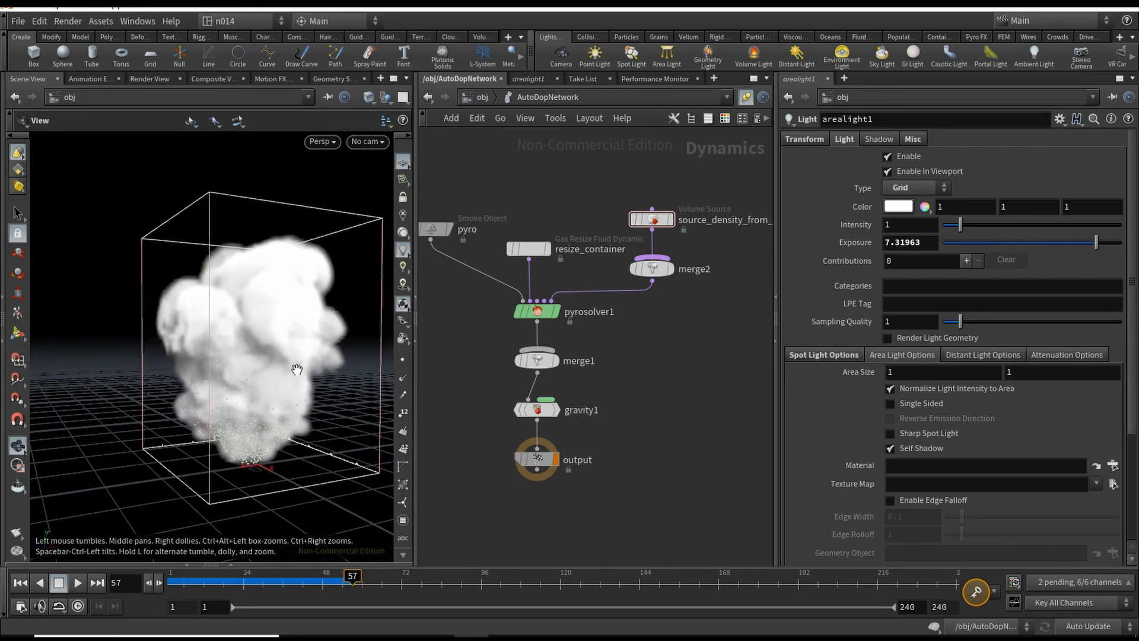
# Go up to object level, reopen AutoDopNetwork and replay the smoke simulation from frame 1
pyautogui.click(483, 99)
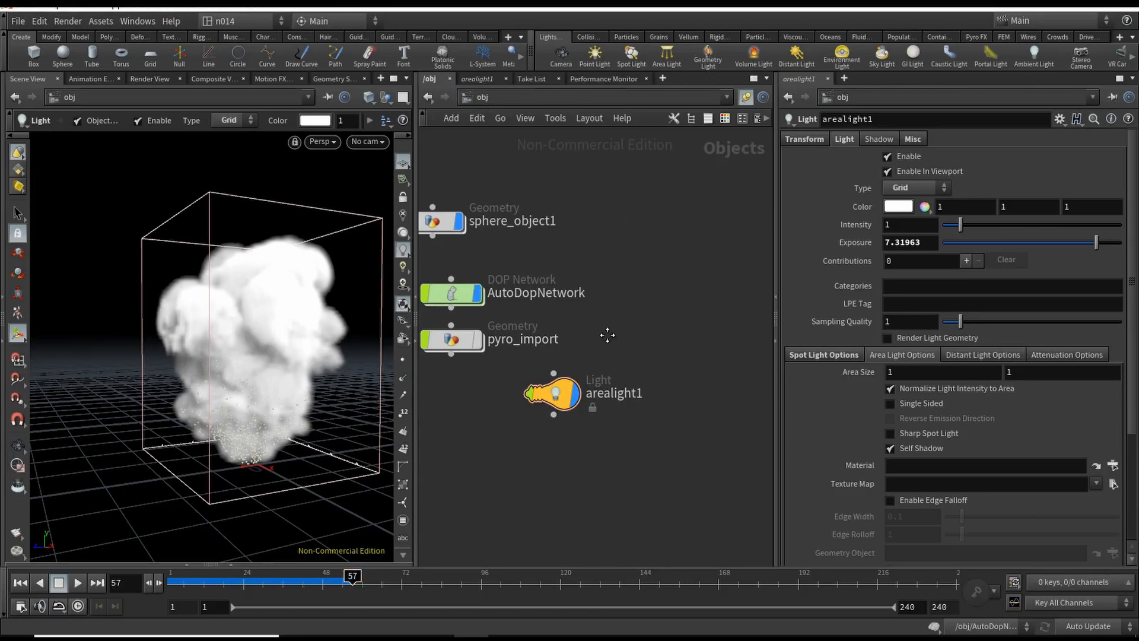
pyautogui.moveTo(608, 333); pyautogui.dragTo(706, 358, button='middle')
pyautogui.doubleClick(552, 318)
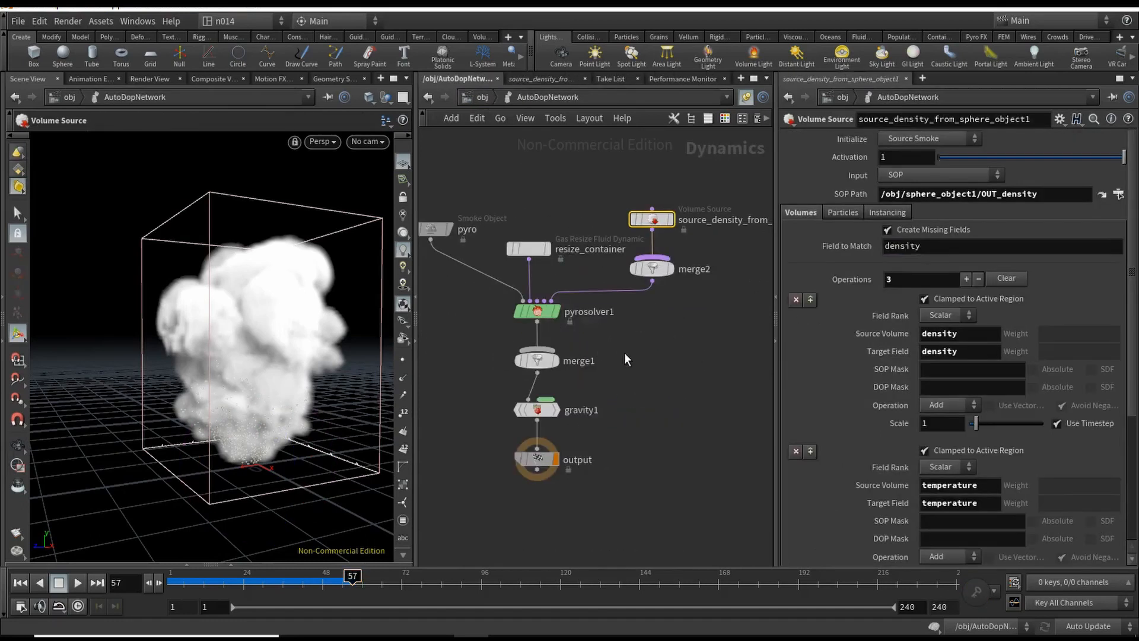
pyautogui.click(19, 584)
pyautogui.click(75, 585)
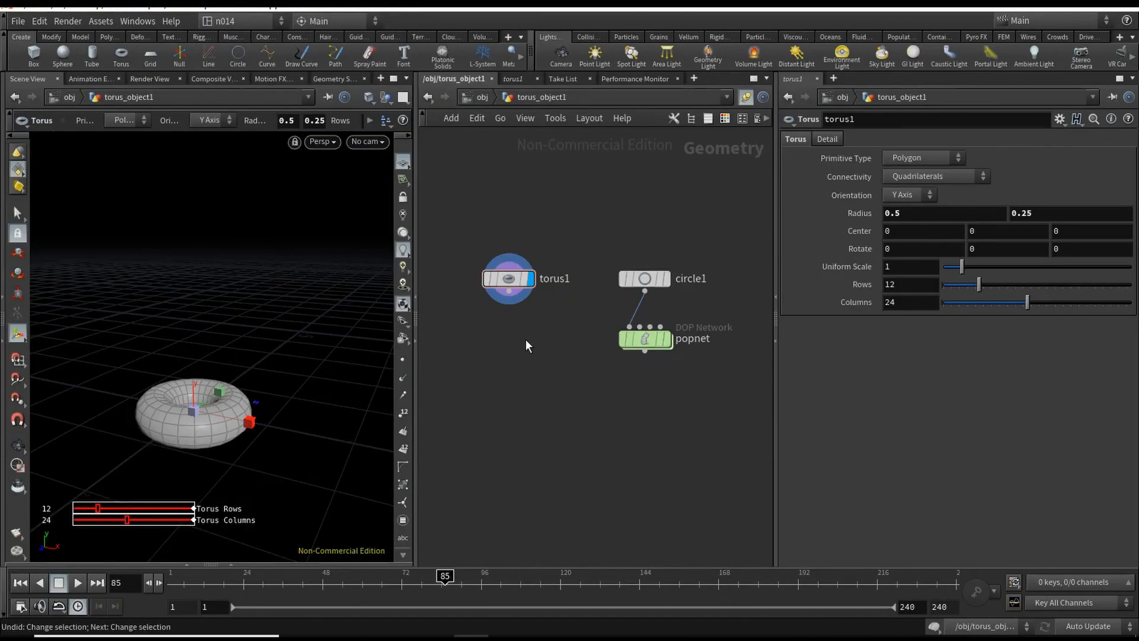
# Display the popnet node in torus_object1 and play its particle simulation from frame 1 to frame 89
pyautogui.moveTo(526, 283)
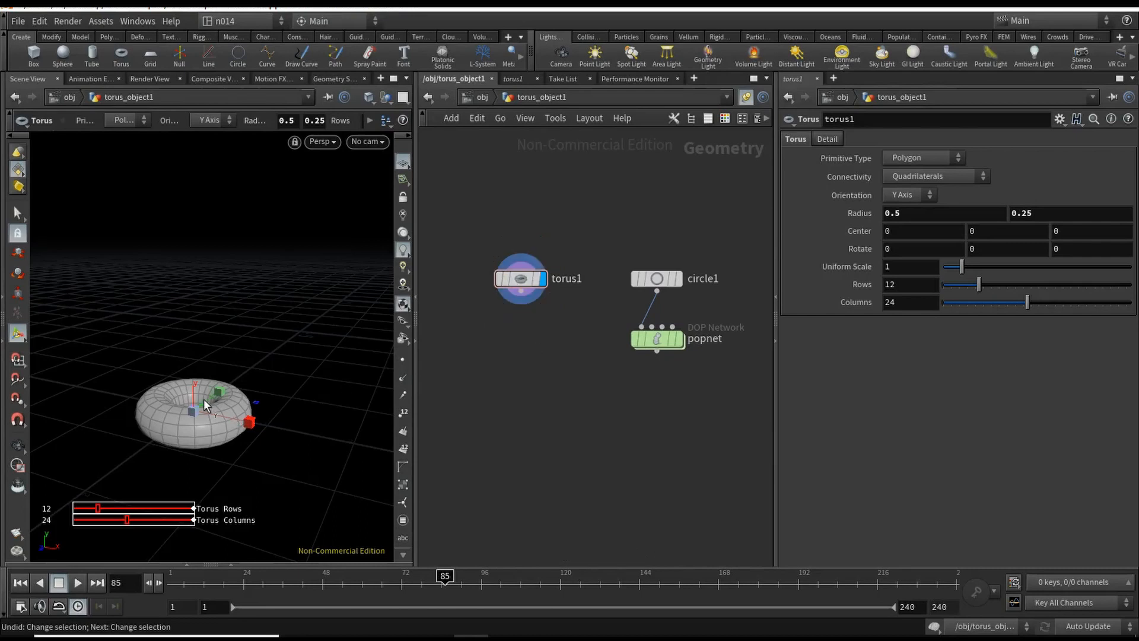
pyautogui.moveTo(662, 338)
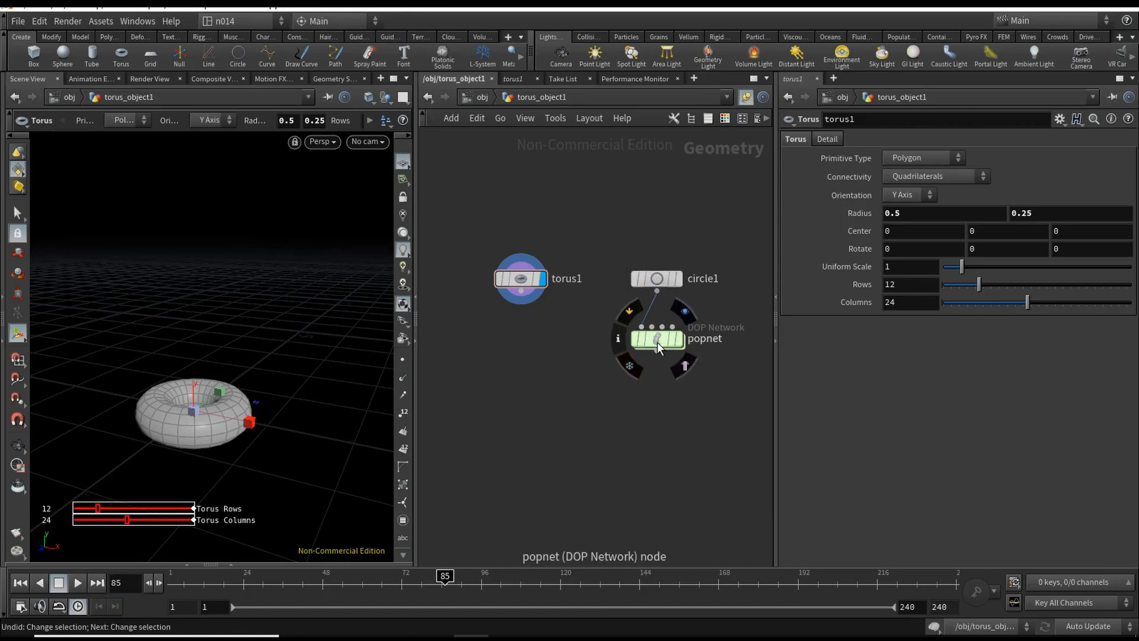
pyautogui.doubleClick(665, 343)
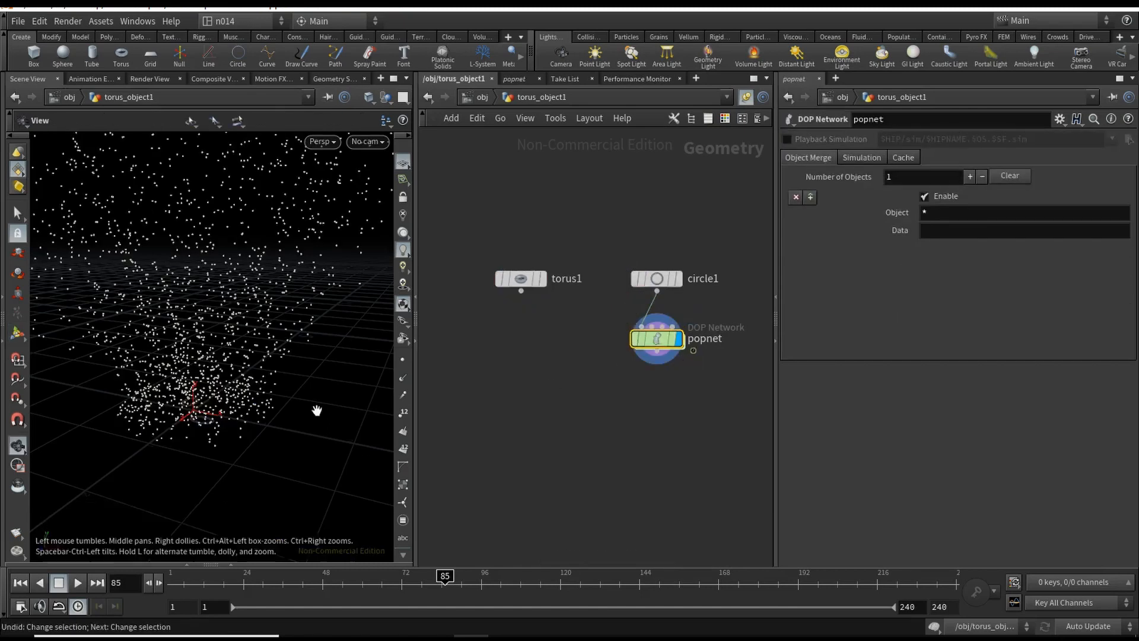
pyautogui.keyDown('alt'); pyautogui.moveTo(328, 400); pyautogui.dragTo(196, 431, button='right'); pyautogui.keyUp('alt')
pyautogui.keyDown('alt'); pyautogui.moveTo(196, 431); pyautogui.dragTo(220, 429); pyautogui.keyUp('alt')
pyautogui.click(21, 582)
pyautogui.click(77, 583)
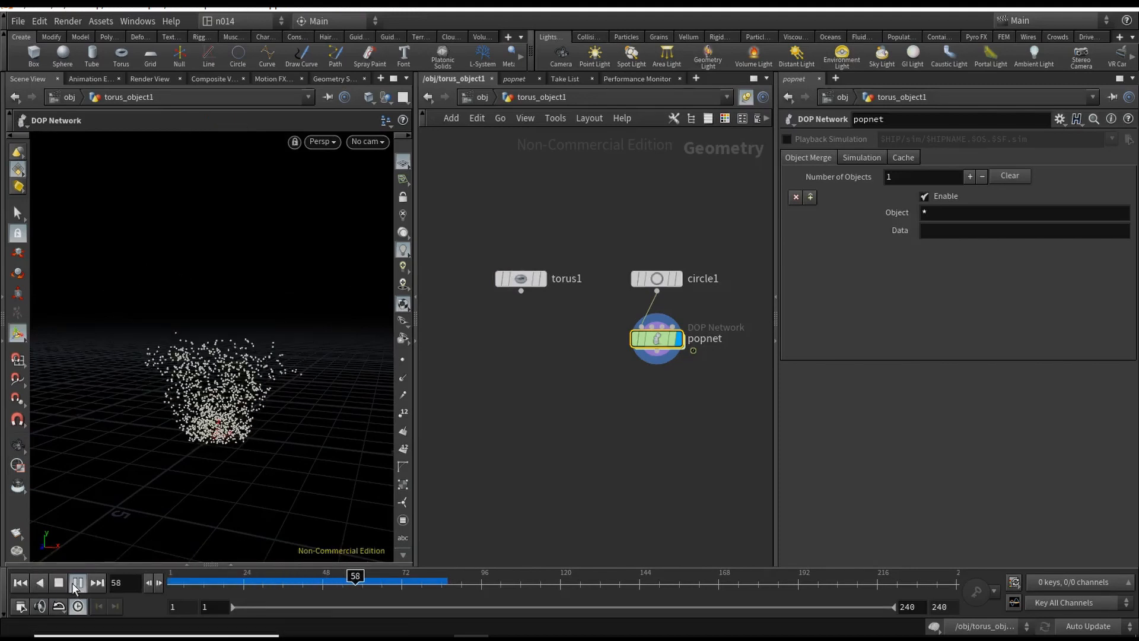
pyautogui.click(58, 582)
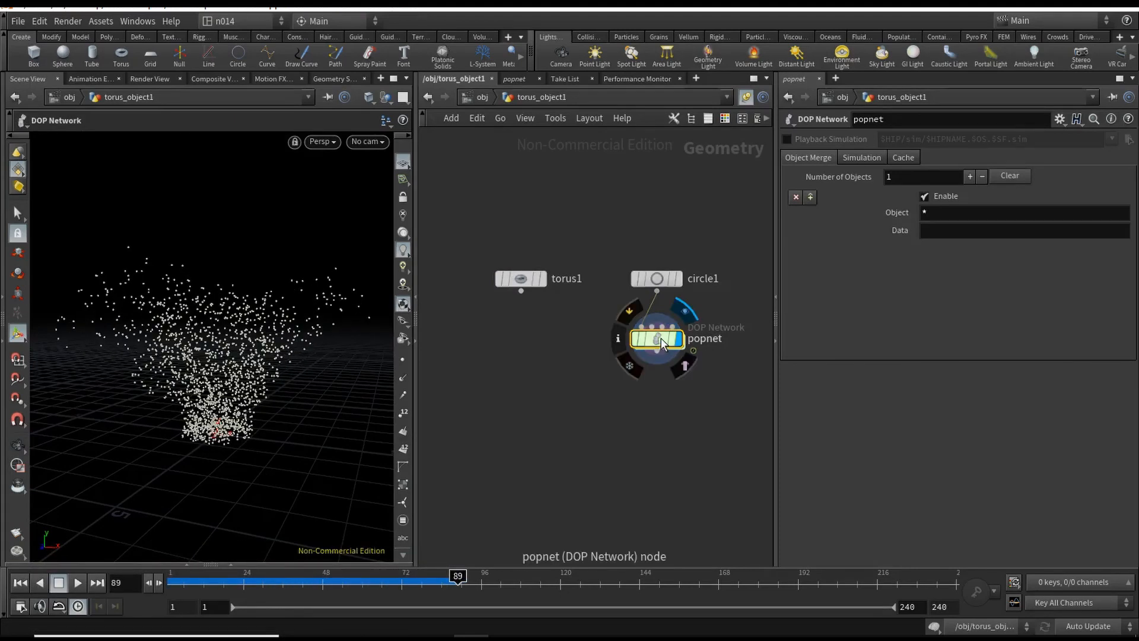
# Open popnet to examine popforce1's force and noise settings, and return to the torus_object1 network
pyautogui.doubleClick(657, 339)
pyautogui.click(604, 249)
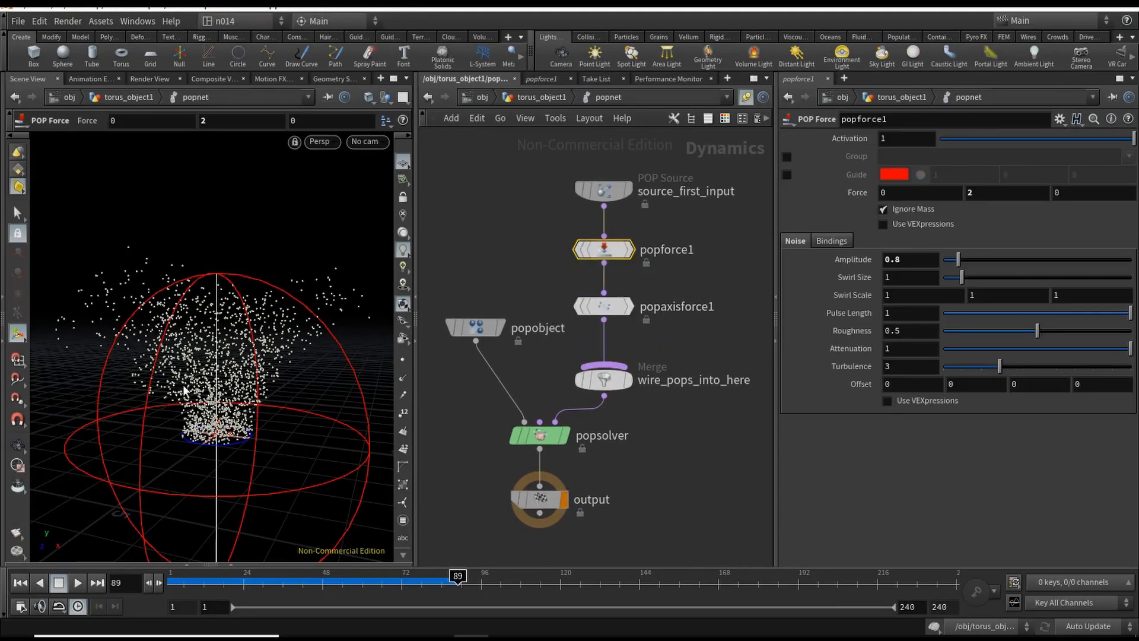
pyautogui.keyDown('alt'); pyautogui.moveTo(267, 396); pyautogui.dragTo(246, 380); pyautogui.keyUp('alt')
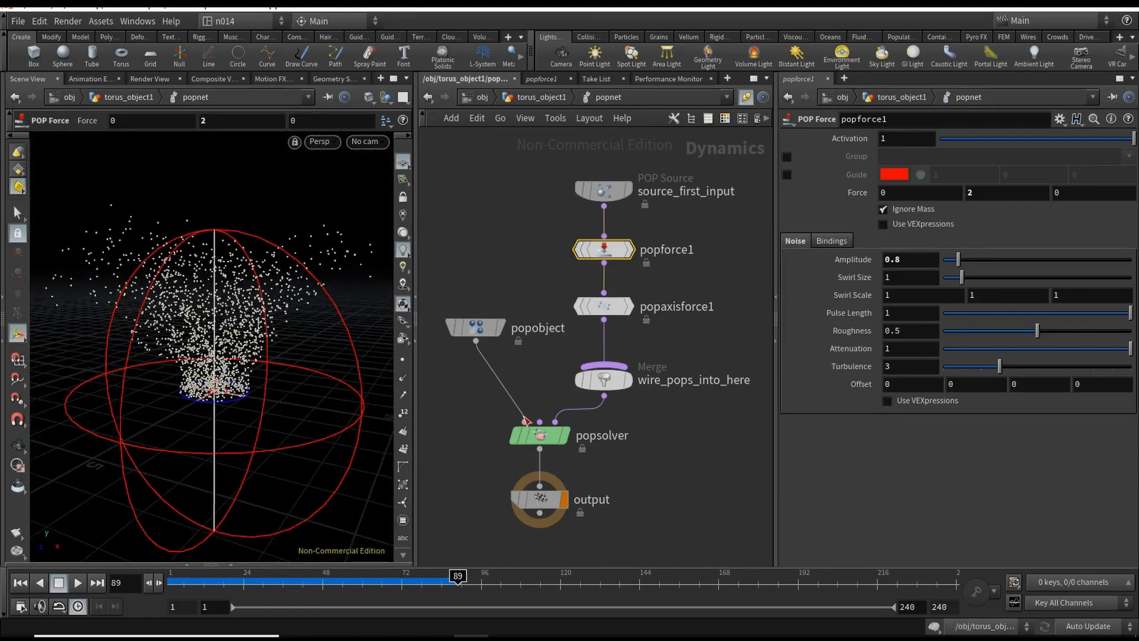
pyautogui.click(536, 97)
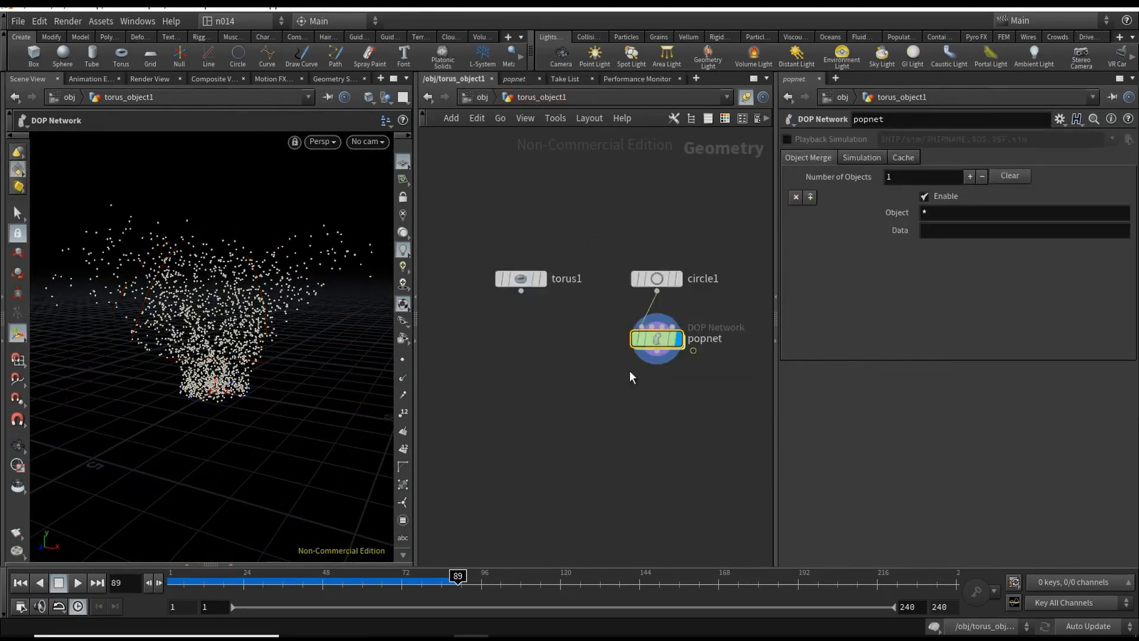
pyautogui.moveTo(290, 425)
pyautogui.keyDown('alt'); pyautogui.mouseDown()
pyautogui.moveTo(288, 445)
pyautogui.moveTo(277, 420)
pyautogui.mouseUp(); pyautogui.keyUp('alt')
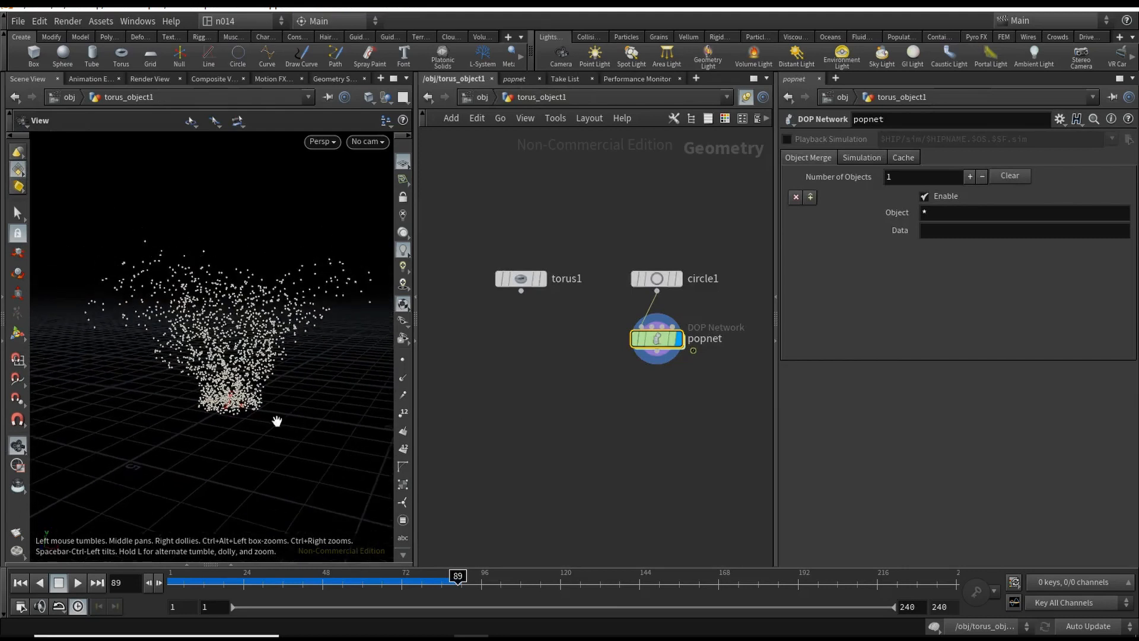
# Select torus1 and make it the displayed geometry instead of the particles
pyautogui.click(545, 280)
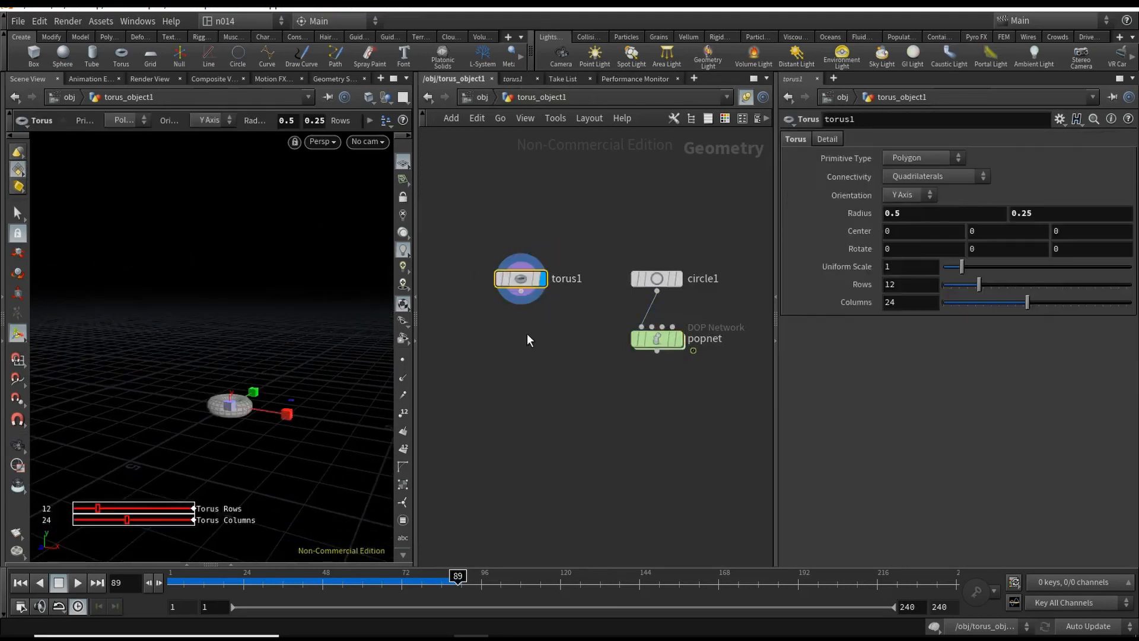
pyautogui.keyDown('alt'); pyautogui.moveTo(291, 394); pyautogui.dragTo(275, 402, button='middle'); pyautogui.keyUp('alt')
pyautogui.keyDown('alt'); pyautogui.moveTo(275, 402); pyautogui.dragTo(346, 366, button='right'); pyautogui.keyUp('alt')
pyautogui.keyDown('alt'); pyautogui.moveTo(346, 367); pyautogui.dragTo(312, 384); pyautogui.keyUp('alt')
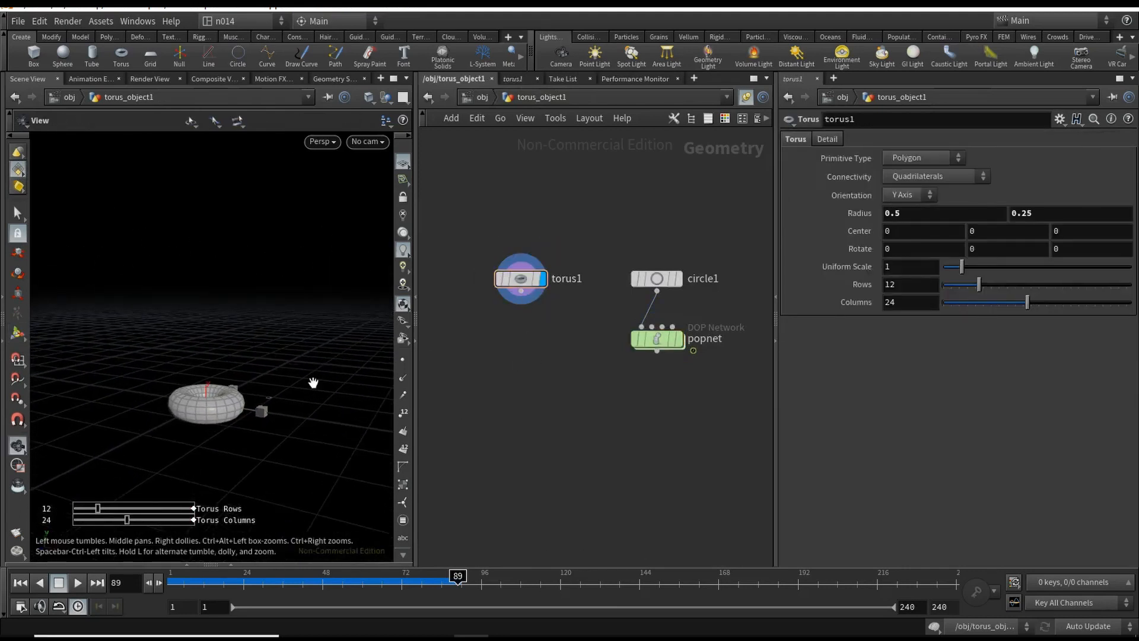
# Add a Pyro Source node below torus1, wire torus1 into its first input and display it
pyautogui.press('Tab')
pyautogui.write('py')
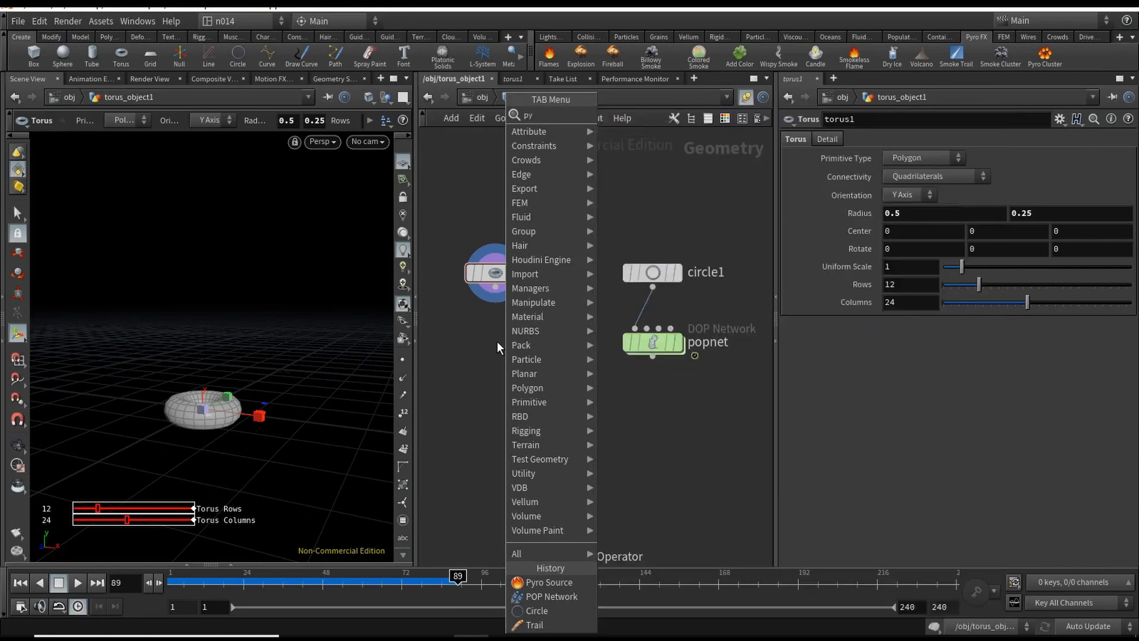
pyautogui.press('Return')
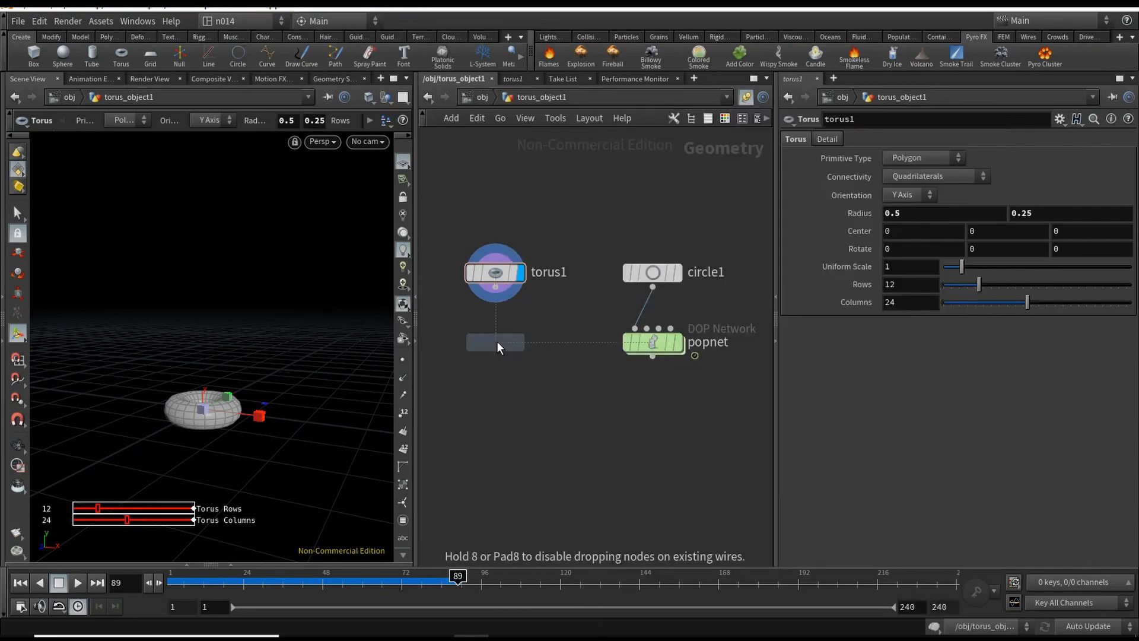
pyautogui.click(492, 336)
pyautogui.click(495, 288)
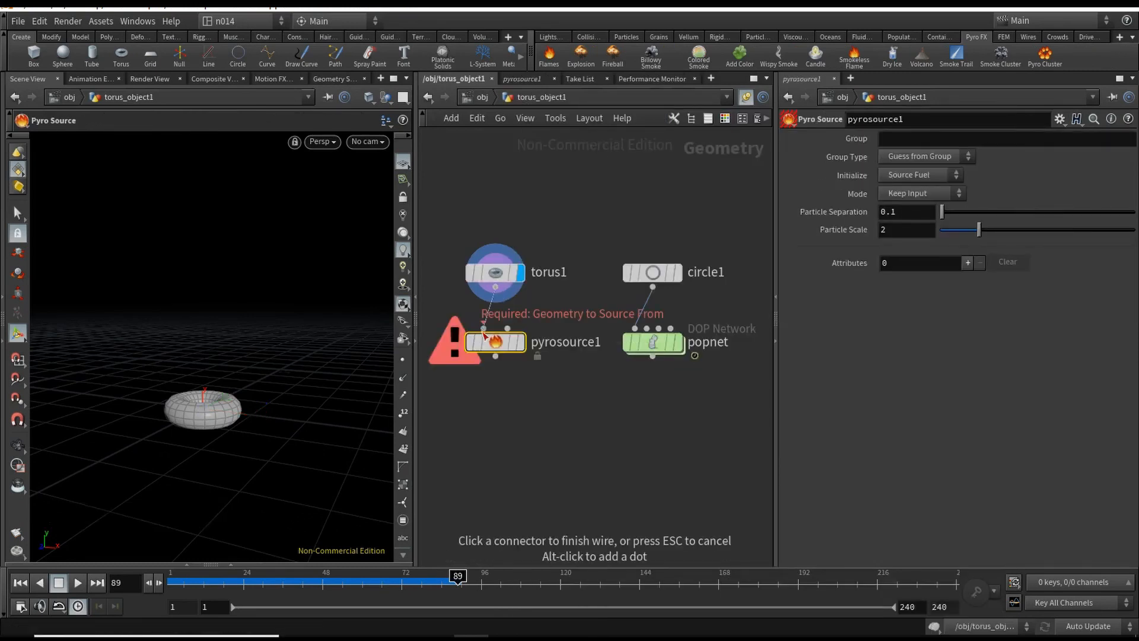
pyautogui.click(484, 328)
pyautogui.click(522, 342)
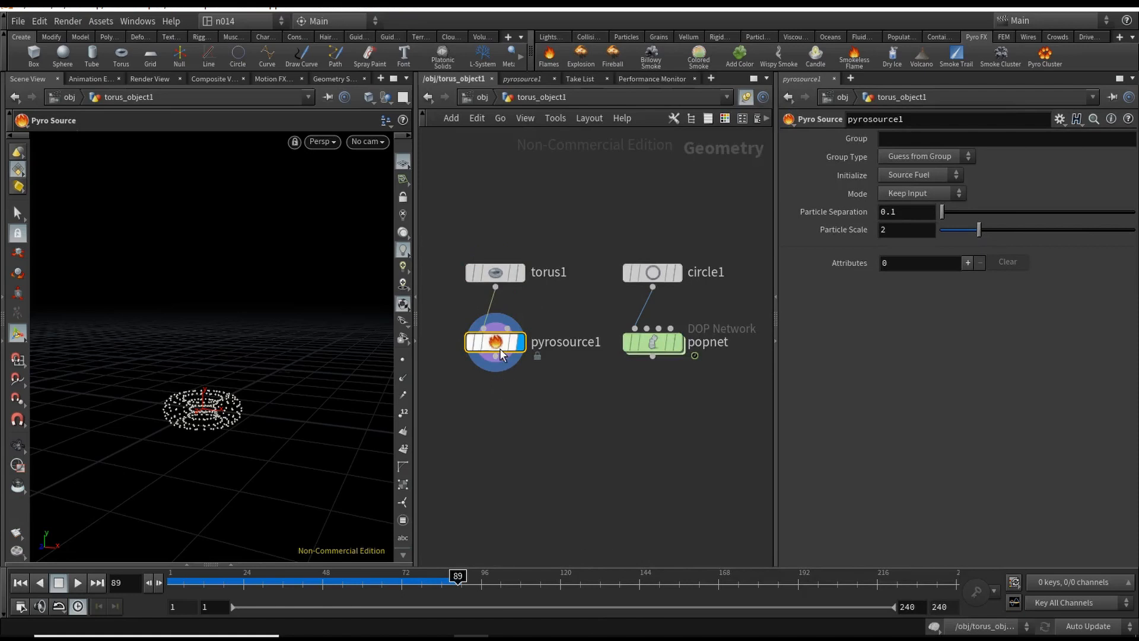
# Set pyrosource1's mode to Surface Scatter and initialize it as Source Smoke
pyautogui.click(920, 195)
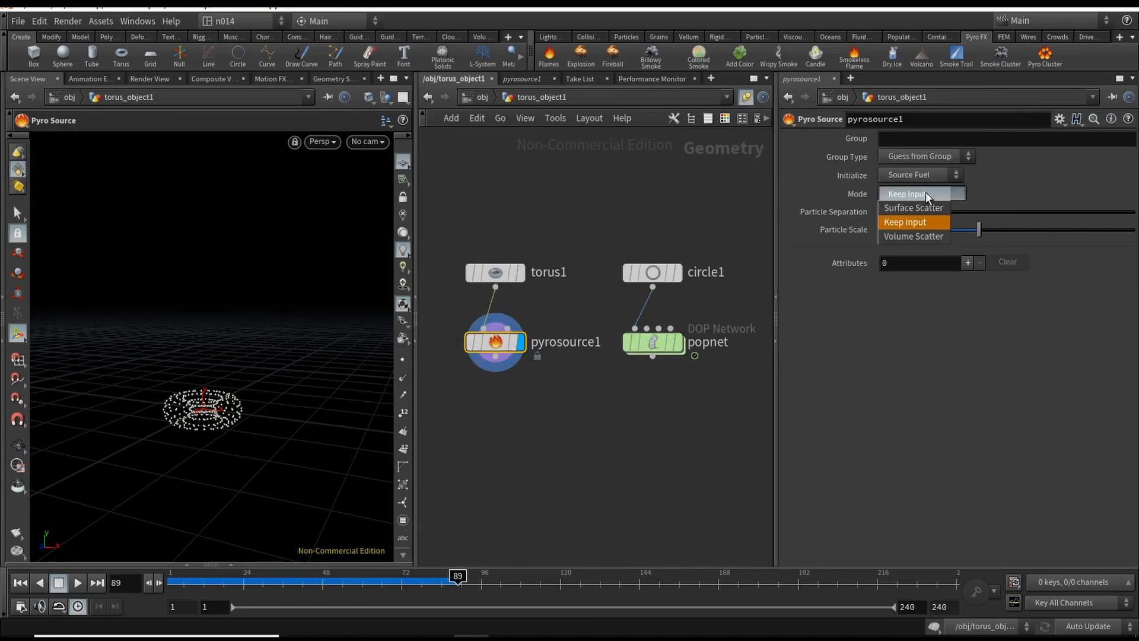
pyautogui.click(926, 207)
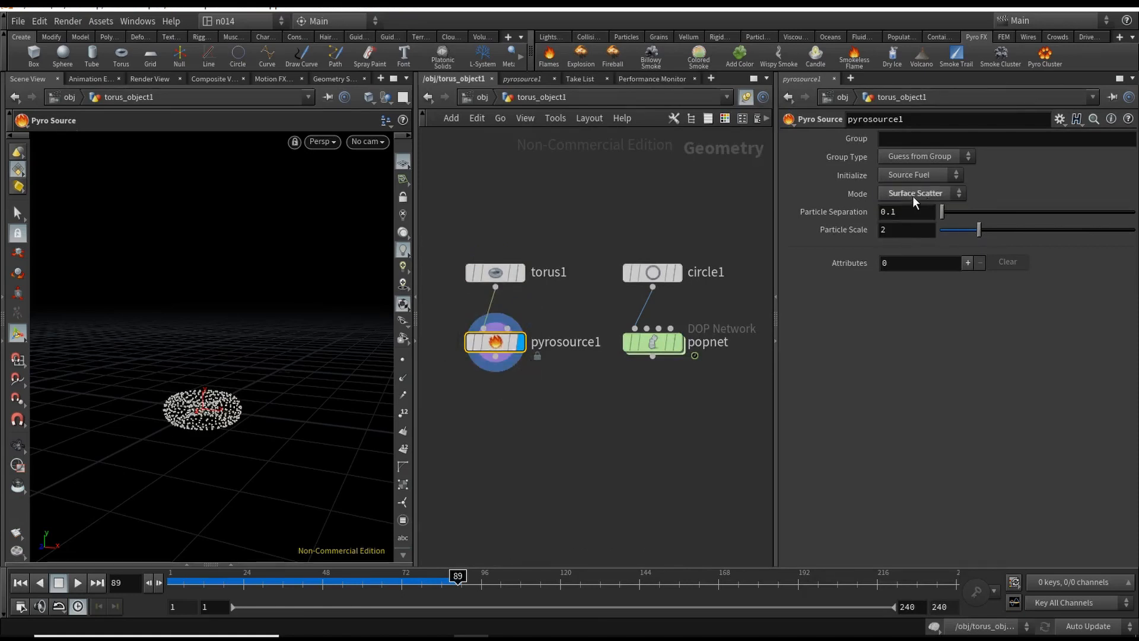
pyautogui.keyDown('alt'); pyautogui.moveTo(321, 449); pyautogui.dragTo(258, 443); pyautogui.keyUp('alt')
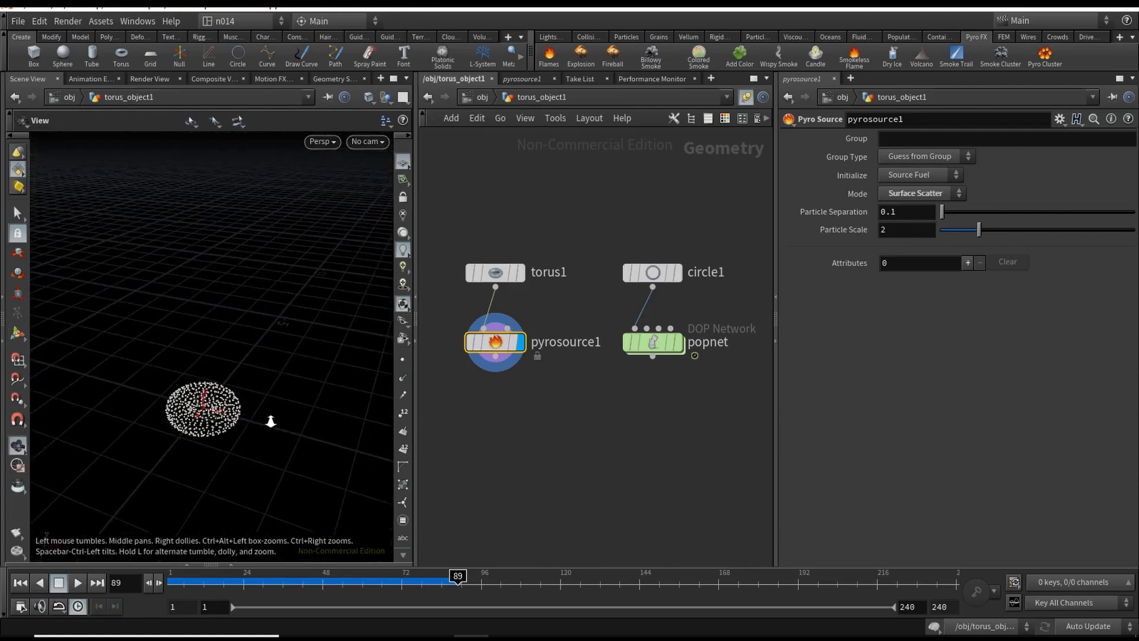
pyautogui.click(934, 176)
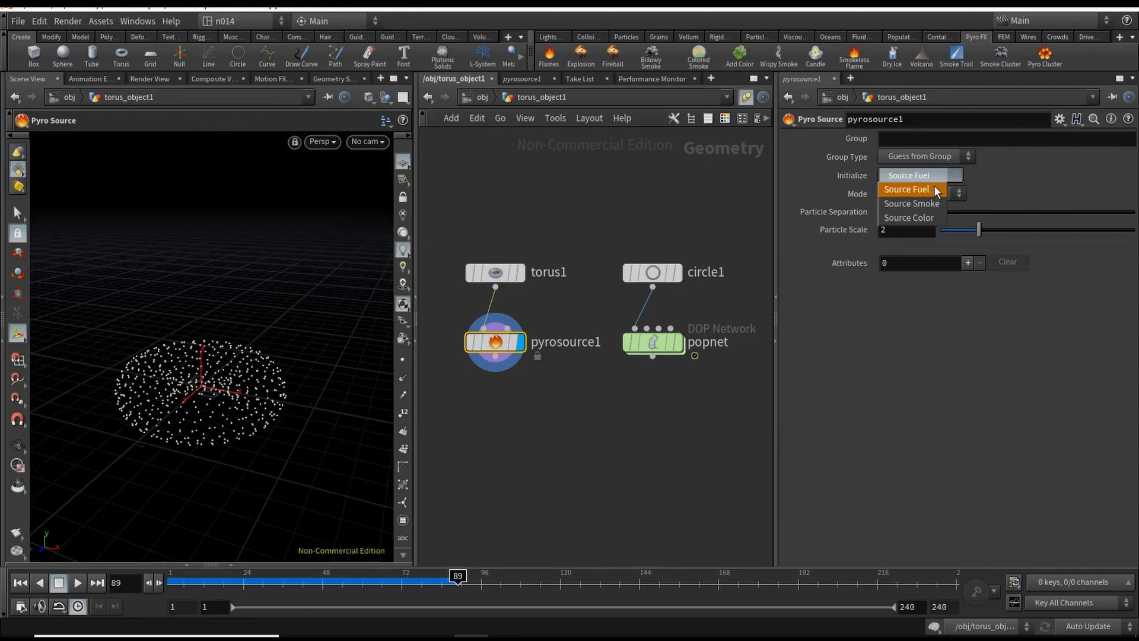
pyautogui.click(938, 203)
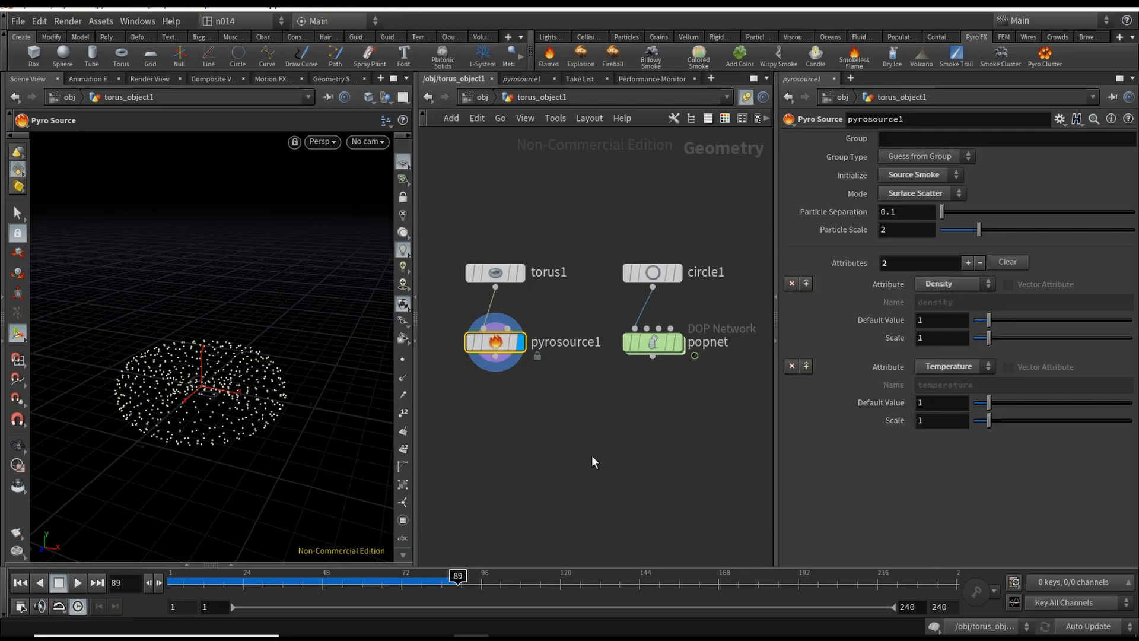
# Add an Attribute Noise node below pyrosource1, connect pyrosource1 to its input and display it
pyautogui.moveTo(511, 403); pyautogui.dragTo(520, 387, button='middle')
pyautogui.press('Tab')
pyautogui.write('attribn')
pyautogui.press('Return')
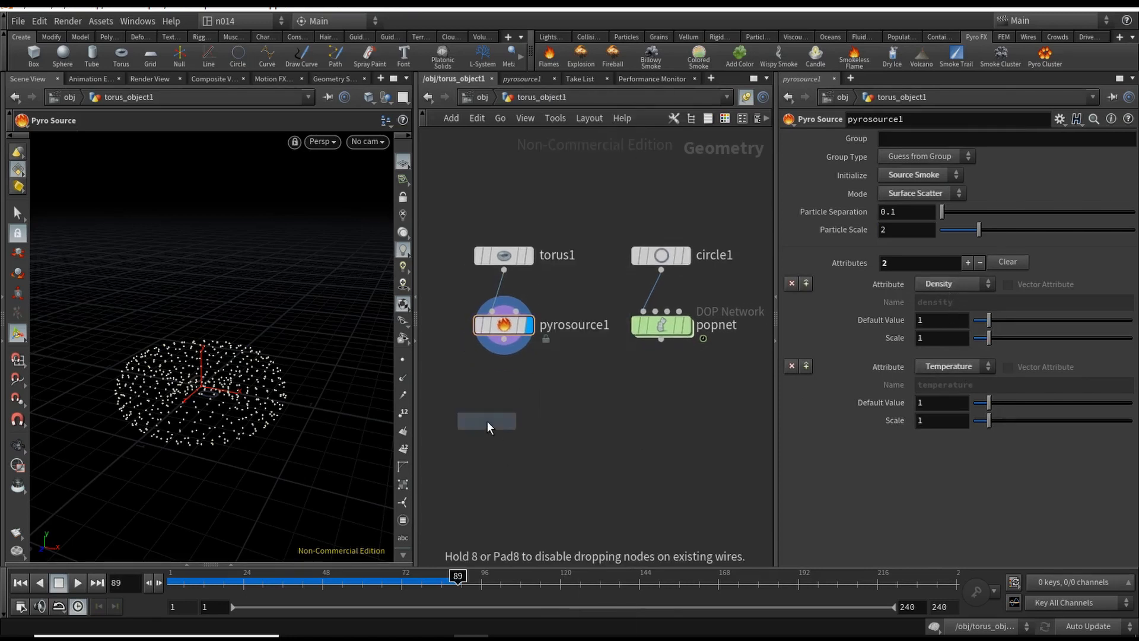
pyautogui.click(509, 394)
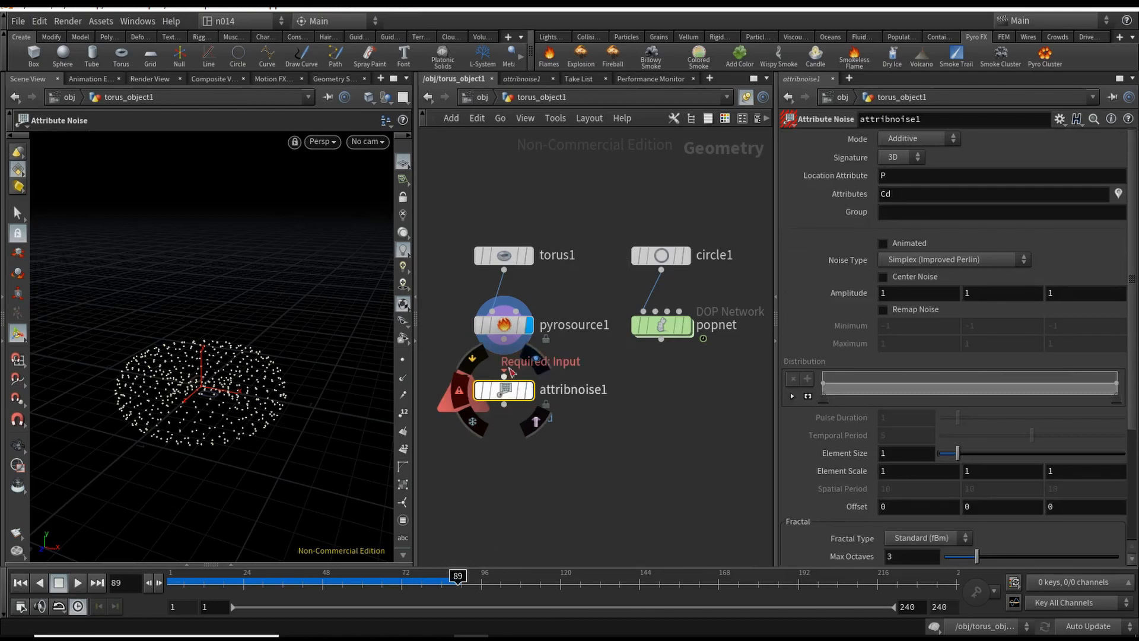
pyautogui.click(504, 376)
pyautogui.moveTo(509, 392); pyautogui.dragTo(509, 385)
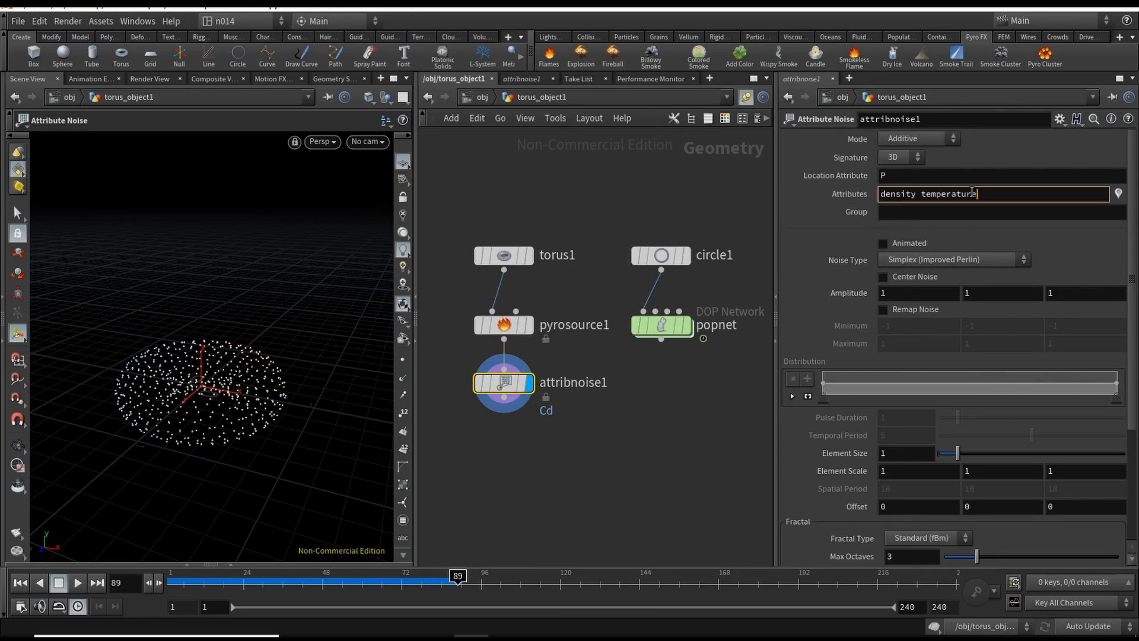
# Apply attribnoise1 to the density and temperature attributes with Animated and Remap Noise enabled, and return to frame 1
pyautogui.press('Return')
pyautogui.click(899, 242)
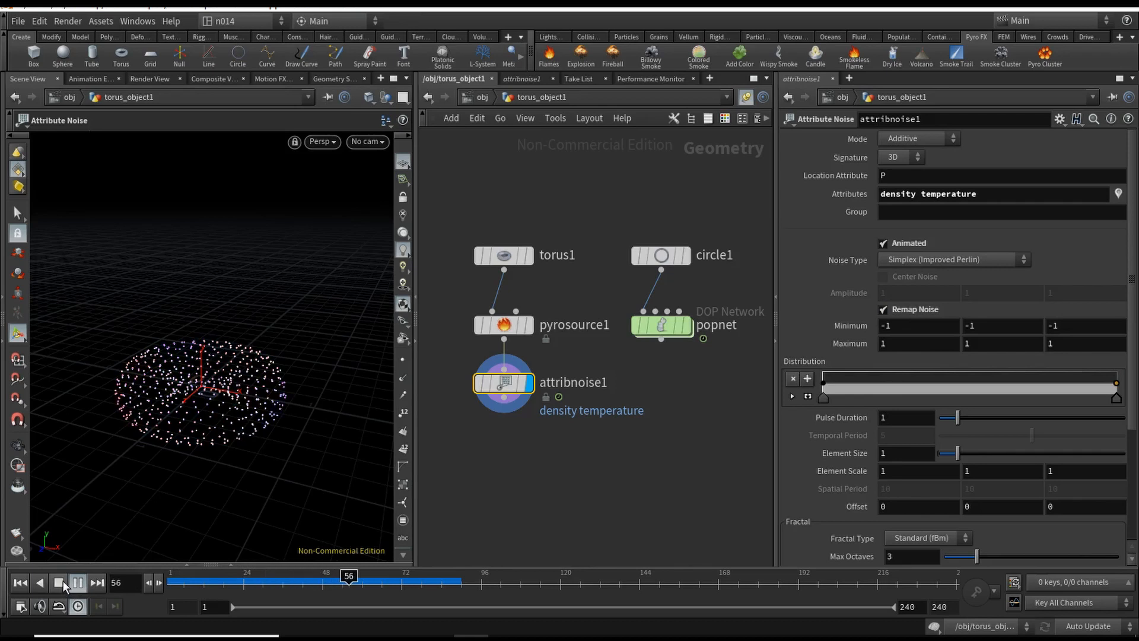
pyautogui.click(20, 582)
# Add a Volume Rasterize Attributes node below attribnoise1, connect attribnoise1 to its input and display it
pyautogui.press('Tab')
pyautogui.write('volume')
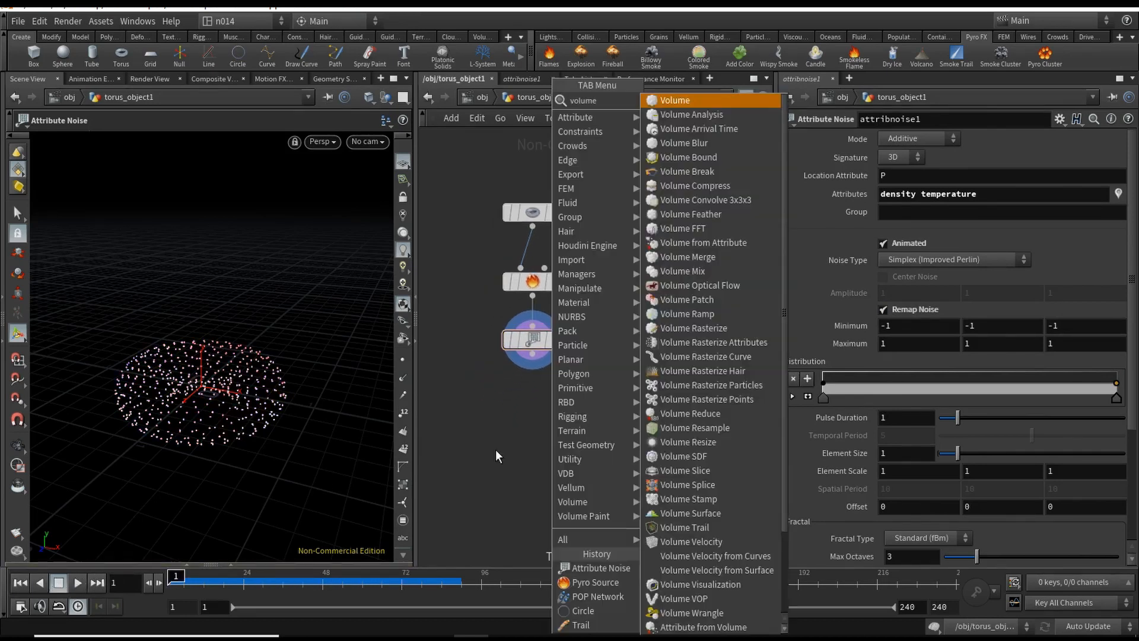
pyautogui.write('raster')
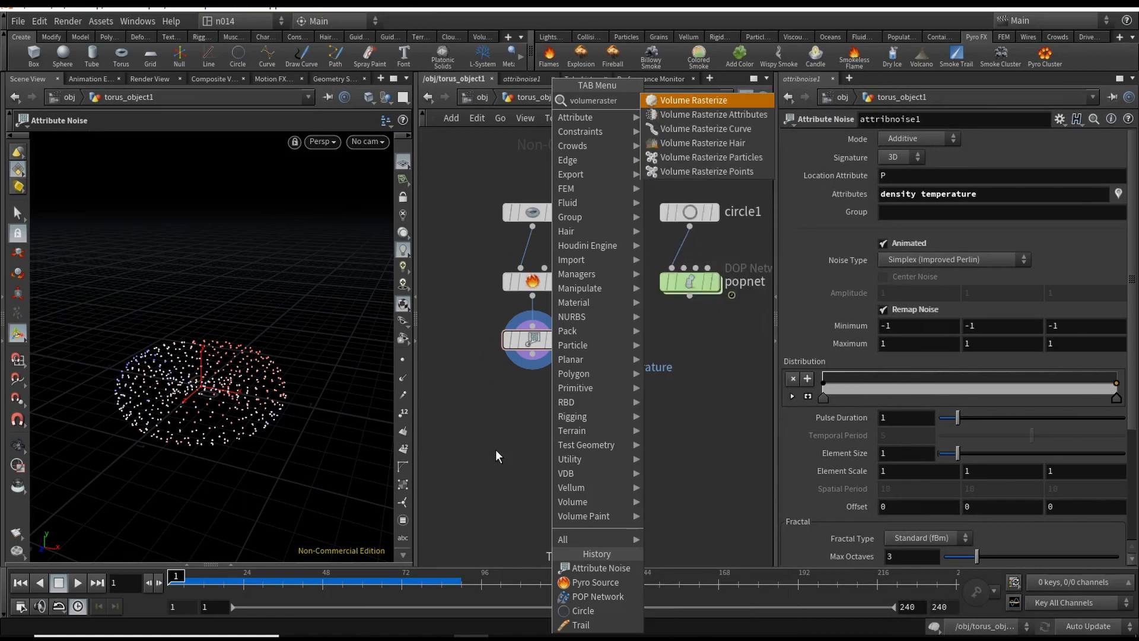
pyautogui.press('Down')
pyautogui.press('Return')
pyautogui.click(533, 418)
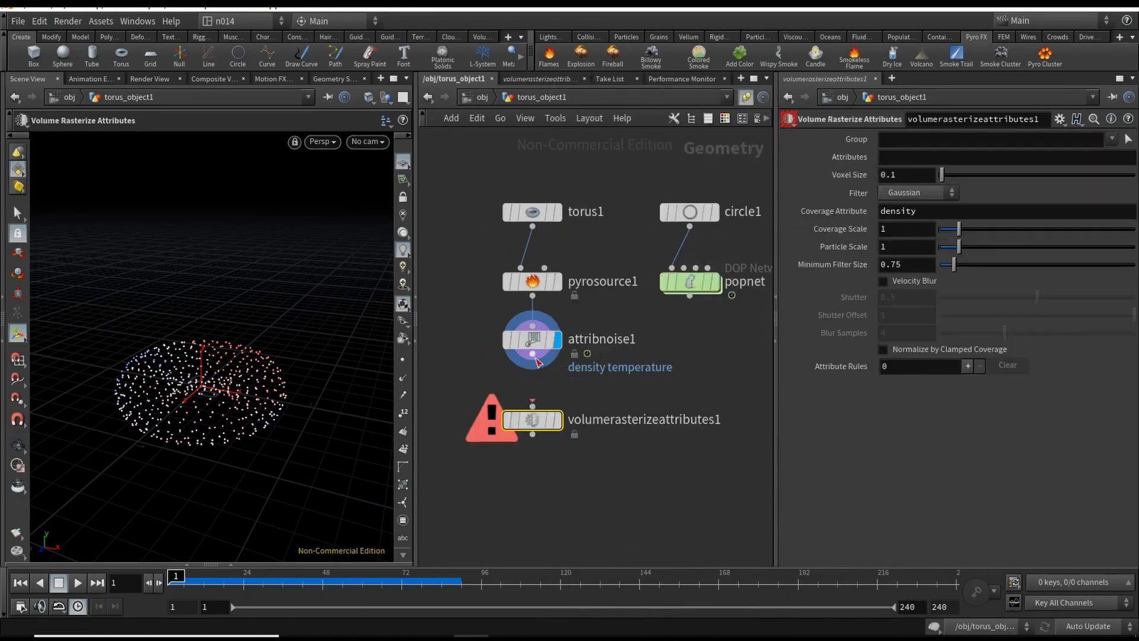
pyautogui.click(533, 355)
pyautogui.click(553, 422)
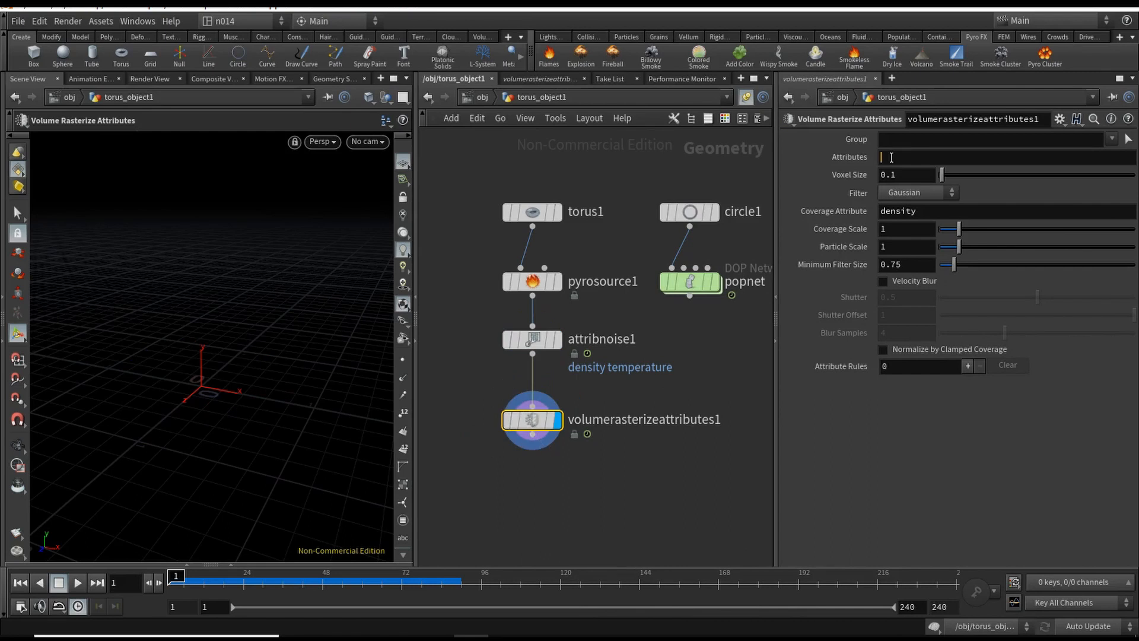
# Set volumerasterizeattributes1 to rasterize the density and temperature attributes
pyautogui.click(912, 156)
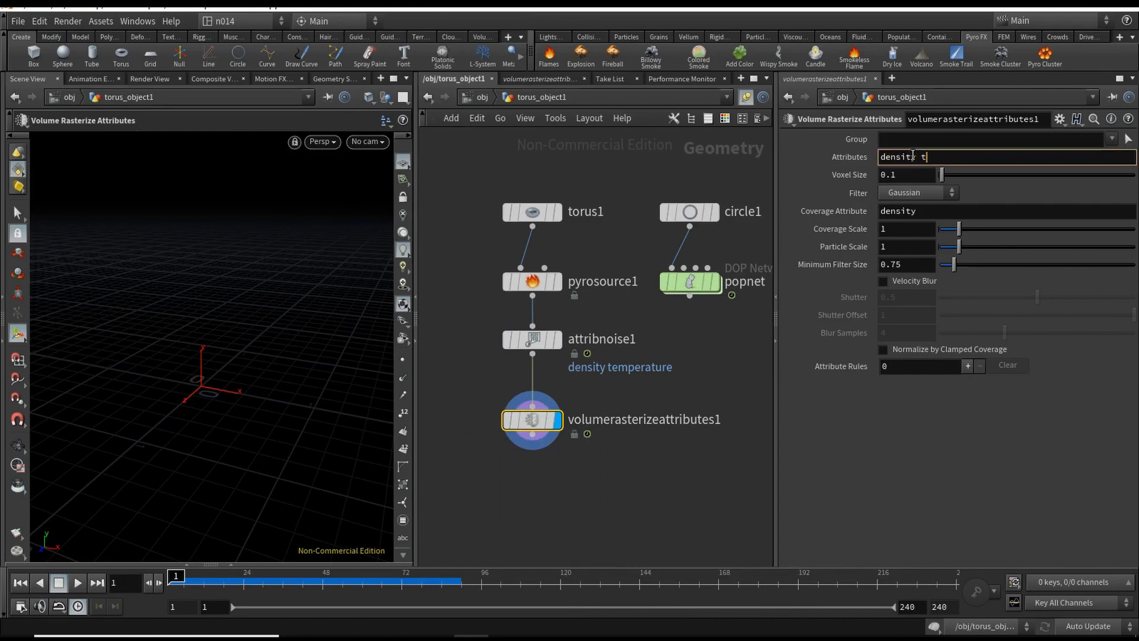
pyautogui.write('erature')
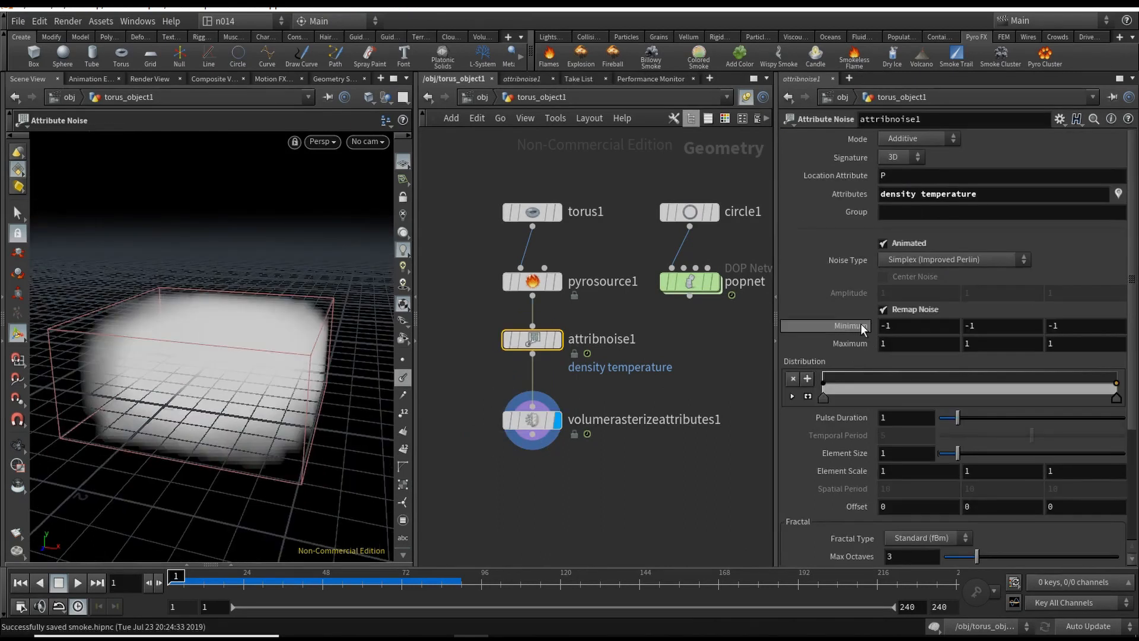
# Set attribnoise1's remap minimum to -1.4 and maximum to 1.5, reshape its distribution ramp into a descending falloff, and preview the animation
pyautogui.moveTo(860, 325); pyautogui.dragTo(894, 343, button='middle')
pyautogui.moveTo(273, 415); pyautogui.dragTo(307, 366)
pyautogui.moveTo(823, 384); pyautogui.dragTo(823, 369)
pyautogui.moveTo(1117, 384); pyautogui.dragTo(990, 398)
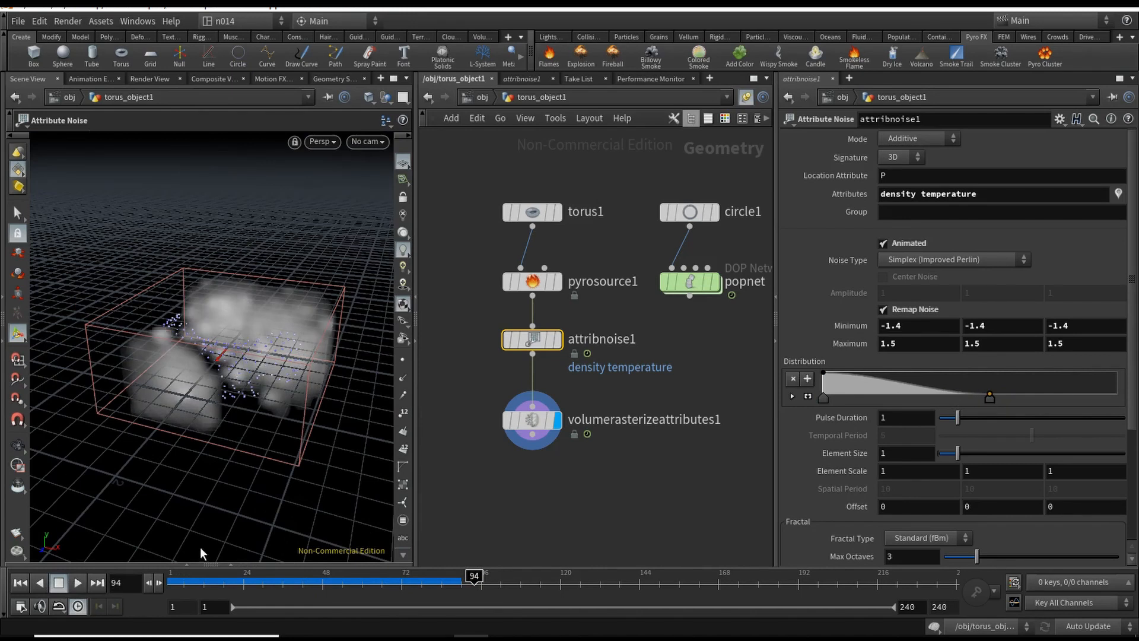
pyautogui.click(77, 582)
pyautogui.click(77, 583)
pyautogui.hotkey('space', 'h')
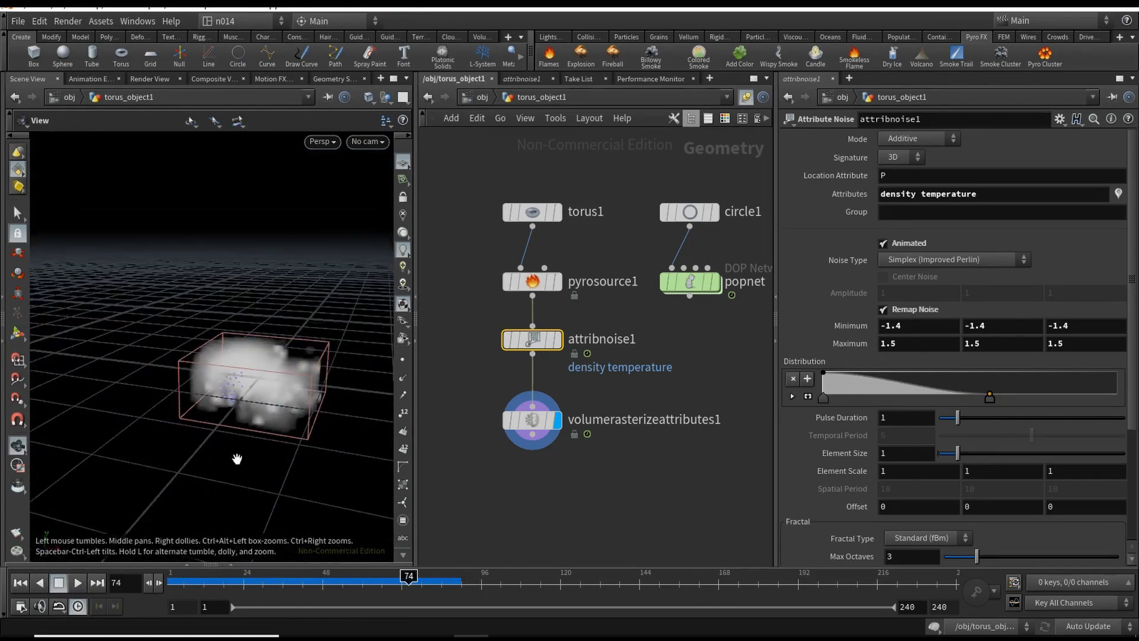
# Add a Null node below volumerasterizeattributes1, connect volumerasterizeattributes1 to its input and display it
pyautogui.press('Tab')
pyautogui.write('NULL')
pyautogui.press('Return')
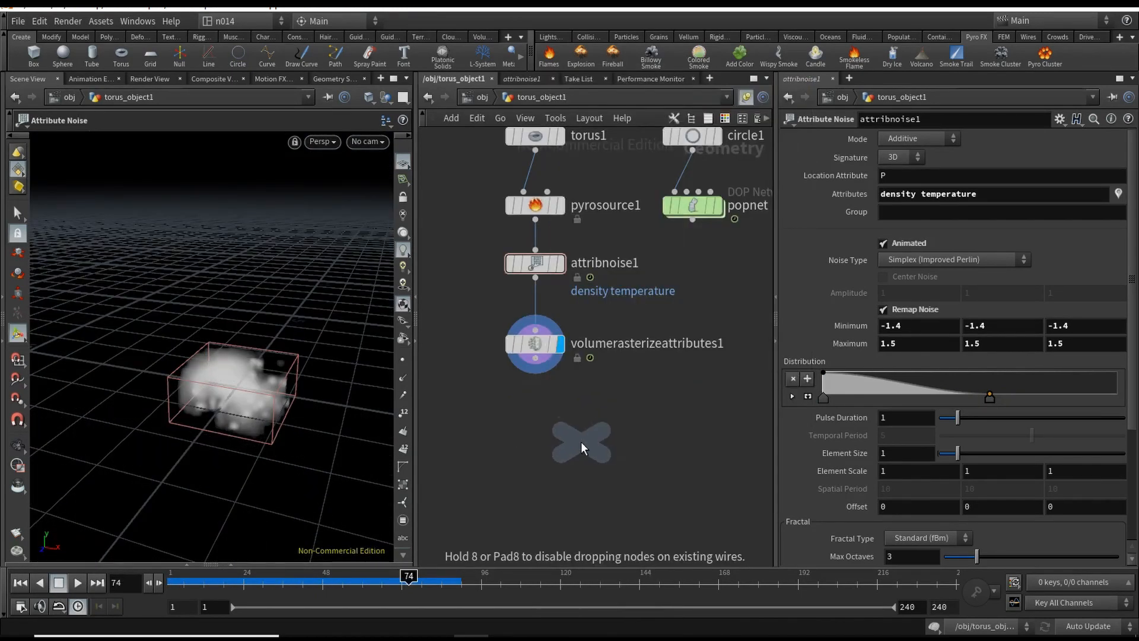
pyautogui.click(543, 427)
pyautogui.click(536, 367)
pyautogui.click(536, 415)
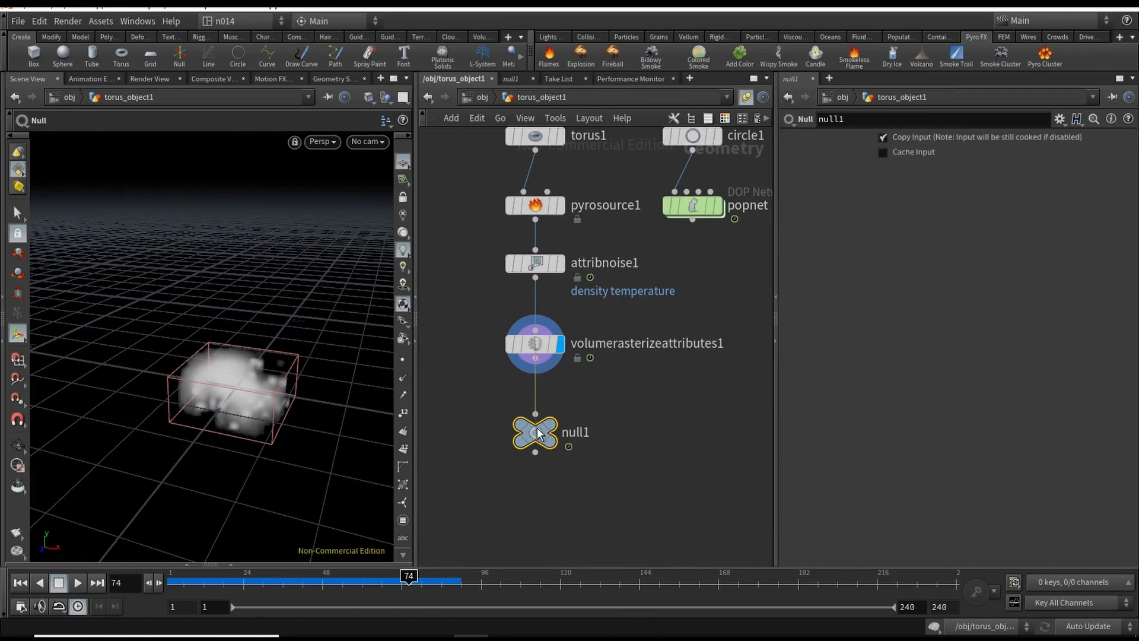
pyautogui.click(551, 428)
# Rename the null node as OUT_DENSITY
pyautogui.doubleClick(851, 119)
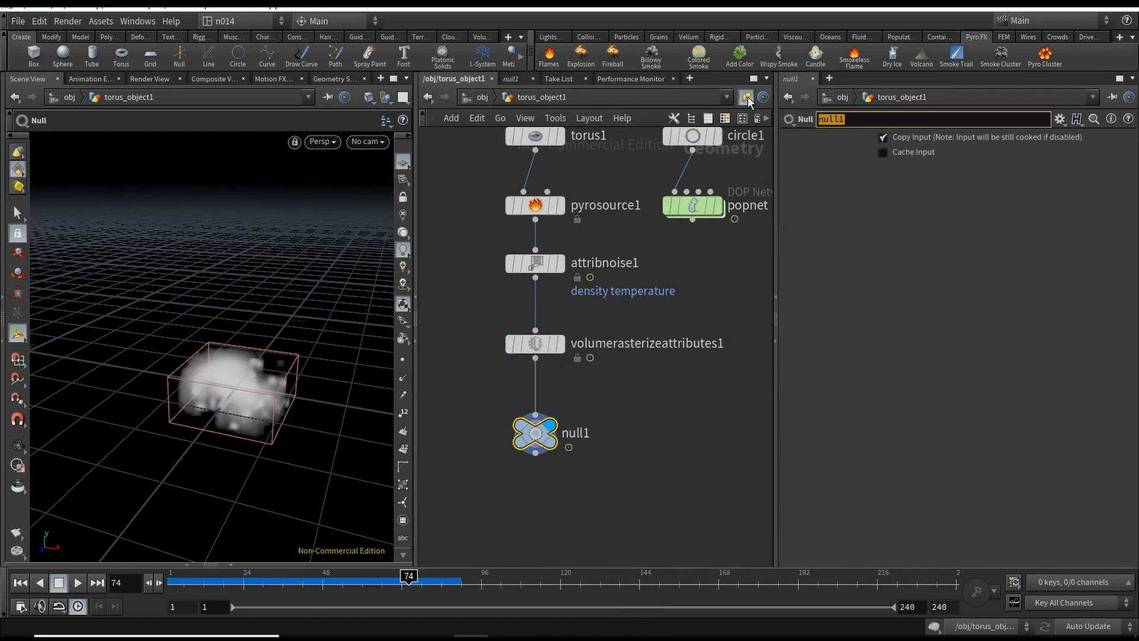
pyautogui.write('out')
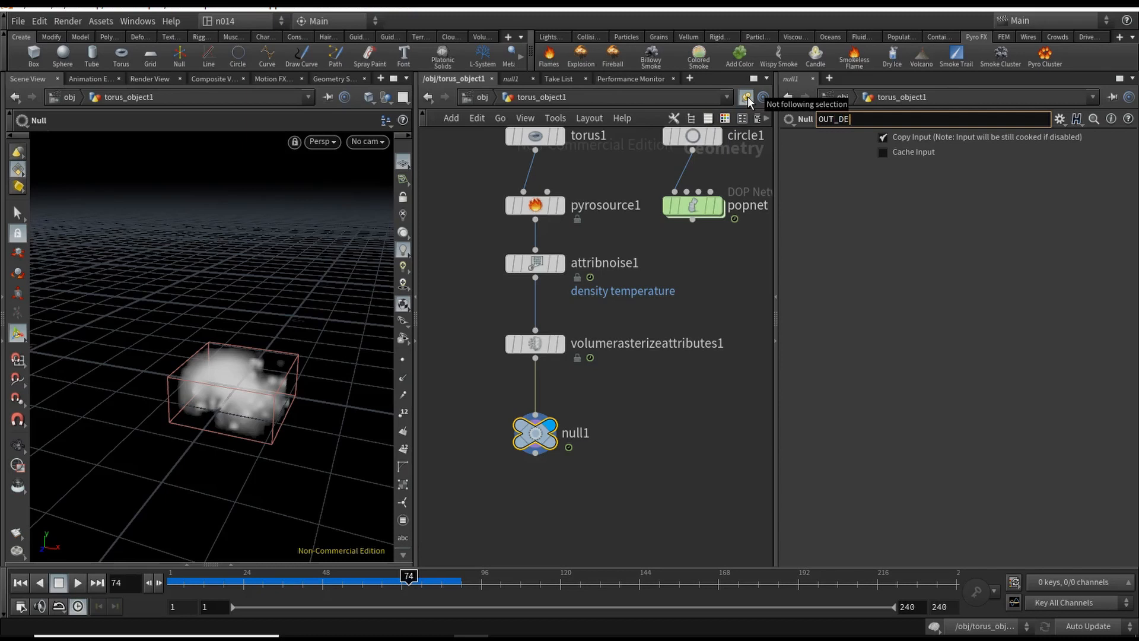
pyautogui.press('Return')
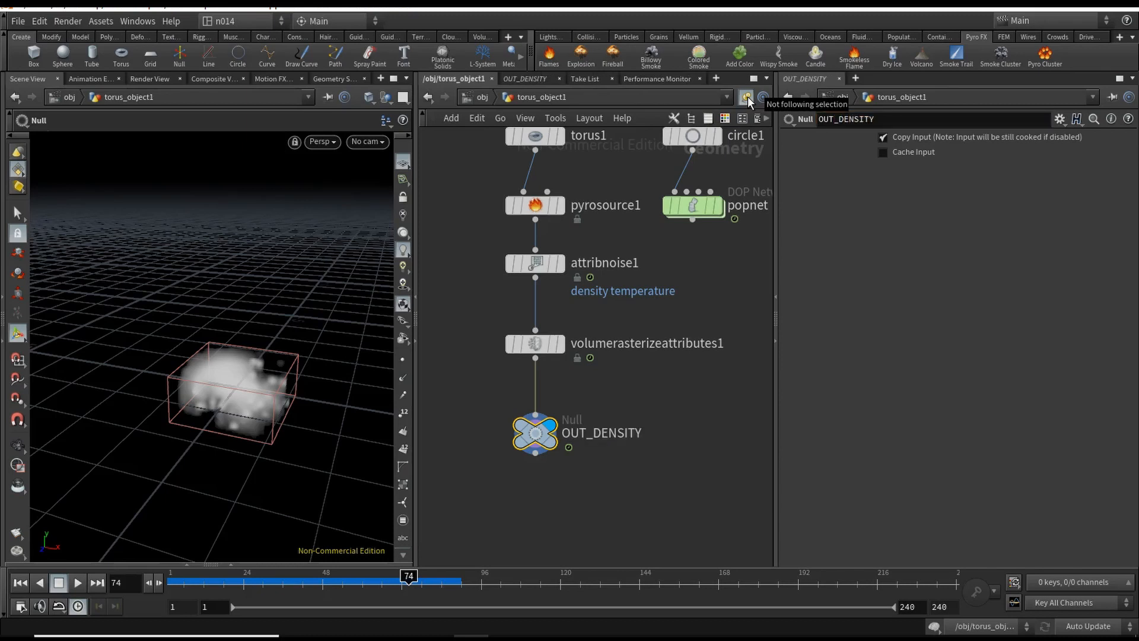
# Display the popnet node and inspect its node information for the particle attributes
pyautogui.press('h')
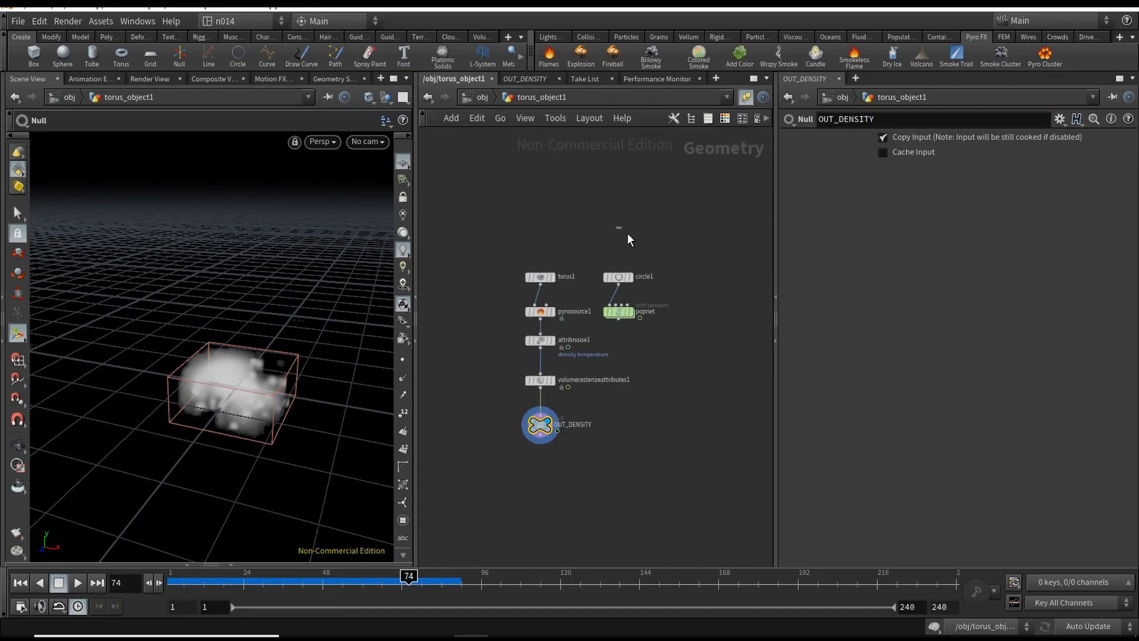
pyautogui.click(619, 276)
pyautogui.scroll(4, 620, 285)
pyautogui.click(644, 274)
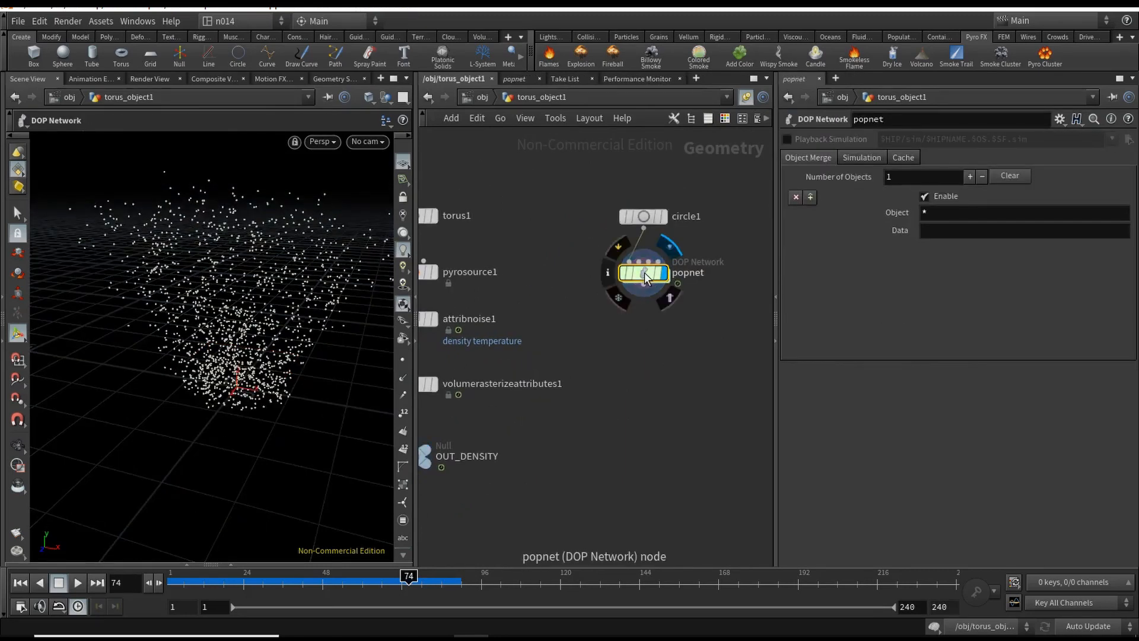
pyautogui.click(609, 274)
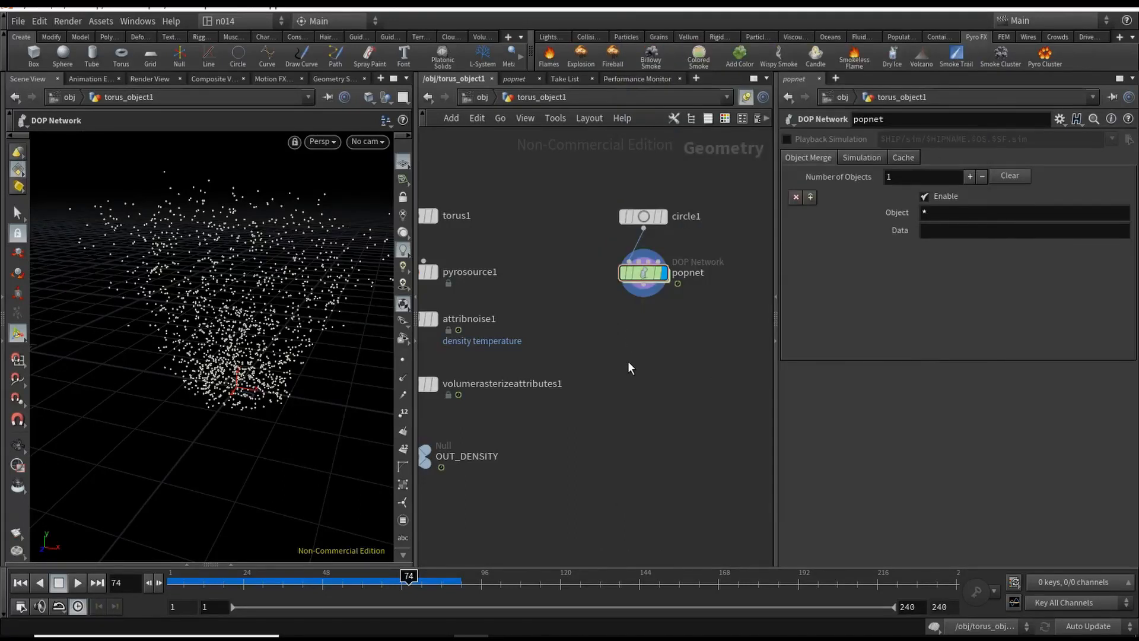
# Add an Attribute Delete node below popnet, connect popnet to its input and display it
pyautogui.press('Tab')
pyautogui.write('ATTrde')
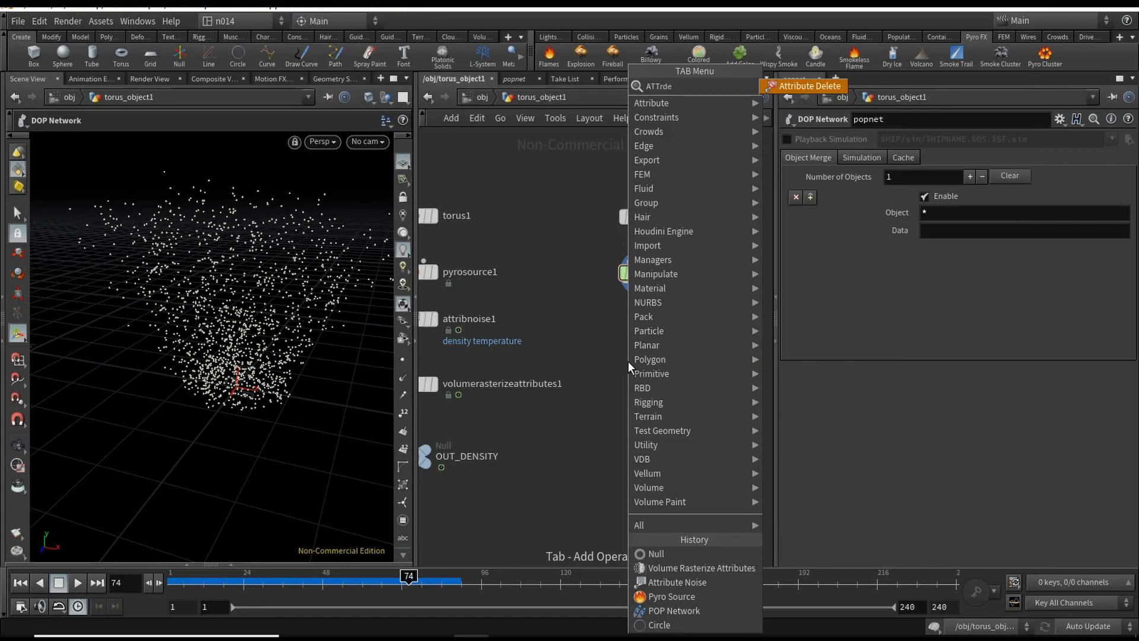
pyautogui.press('Return')
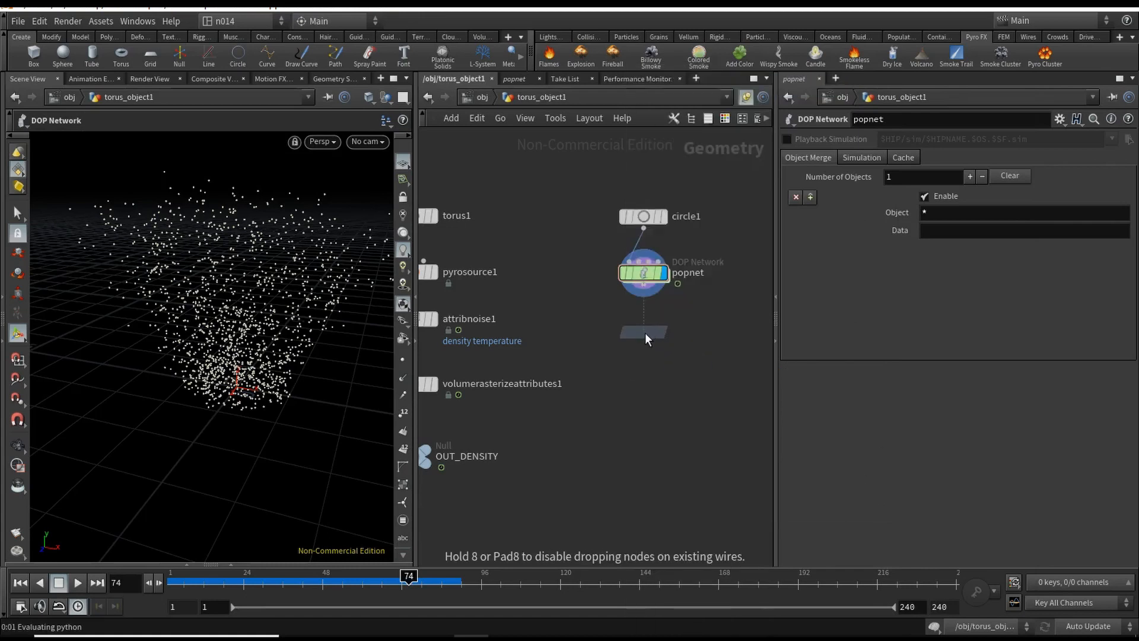
pyautogui.click(645, 341)
pyautogui.click(644, 285)
pyautogui.click(644, 327)
pyautogui.click(661, 336)
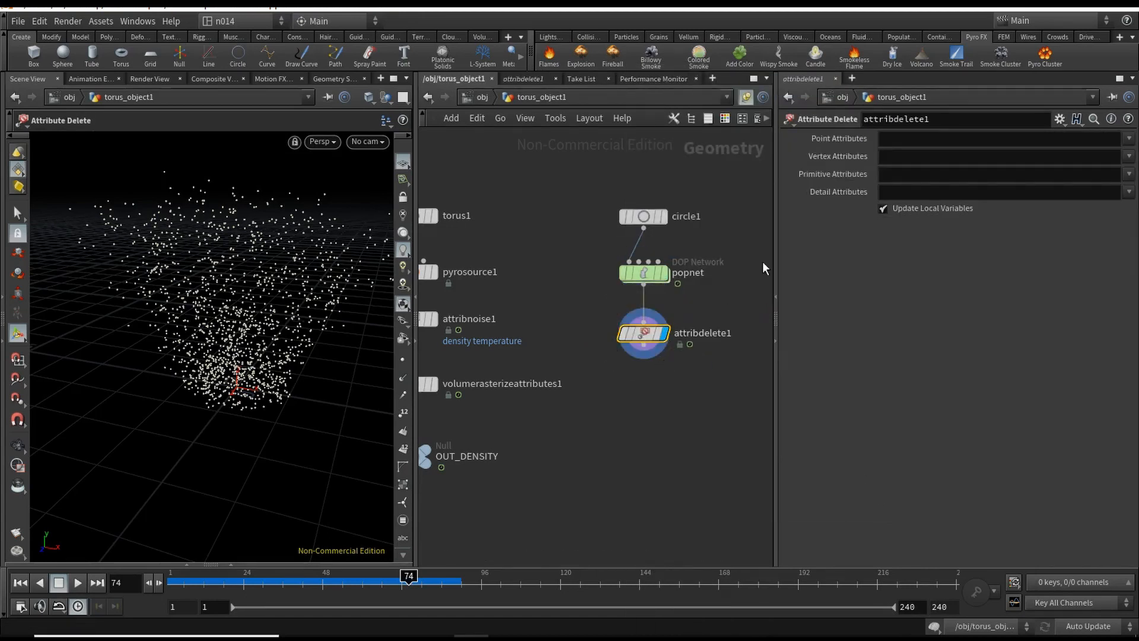
# Set attribdelete1's point, vertex, primitive and detail attributes all to *
pyautogui.click(1024, 141)
pyautogui.write('*')
pyautogui.click(927, 177)
pyautogui.write('*')
pyautogui.click(927, 193)
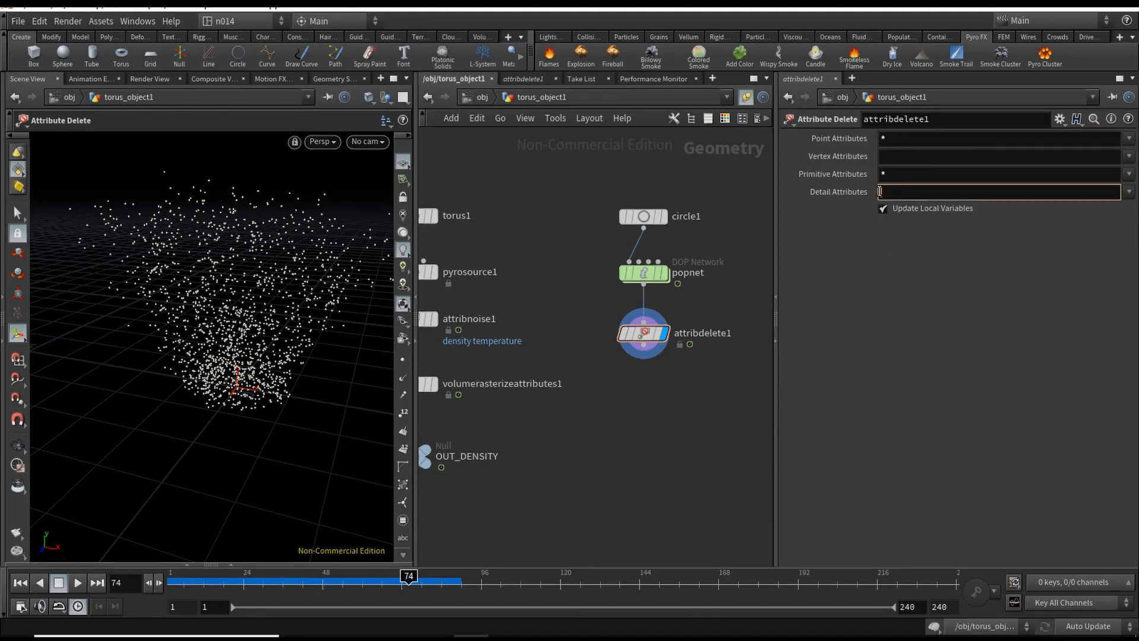
pyautogui.write('*')
pyautogui.click(928, 159)
pyautogui.write('*')
# Inspect attribdelete1's node information to check which attributes remain on the particles
pyautogui.moveTo(660, 380); pyautogui.dragTo(646, 358, button='middle')
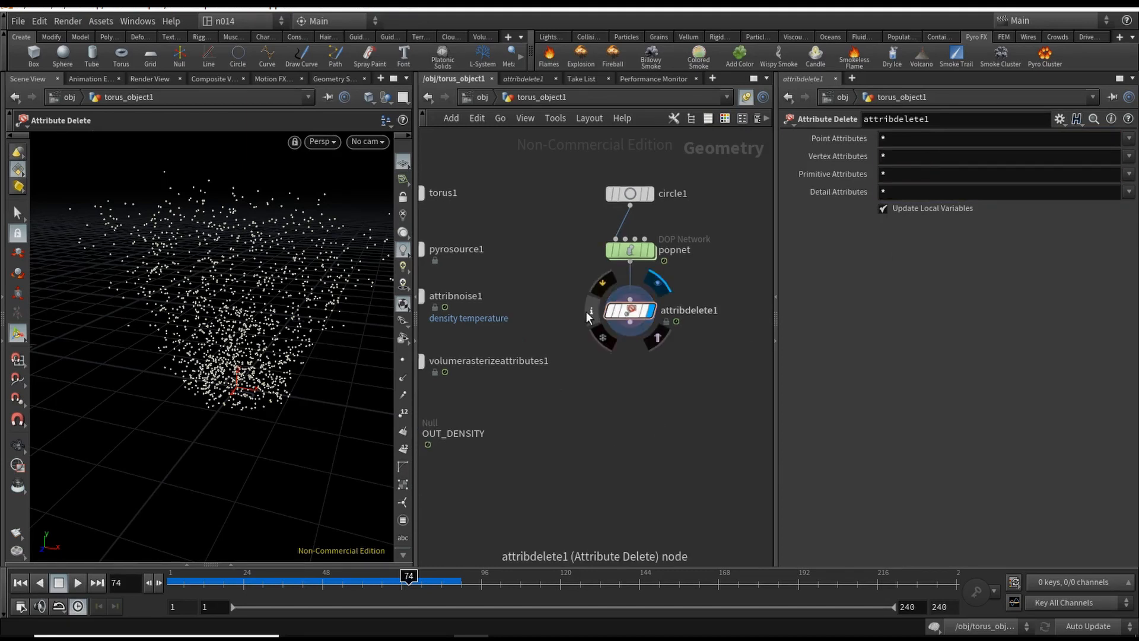
pyautogui.click(591, 314)
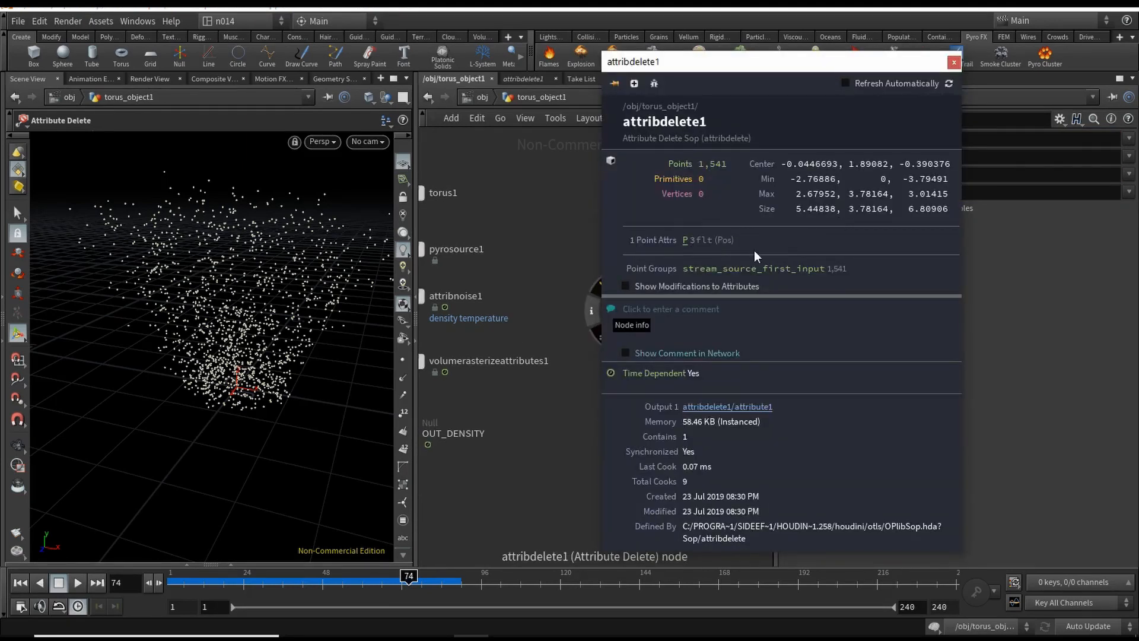
pyautogui.click(579, 413)
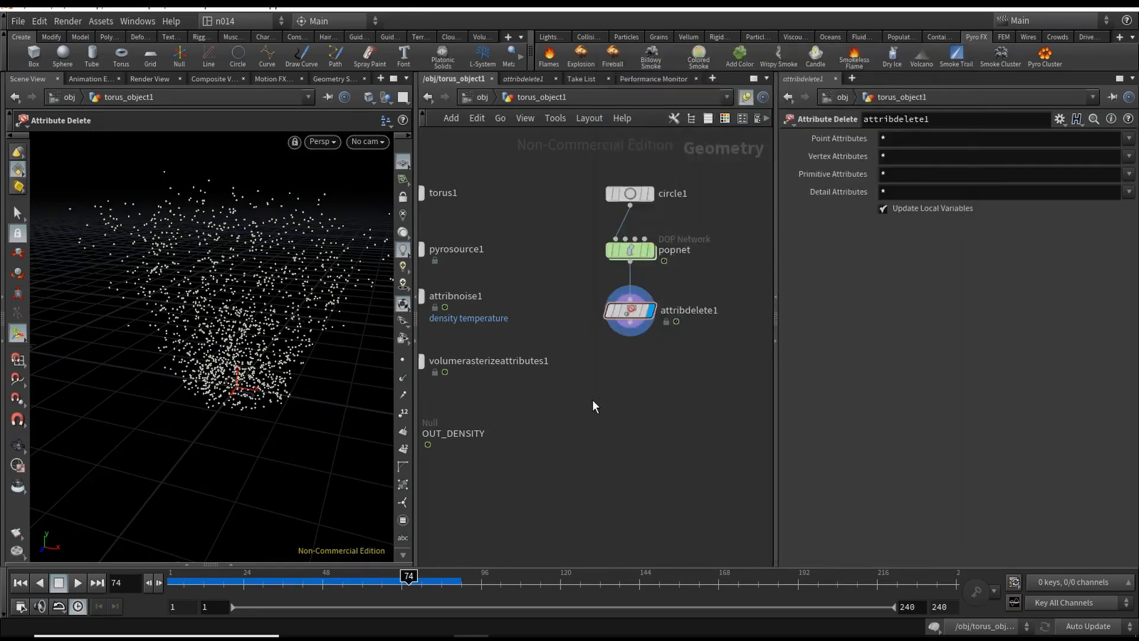
# Move attribdelete1 closer to popnet and add a displayed Trail node below it, fed by attribdelete1
pyautogui.moveTo(620, 369)
pyautogui.mouseDown(button='middle')
pyautogui.moveTo(614, 358)
pyautogui.moveTo(612, 369)
pyautogui.mouseUp(button='middle')
pyautogui.moveTo(628, 313); pyautogui.dragTo(628, 301)
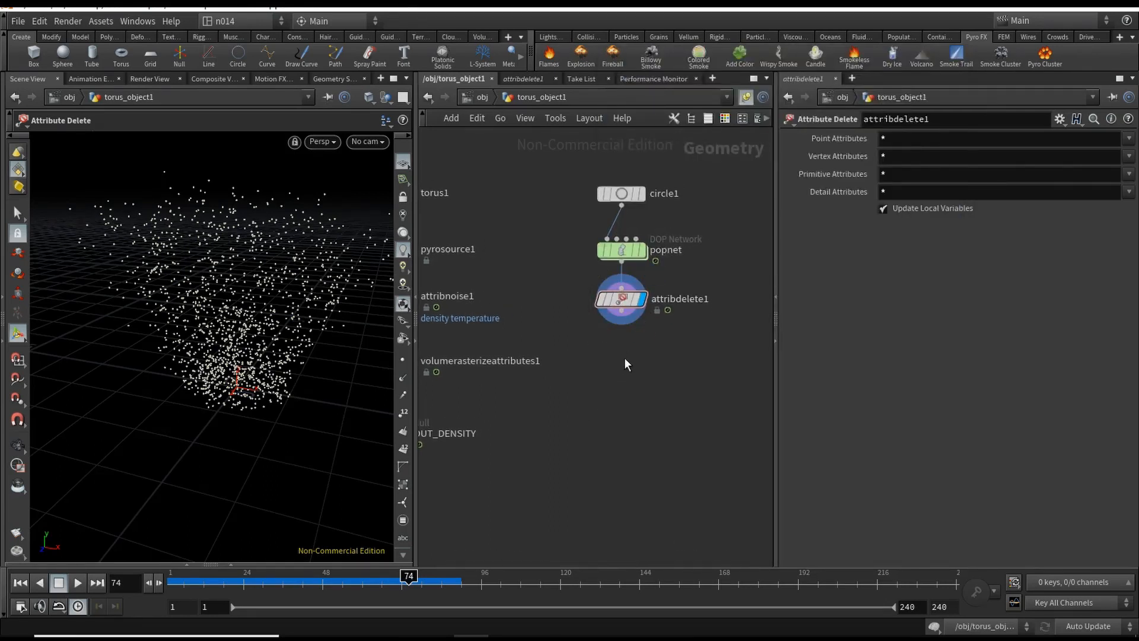
pyautogui.press('Tab')
pyautogui.write('a')
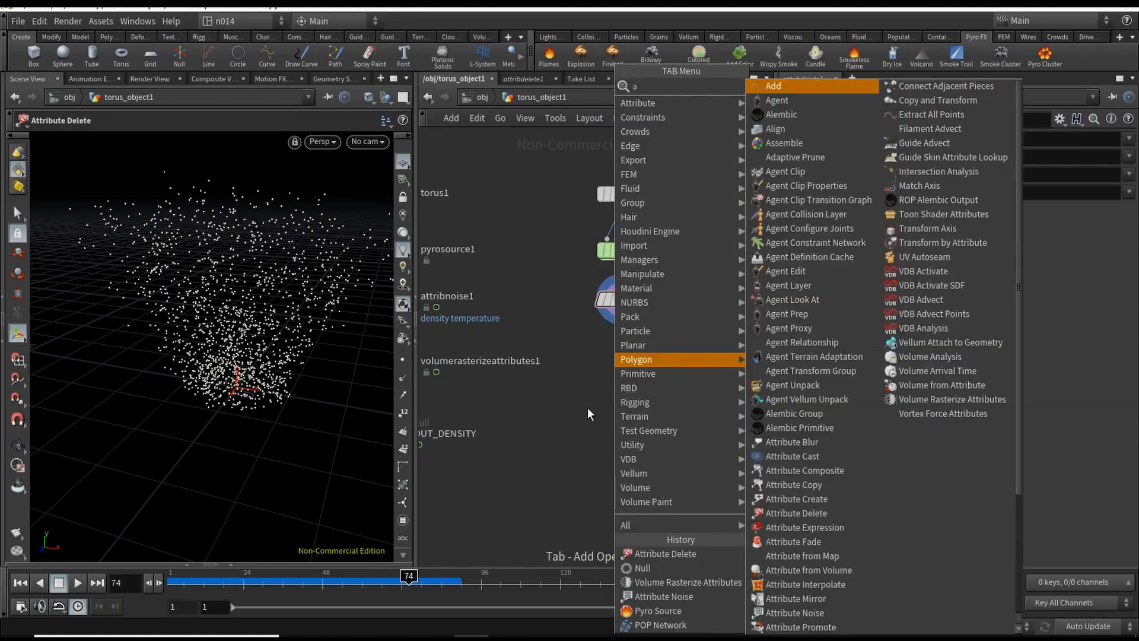
pyautogui.press('BackSpace')
pyautogui.write('trail')
pyautogui.press('Return')
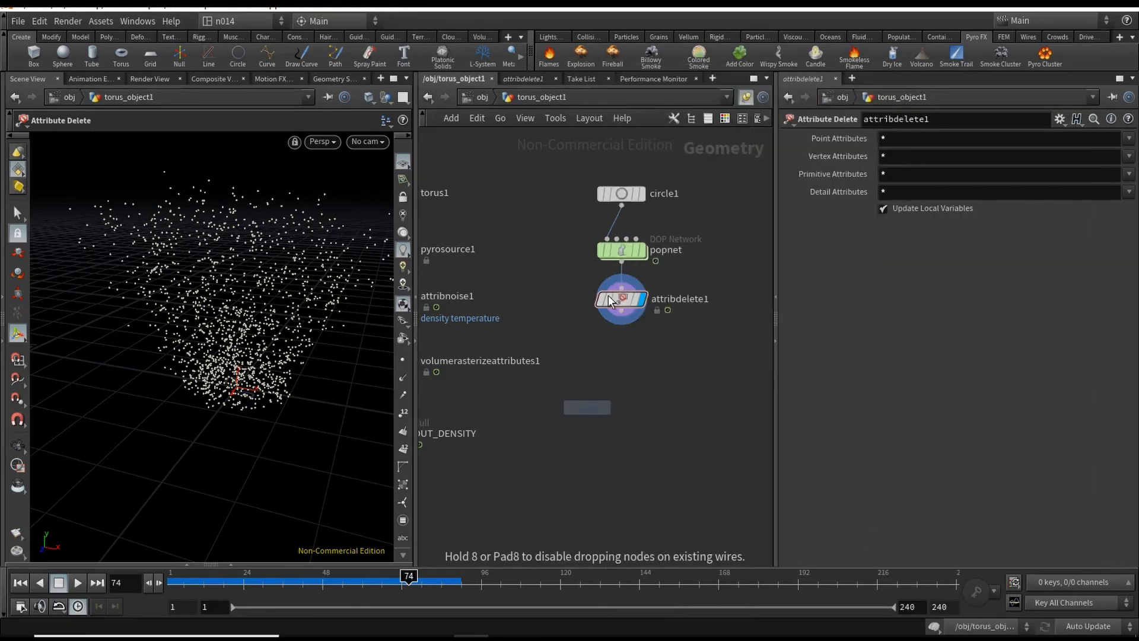
pyautogui.click(621, 356)
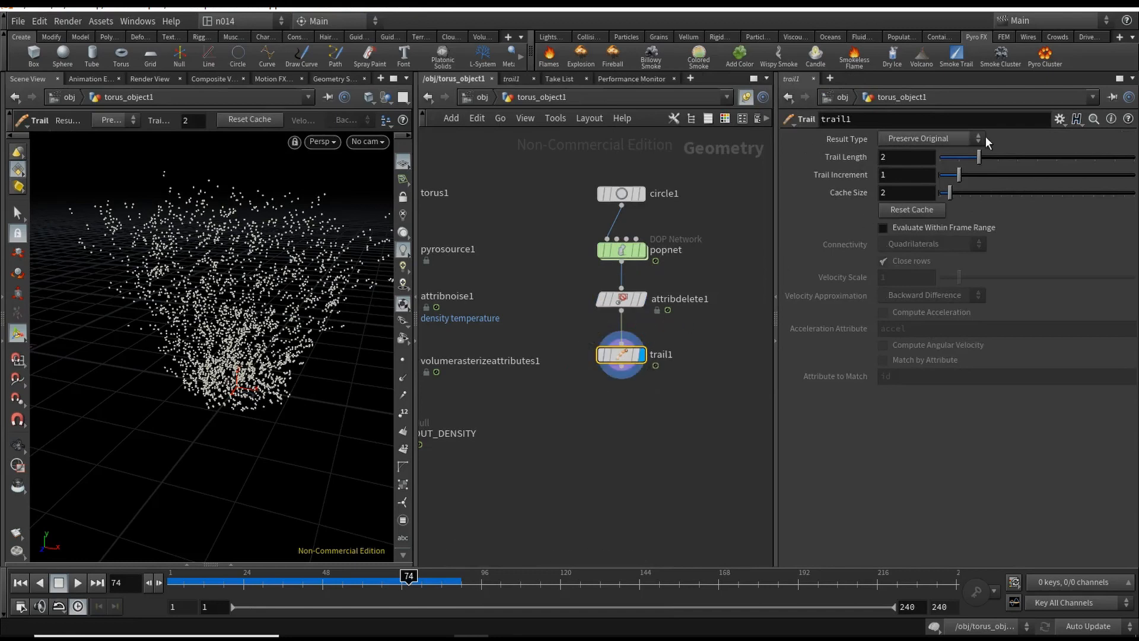
# Set trail1's result type to Compute Velocity and show the Geometry Spreadsheet below the viewport to check the velocity attribute
pyautogui.click(950, 138)
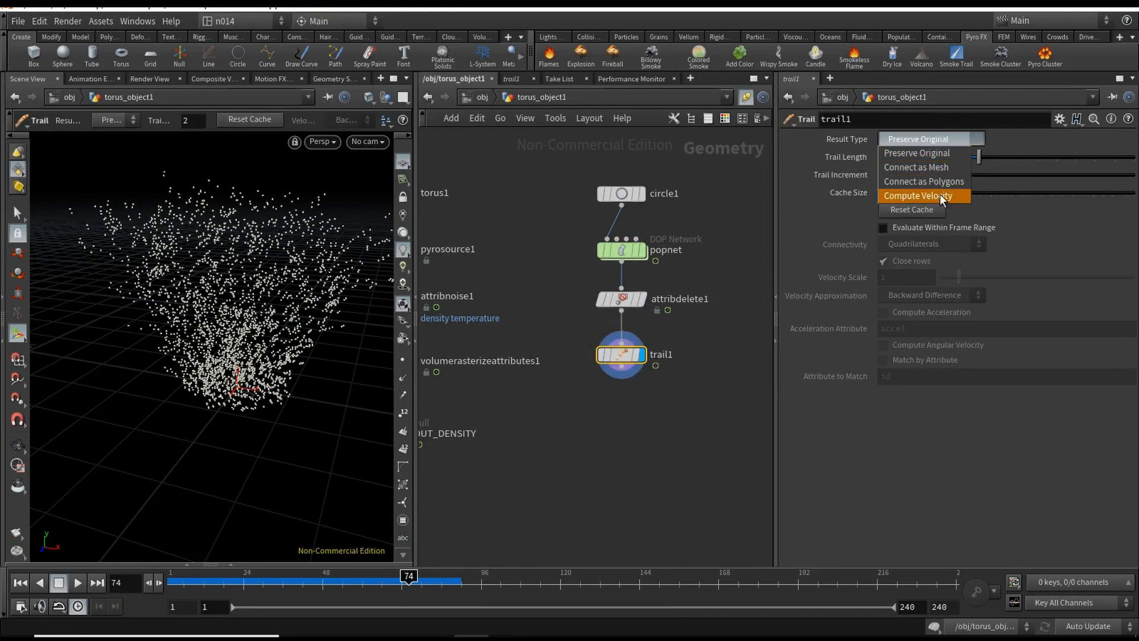
pyautogui.click(944, 197)
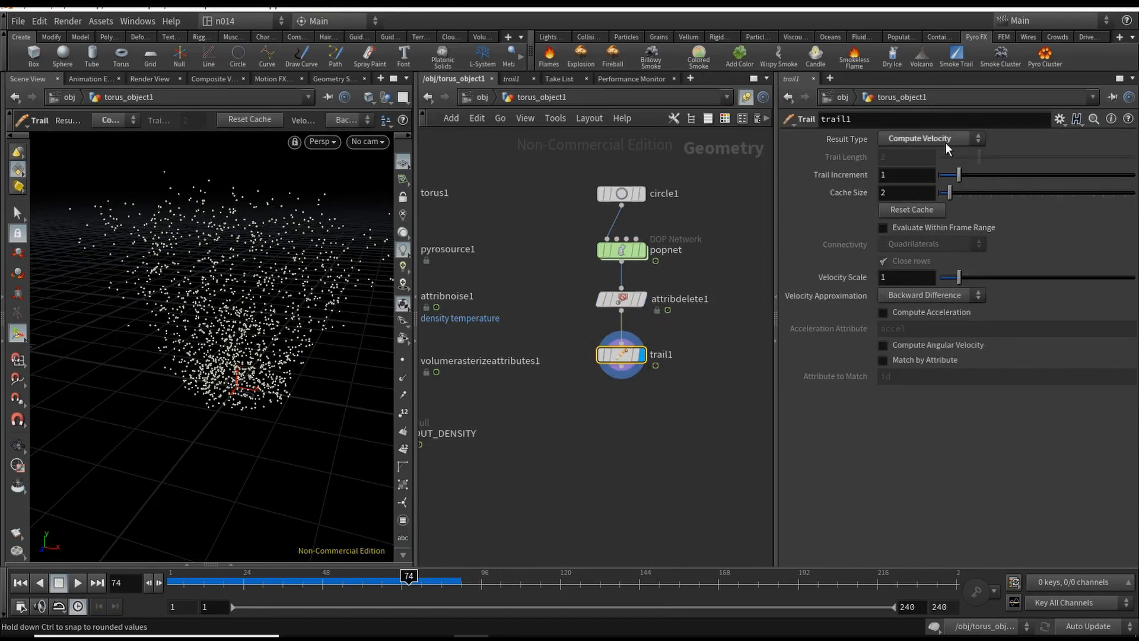
pyautogui.press('h')
pyautogui.click(235, 564)
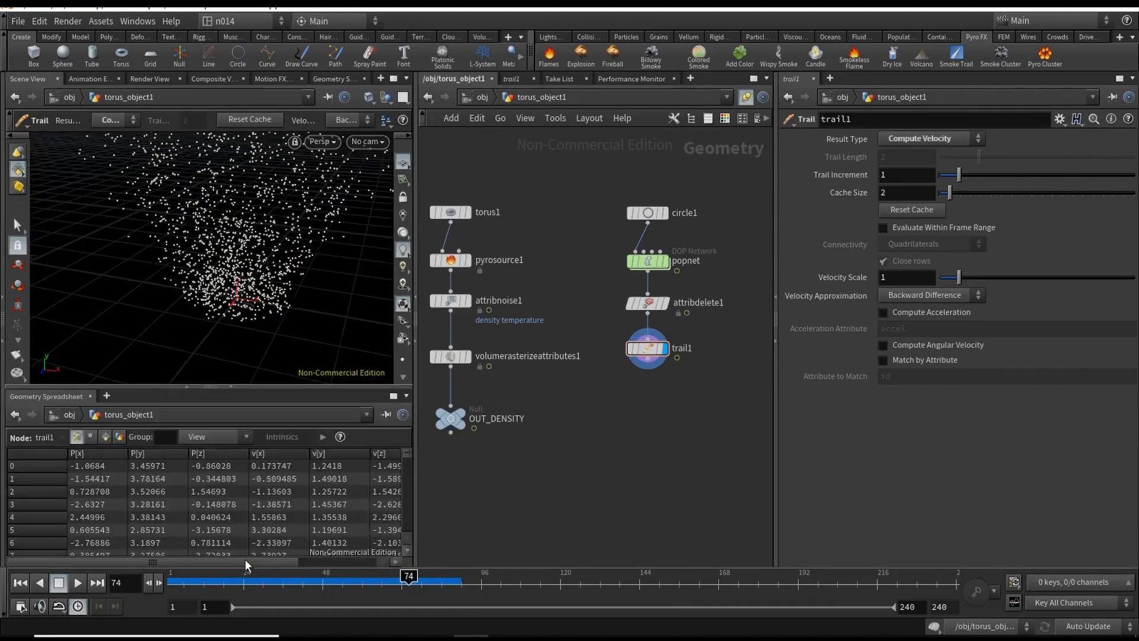
pyautogui.moveTo(226, 561)
pyautogui.mouseDown()
pyautogui.moveTo(311, 558)
pyautogui.moveTo(224, 561)
pyautogui.mouseUp()
# Examine pyrosource1's point attributes in the Geometry Spreadsheet, including density, pscale and temperature
pyautogui.moveTo(628, 419); pyautogui.dragTo(656, 425, button='middle')
pyautogui.moveTo(427, 247); pyautogui.dragTo(482, 276)
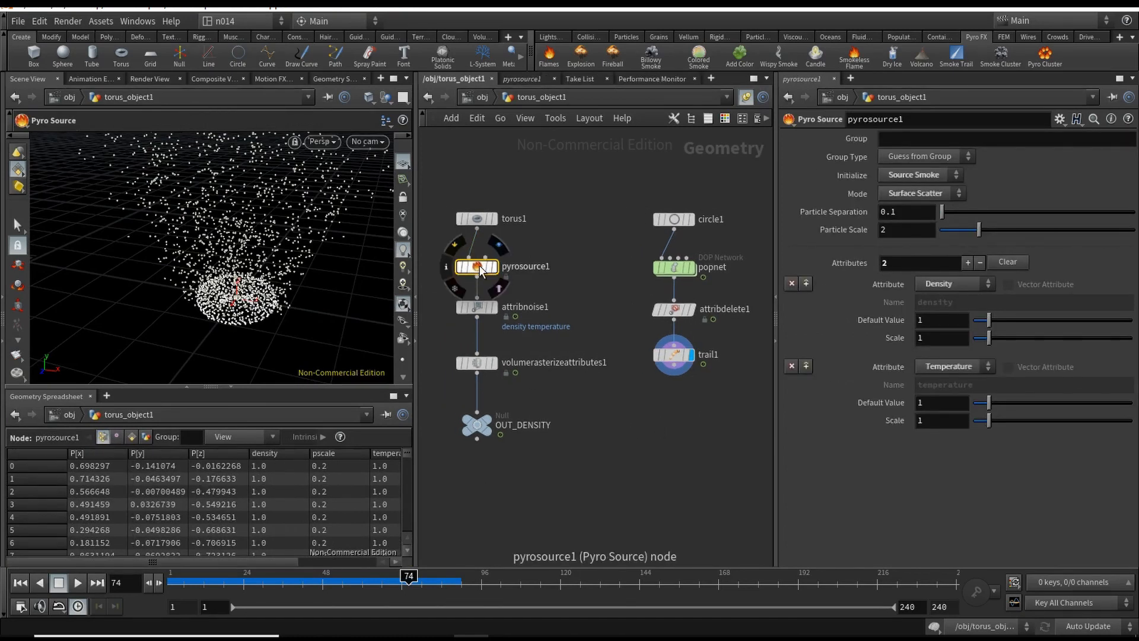
pyautogui.moveTo(243, 562)
pyautogui.mouseDown()
pyautogui.moveTo(312, 568)
pyautogui.moveTo(223, 561)
pyautogui.mouseUp()
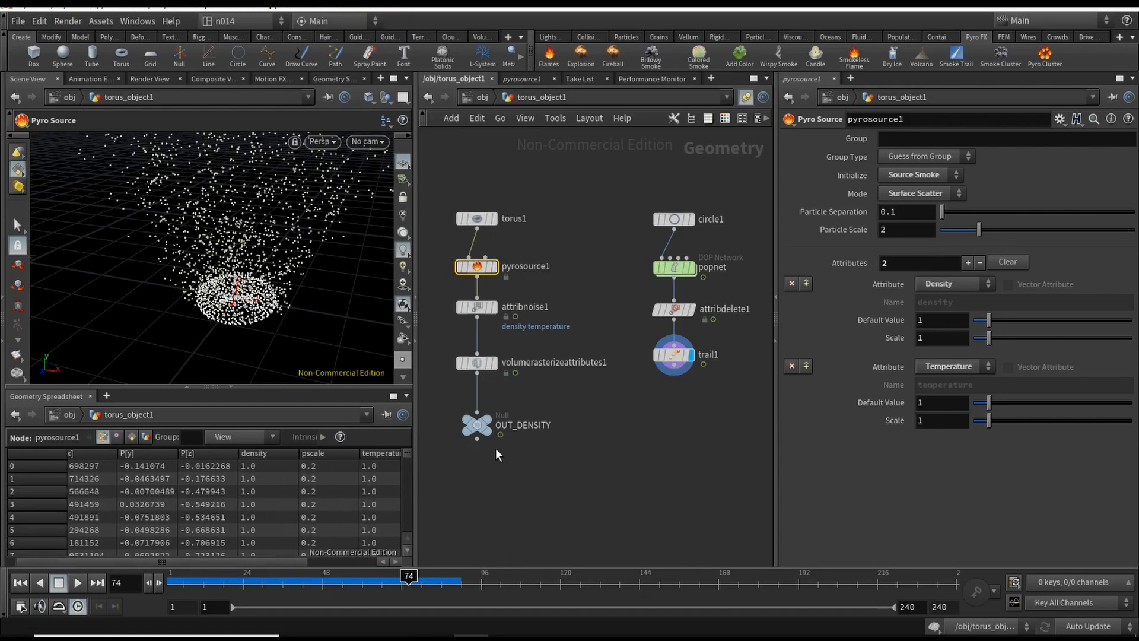
# Add an Attribute Wrangle node below trail1, connect trail1 to its first input, align it and display it
pyautogui.moveTo(671, 378); pyautogui.dragTo(644, 392, button='middle')
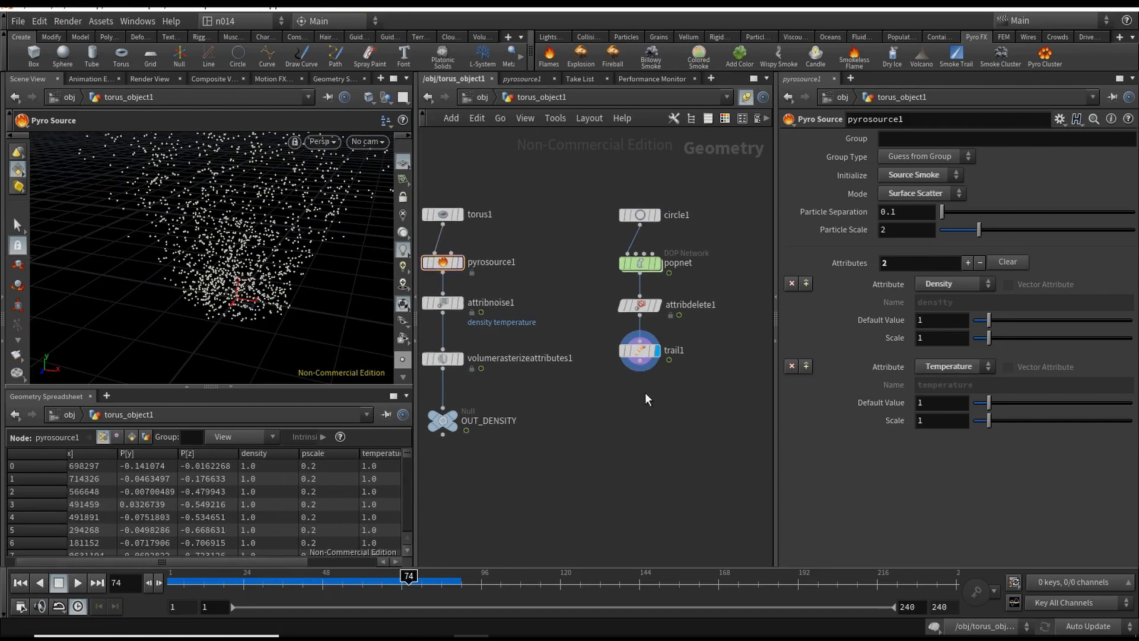
pyautogui.press('Tab')
pyautogui.write('attrw')
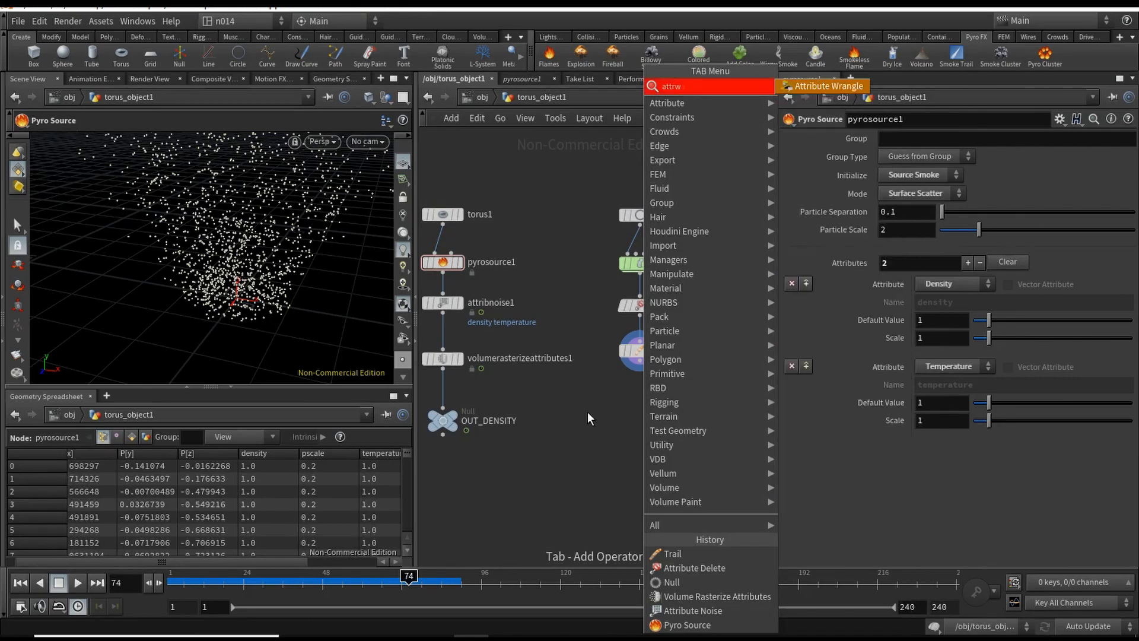
pyautogui.press('Return')
pyautogui.click(647, 401)
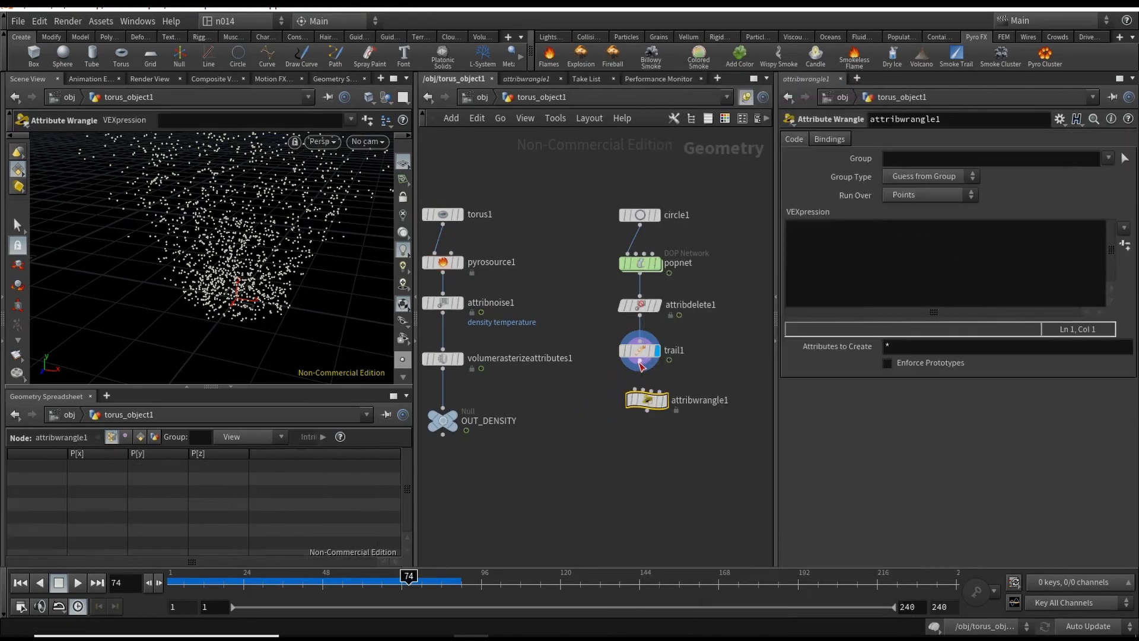
pyautogui.click(636, 396)
pyautogui.click(637, 403)
pyautogui.moveTo(640, 404); pyautogui.dragTo(633, 404)
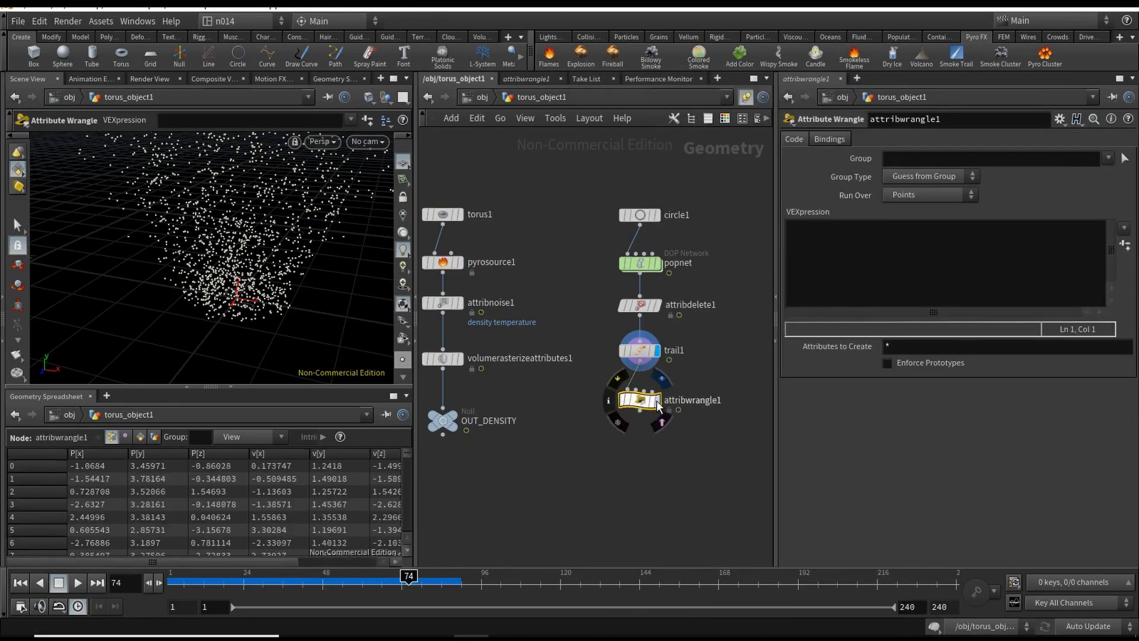
pyautogui.click(661, 407)
# Enter the VEXpression f@pscale = chf("my_pscale"); in attribwrangle1 and create its My Pscale parameter
pyautogui.click(829, 228)
pyautogui.write('f@ps')
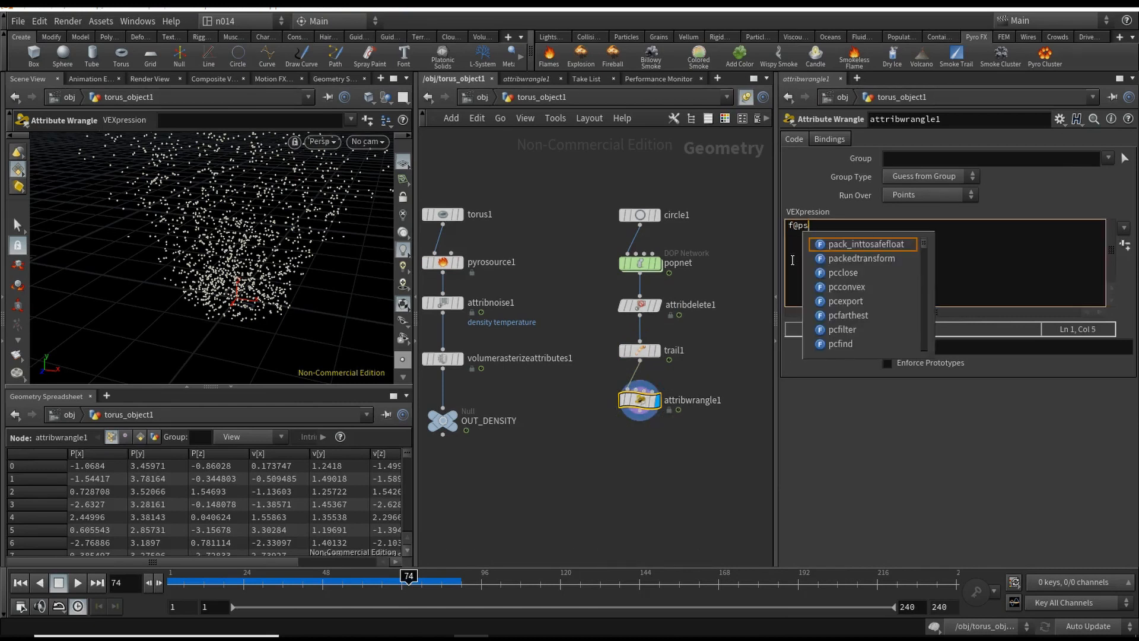
pyautogui.write('cale = chf')
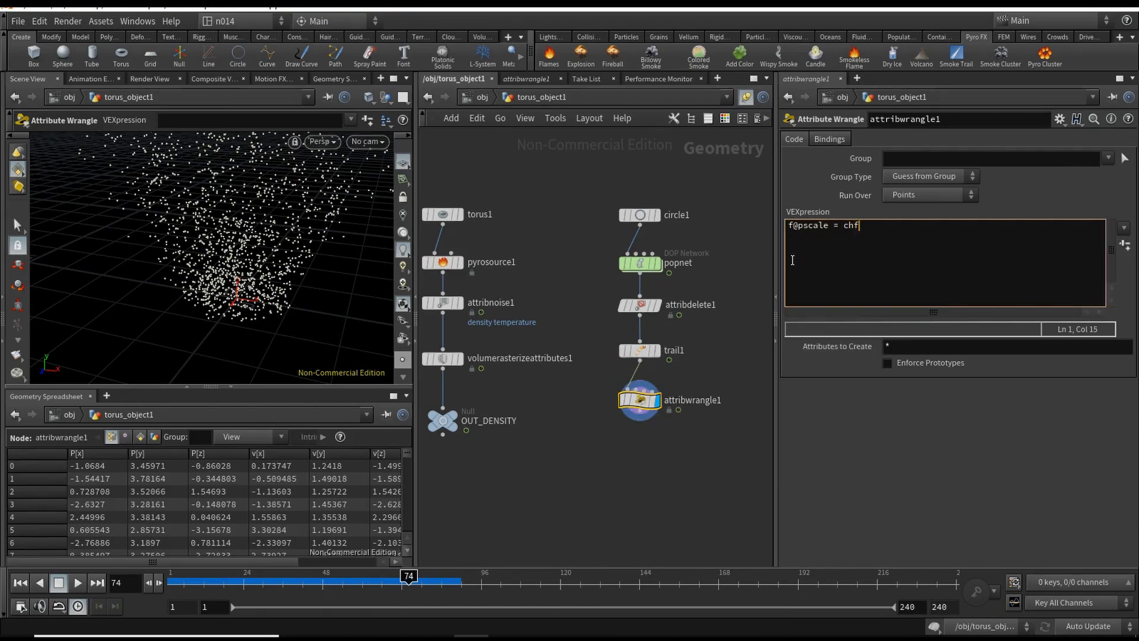
pyautogui.write('("my_pscale");')
pyautogui.click(1125, 245)
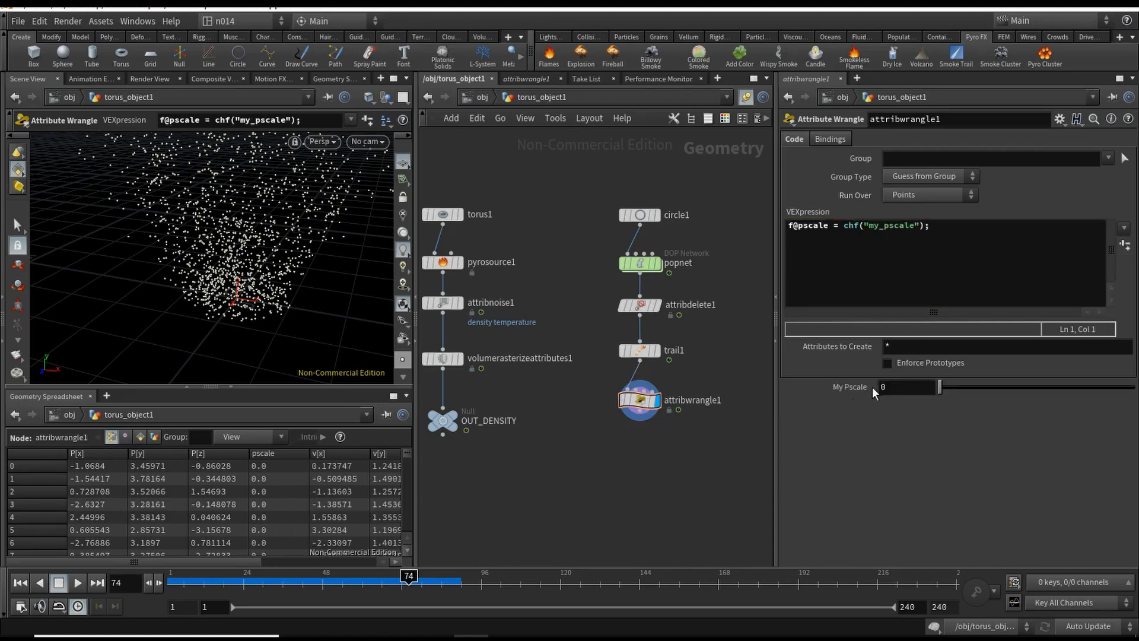
# Set attribwrangle1's My Pscale parameter to 0.2
pyautogui.click(888, 388)
pyautogui.press('h')
# Add a Volume Rasterize Attributes node below attribwrangle1, connect attribwrangle1 to its input and display it
pyautogui.press('Tab')
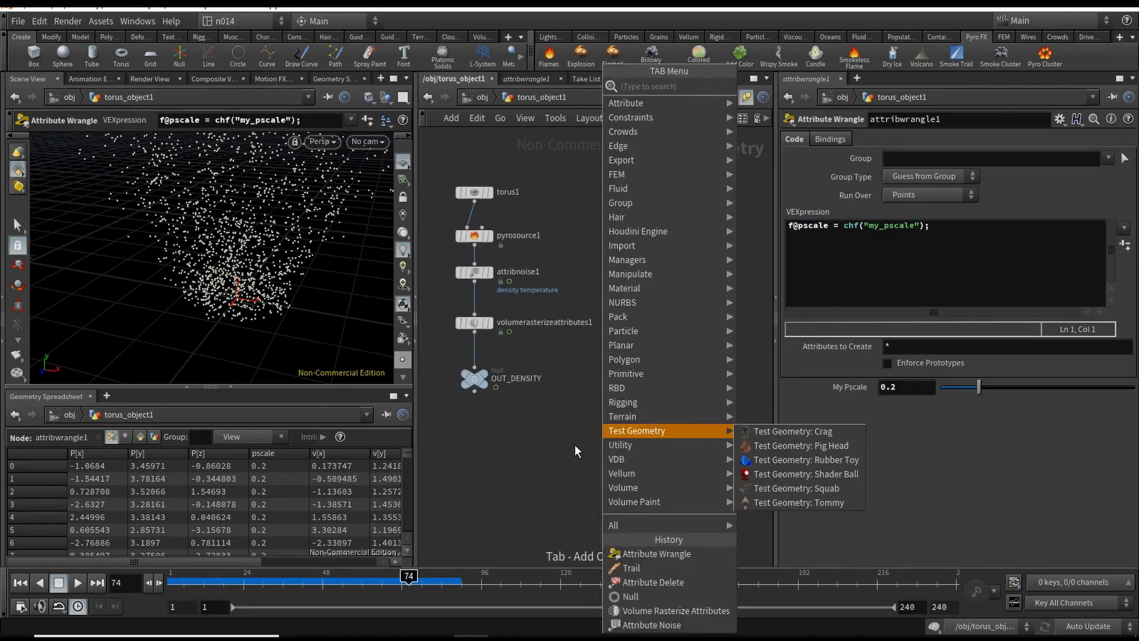
pyautogui.write('raster')
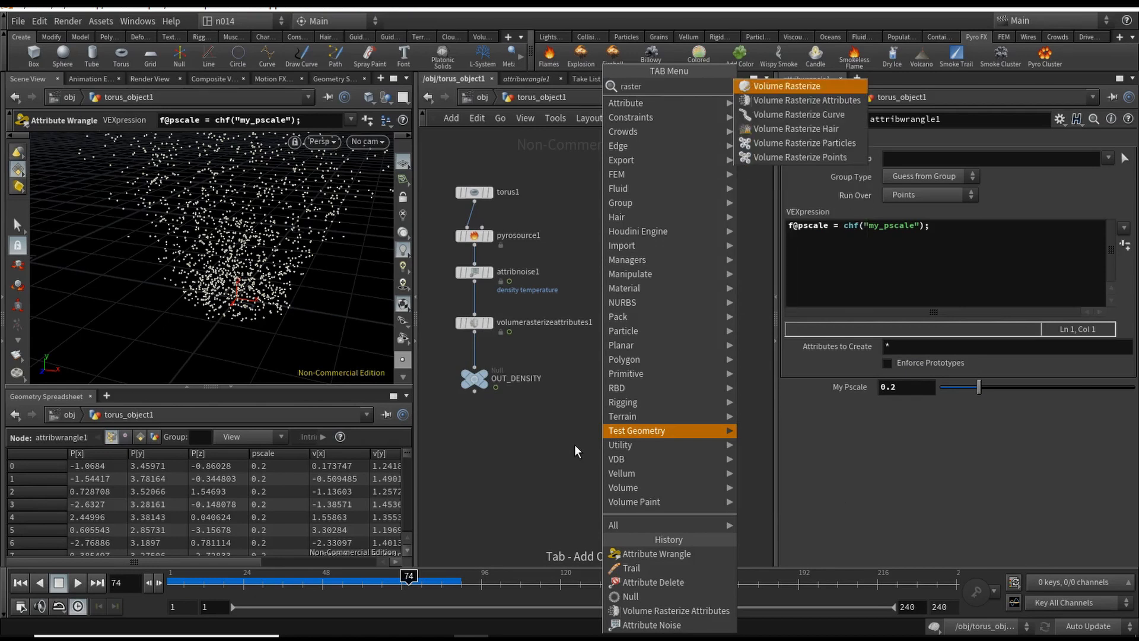
pyautogui.press('Down')
pyautogui.press('Return')
pyautogui.click(652, 416)
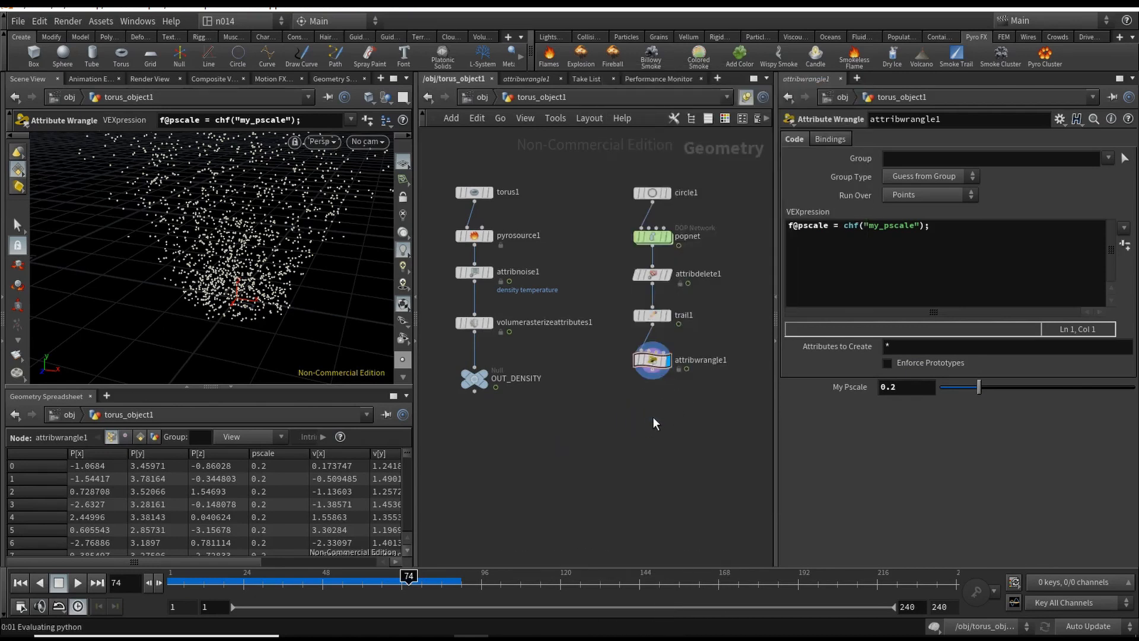
pyautogui.click(653, 369)
pyautogui.click(652, 403)
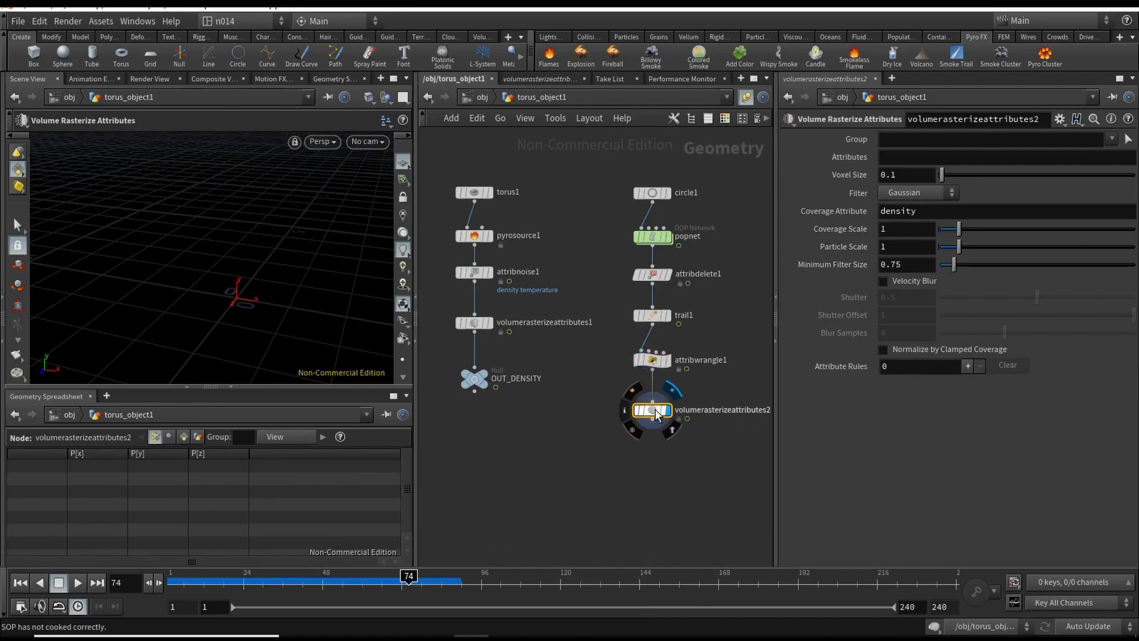
# Set volumerasterizeattributes2 to rasterize the v attribute and view the whole resulting volume
pyautogui.click(898, 156)
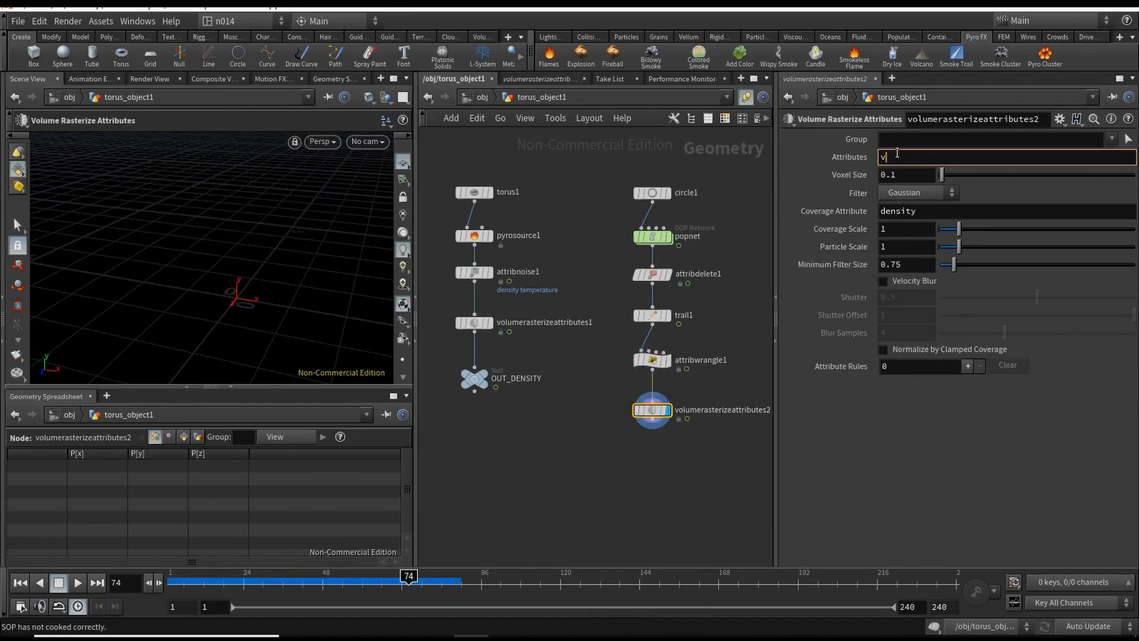
pyautogui.write('v')
pyautogui.press('Return')
pyautogui.click(578, 483)
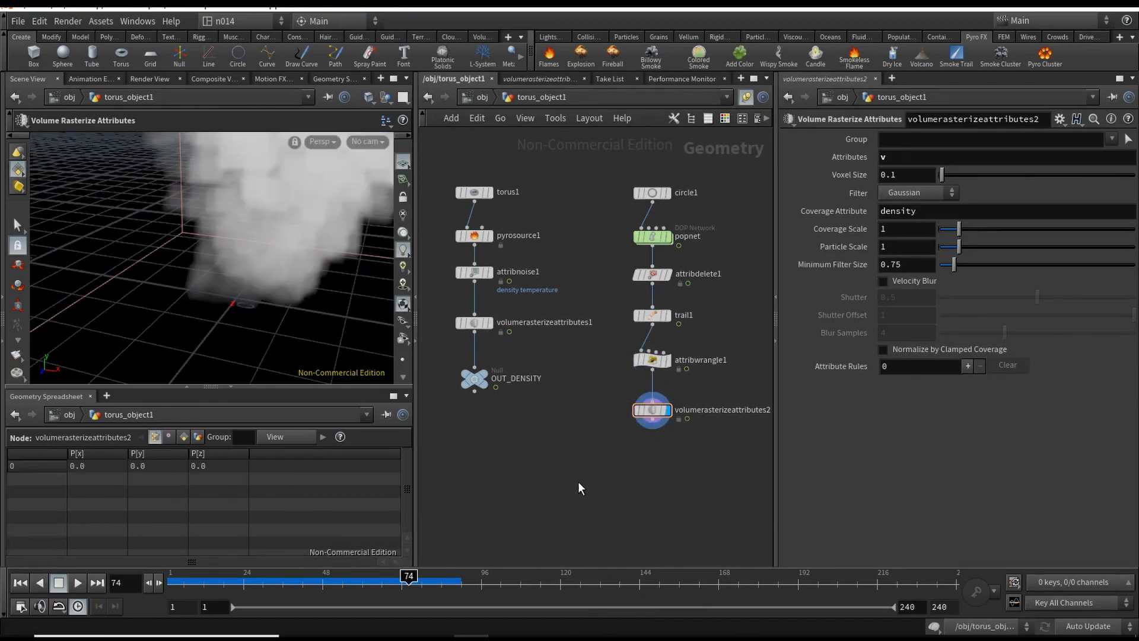
pyautogui.keyDown('alt'); pyautogui.moveTo(325, 321); pyautogui.dragTo(317, 298, button='middle'); pyautogui.keyUp('alt')
pyautogui.keyDown('alt'); pyautogui.moveTo(317, 299); pyautogui.dragTo(314, 286, button='middle'); pyautogui.keyUp('alt')
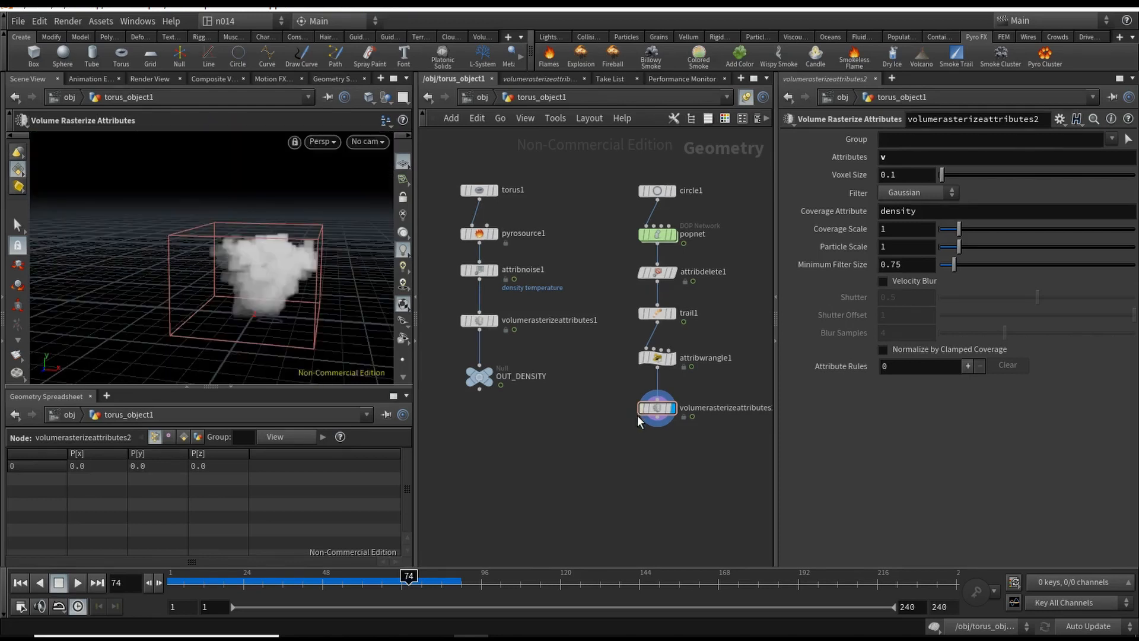
# Add a Null node below volumerasterizeattributes2, connect the two and display the Null
pyautogui.moveTo(624, 440); pyautogui.dragTo(606, 436, button='middle')
pyautogui.press('Tab')
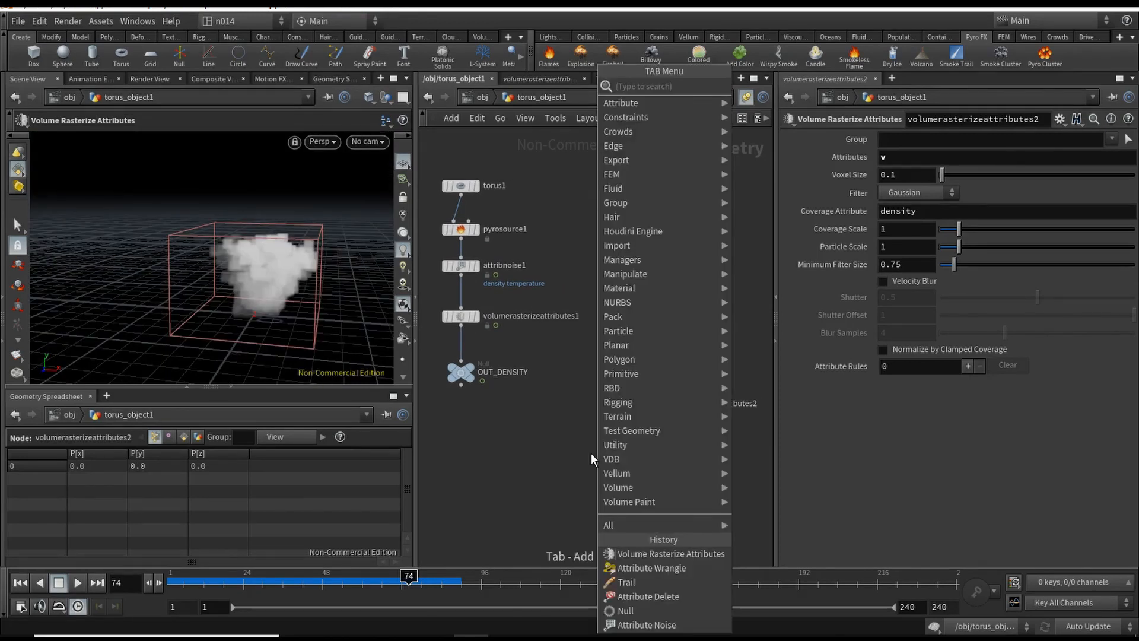
pyautogui.write('null')
pyautogui.press('Return')
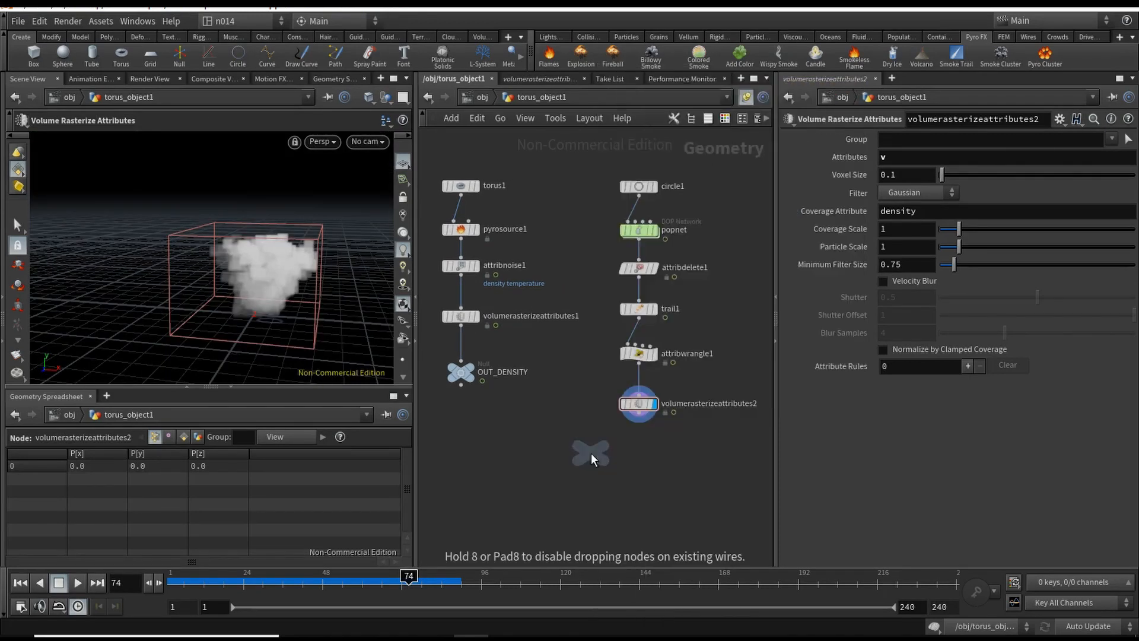
pyautogui.click(640, 464)
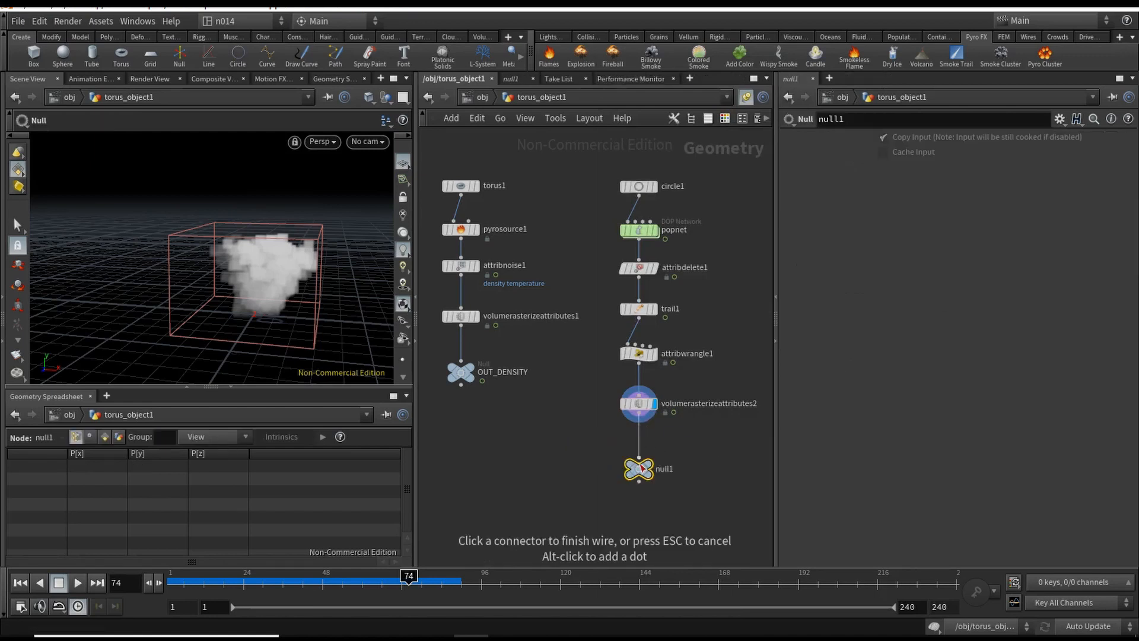
pyautogui.click(646, 466)
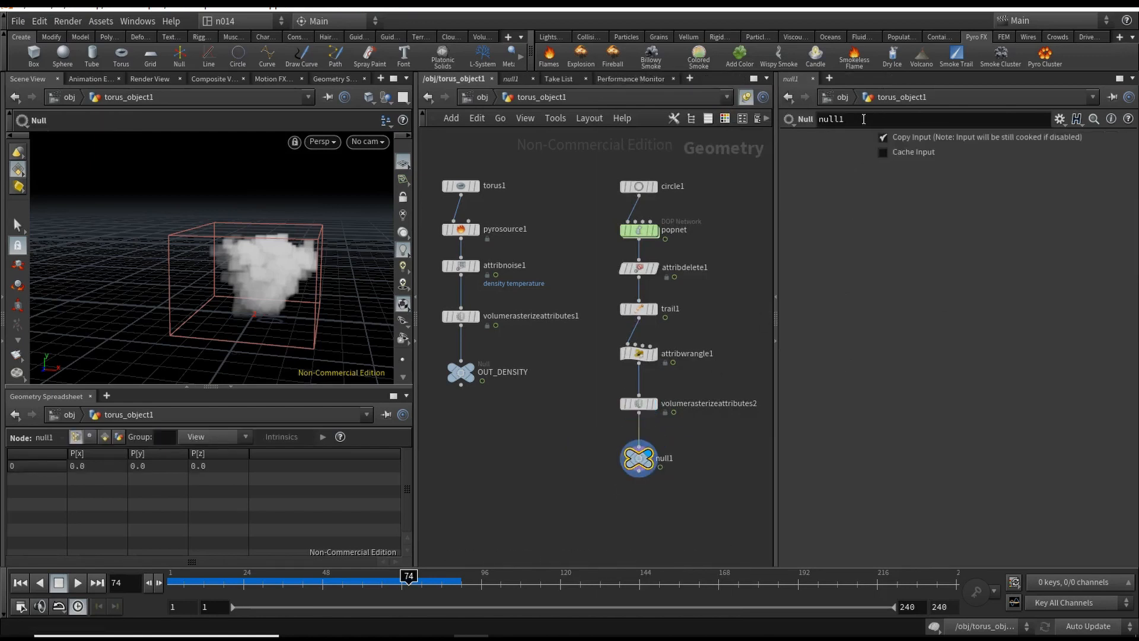
# Rename the new Null node at the end of the particle branch as OUT_VEL
pyautogui.write('OUT')
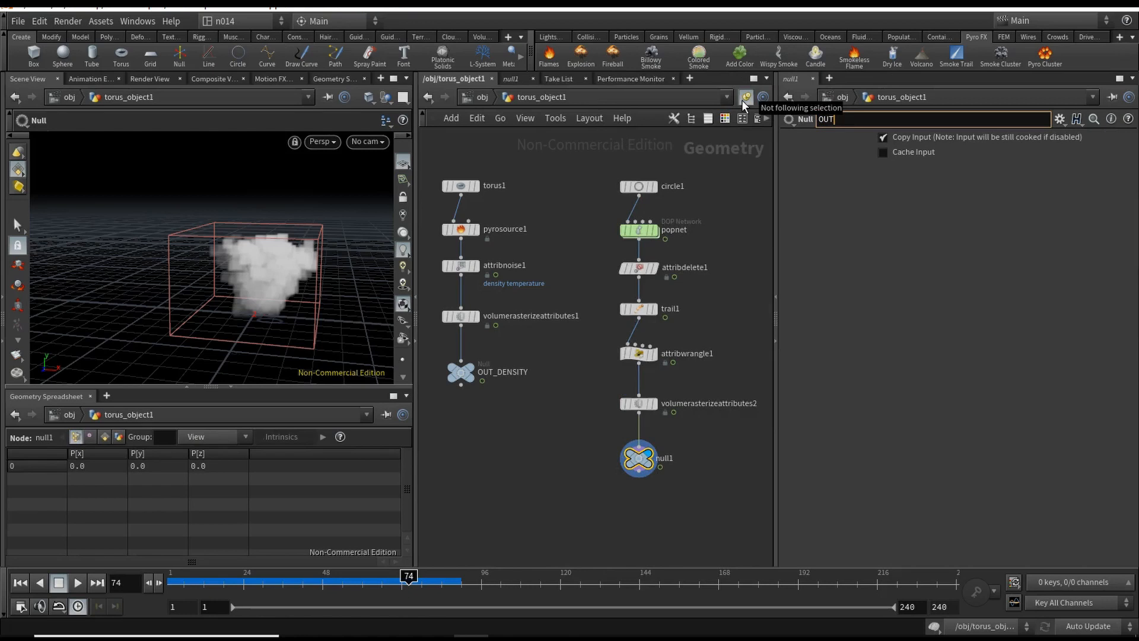
pyautogui.write('_VEL')
pyautogui.press('Return')
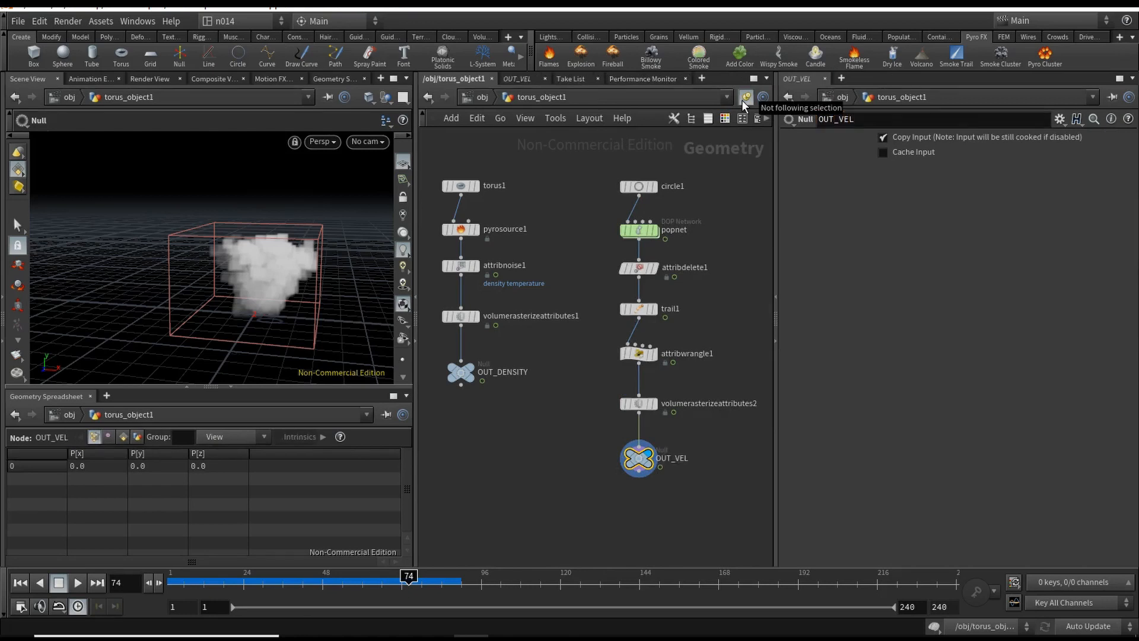
pyautogui.click(556, 478)
# Add a DOP Network node in the space below OUT_DENSITY, between the density and velocity branches
pyautogui.moveTo(548, 429); pyautogui.dragTo(579, 398, button='middle')
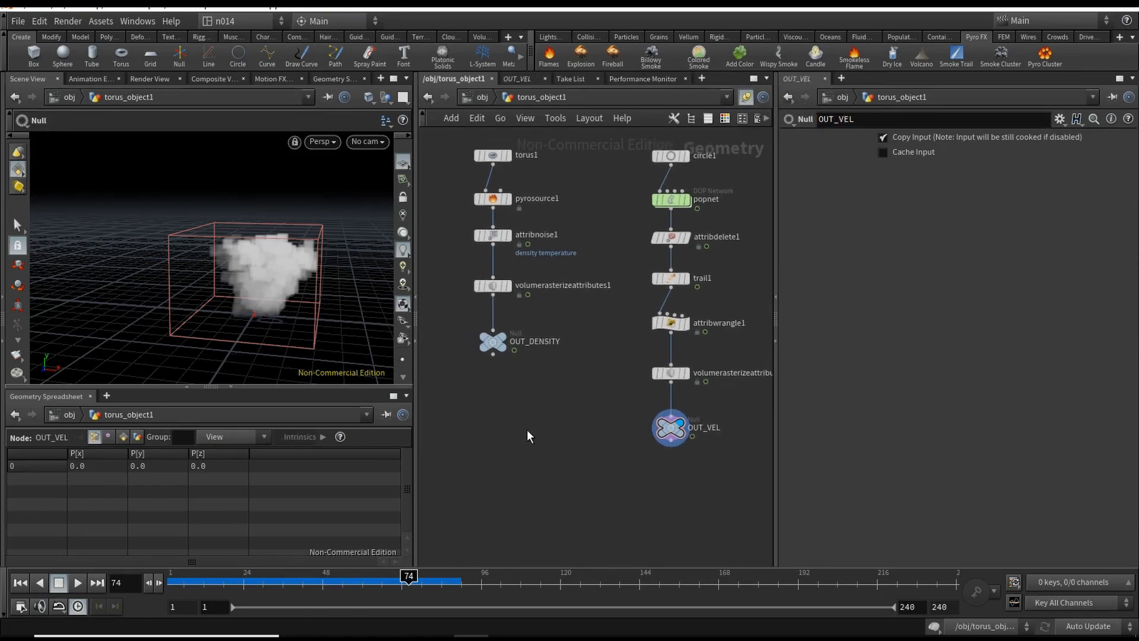
pyautogui.press('Tab')
pyautogui.write('DOP')
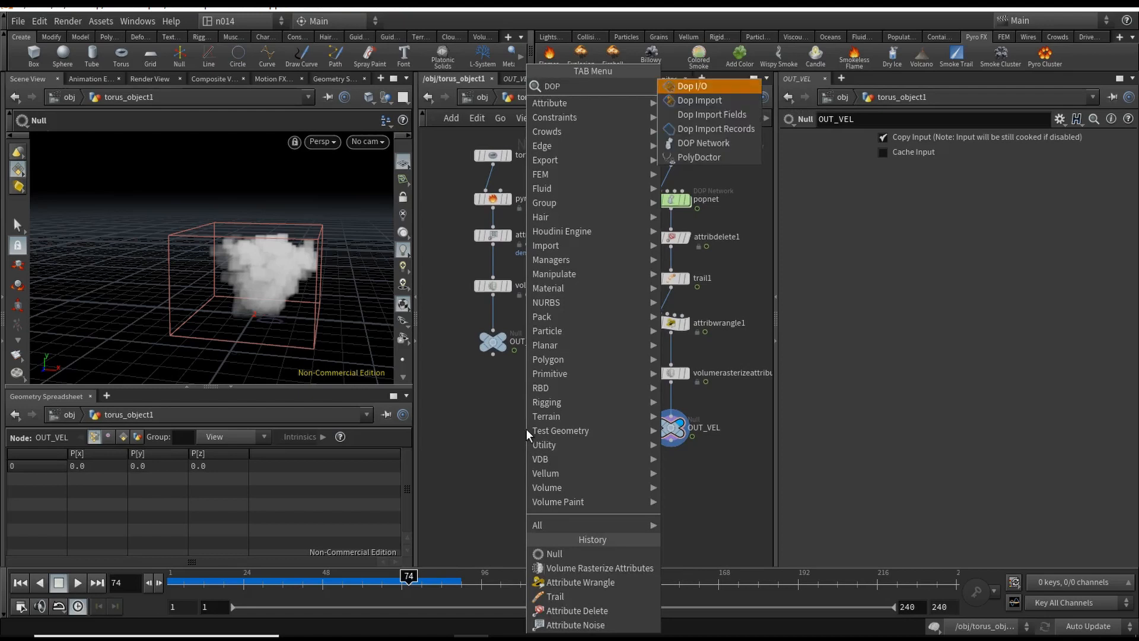
pyautogui.press('Down')
pyautogui.press('Down')
pyautogui.press('Down')
pyautogui.press('Down')
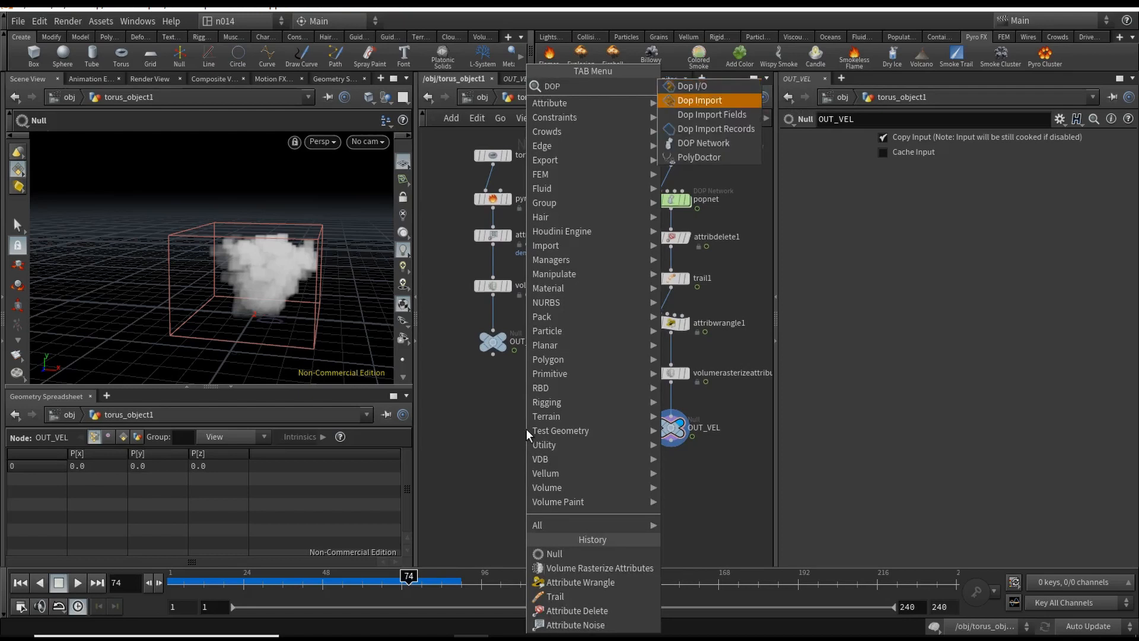
pyautogui.press('Return')
pyautogui.click(564, 428)
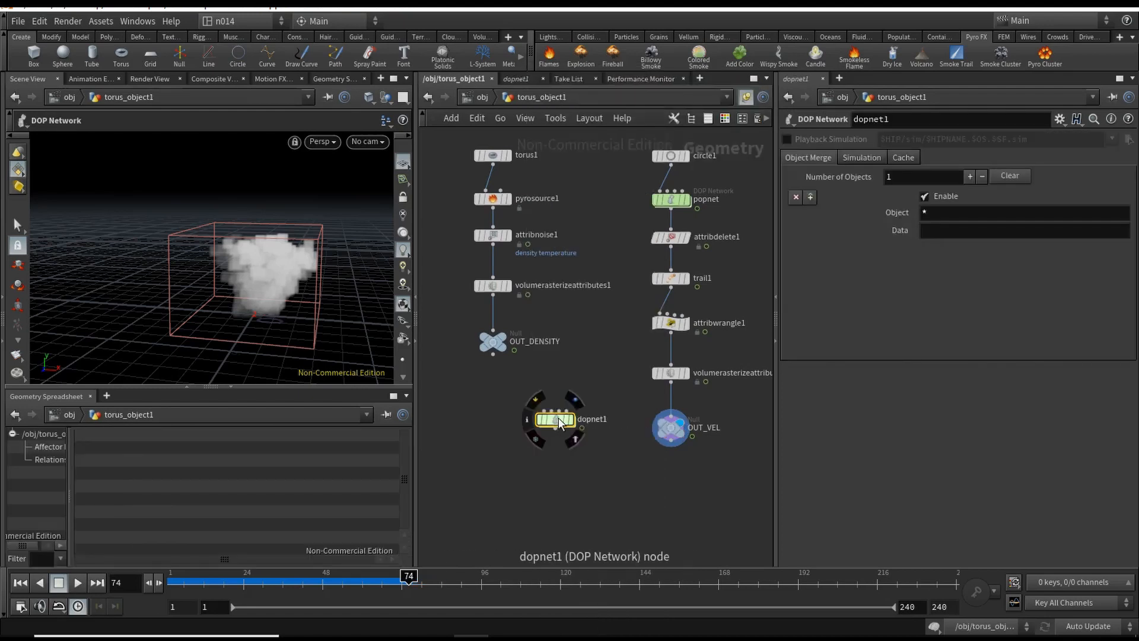
pyautogui.moveTo(563, 430); pyautogui.dragTo(548, 439)
# Inside dopnet1, add a Pyro Solver node above the output node and connect it to output
pyautogui.doubleClick(553, 436)
pyautogui.moveTo(573, 433); pyautogui.dragTo(546, 515, button='middle')
pyautogui.moveTo(569, 313); pyautogui.dragTo(571, 347, button='middle')
pyautogui.press('Tab')
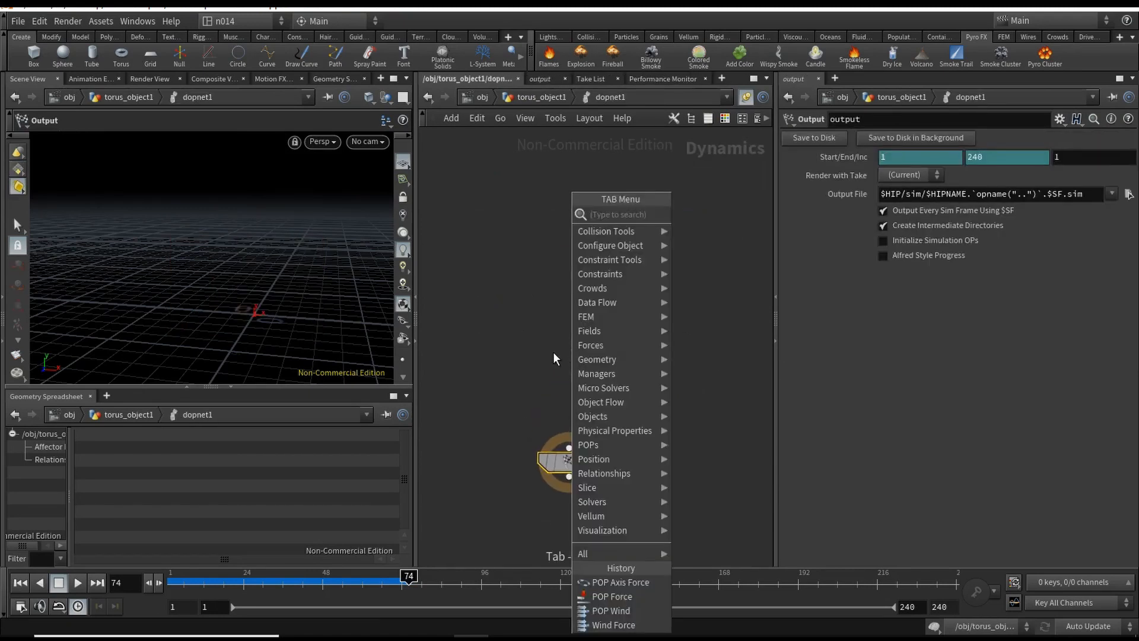
pyautogui.write('PY')
pyautogui.press('Return')
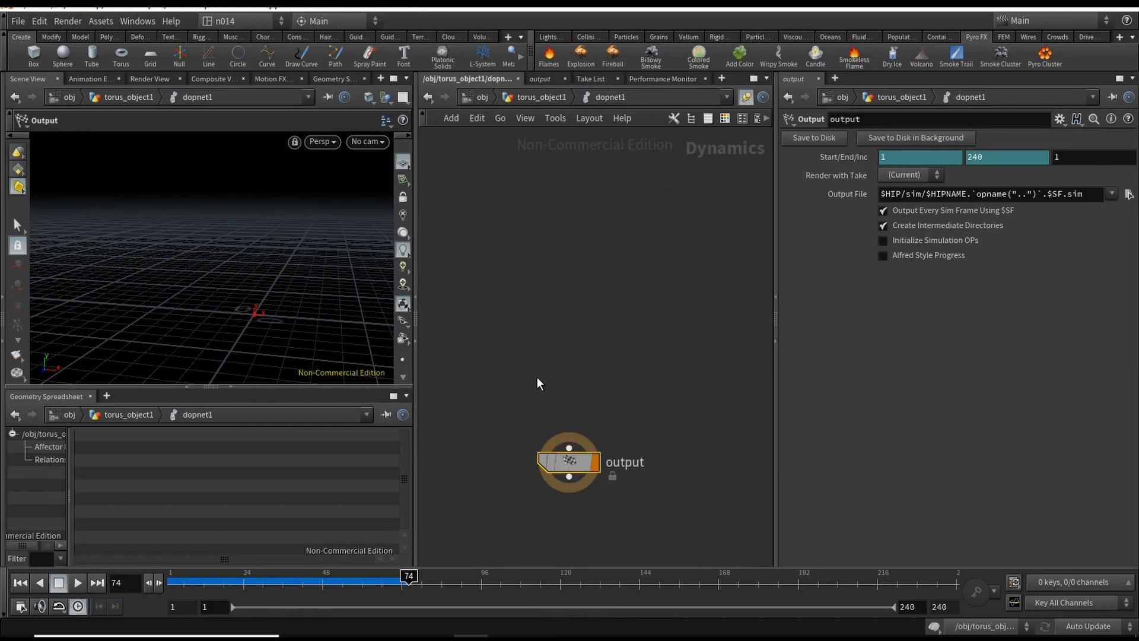
pyautogui.click(571, 374)
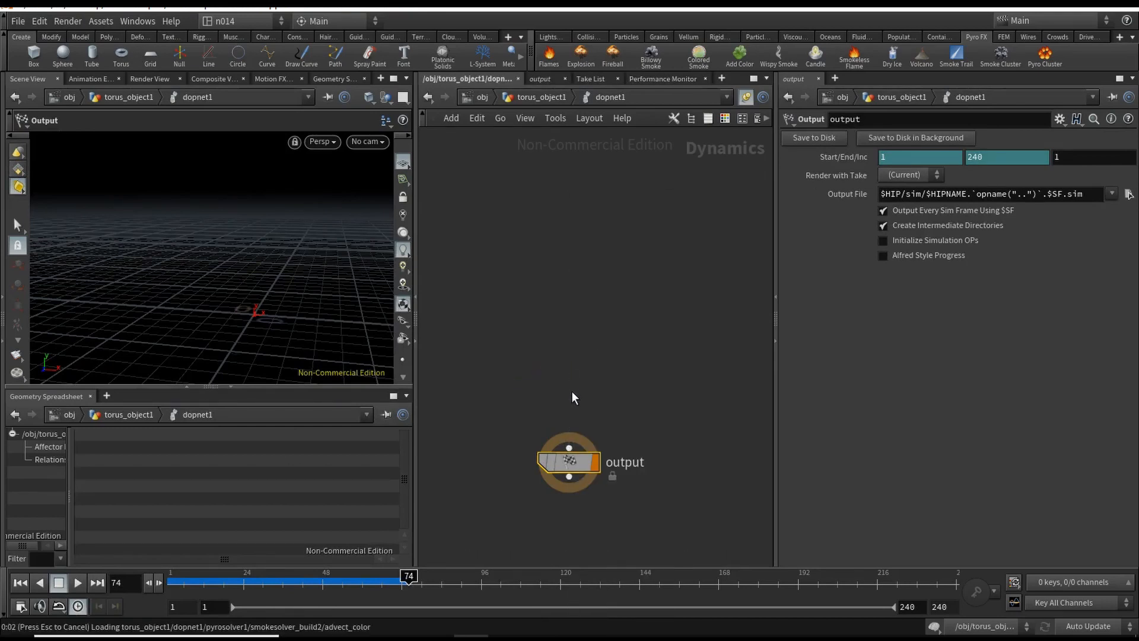
pyautogui.click(570, 388)
pyautogui.click(569, 448)
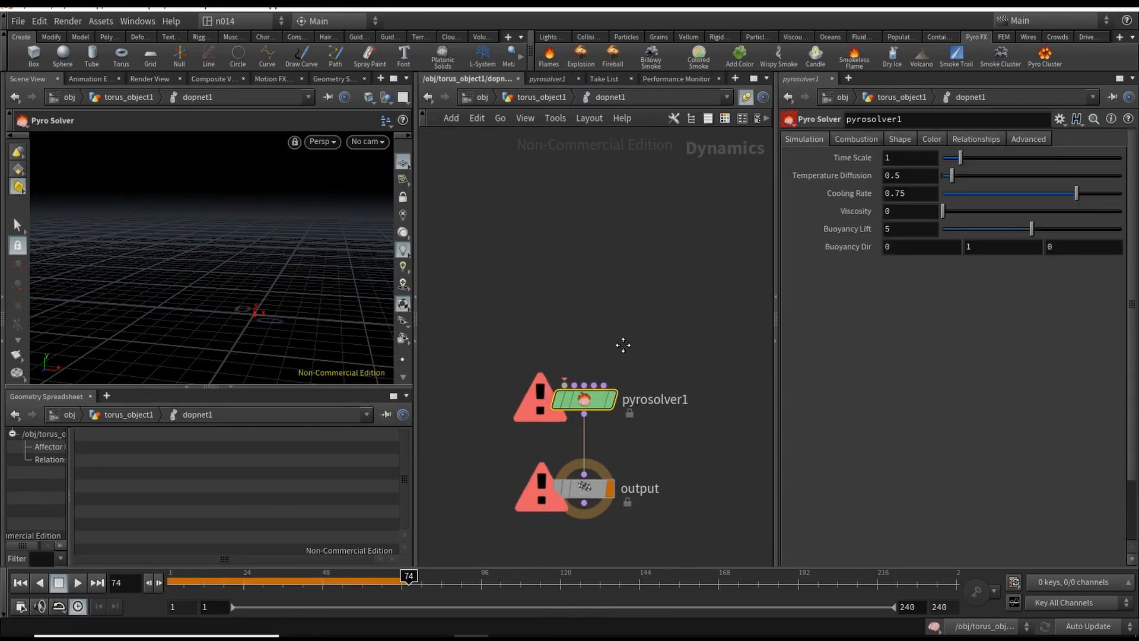
# Add a Smoke Object node above pyrosolver1 and connect it to the solver's first input
pyautogui.press('Tab')
pyautogui.write('smoke')
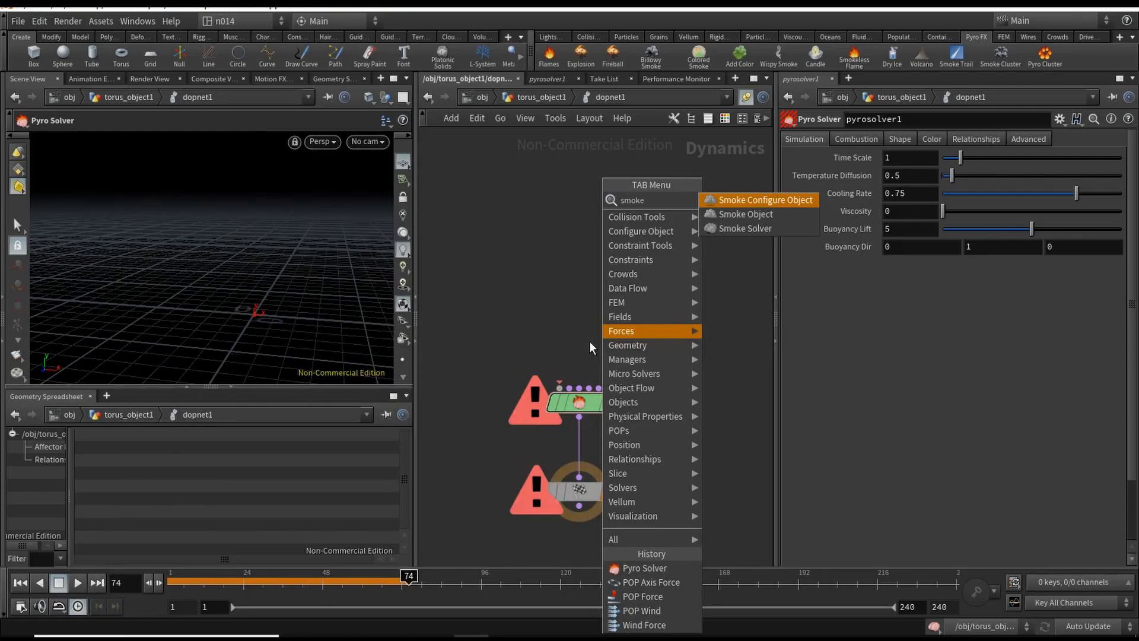
pyautogui.press('Down')
pyautogui.press('Return')
pyautogui.click(517, 291)
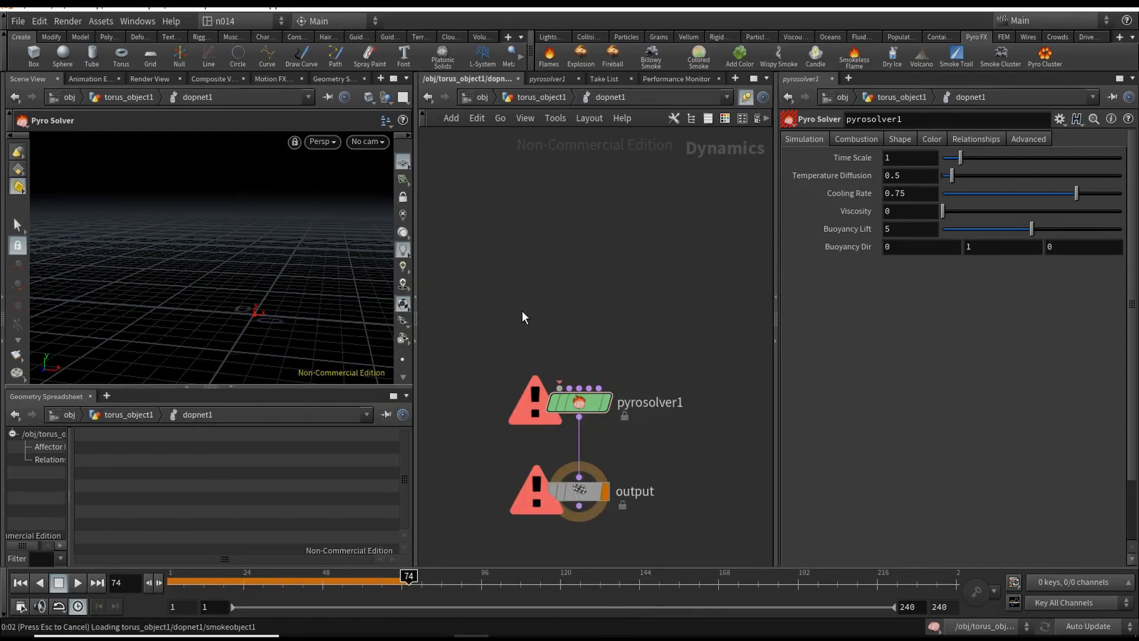
pyautogui.click(519, 306)
pyautogui.click(559, 388)
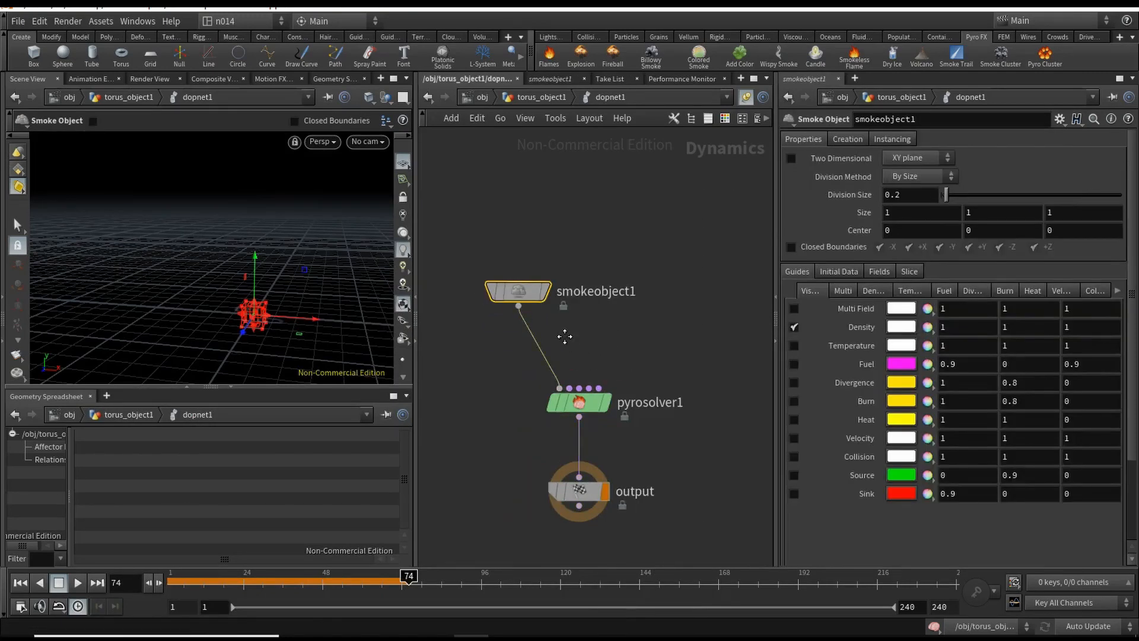
# Set smokeobject1's Division Size to 0.1
pyautogui.moveTo(565, 336); pyautogui.dragTo(546, 321, button='middle')
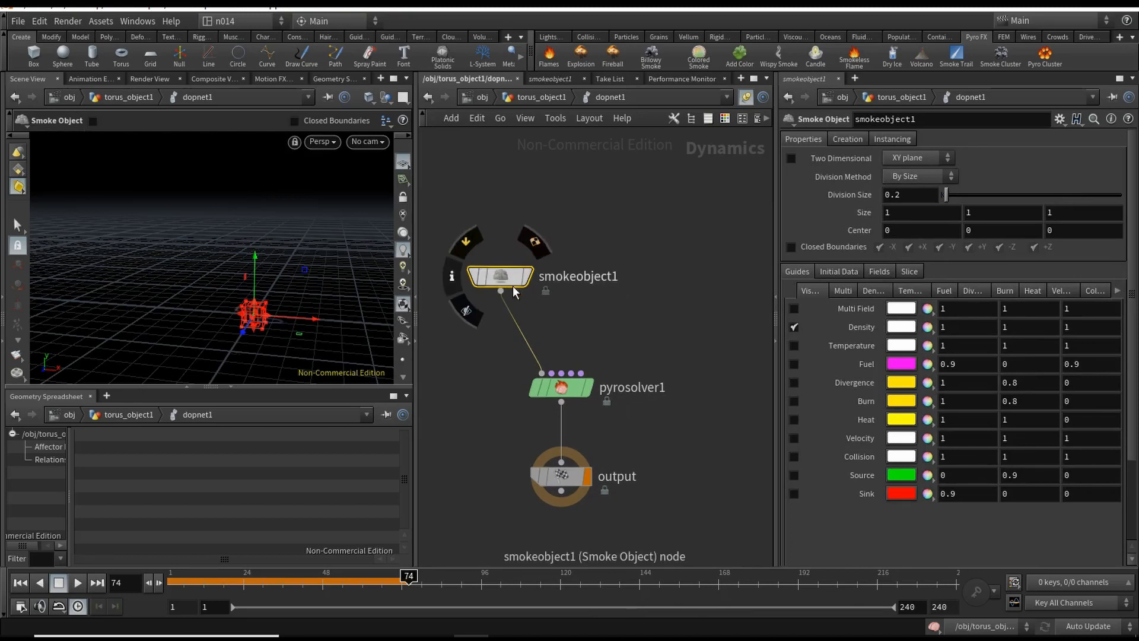
pyautogui.doubleClick(899, 194)
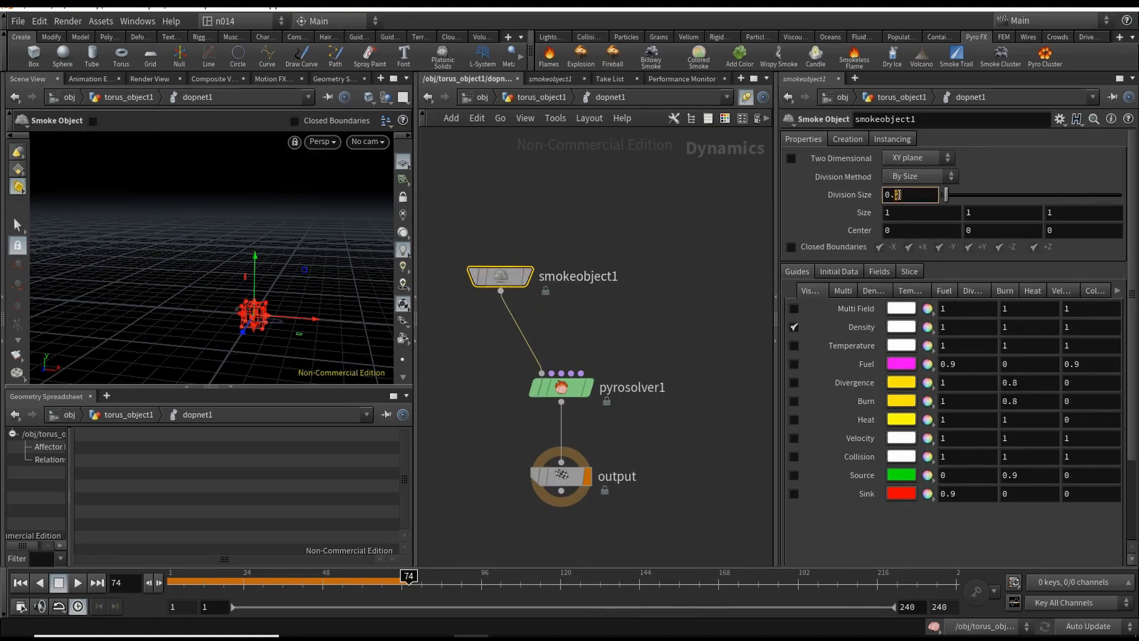
pyautogui.write('1')
pyautogui.press('Return')
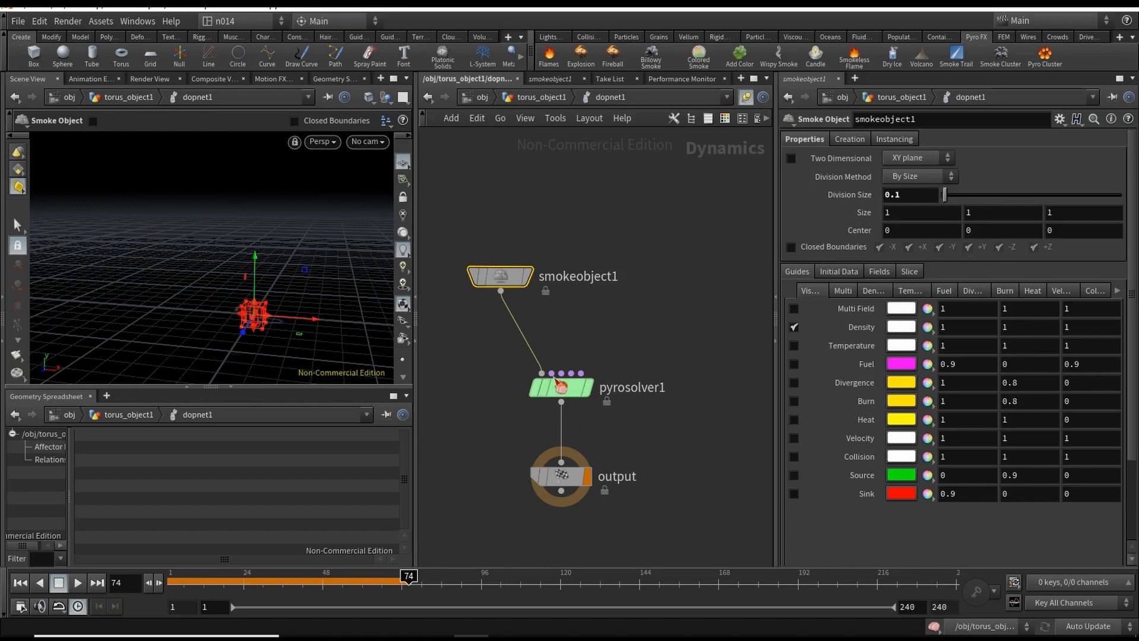
pyautogui.click(571, 391)
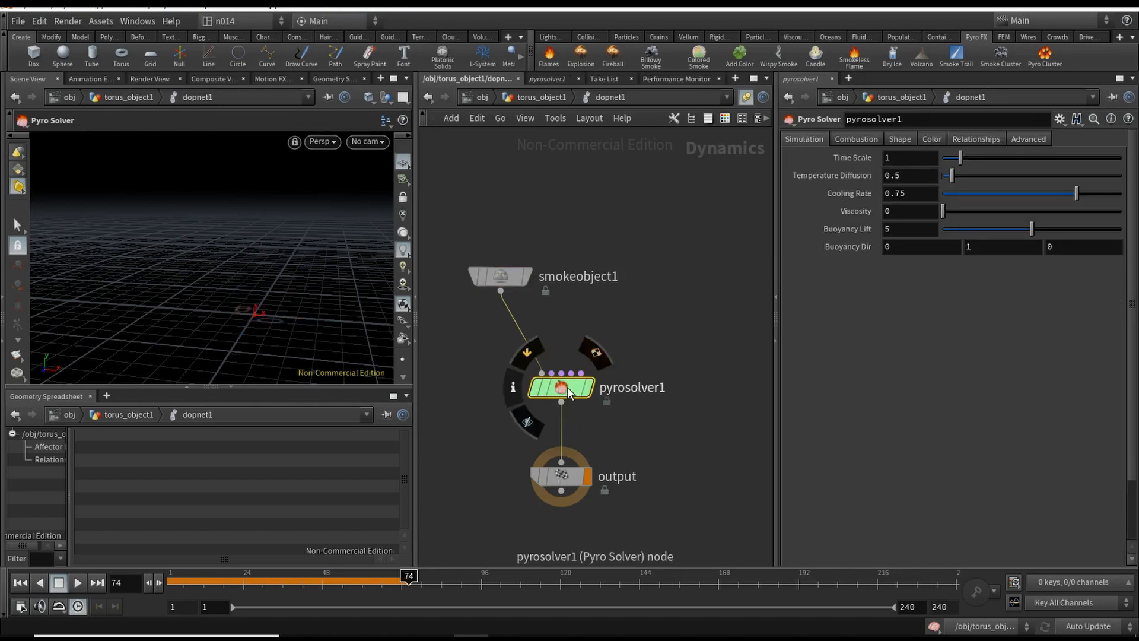
pyautogui.moveTo(565, 390); pyautogui.dragTo(572, 400)
pyautogui.click(500, 274)
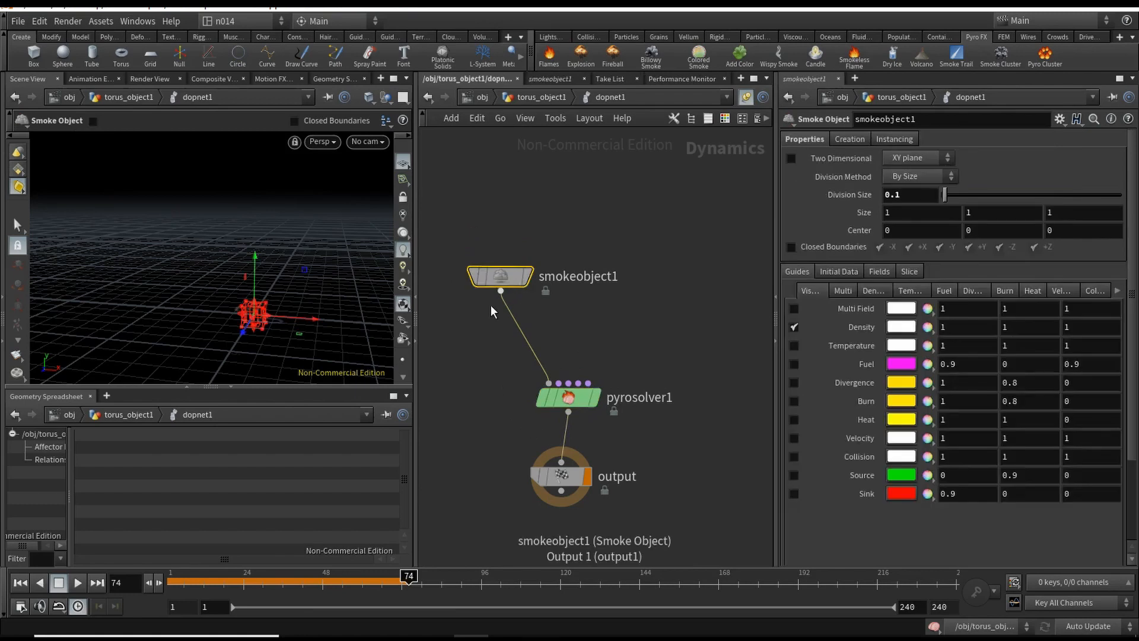
pyautogui.keyDown('alt'); pyautogui.moveTo(297, 348); pyautogui.dragTo(291, 348, button='middle'); pyautogui.keyUp('alt')
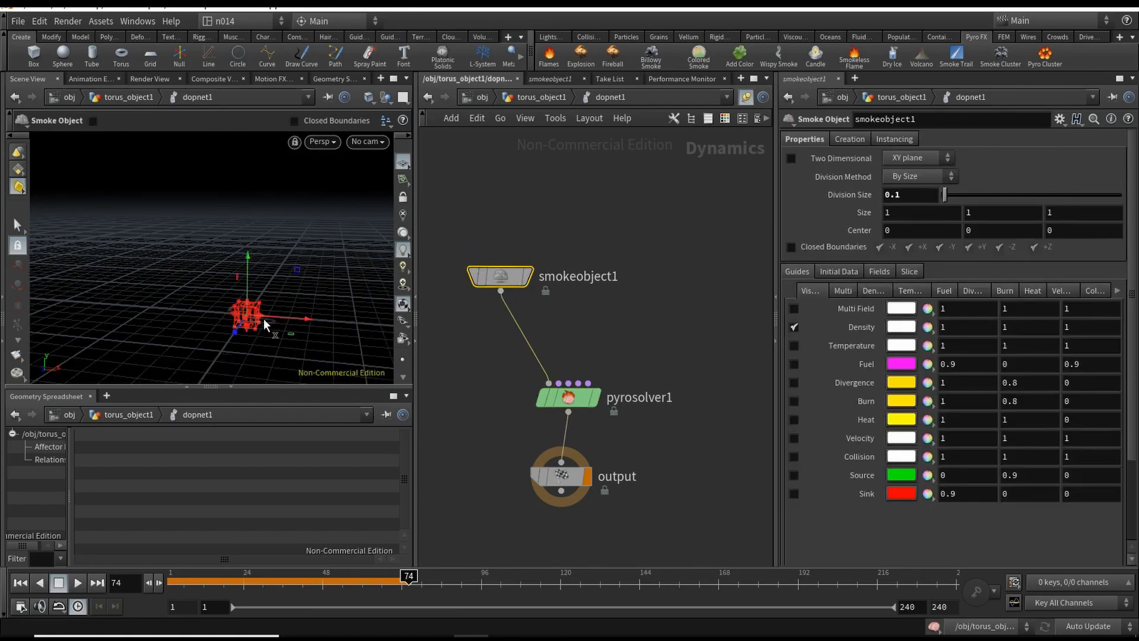
pyautogui.moveTo(260, 315); pyautogui.dragTo(264, 316)
pyautogui.hotkey('ctrl', 'z')
pyautogui.hotkey('ctrl', 'z')
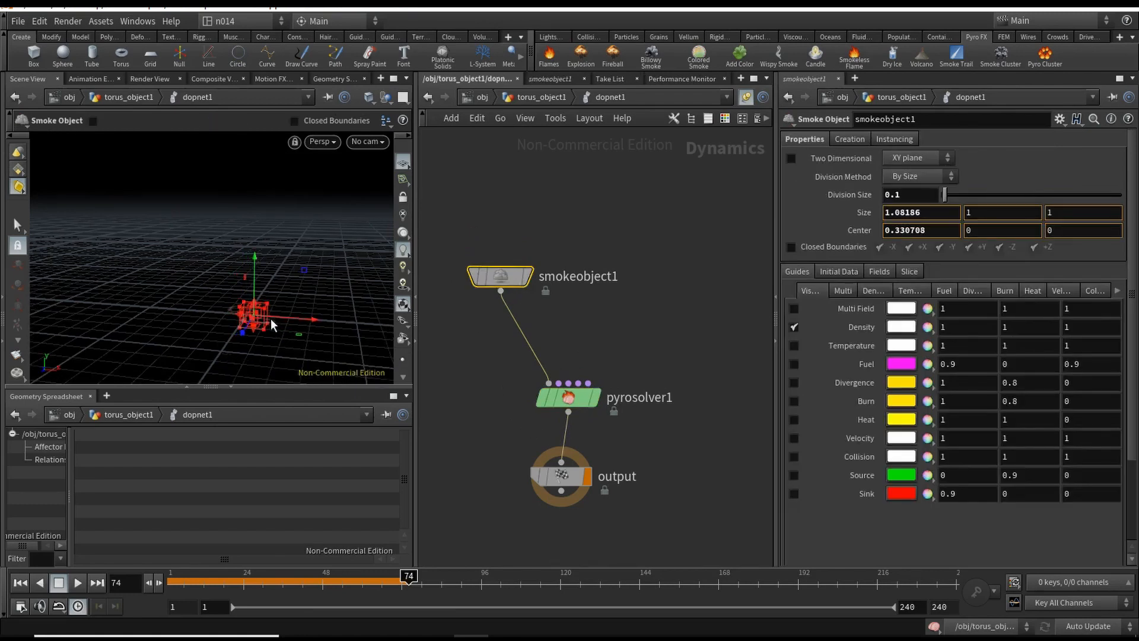
pyautogui.hotkey('ctrl', 'z')
# Enlarge smokeobject1's container box to about 14 × 13.2 × 19.9 and raise its centre to about 6.1 in Y
pyautogui.click(498, 277)
pyautogui.keyDown('shift'); pyautogui.moveTo(269, 316); pyautogui.dragTo(285, 322); pyautogui.keyUp('shift')
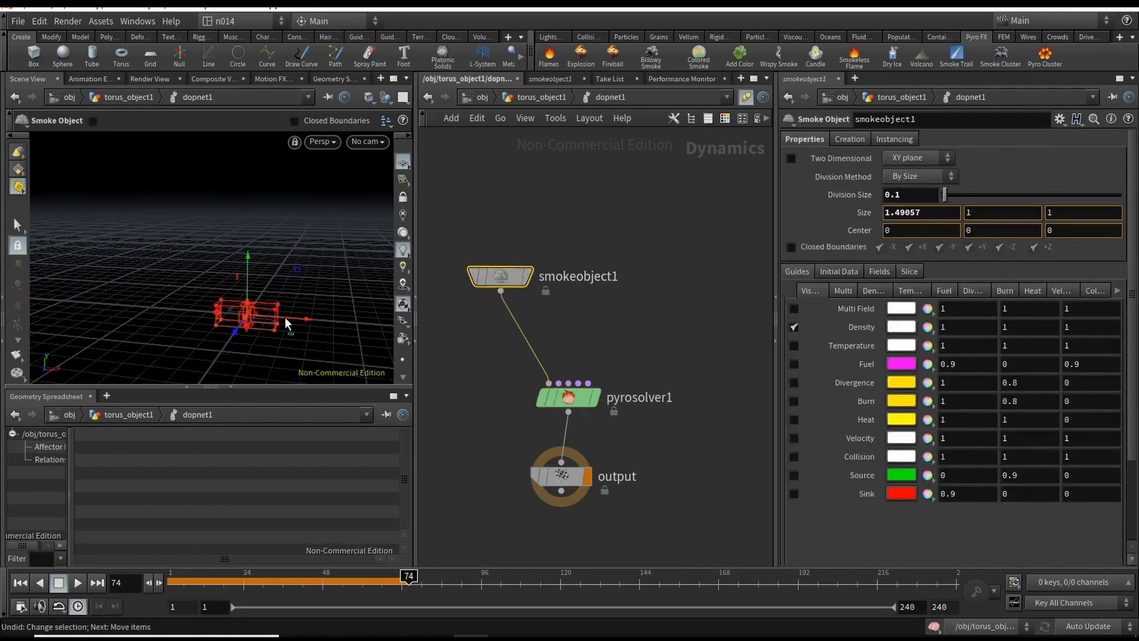
# Add a Volume Source node beside smokeobject1 in the DOP network
pyautogui.press('Tab')
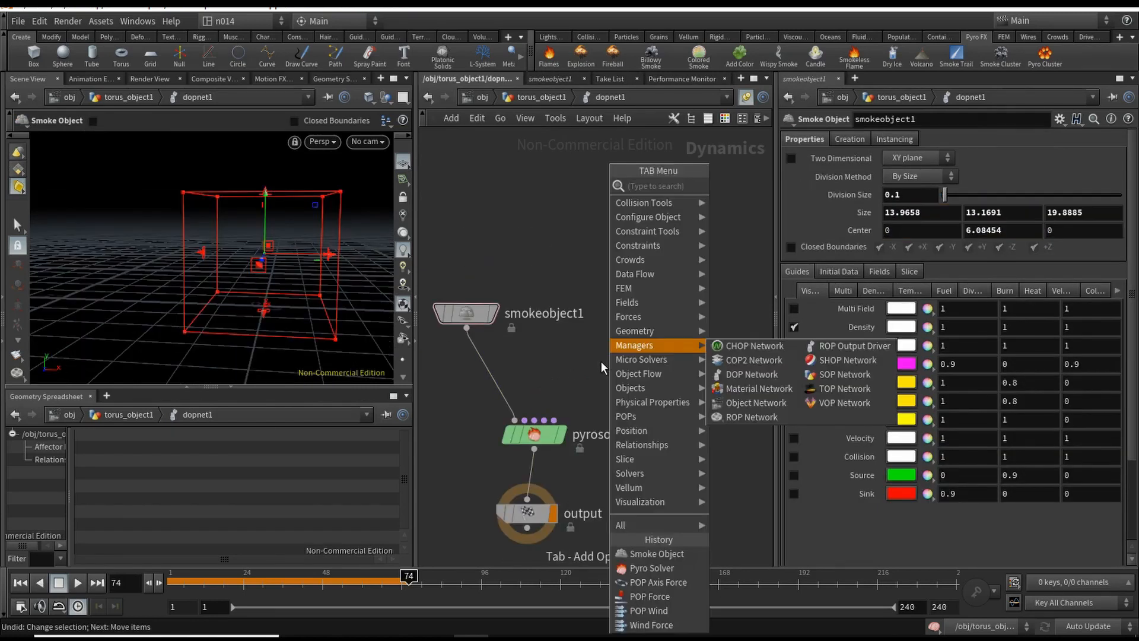
pyautogui.press('Escape')
pyautogui.press('Tab')
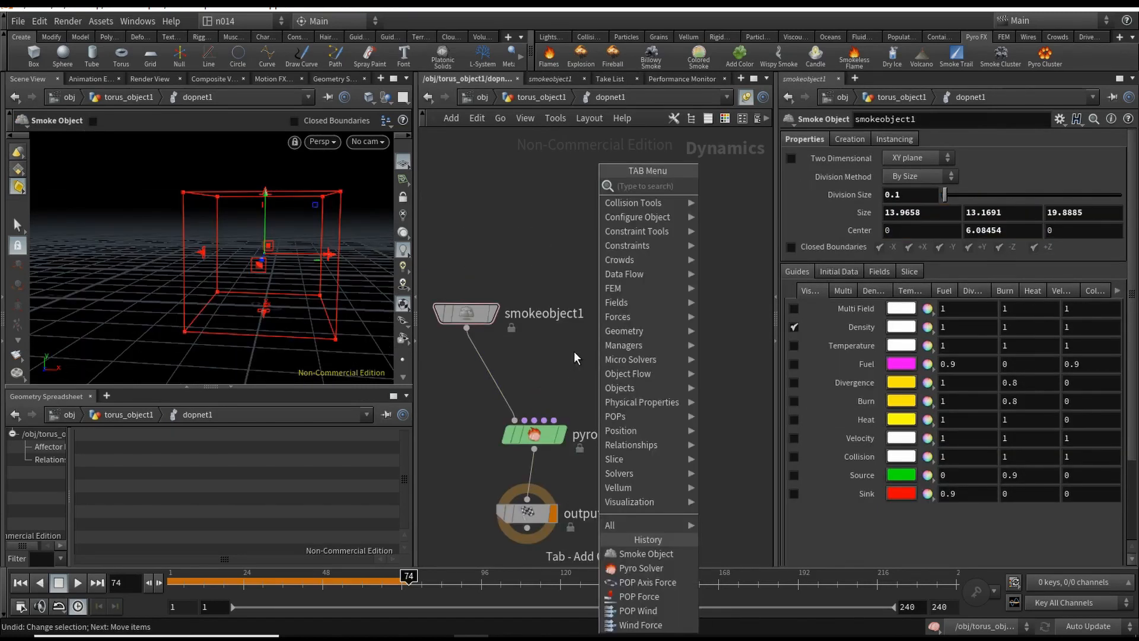
pyautogui.write('vo')
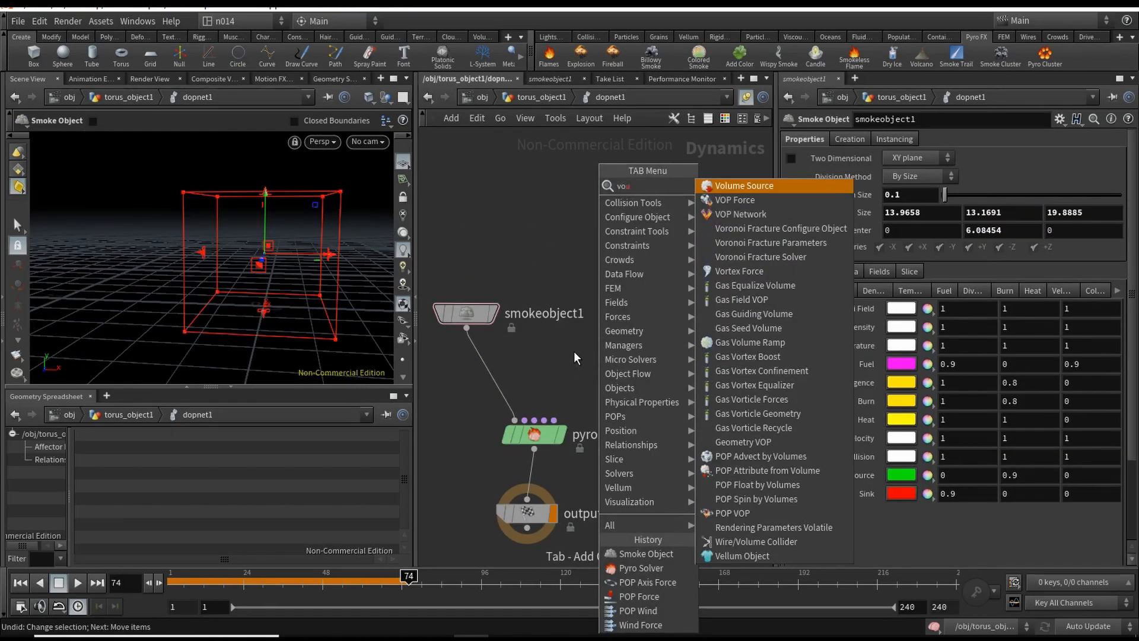
pyautogui.write('l')
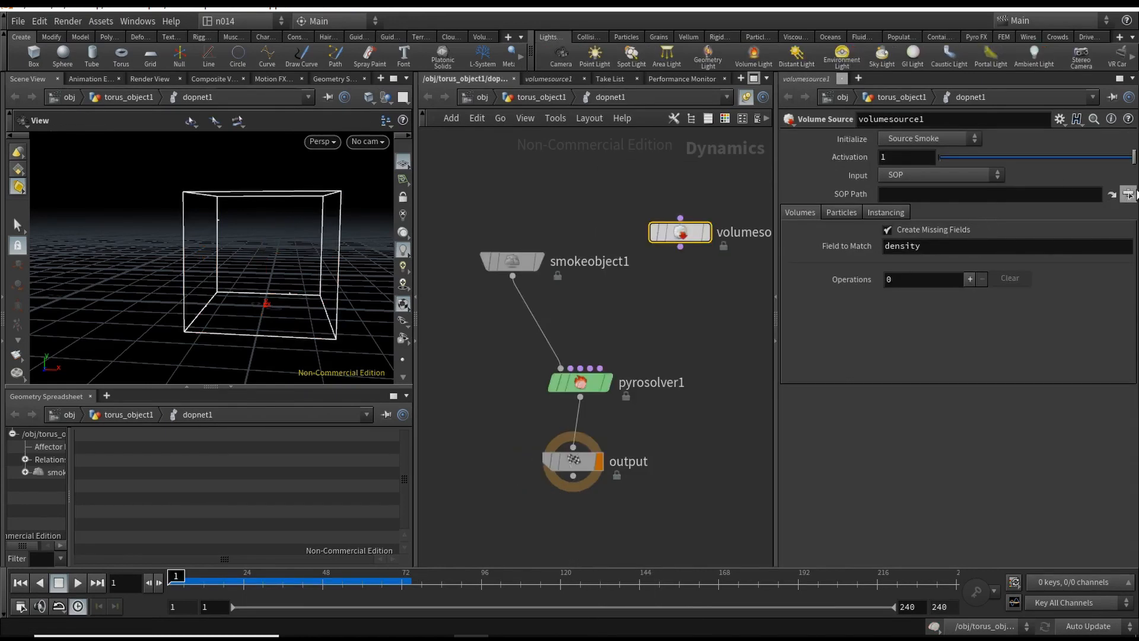
# Set volumesource1's SOP Path to /obj/torus_object1/OUT_DENSITY
pyautogui.click(1129, 194)
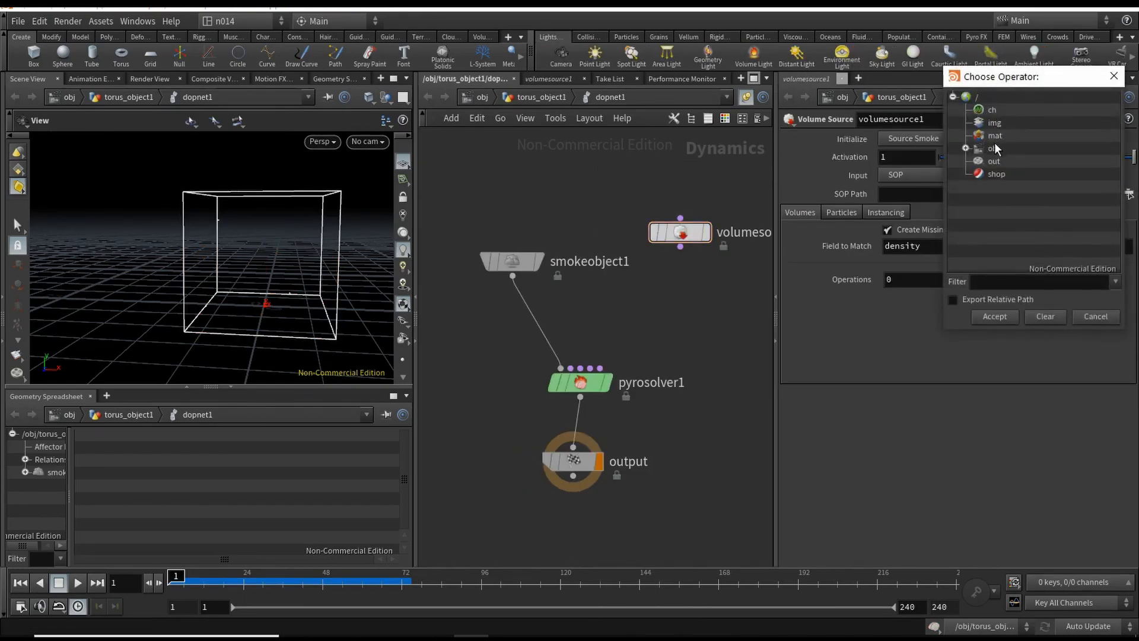
pyautogui.click(965, 147)
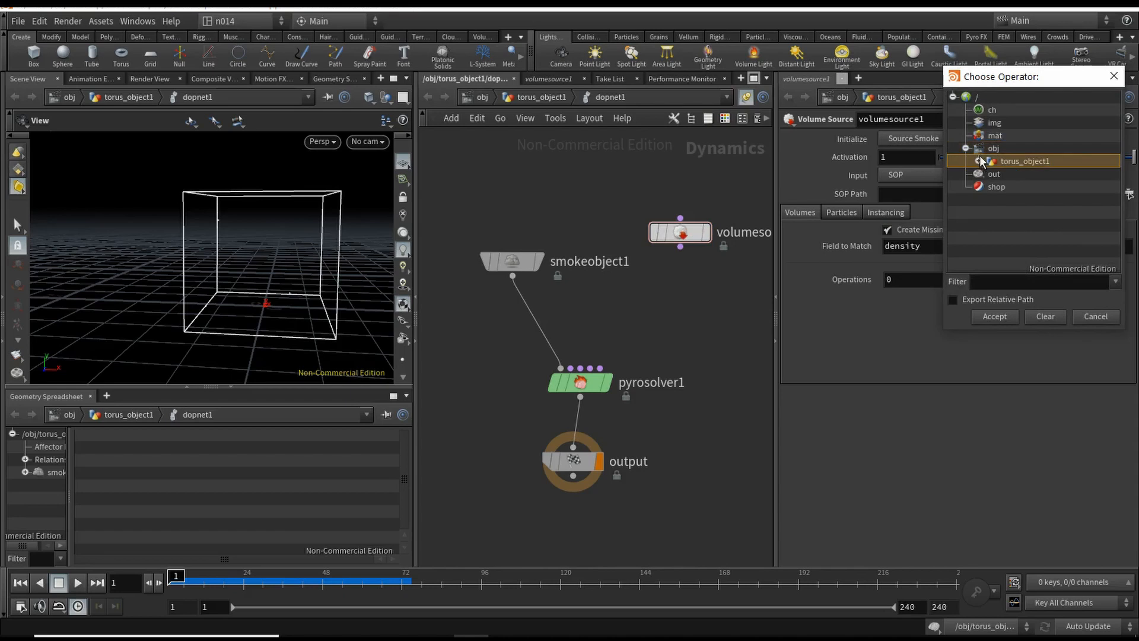
pyautogui.click(979, 161)
pyautogui.click(1035, 173)
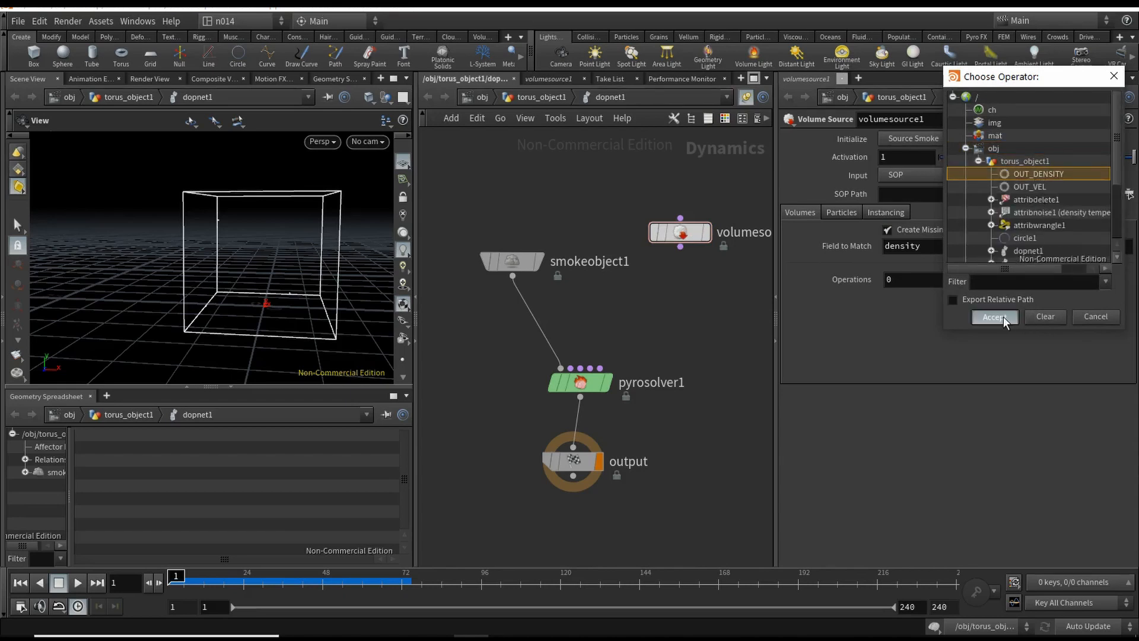
pyautogui.click(1003, 316)
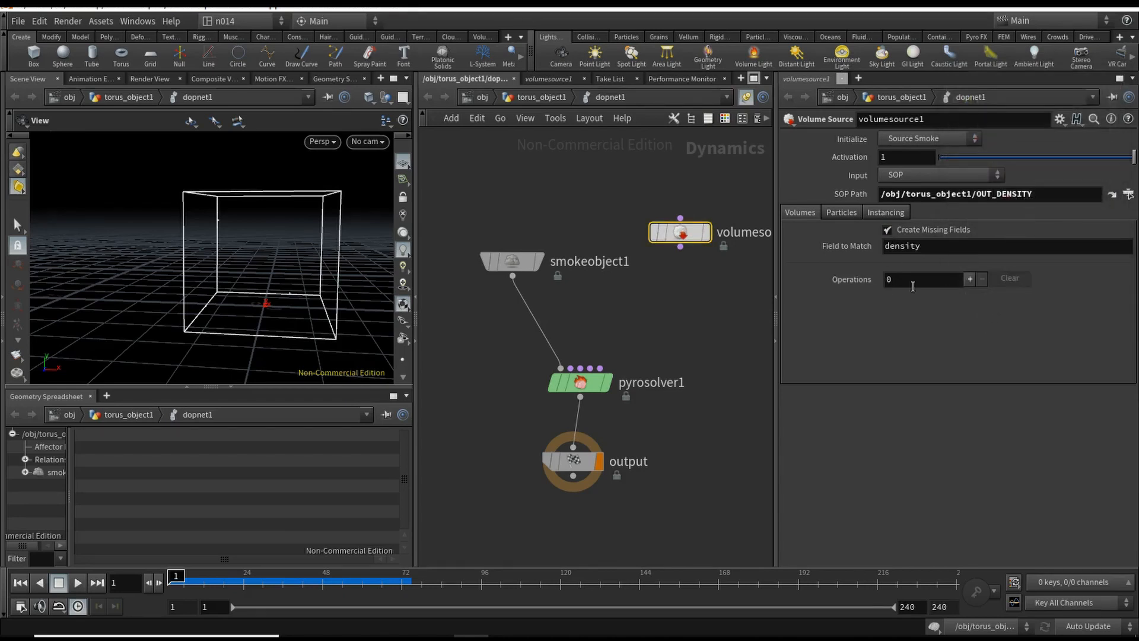
# Add one operation to volumesource1 with density as both the Source Volume and the Target Field
pyautogui.click(970, 279)
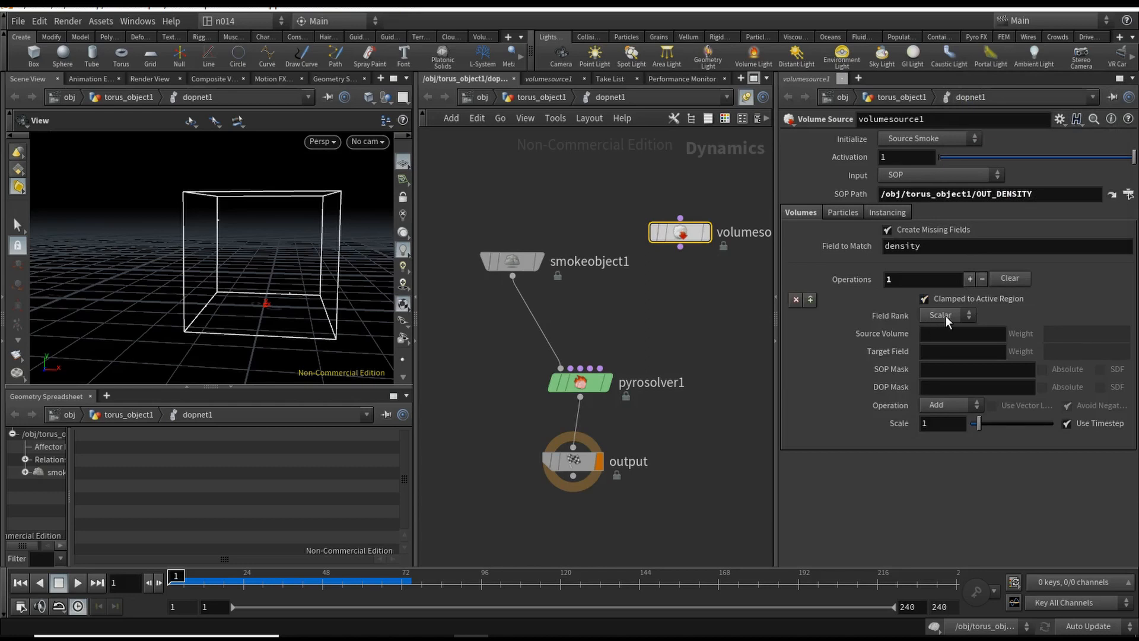
pyautogui.click(1014, 299)
pyautogui.click(933, 339)
pyautogui.doubleClick(943, 334)
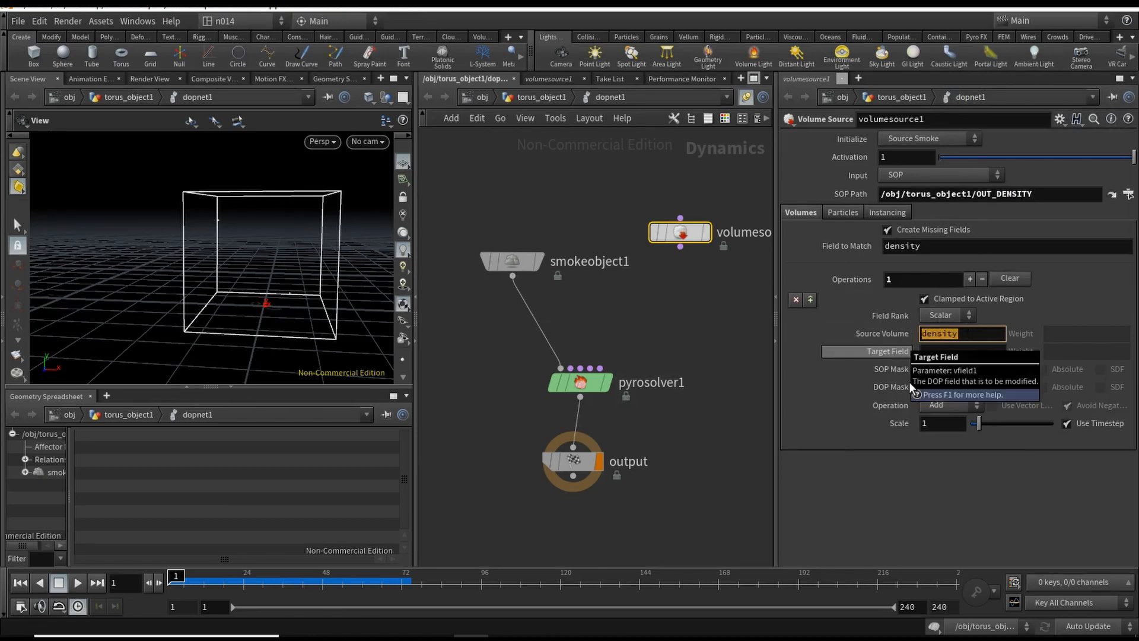
pyautogui.hotkey('ctrl', 'c')
pyautogui.press('Tab')
pyautogui.hotkey('ctrl', 'v')
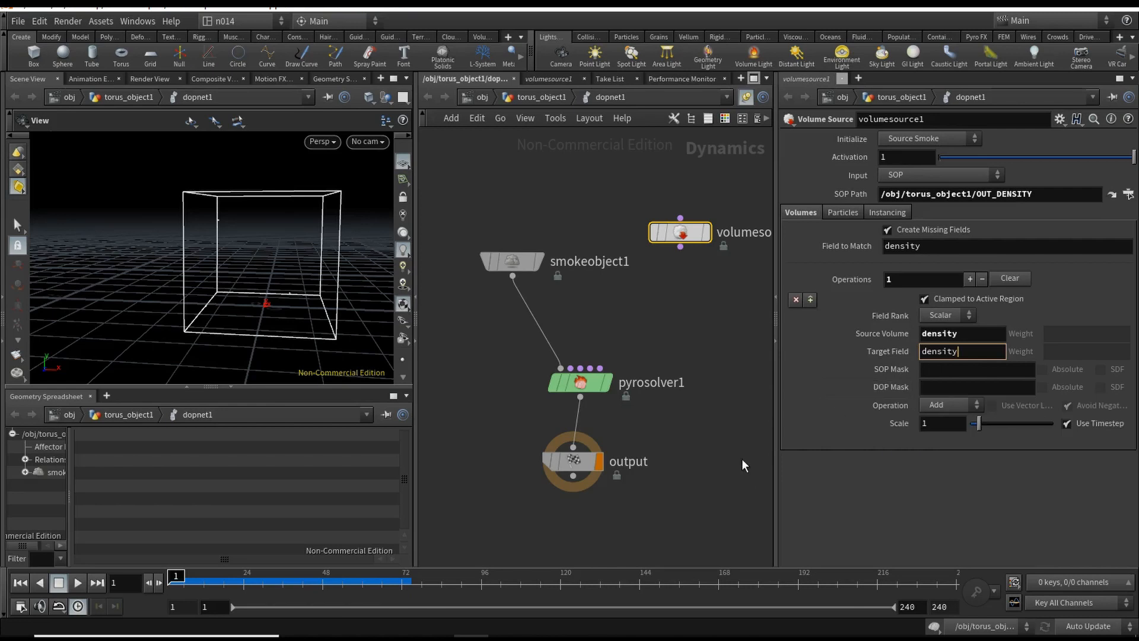
# Duplicate volumesource1 and set the copy's Source Volume to v and Target Field to vel
pyautogui.press('h')
pyautogui.keyDown('alt'); pyautogui.moveTo(629, 263); pyautogui.dragTo(626, 302); pyautogui.keyUp('alt')
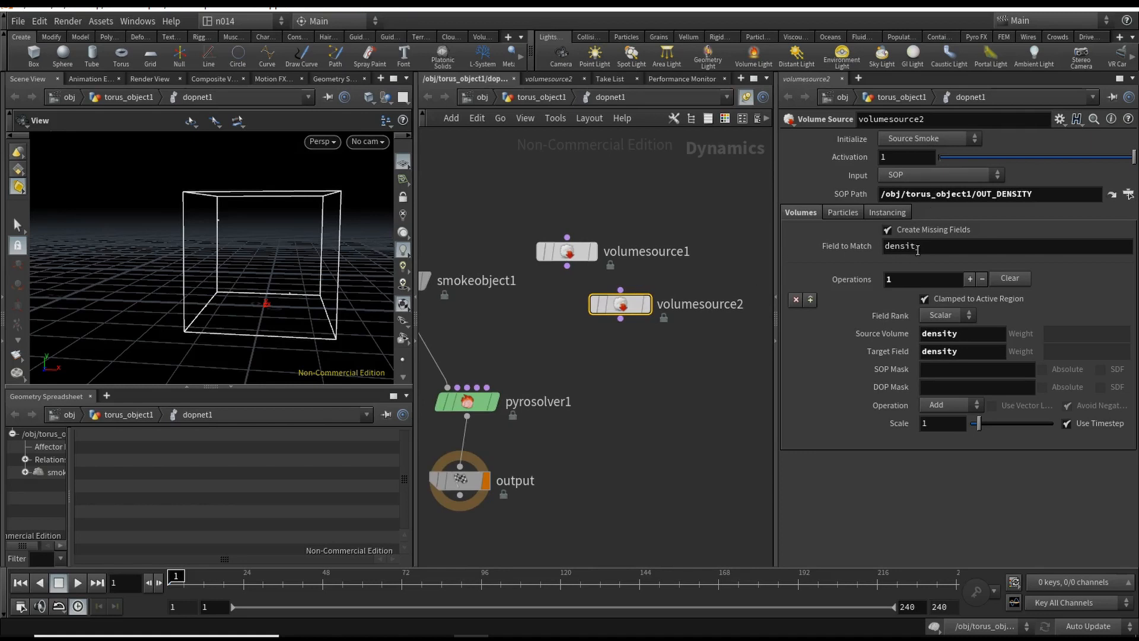
pyautogui.doubleClick(957, 334)
pyautogui.write('v')
pyautogui.press('Tab')
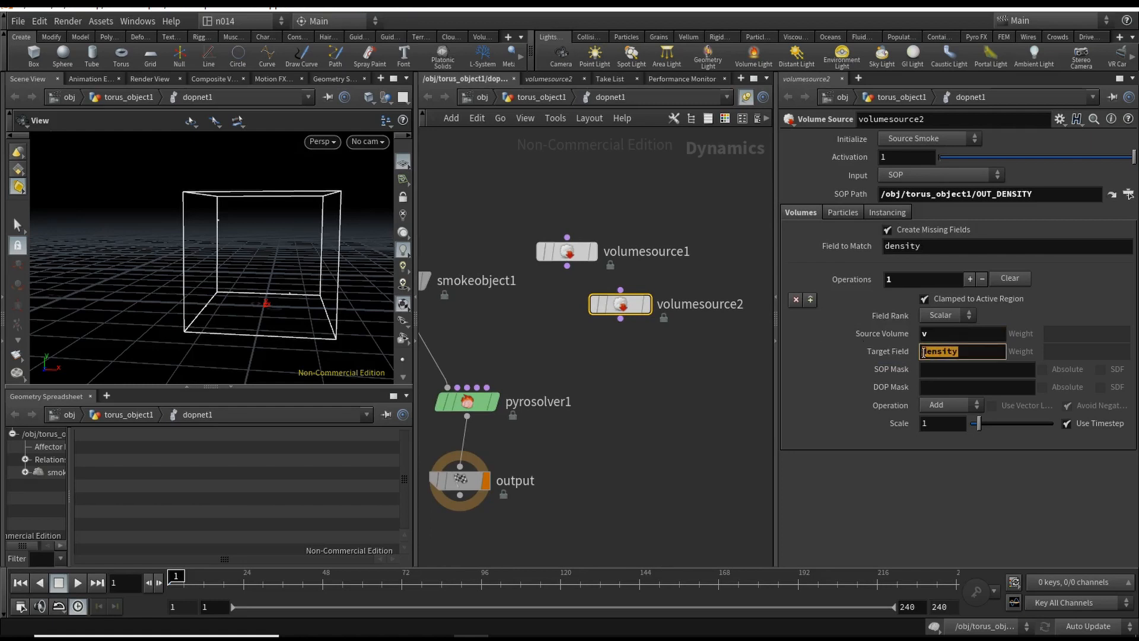
pyautogui.write('vel')
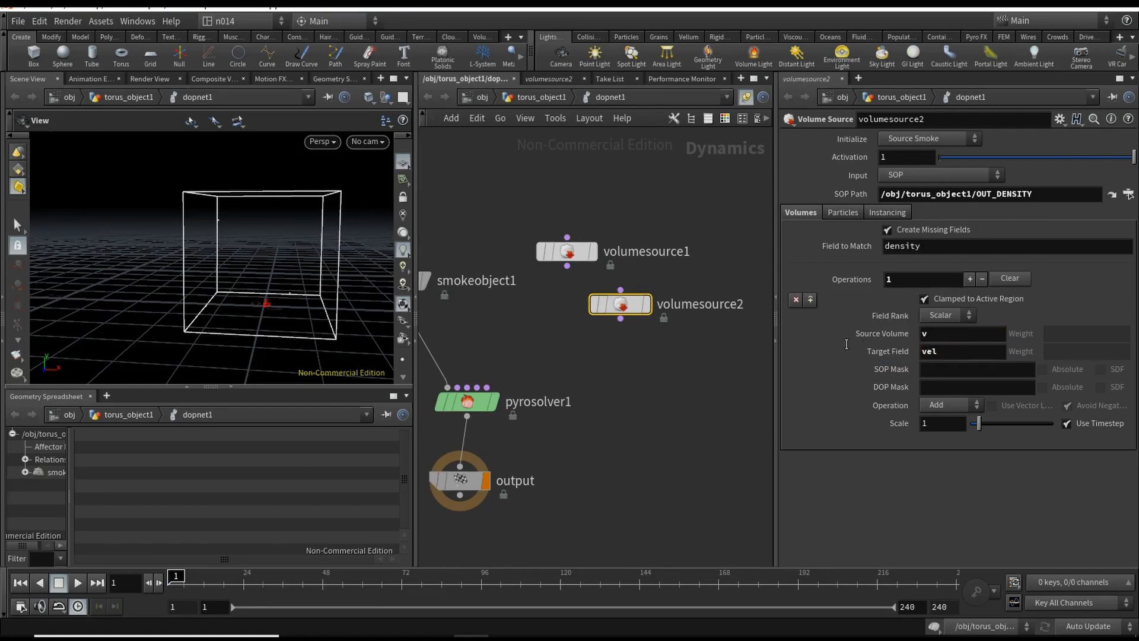
# Point volumesource2's SOP Path to /obj/torus_object1/OUT_VEL
pyautogui.click(1129, 194)
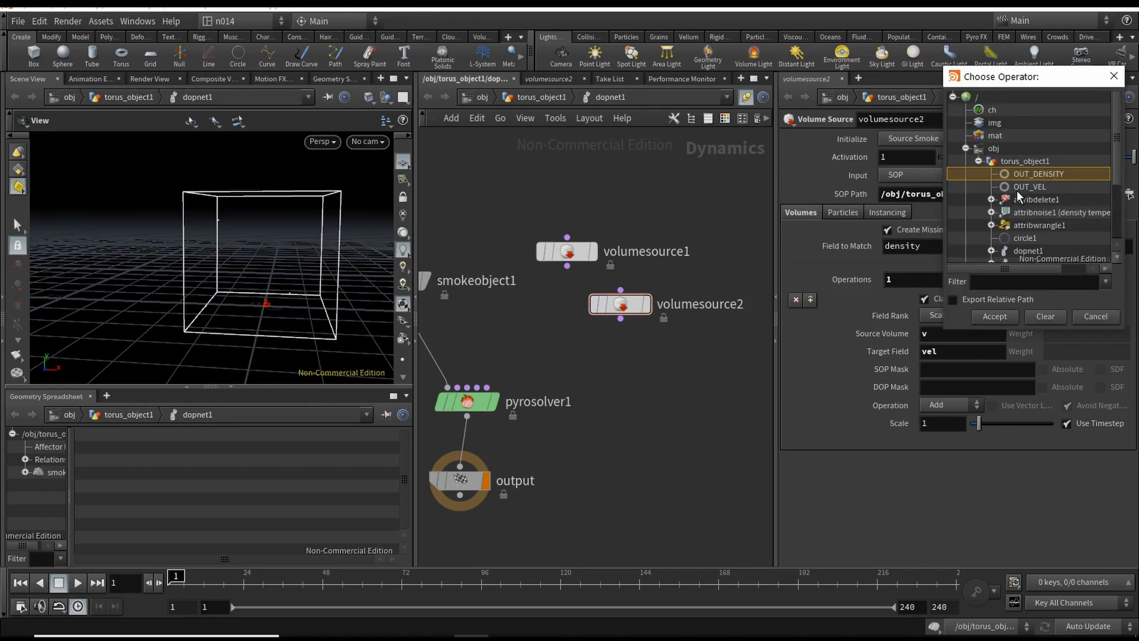
pyautogui.click(1003, 187)
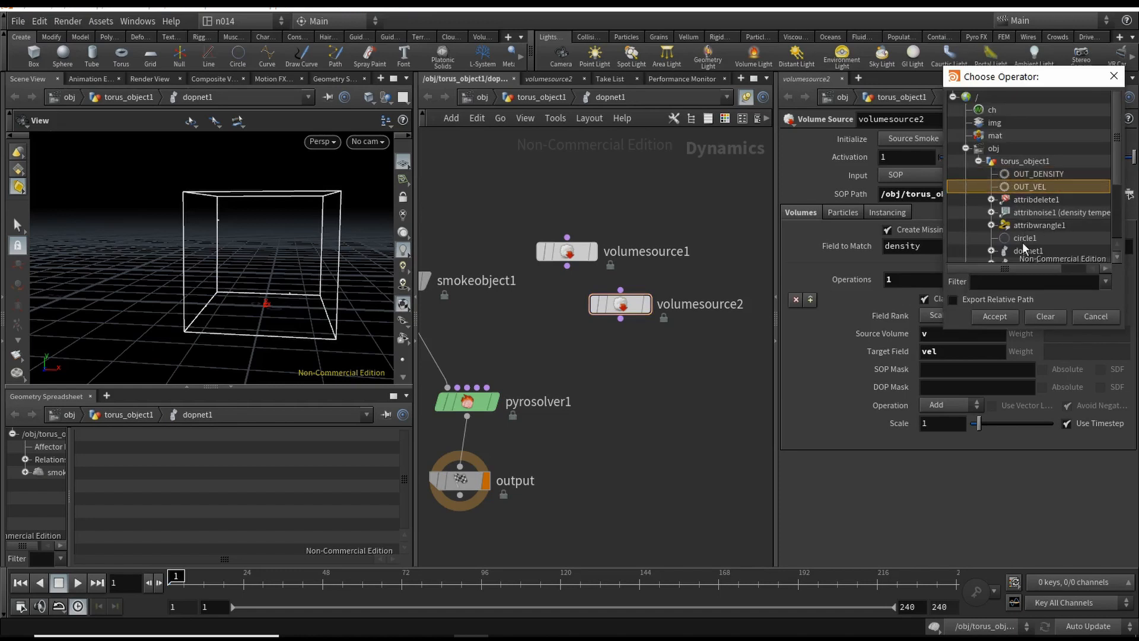
pyautogui.click(1002, 316)
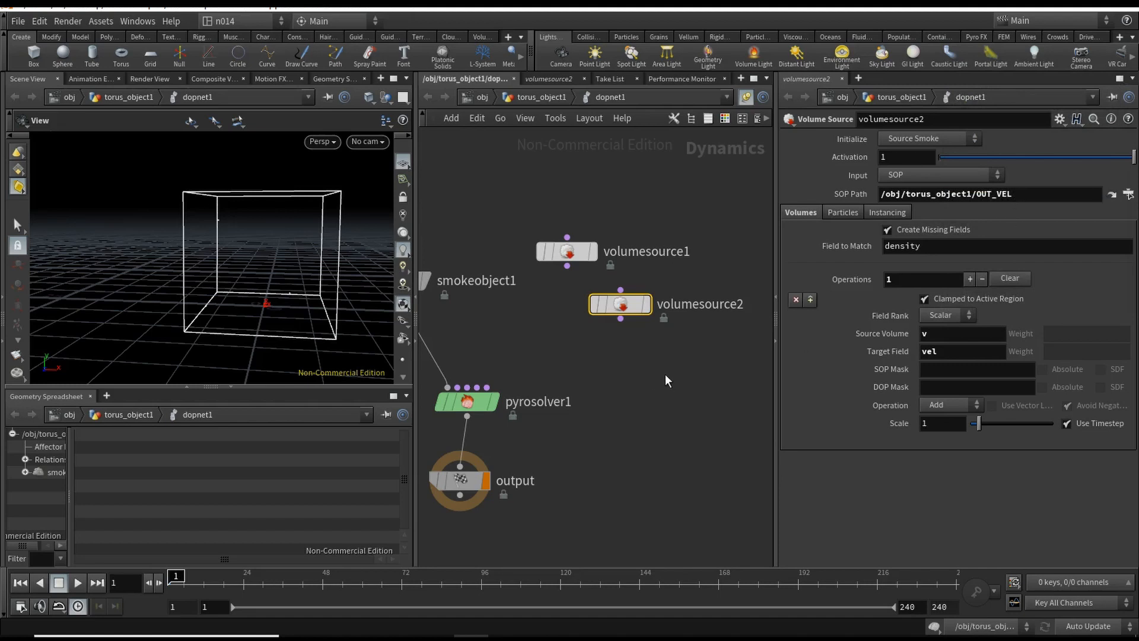
# Add a Merge node below the volume sources and connect volumesource1 and volumesource2 to it
pyautogui.press('Tab')
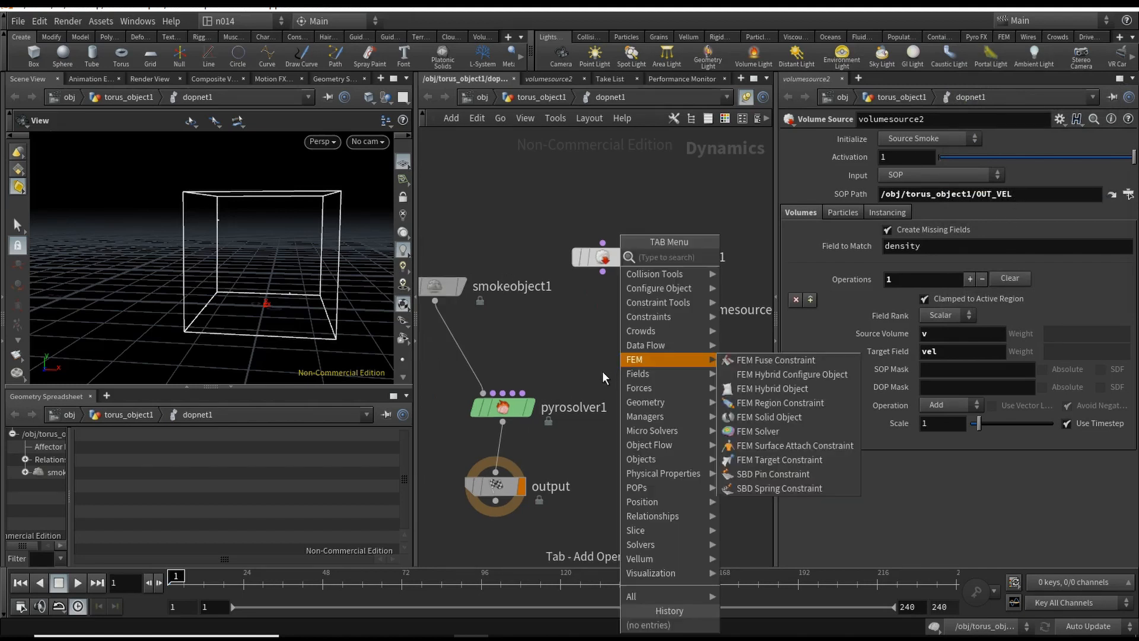
pyautogui.press('Escape')
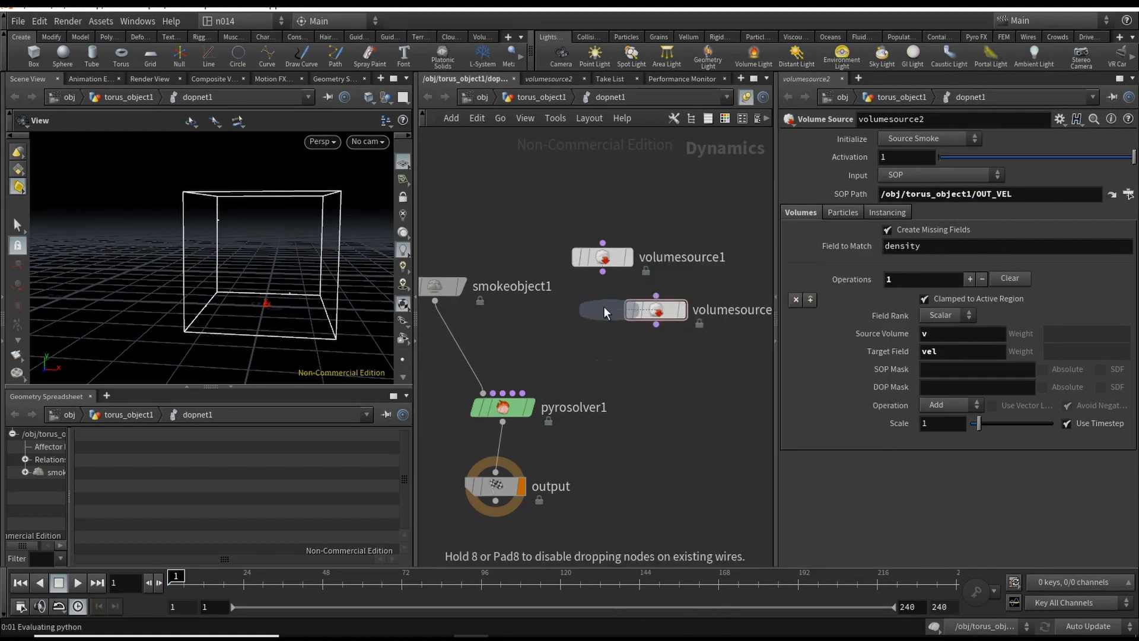
pyautogui.click(585, 343)
pyautogui.click(603, 271)
pyautogui.click(583, 328)
pyautogui.click(656, 324)
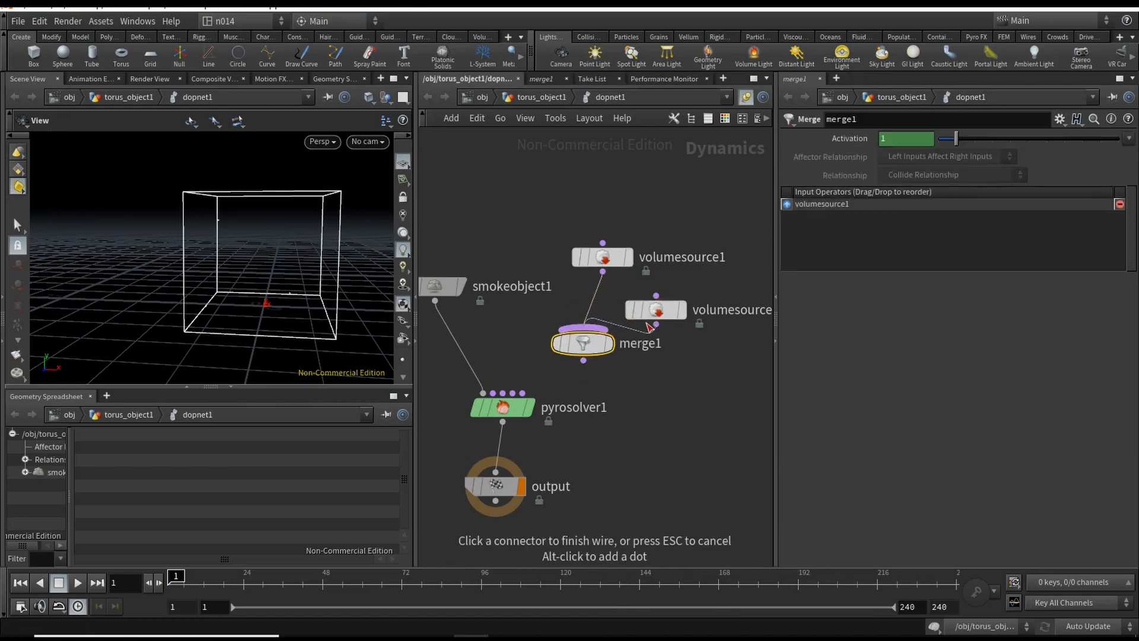
pyautogui.click(585, 328)
pyautogui.moveTo(666, 310); pyautogui.dragTo(677, 285)
# Connect merge1 to pyrosolver1's Sourcing (post-solve) input and move smokeobject1 farther from the source nodes
pyautogui.moveTo(583, 343); pyautogui.dragTo(584, 328)
pyautogui.click(583, 346)
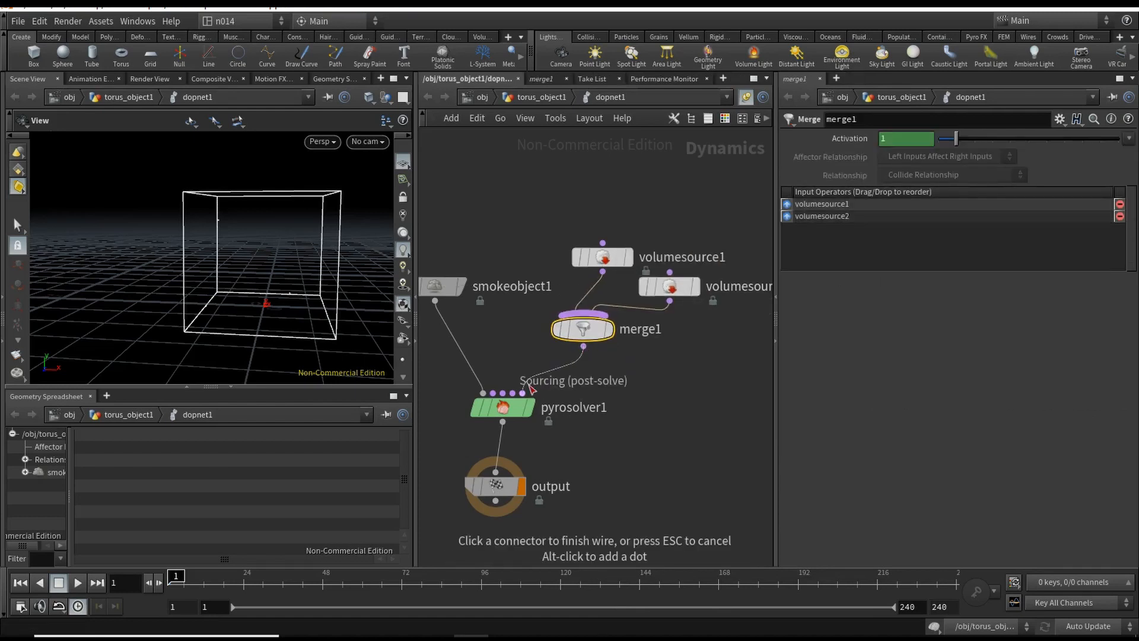
pyautogui.click(528, 394)
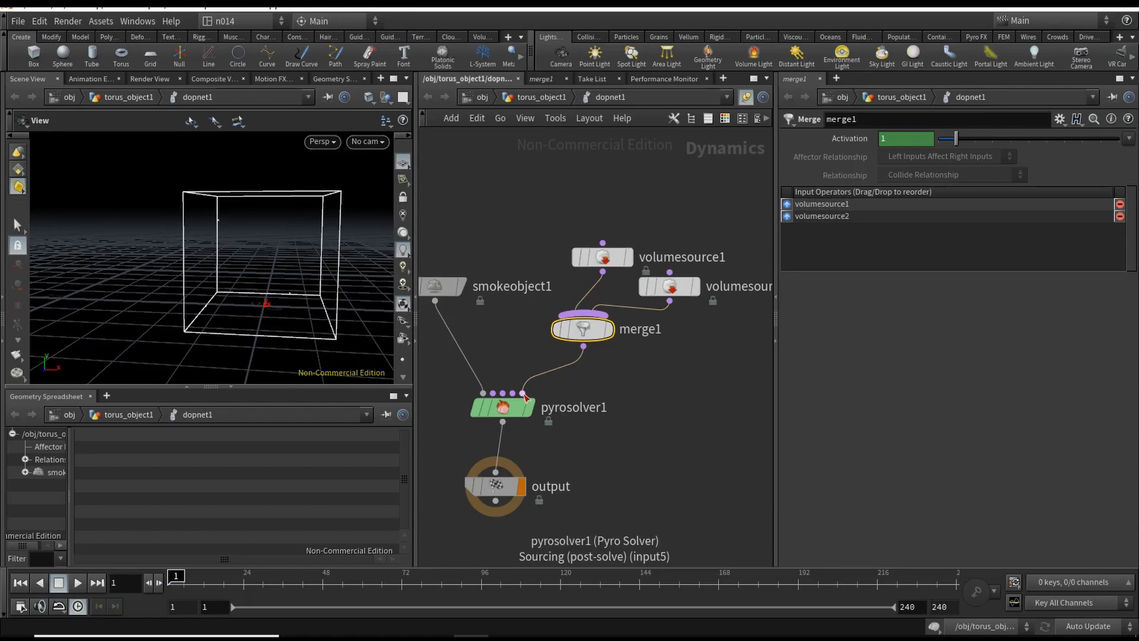
pyautogui.moveTo(611, 383); pyautogui.dragTo(657, 366, button='middle')
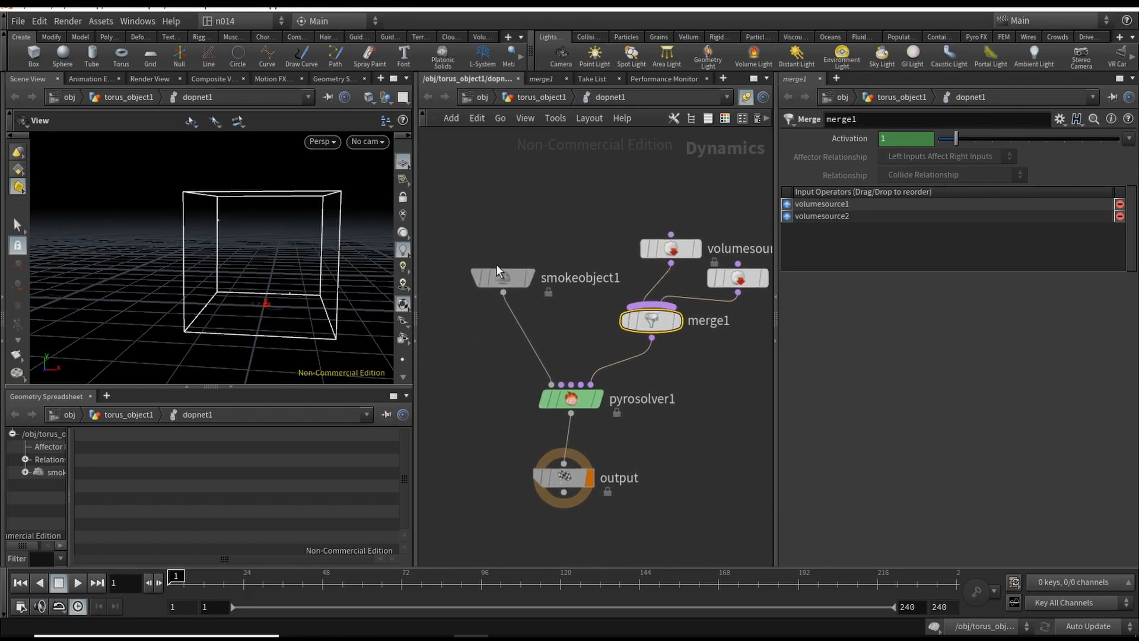
pyautogui.moveTo(496, 270); pyautogui.dragTo(457, 266)
pyautogui.moveTo(530, 308)
pyautogui.mouseDown(button='middle')
pyautogui.moveTo(556, 318)
pyautogui.moveTo(547, 314)
pyautogui.mouseUp(button='middle')
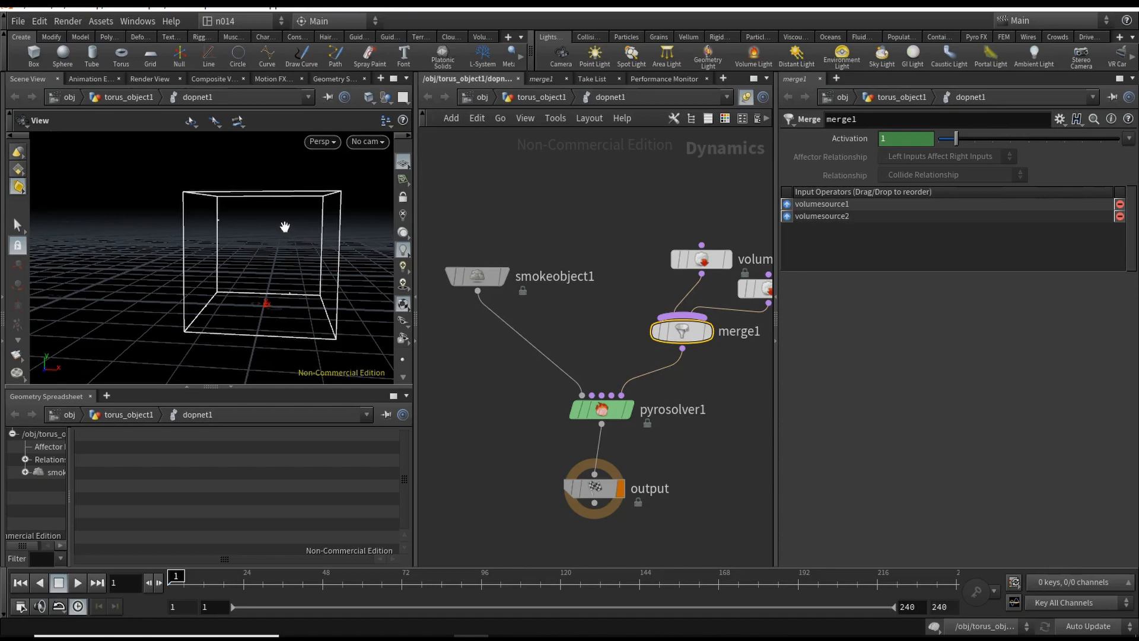
# Add a Gas Resize Fluid Dynamic node above pyrosolver1 and connect it to the solver's Pre-solve input
pyautogui.press('Tab')
pyautogui.write('gasre')
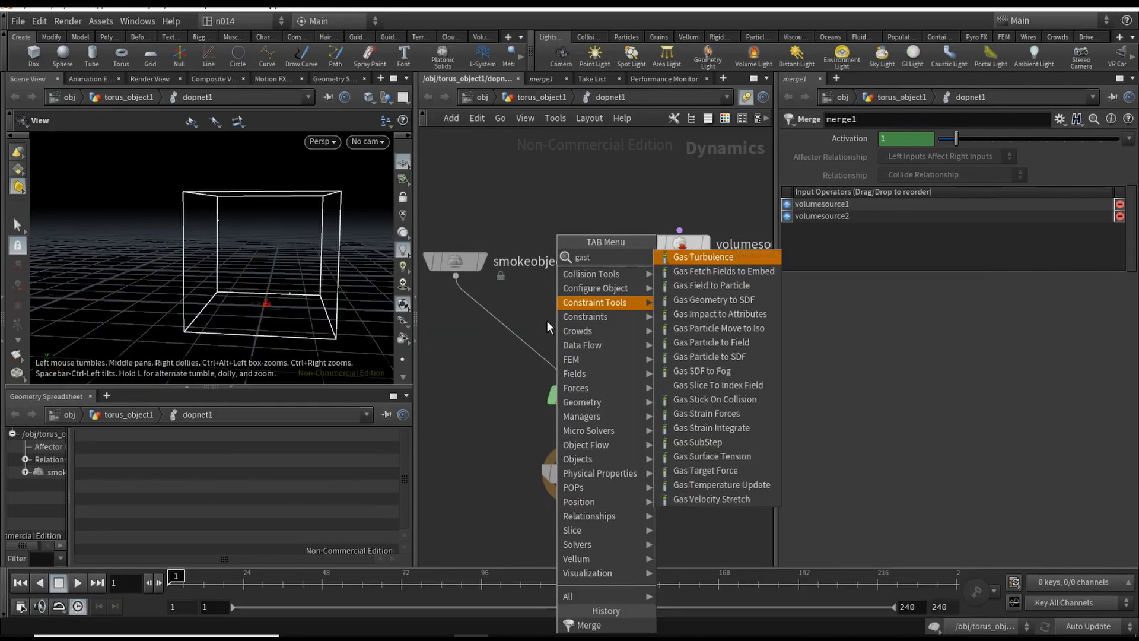
pyautogui.click(736, 357)
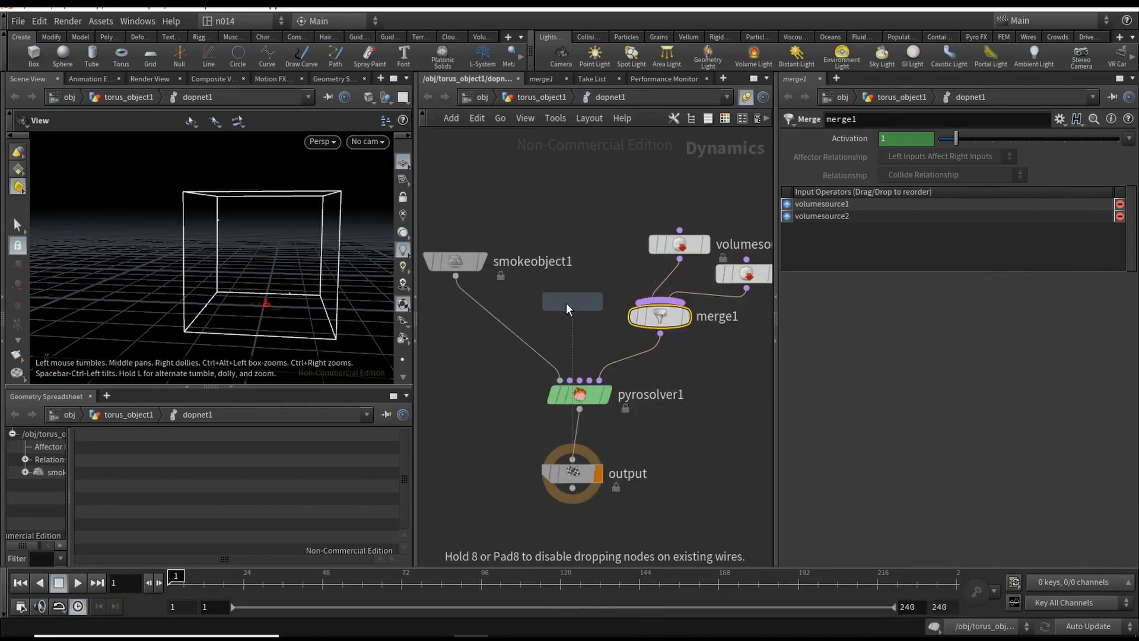
pyautogui.click(564, 312)
pyautogui.click(561, 316)
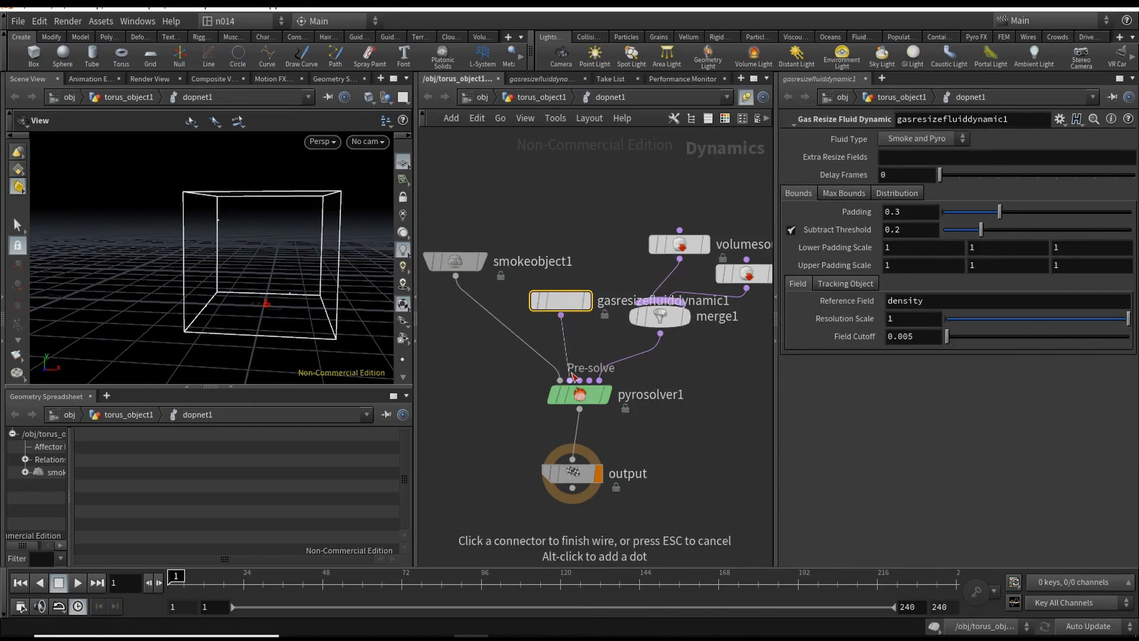
pyautogui.click(571, 380)
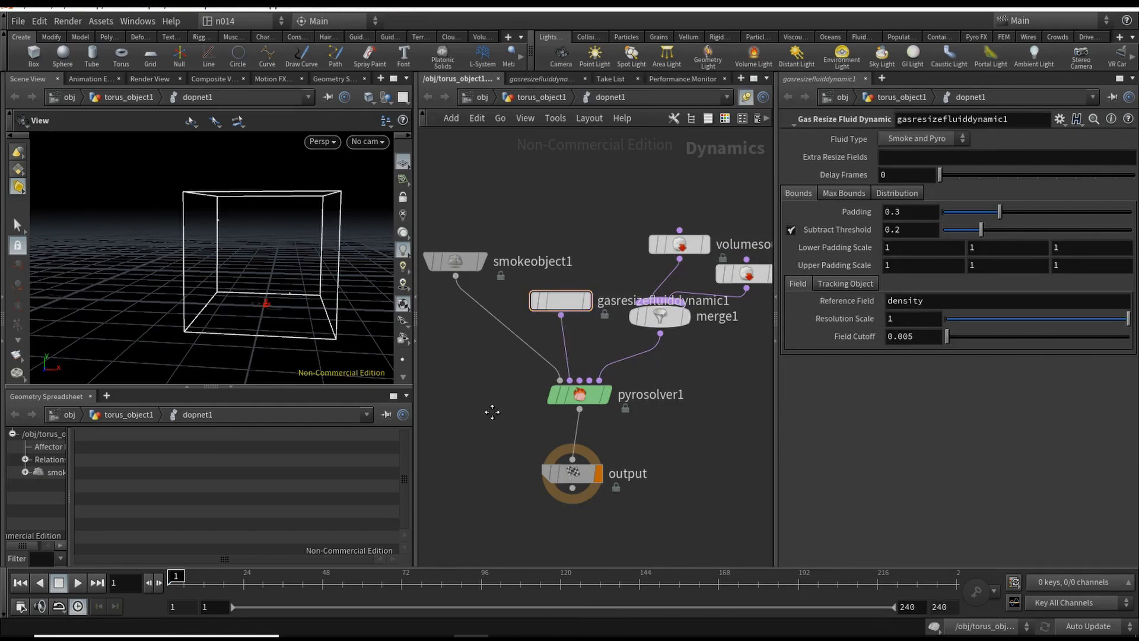
# Return to the torus_object1 network and set dopnet1's object merge Data to density
pyautogui.moveTo(492, 411); pyautogui.dragTo(492, 391, button='middle')
pyautogui.click(549, 96)
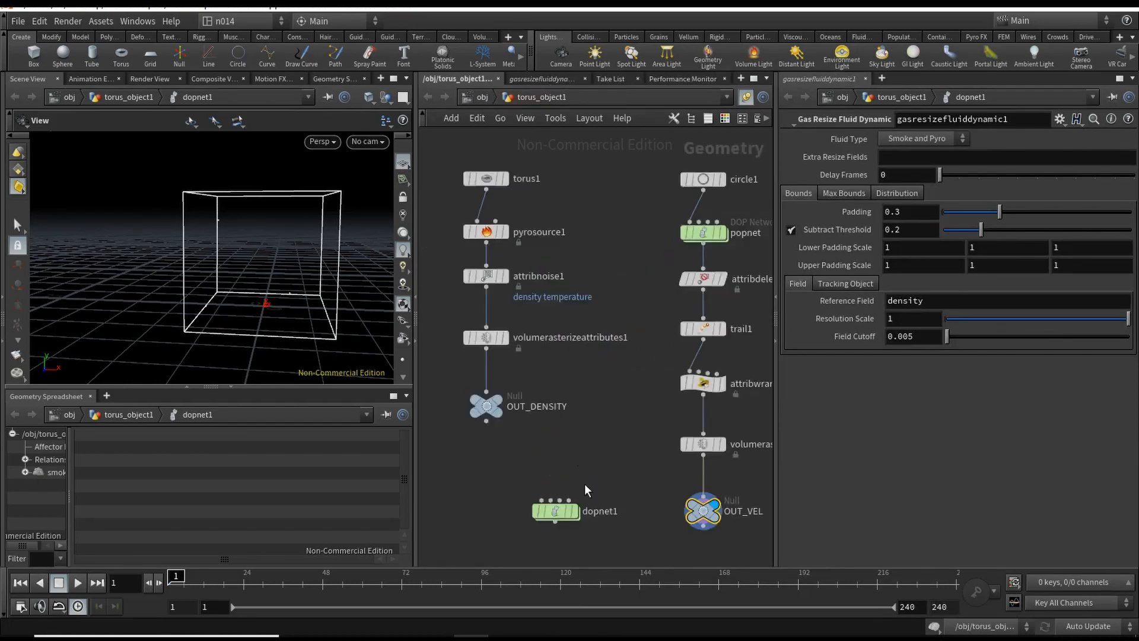
pyautogui.click(574, 511)
pyautogui.click(942, 231)
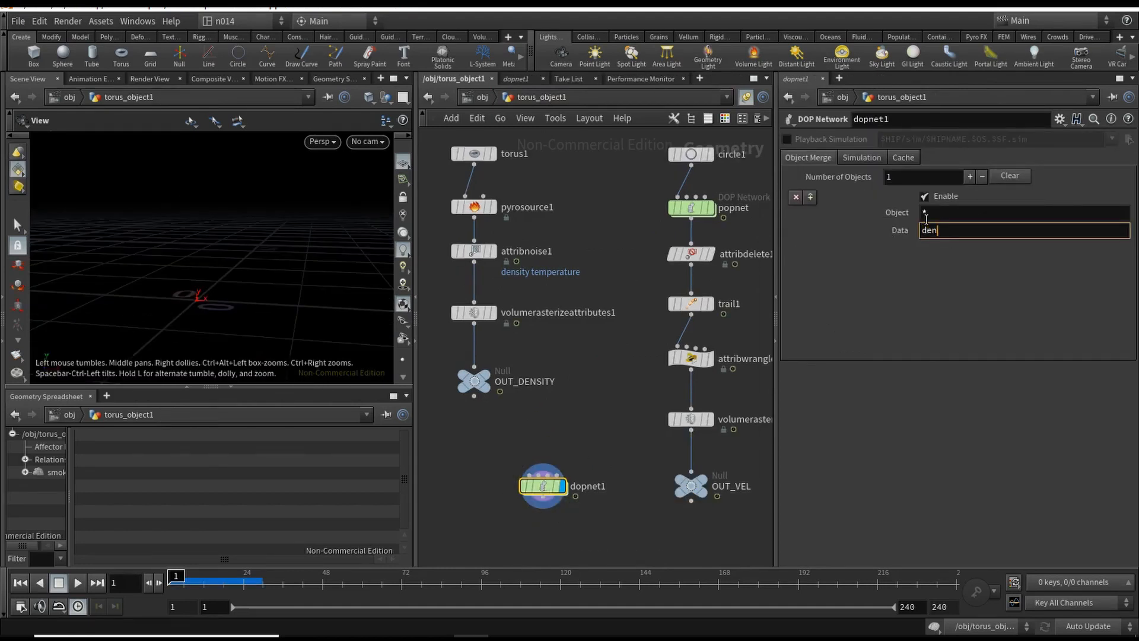
pyautogui.write('densityh')
pyautogui.press('Return')
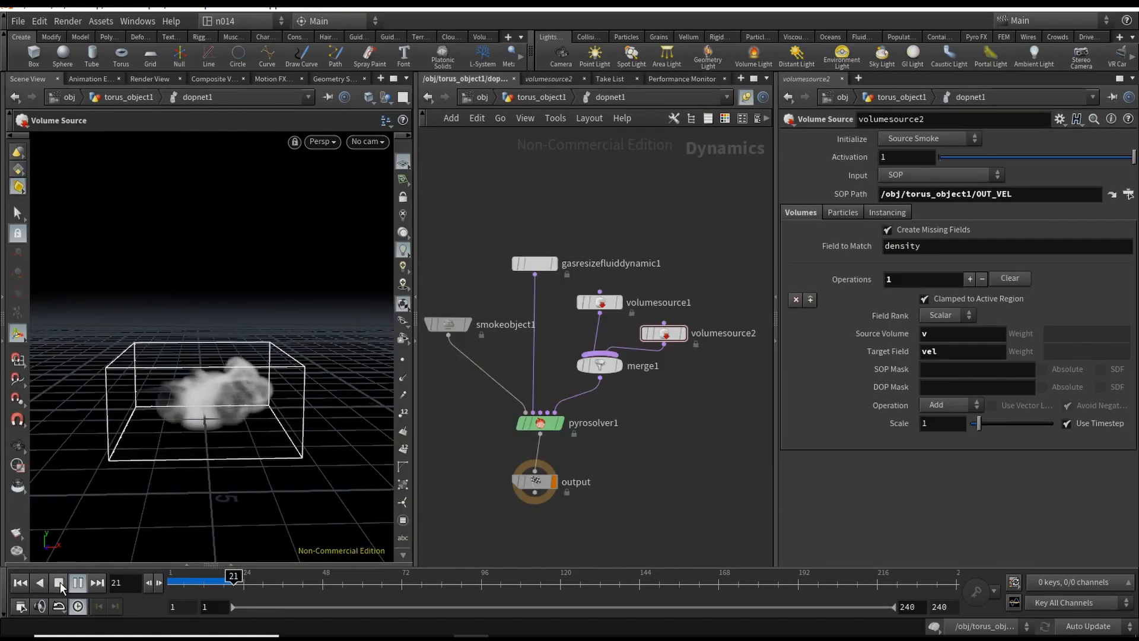
# Stop the simulation playback and set the Scale of volumesource2's velocity operation to 5
pyautogui.click(59, 583)
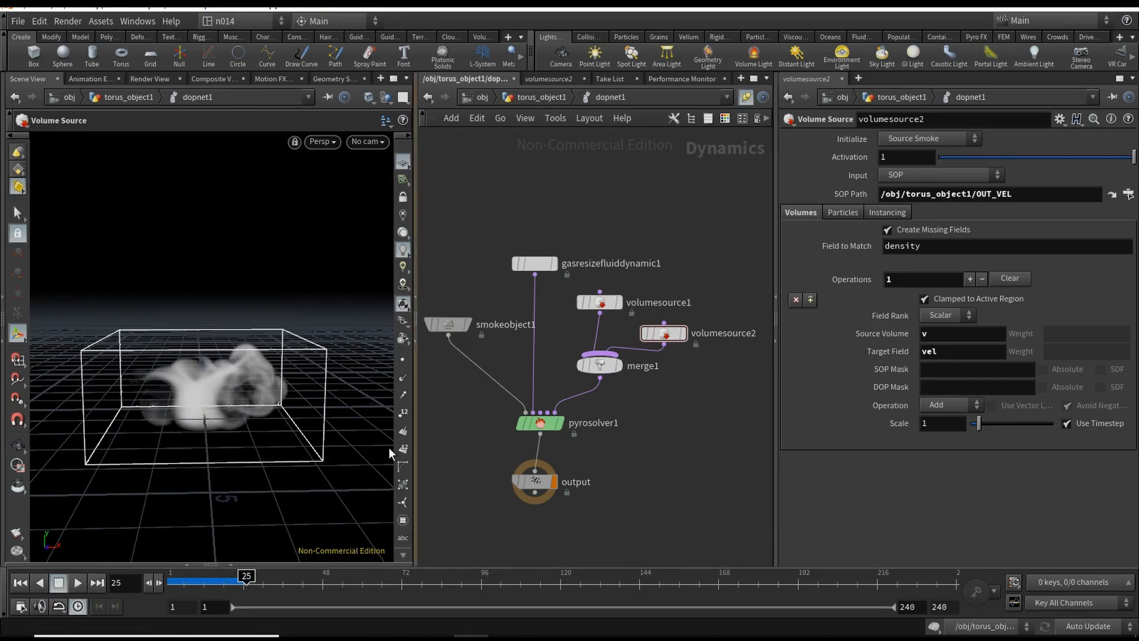
pyautogui.moveTo(323, 442)
pyautogui.keyDown('alt'); pyautogui.mouseDown()
pyautogui.moveTo(291, 436)
pyautogui.moveTo(318, 427)
pyautogui.mouseUp(); pyautogui.keyUp('alt')
pyautogui.keyDown('alt'); pyautogui.moveTo(318, 427); pyautogui.dragTo(342, 428, button='right'); pyautogui.keyUp('alt')
pyautogui.keyDown('alt'); pyautogui.moveTo(330, 437); pyautogui.dragTo(340, 416); pyautogui.keyUp('alt')
pyautogui.click(926, 419)
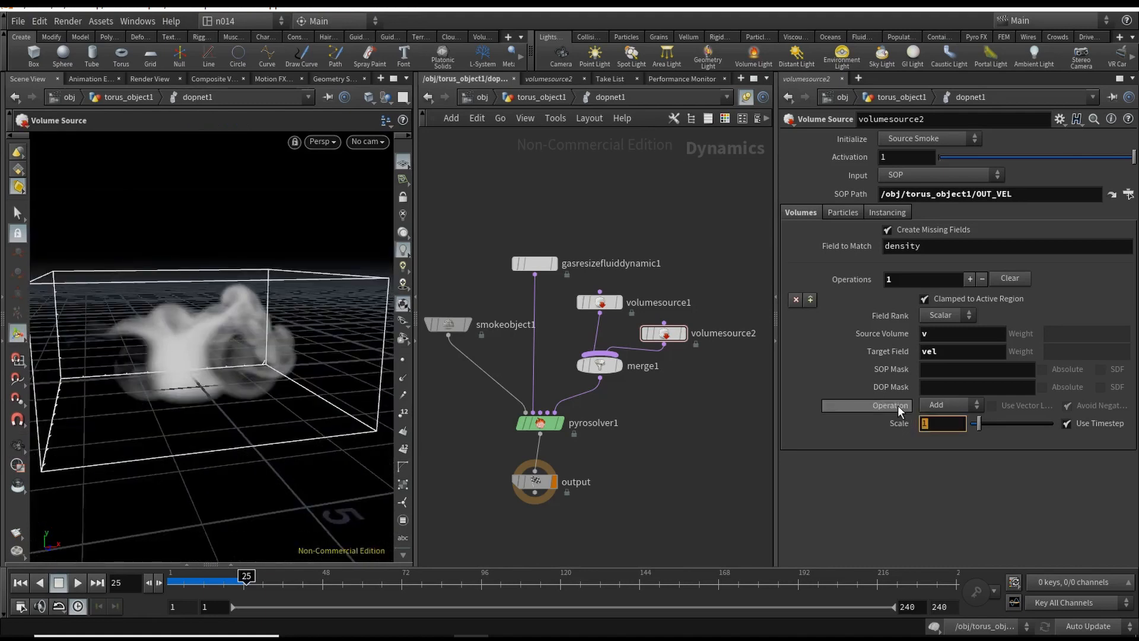
pyautogui.write('5')
pyautogui.press('Return')
# Replay the simulation from the first frame and examine how the smoke follows the stronger velocity
pyautogui.click(20, 582)
pyautogui.click(77, 582)
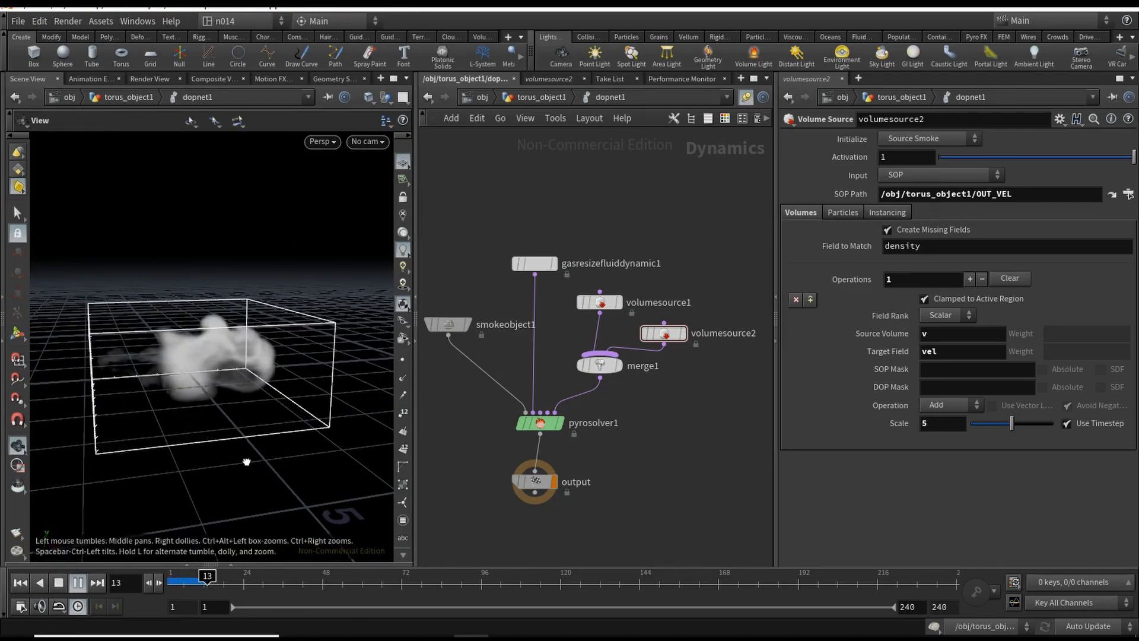
pyautogui.keyDown('alt'); pyautogui.moveTo(247, 461); pyautogui.dragTo(258, 471); pyautogui.keyUp('alt')
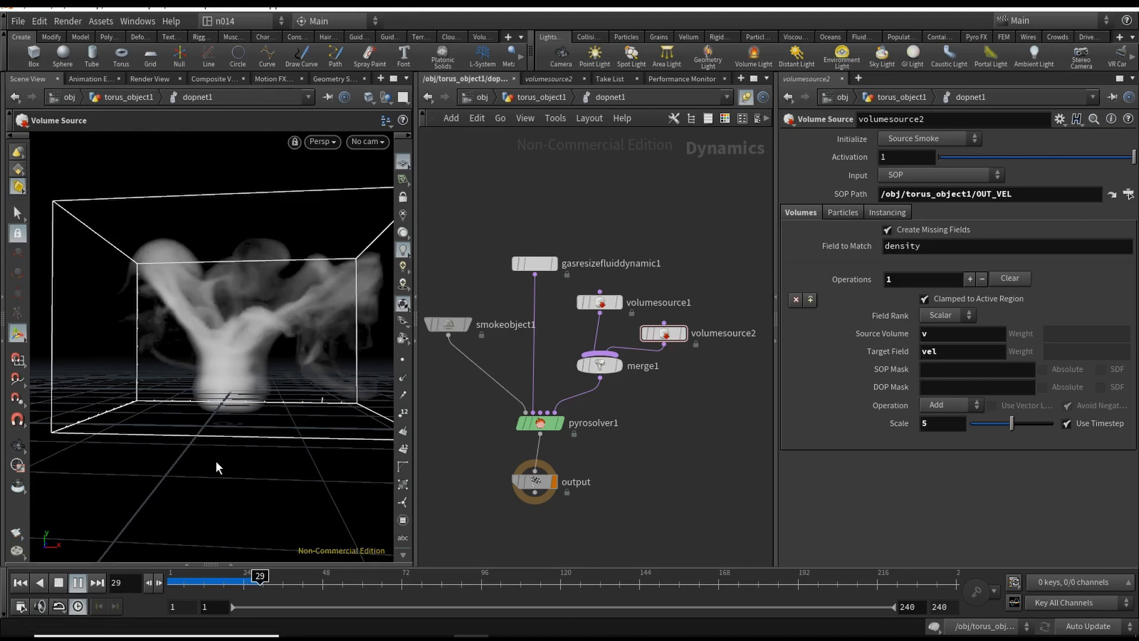
# Return to the torus_object1 network and replay the smoke simulation from the first frame
pyautogui.moveTo(229, 469)
pyautogui.keyDown('alt'); pyautogui.mouseDown()
pyautogui.moveTo(220, 462)
pyautogui.moveTo(254, 458)
pyautogui.moveTo(211, 458)
pyautogui.mouseUp(); pyautogui.keyUp('alt')
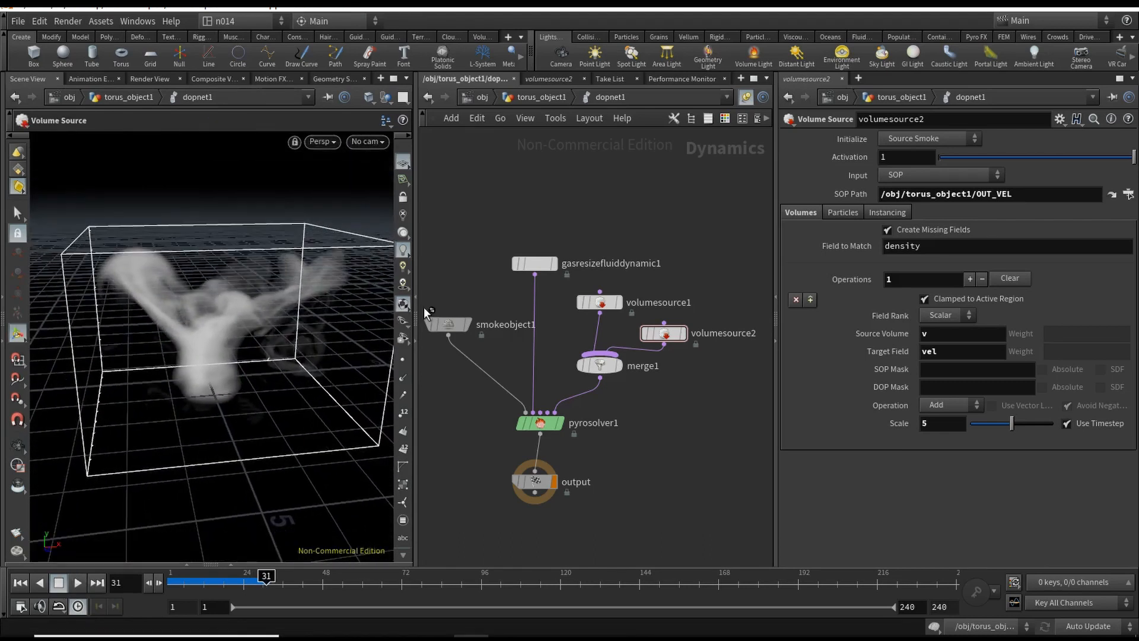
pyautogui.click(541, 98)
pyautogui.moveTo(548, 387); pyautogui.dragTo(554, 364, button='middle')
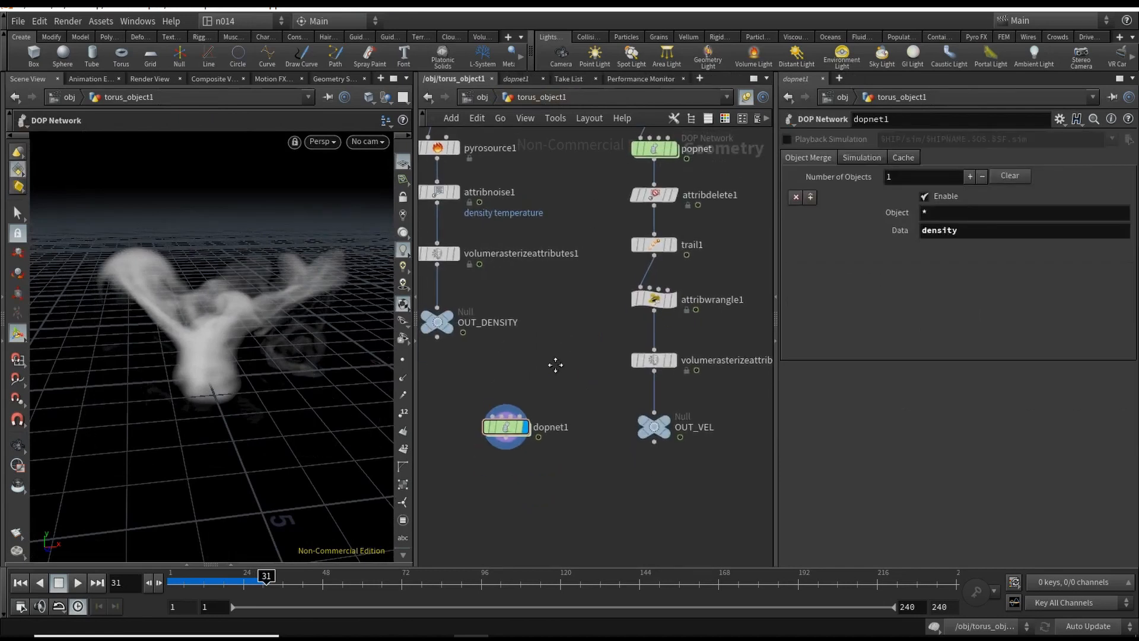
pyautogui.click(19, 582)
pyautogui.click(78, 582)
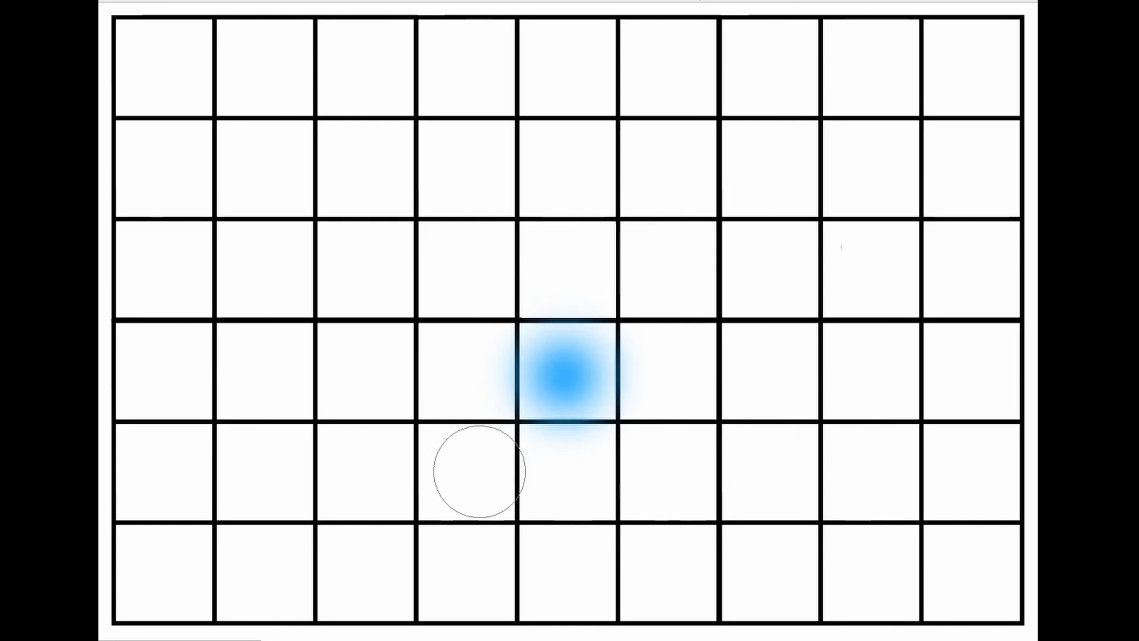
# On the grid drawing, label the blue cell "vel" and sketch red velocity arrows arching from it across the neighbouring cells and back down
pyautogui.moveTo(589, 398)
pyautogui.mouseDown()
pyautogui.moveTo(591, 408)
pyautogui.moveTo(609, 402)
pyautogui.mouseUp()
pyautogui.moveTo(559, 348)
pyautogui.mouseDown()
pyautogui.moveTo(542, 400)
pyautogui.moveTo(565, 358)
pyautogui.mouseUp()
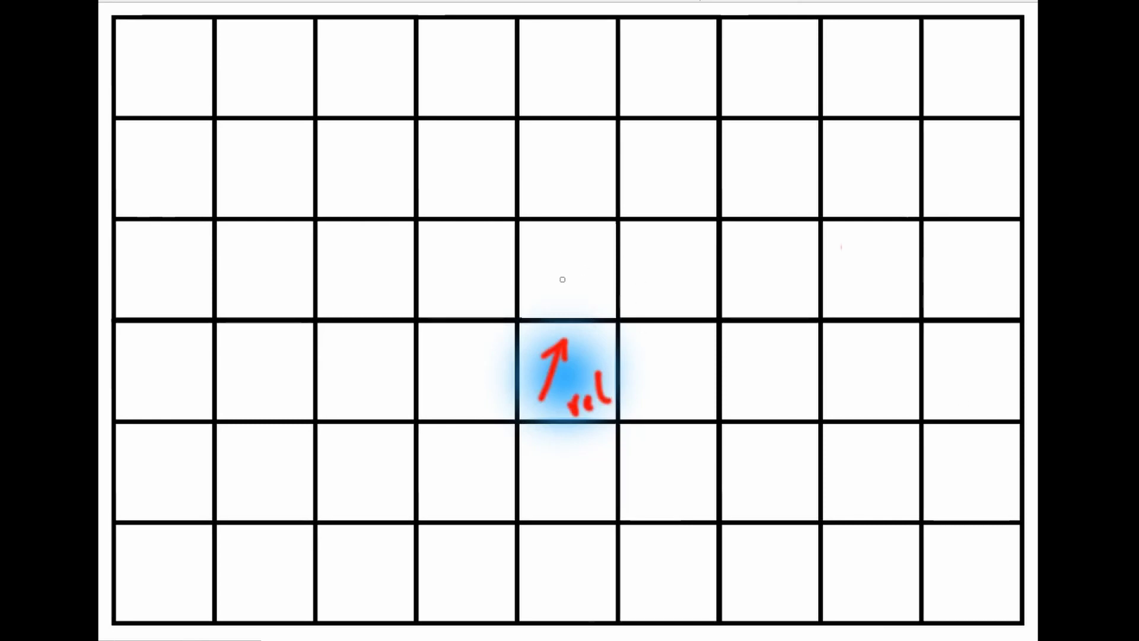
pyautogui.moveTo(553, 293)
pyautogui.mouseDown()
pyautogui.moveTo(580, 250)
pyautogui.moveTo(583, 264)
pyautogui.moveTo(689, 238)
pyautogui.moveTo(690, 253)
pyautogui.mouseUp()
pyautogui.moveTo(643, 190); pyautogui.dragTo(700, 159)
pyautogui.moveTo(686, 158); pyautogui.dragTo(698, 171)
pyautogui.moveTo(746, 199); pyautogui.dragTo(806, 207)
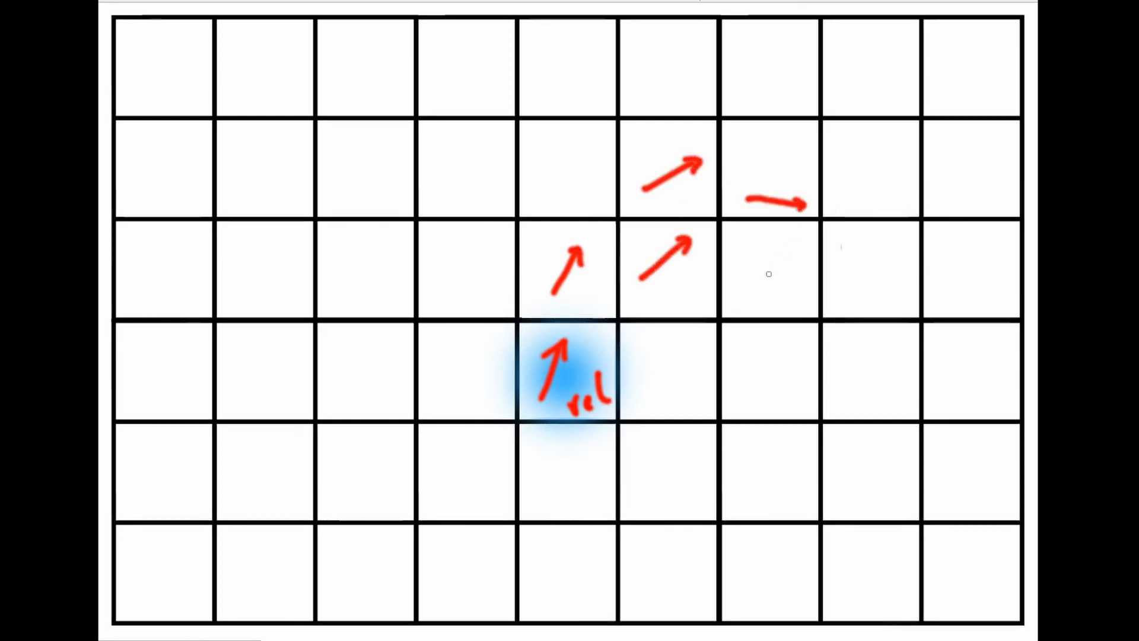
pyautogui.moveTo(765, 268); pyautogui.dragTo(807, 286)
pyautogui.moveTo(863, 261); pyautogui.dragTo(898, 302)
pyautogui.moveTo(868, 361); pyautogui.dragTo(867, 418)
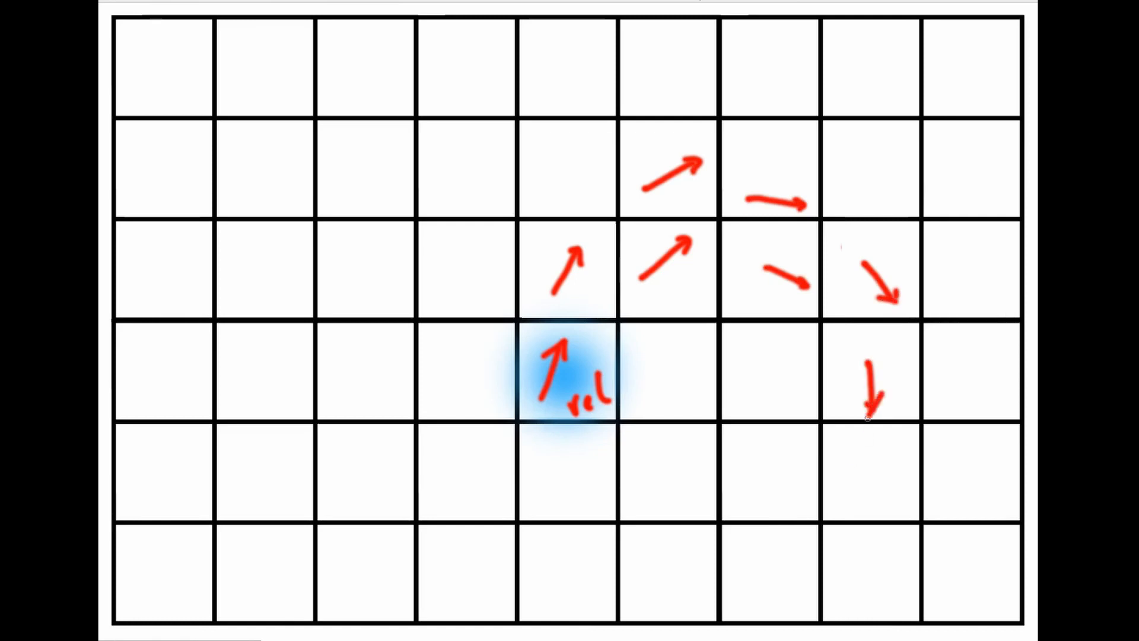
pyautogui.moveTo(859, 457); pyautogui.dragTo(843, 490)
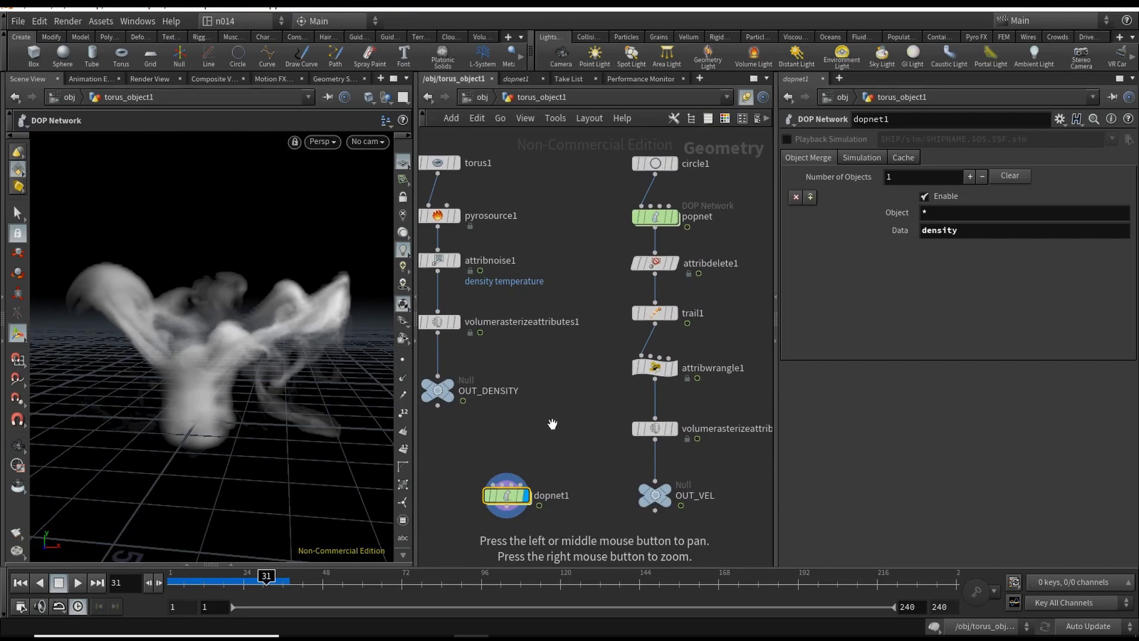
# Add a Time Shift node beside the velocity chain, connect trail1's output to it and display its result
pyautogui.moveTo(551, 434); pyautogui.dragTo(396, 434)
pyautogui.press('Tab')
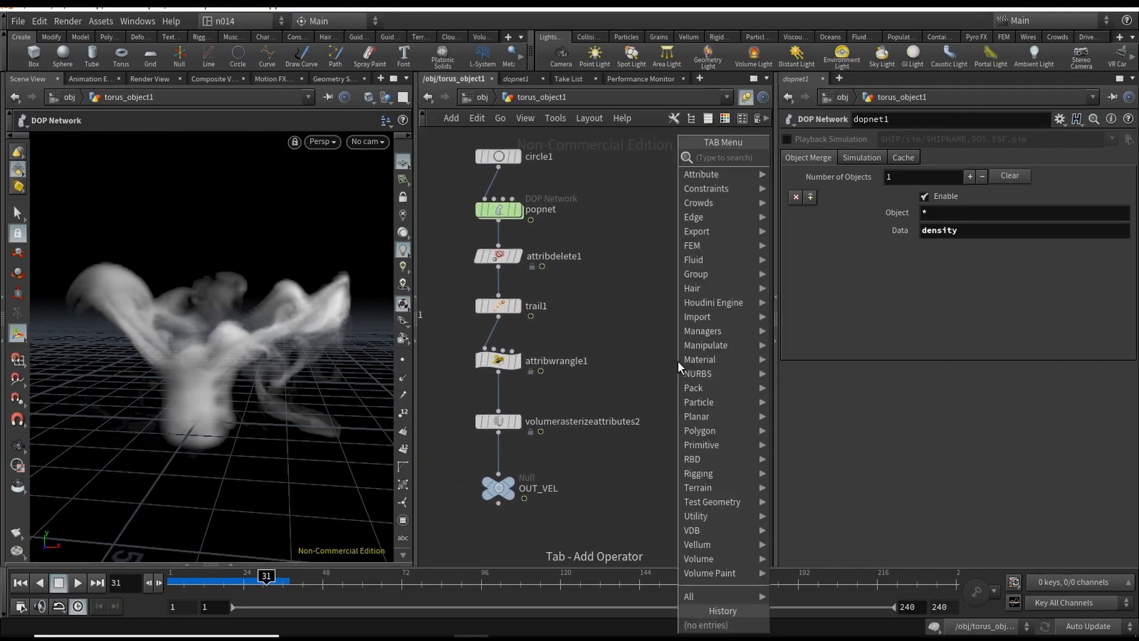
pyautogui.write('time')
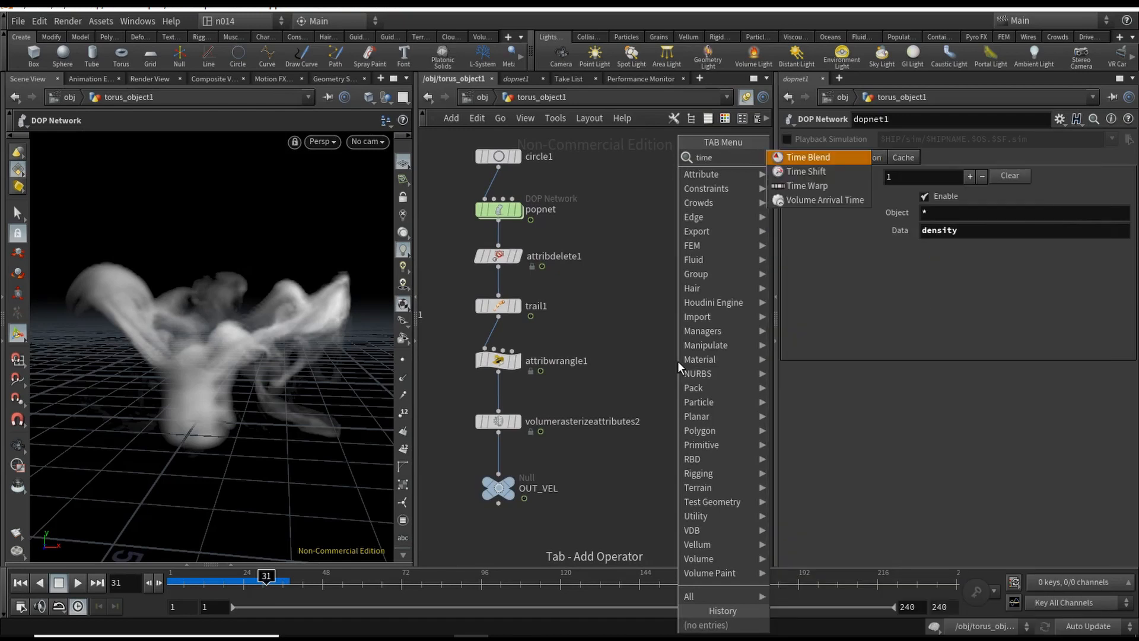
pyautogui.write('shif')
pyautogui.press('Return')
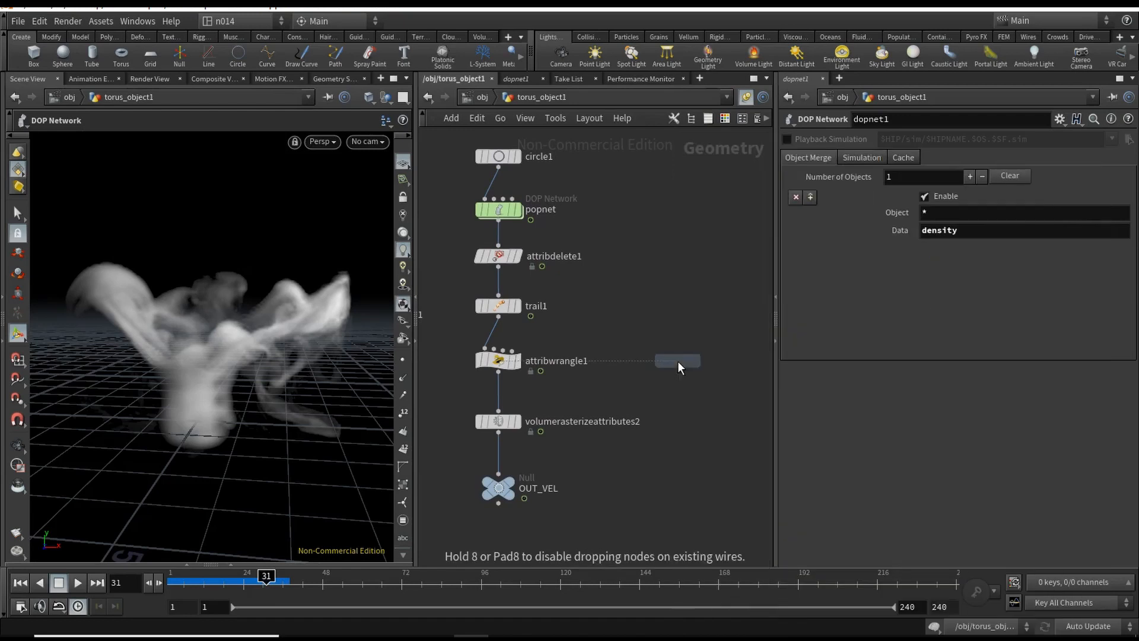
pyautogui.click(697, 355)
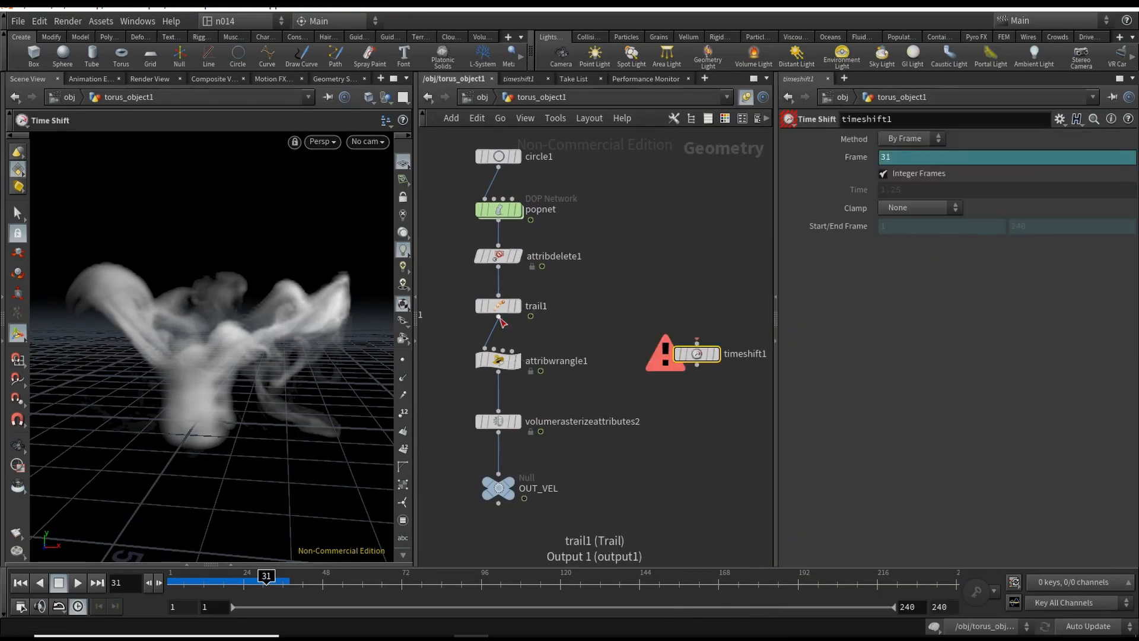
pyautogui.click(531, 316)
pyautogui.click(694, 354)
pyautogui.click(717, 354)
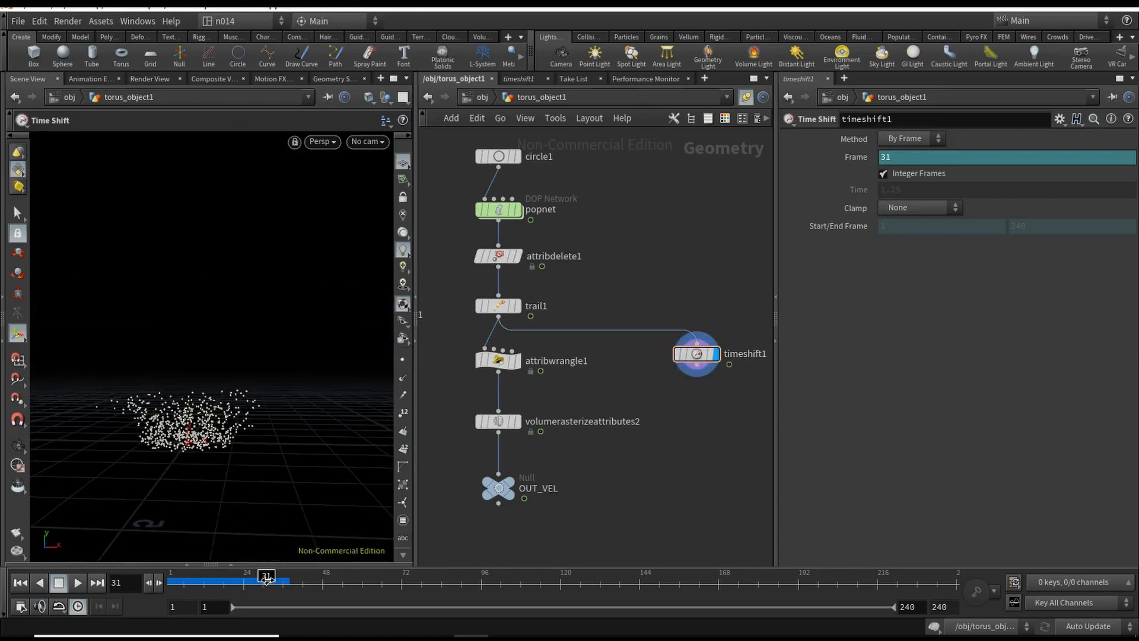
# Freeze timeshift1 at frame 75 by deleting the channels on its Frame parameter, and return the timeline to frame 1
pyautogui.moveTo(266, 578); pyautogui.dragTo(411, 583)
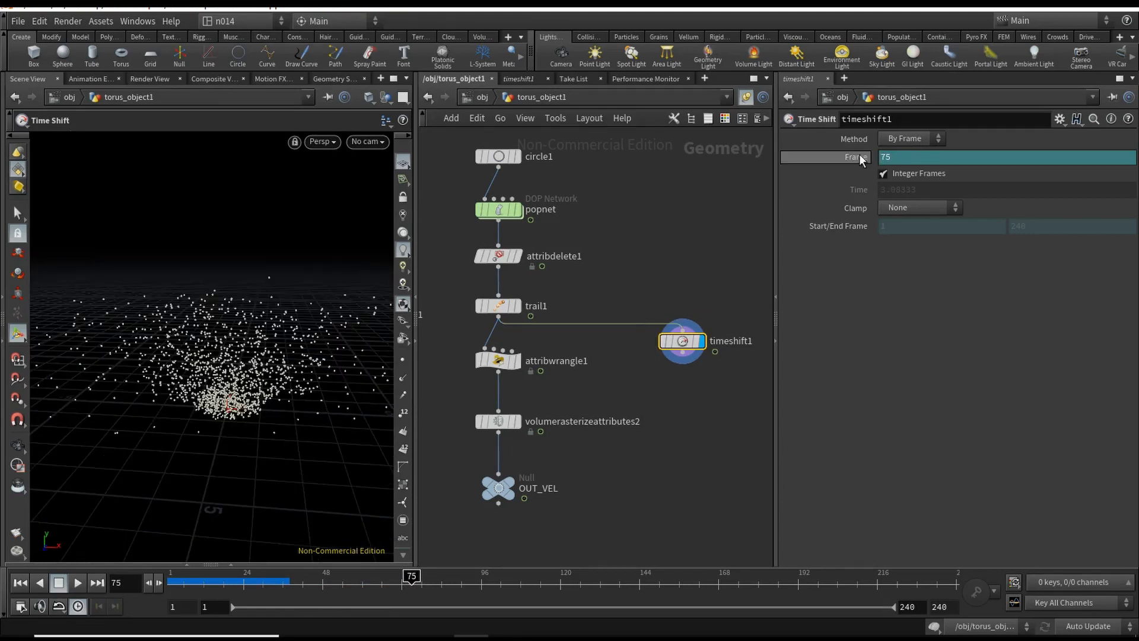
pyautogui.rightClick(863, 164)
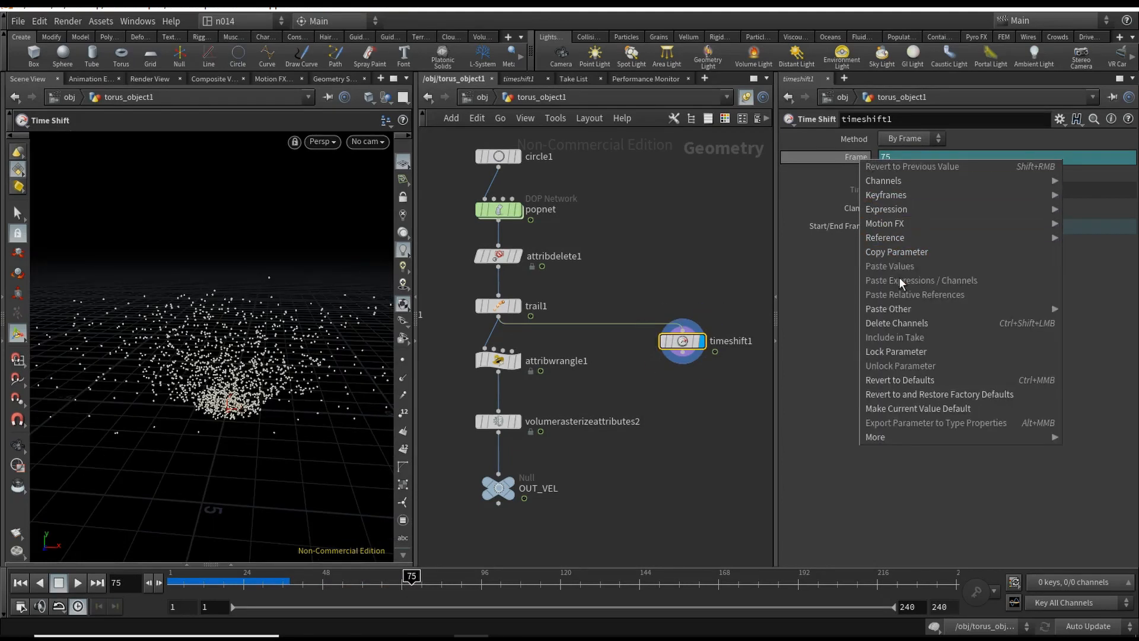
pyautogui.click(910, 324)
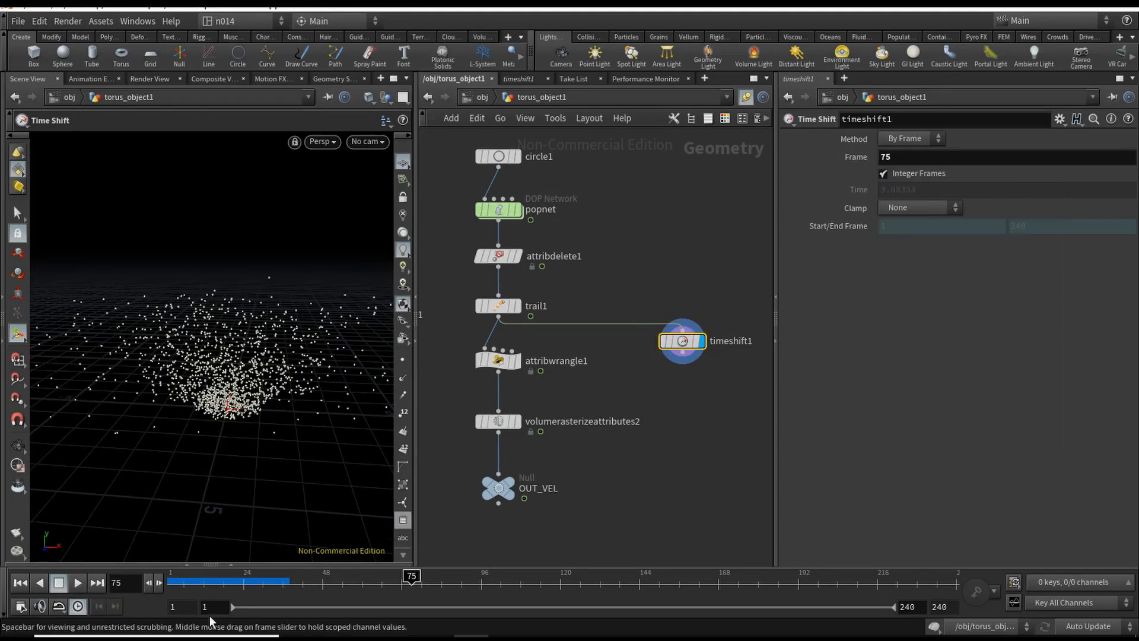
pyautogui.moveTo(188, 587); pyautogui.dragTo(157, 583)
# Add a Box node in the free area above timeshift1
pyautogui.moveTo(674, 372); pyautogui.dragTo(645, 352, button='middle')
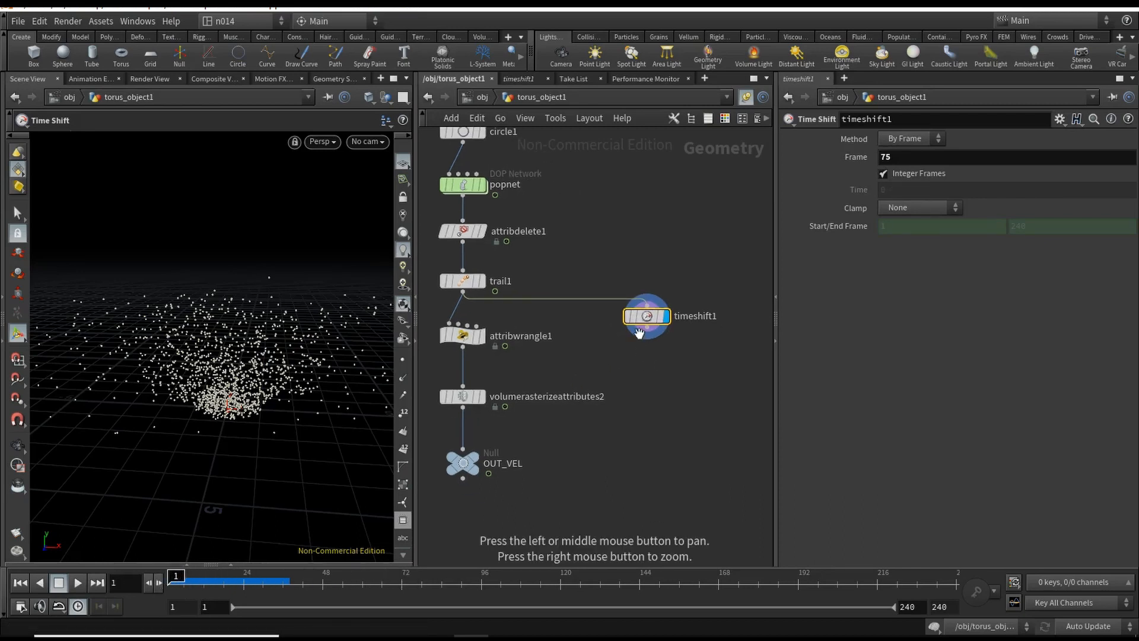
pyautogui.press('Tab')
pyautogui.write('bo')
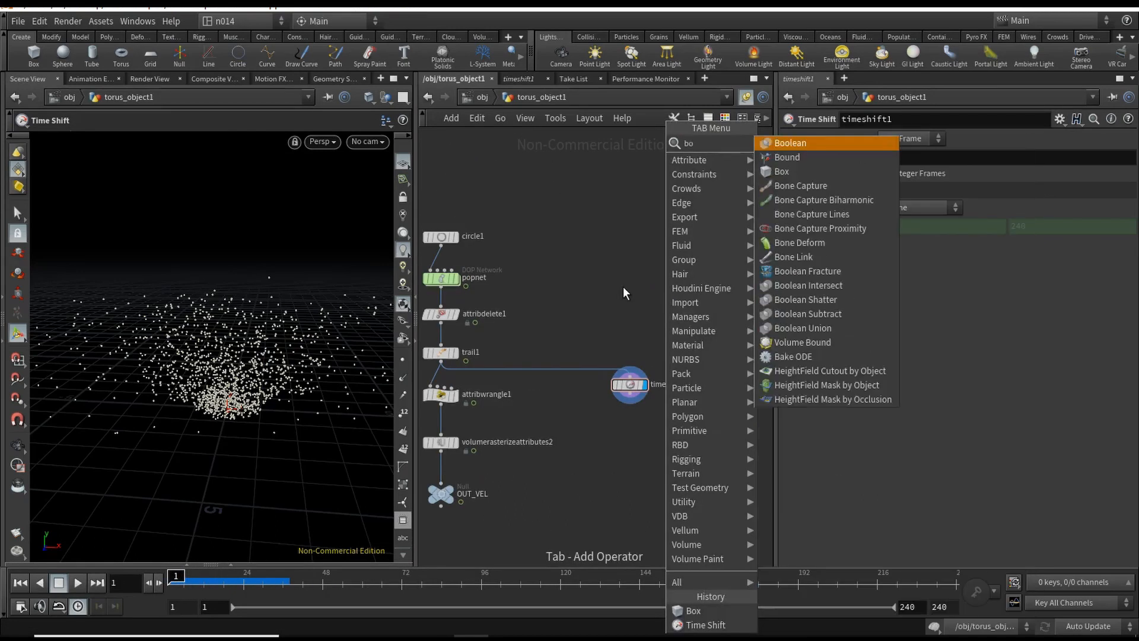
pyautogui.write('x')
pyautogui.press('Return')
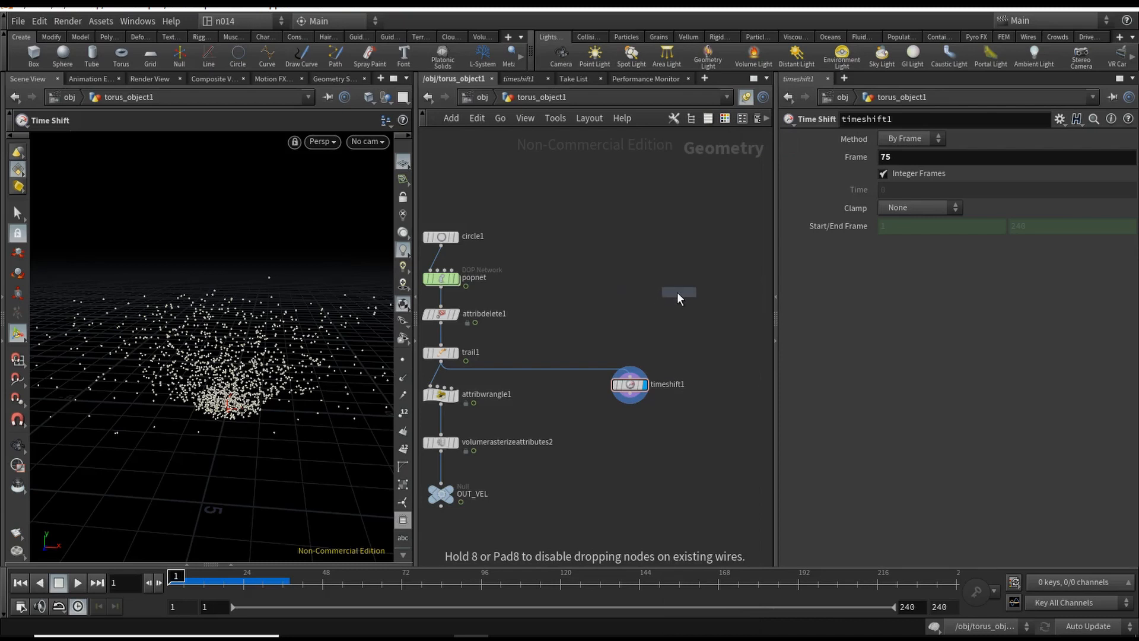
pyautogui.click(681, 278)
pyautogui.moveTo(675, 277); pyautogui.dragTo(694, 271)
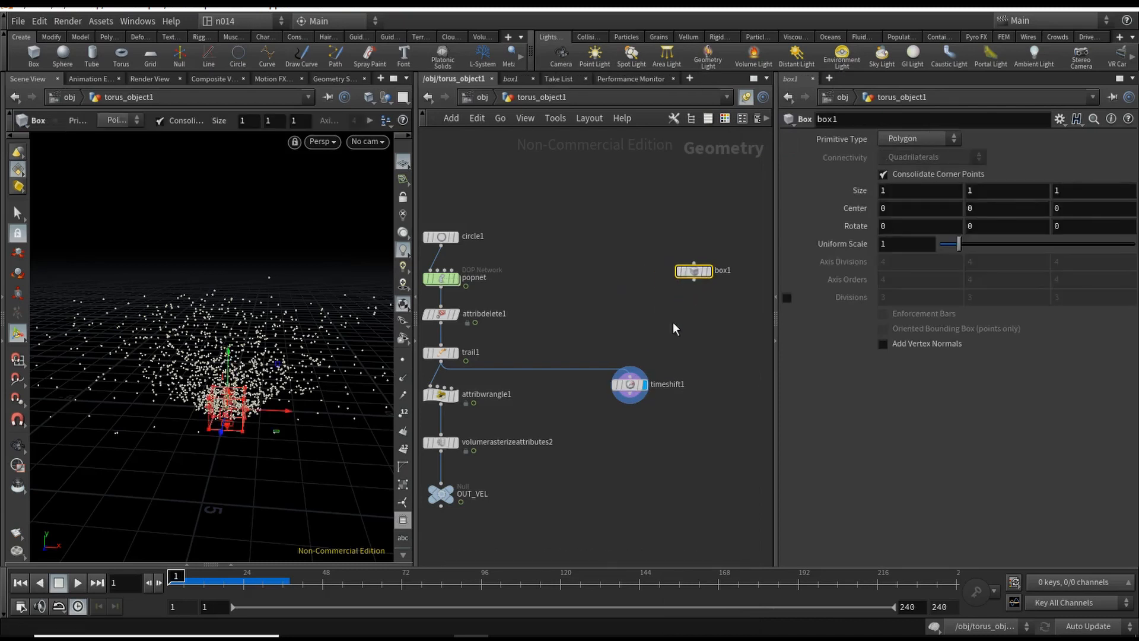
pyautogui.moveTo(678, 319); pyautogui.dragTo(631, 319, button='middle')
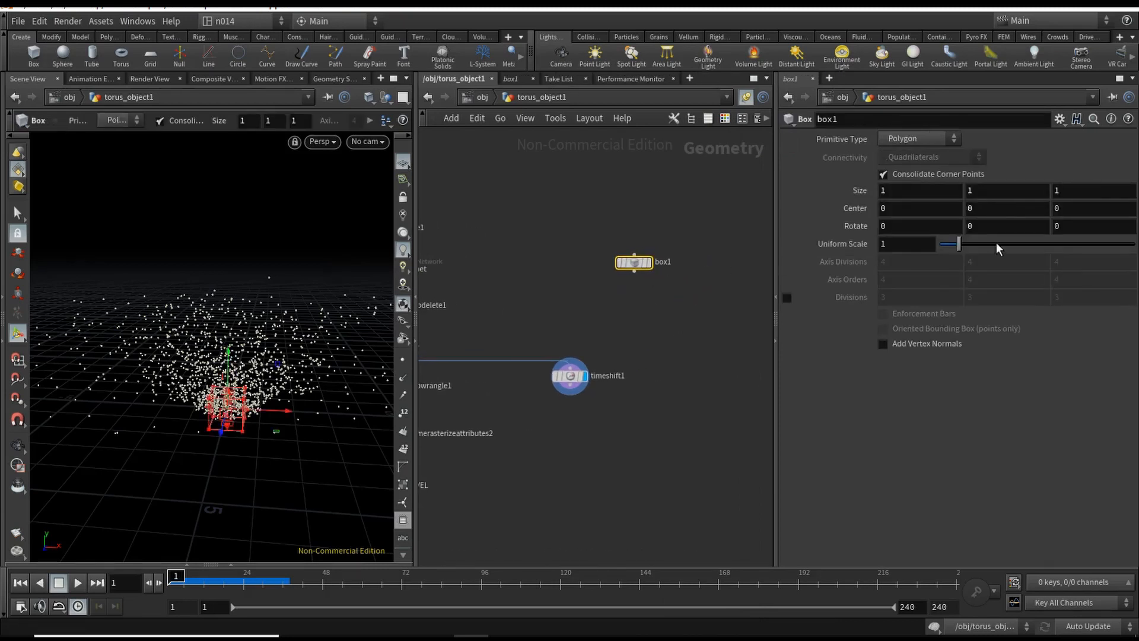
# Set box1's Uniform Scale to about 5.64 and raise its Y center to about 2.79 to surround the particles
pyautogui.moveTo(1000, 245); pyautogui.dragTo(1051, 244)
pyautogui.press('Escape')
pyautogui.keyDown('alt'); pyautogui.moveTo(308, 399); pyautogui.dragTo(291, 374); pyautogui.keyUp('alt')
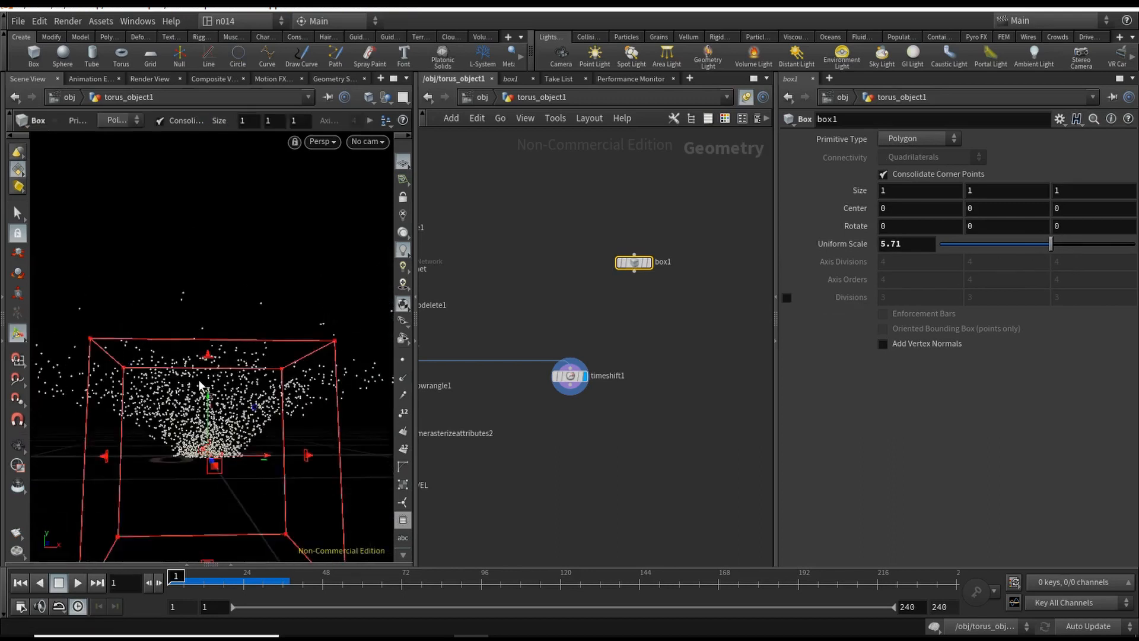
pyautogui.moveTo(212, 413); pyautogui.dragTo(214, 313)
# Add a Scatter node below box1, connect it to the box and display the scattered points
pyautogui.press('Tab')
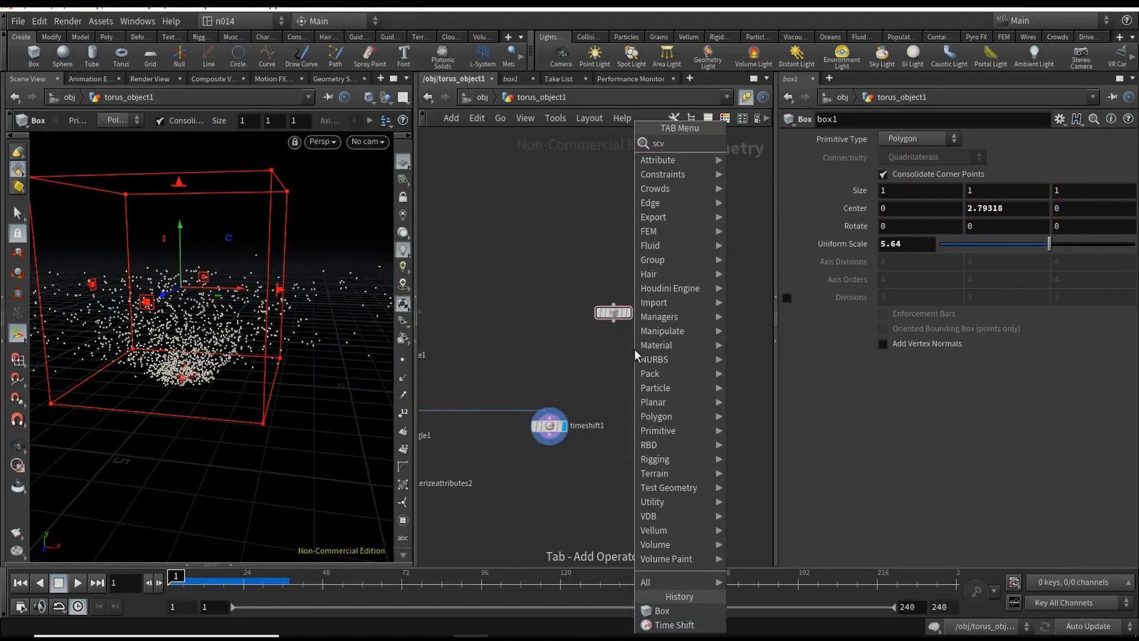
pyautogui.write('scatter')
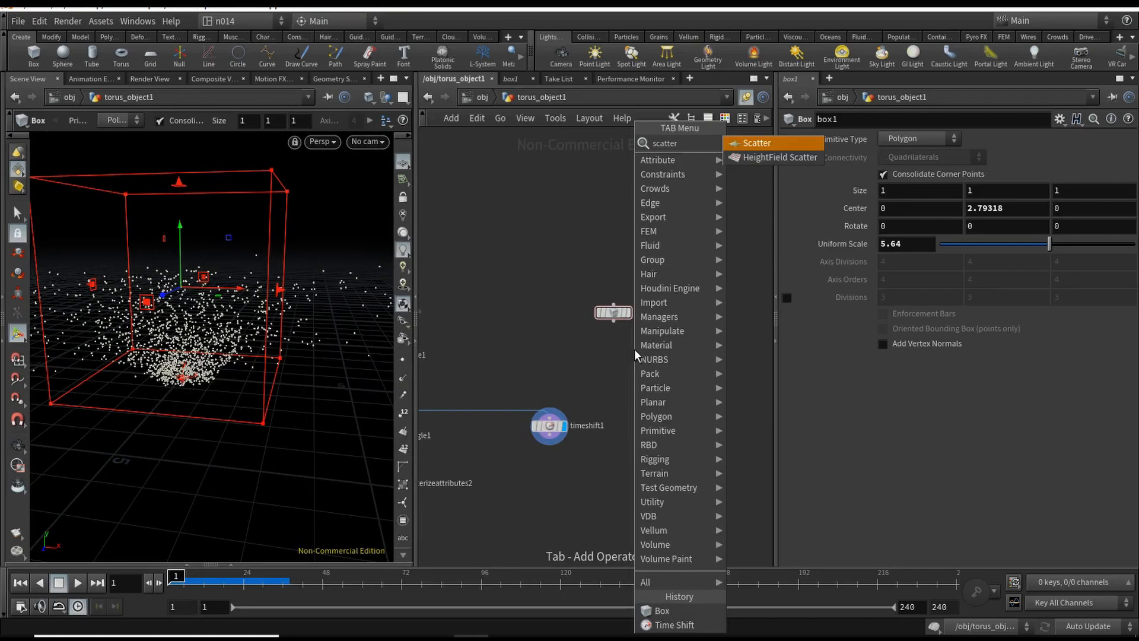
pyautogui.press('Return')
pyautogui.click(657, 391)
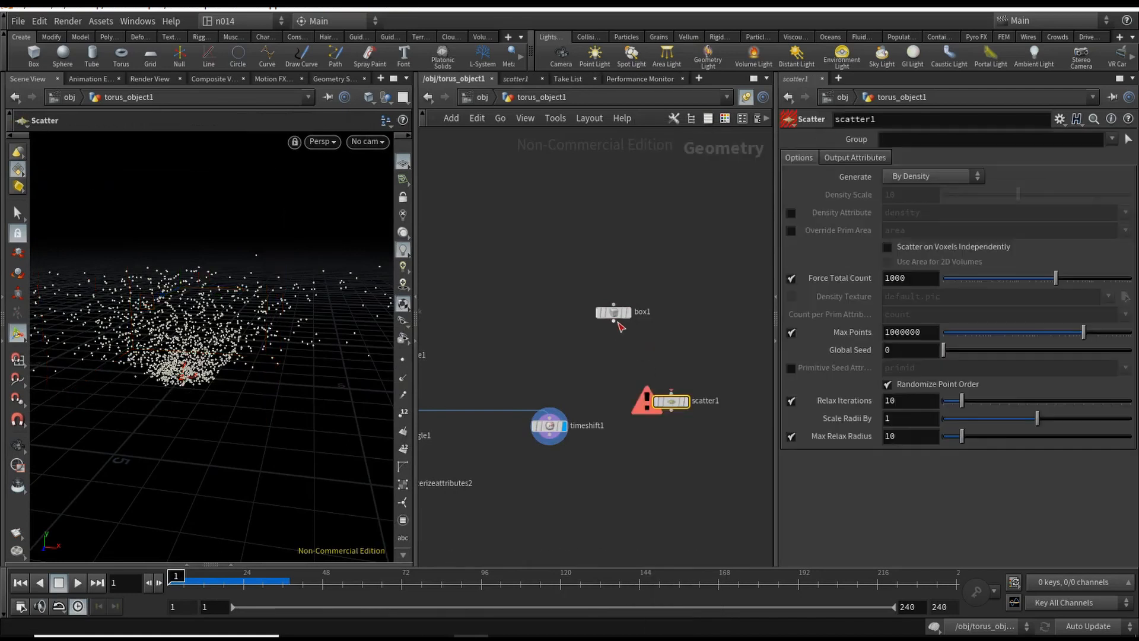
pyautogui.moveTo(669, 401); pyautogui.dragTo(625, 381)
pyautogui.click(643, 380)
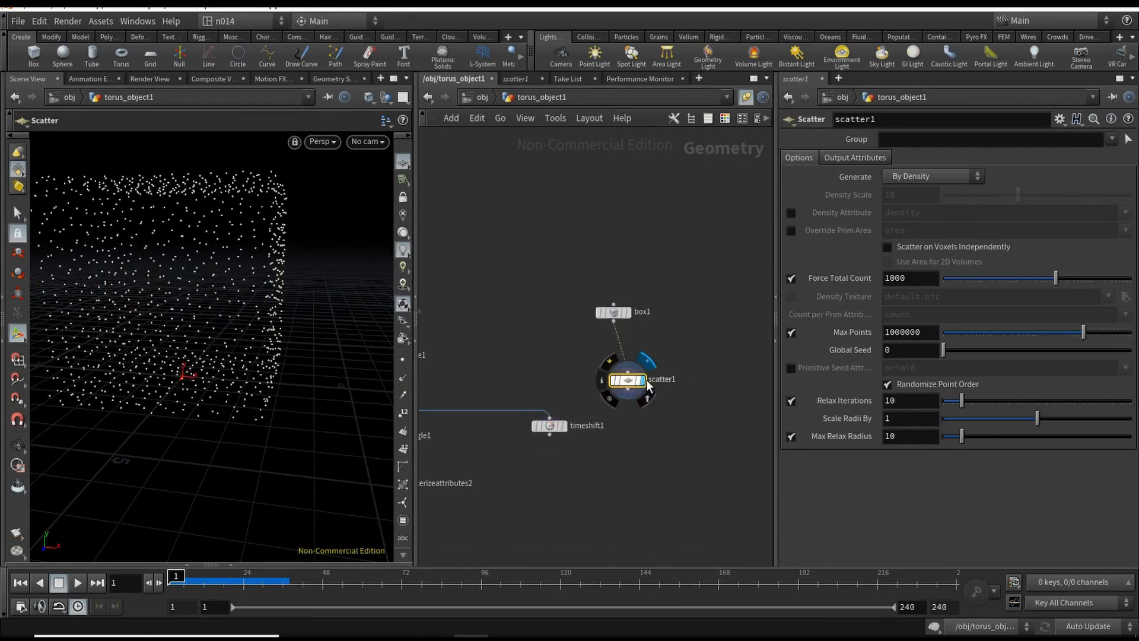
# Insert a VDB from Polygons node between box1 and scatter1
pyautogui.keyDown('alt'); pyautogui.moveTo(324, 385); pyautogui.dragTo(317, 372); pyautogui.keyUp('alt')
pyautogui.moveTo(262, 362); pyautogui.dragTo(244, 357)
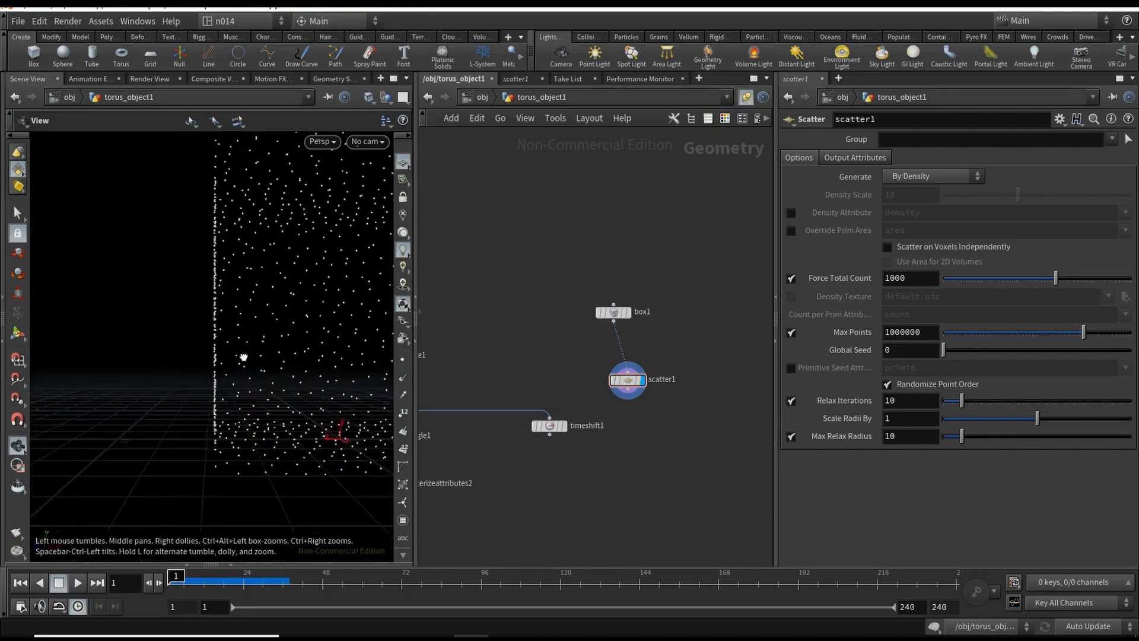
pyautogui.moveTo(244, 357); pyautogui.dragTo(389, 320, button='right')
pyautogui.moveTo(389, 319); pyautogui.dragTo(201, 360)
pyautogui.moveTo(297, 371); pyautogui.dragTo(157, 386, button='right')
pyautogui.press('Tab')
pyautogui.write('vdbfr')
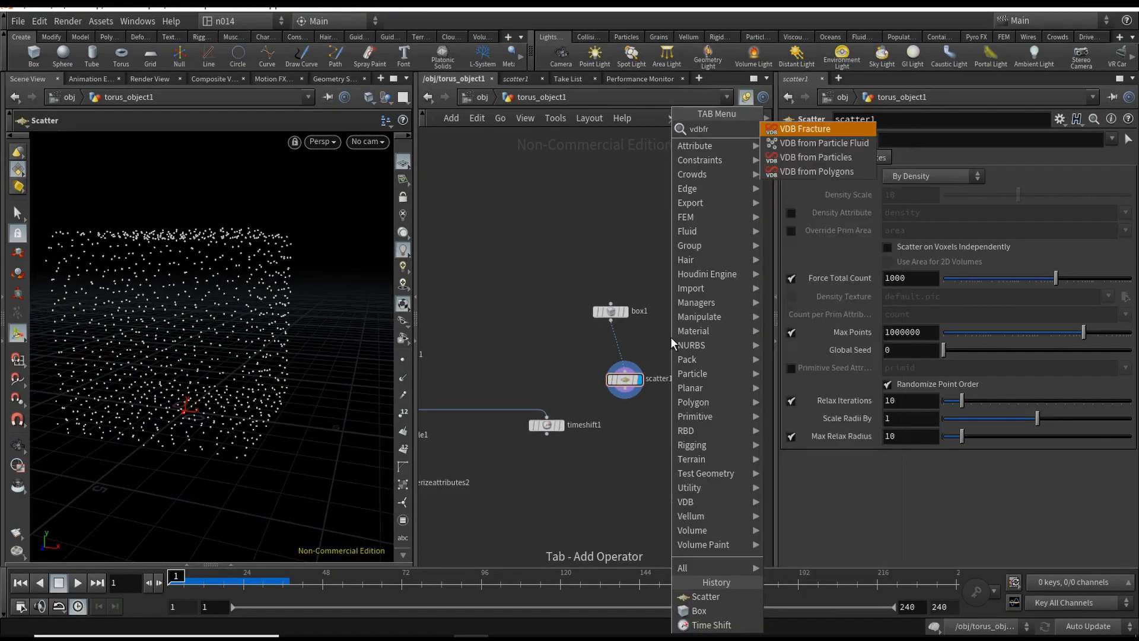
pyautogui.write('ompol')
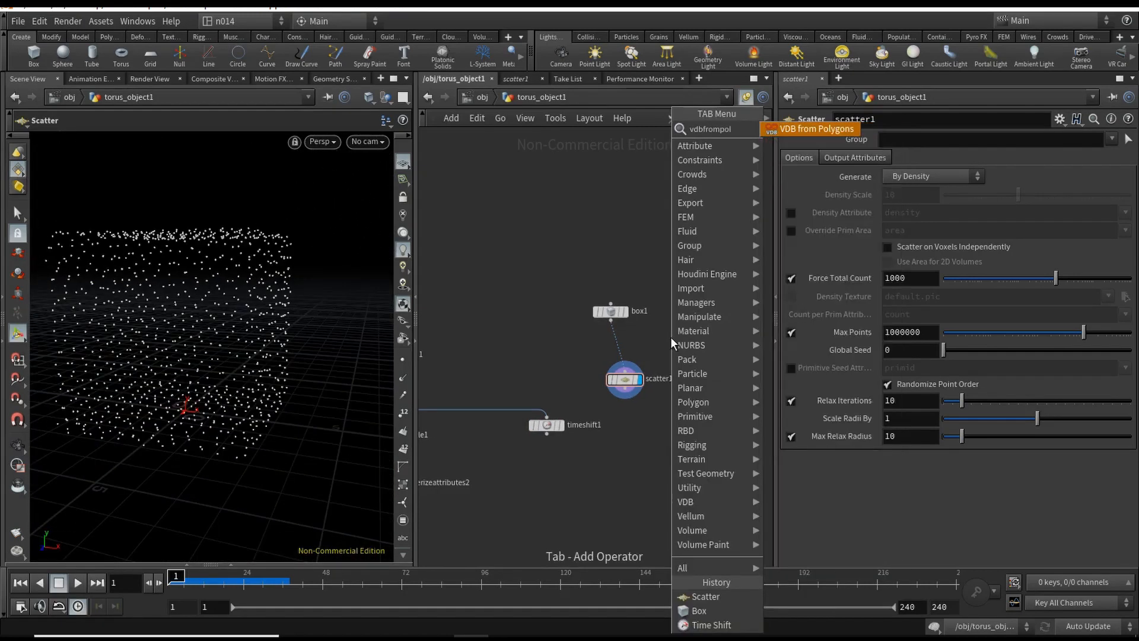
pyautogui.press('Return')
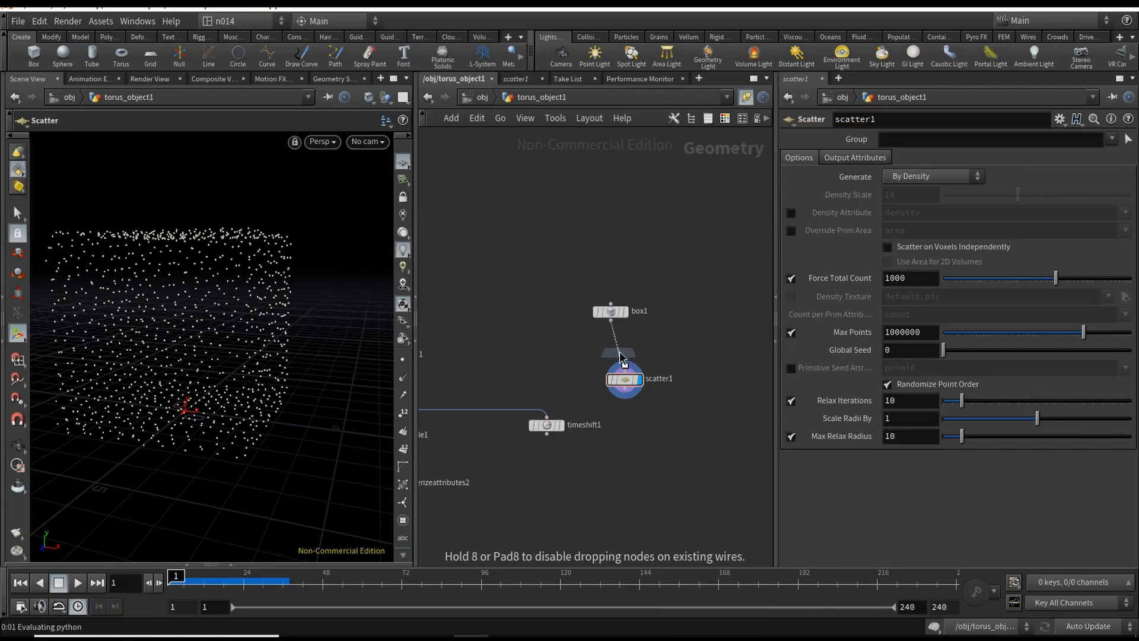
pyautogui.click(619, 350)
# Turn off Distance VDB and enable the density Fog VDB on vdbfrompolygons1 so points fill the box's interior
pyautogui.click(786, 175)
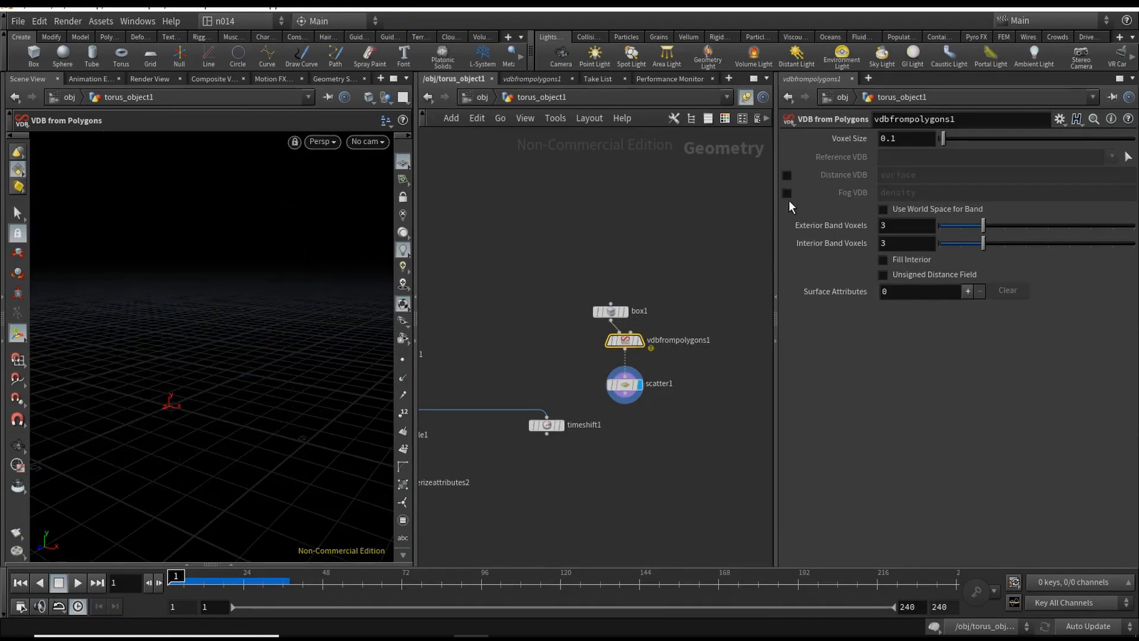
pyautogui.click(788, 193)
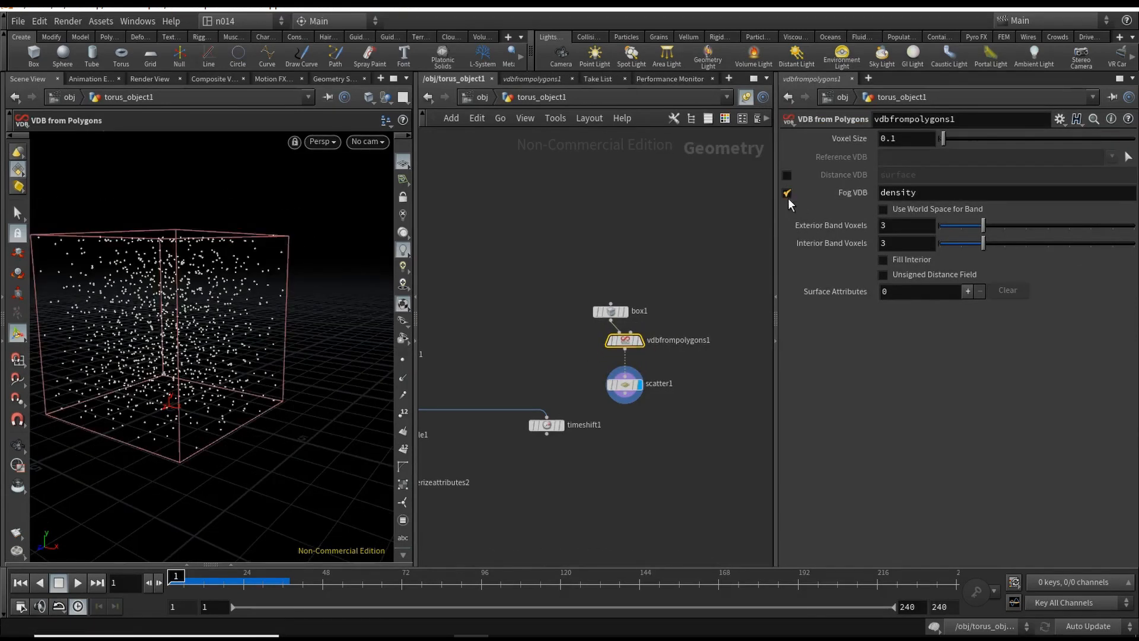
pyautogui.press('Escape')
pyautogui.moveTo(313, 378)
pyautogui.mouseDown()
pyautogui.moveTo(275, 354)
pyautogui.moveTo(318, 374)
pyautogui.mouseUp()
# Set scatter1's Force Total Count to 5000
pyautogui.click(625, 384)
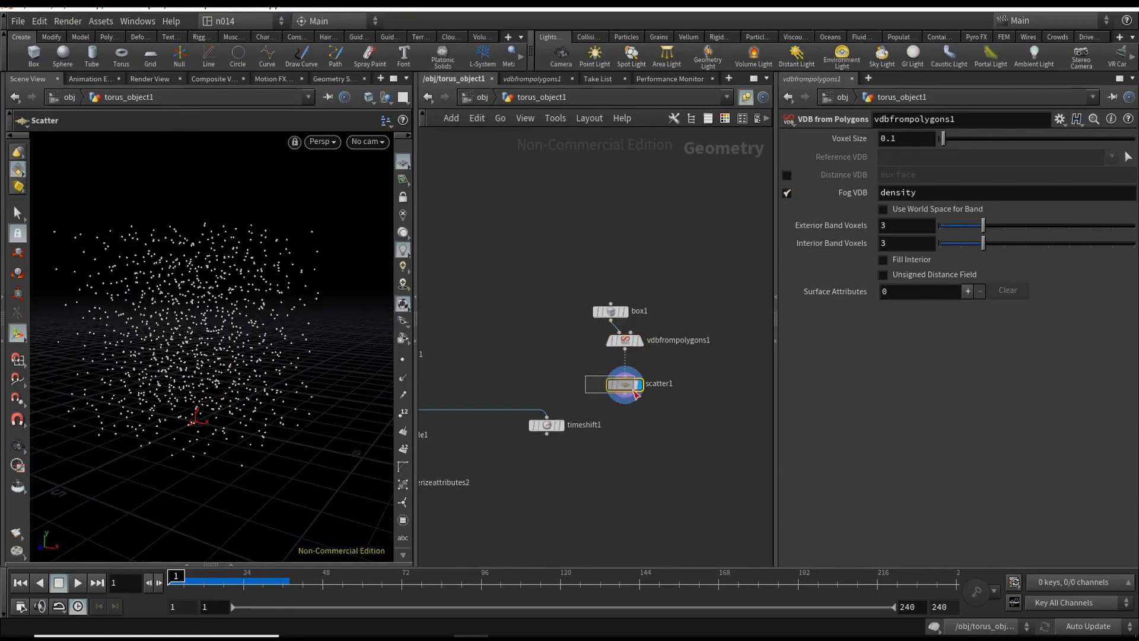
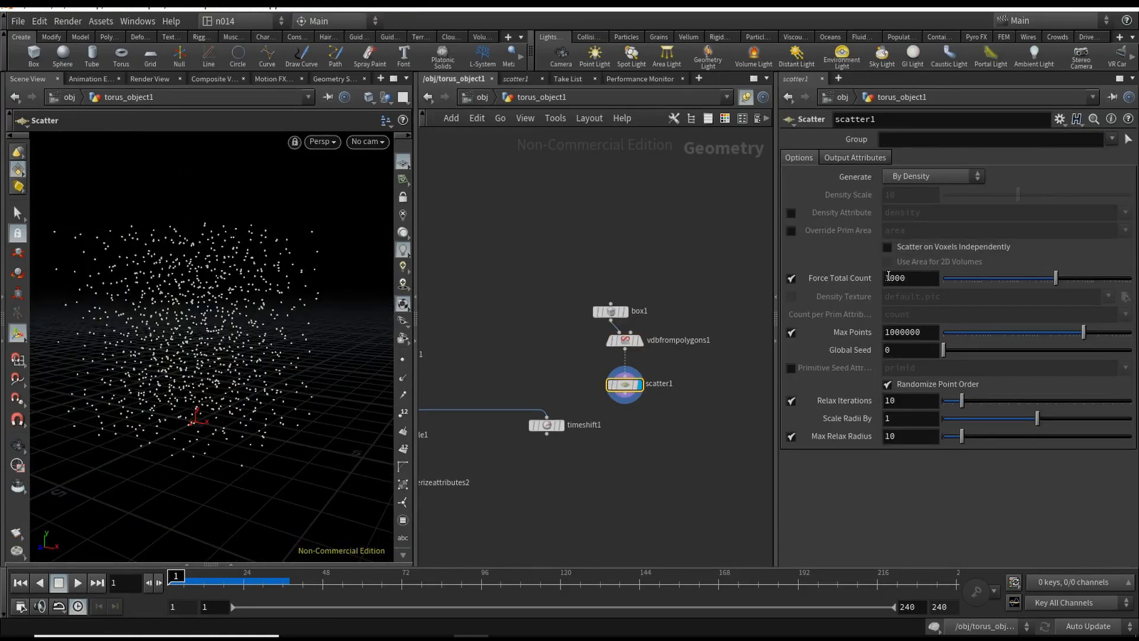
pyautogui.click(888, 277)
pyautogui.write('5')
pyautogui.press('Return')
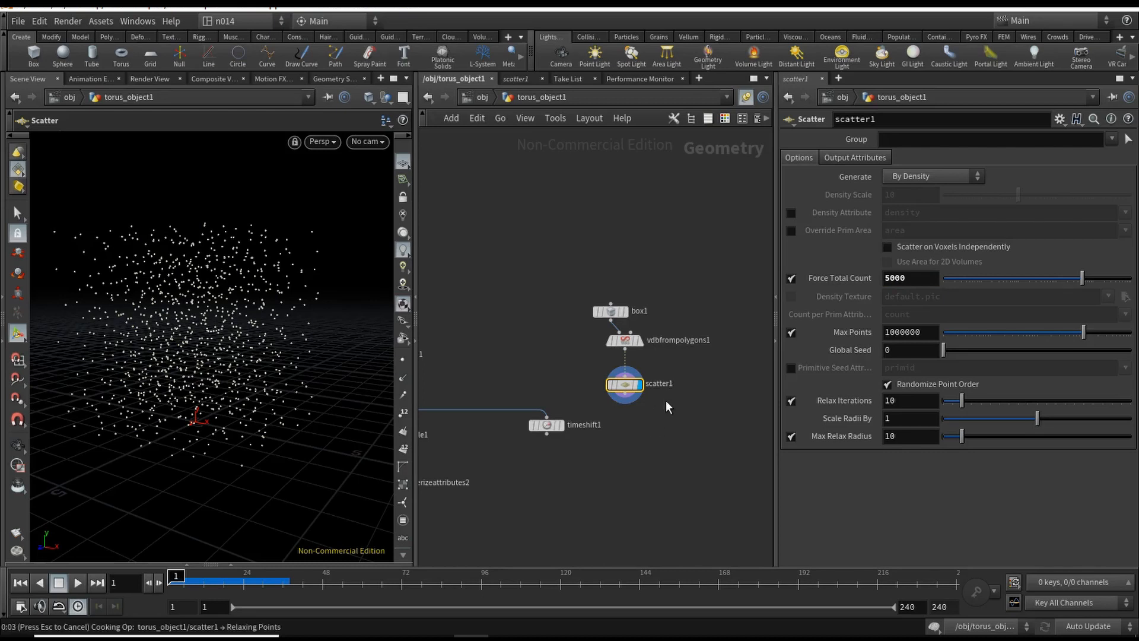
# Add an Attribute VOP node below scatter1 and wire scatter1 into its first input
pyautogui.moveTo(638, 369); pyautogui.dragTo(640, 340, button='middle')
pyautogui.press('Tab')
pyautogui.write('at')
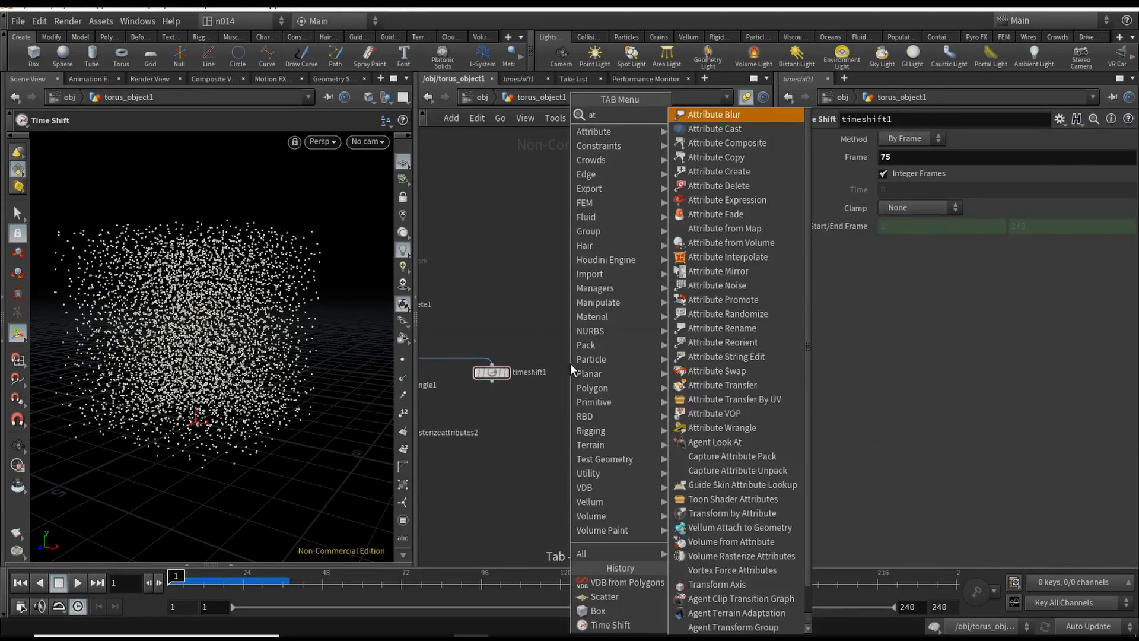
pyautogui.write('tri')
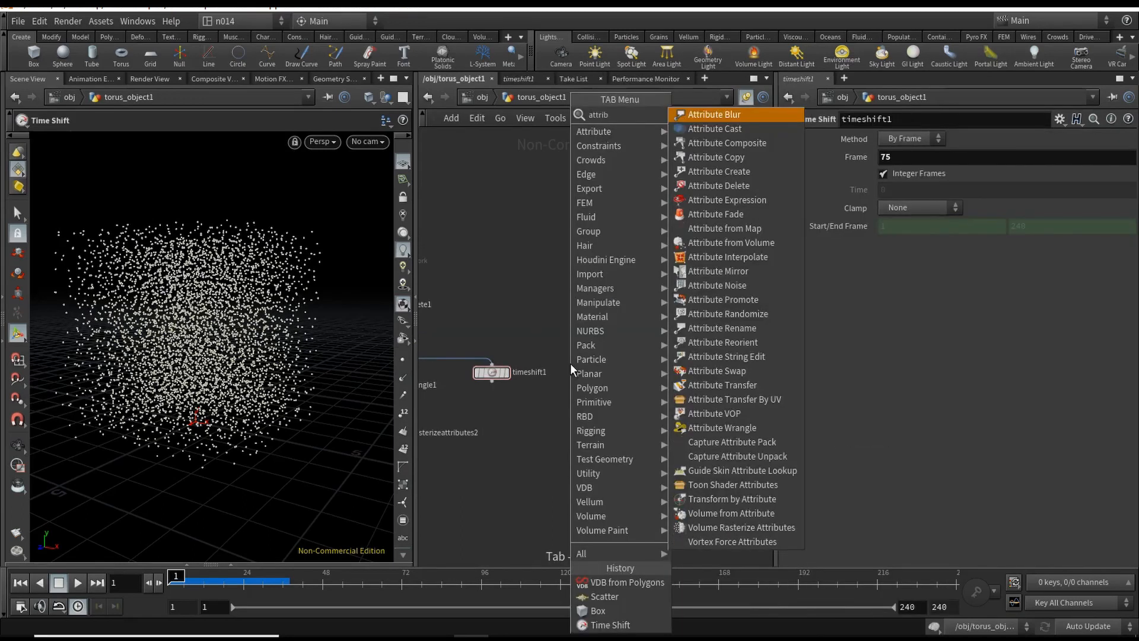
pyautogui.write('bvo')
pyautogui.press('Return')
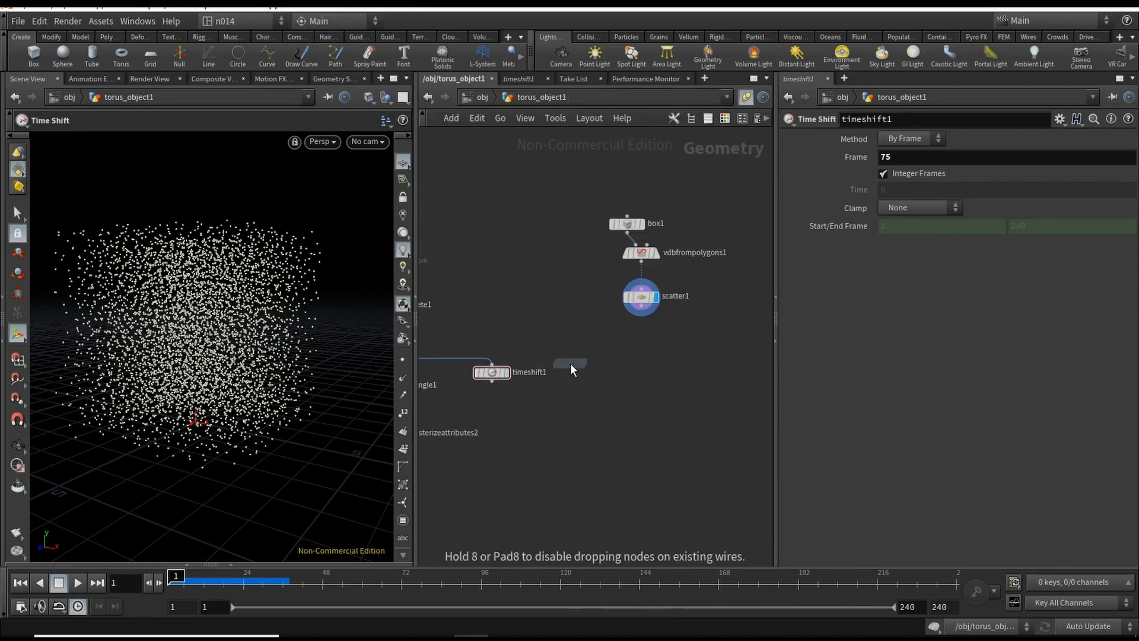
pyautogui.click(633, 401)
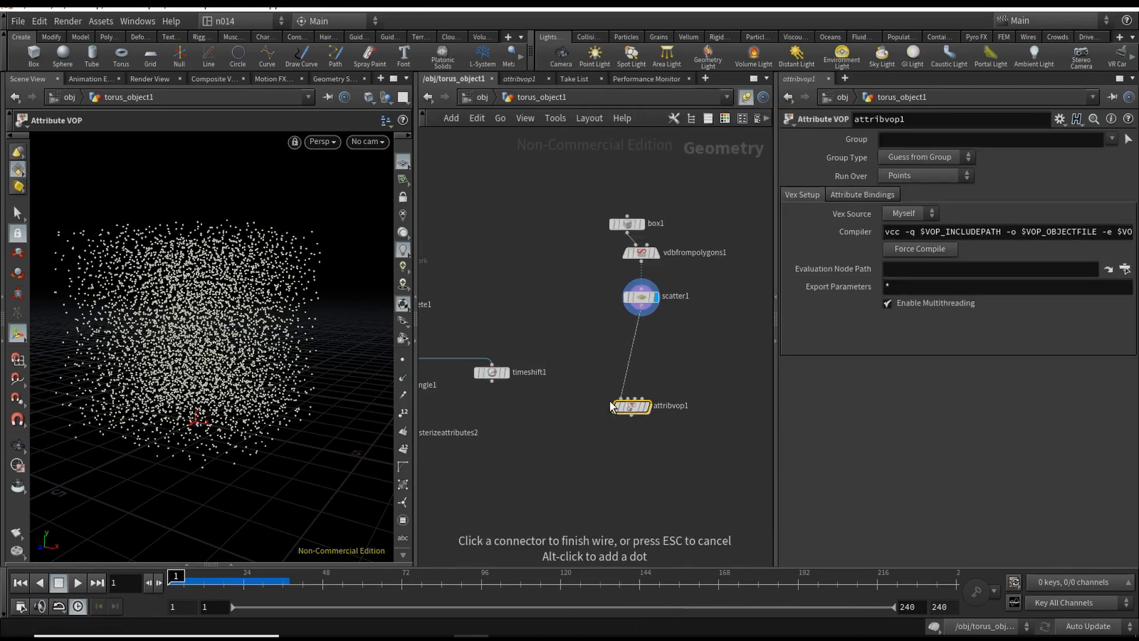
pyautogui.scroll(2, 600, 340)
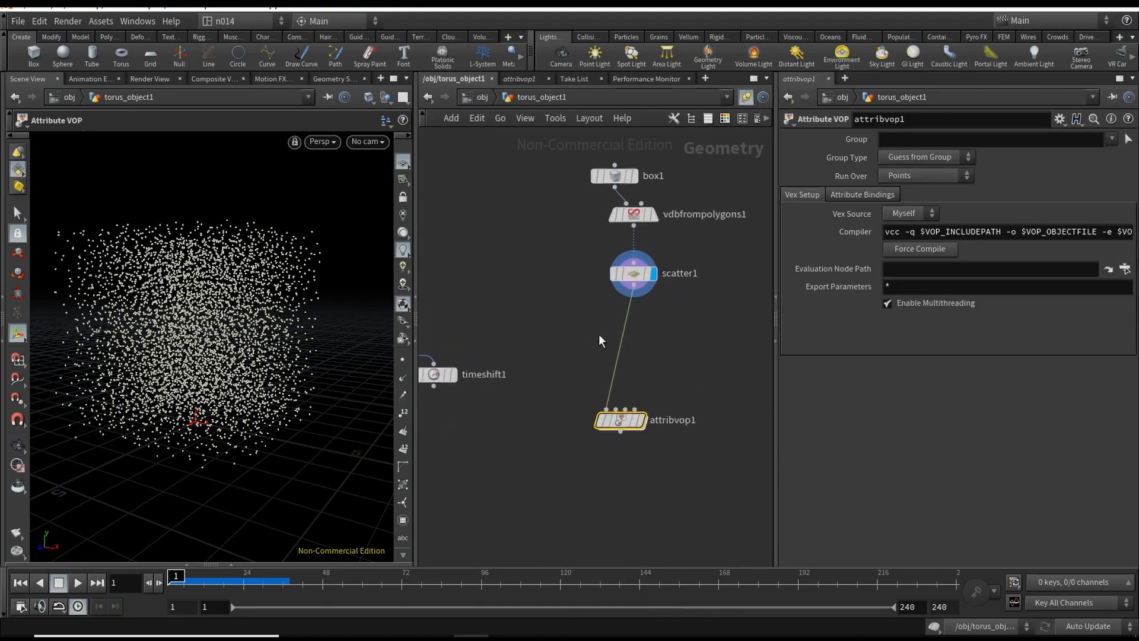
# Connect timeshift1 to the second input of attribvop1 and display attribvop1, keeping the nodes neatly arranged
pyautogui.moveTo(554, 158); pyautogui.dragTo(614, 326)
pyautogui.moveTo(505, 403); pyautogui.dragTo(568, 349, button='middle')
pyautogui.click(498, 333)
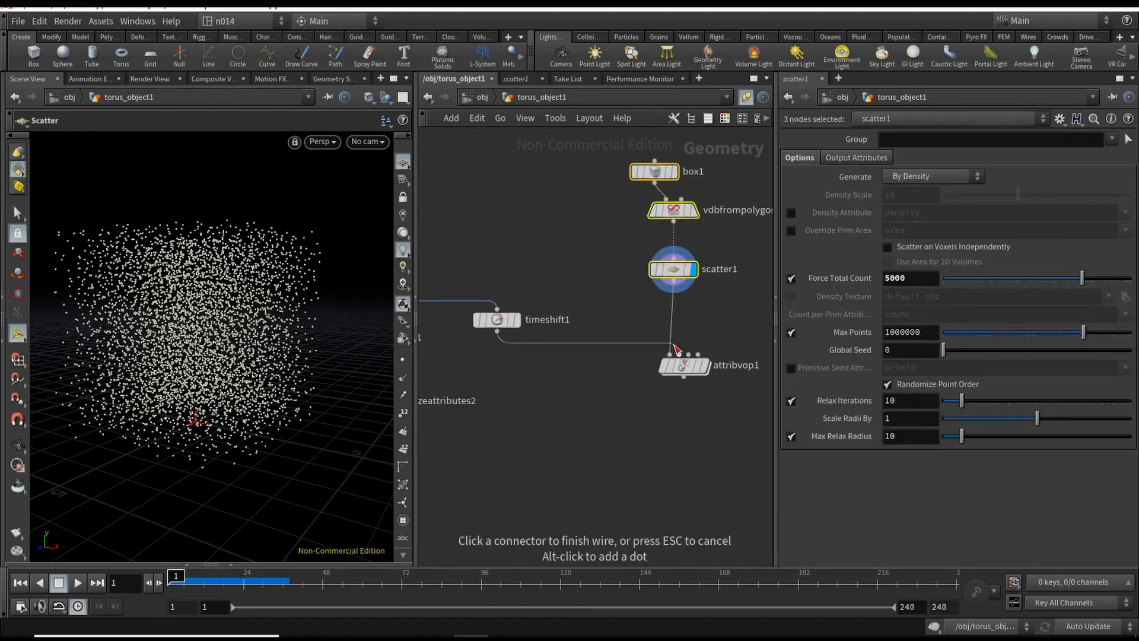
pyautogui.click(681, 355)
pyautogui.moveTo(683, 363); pyautogui.dragTo(641, 363)
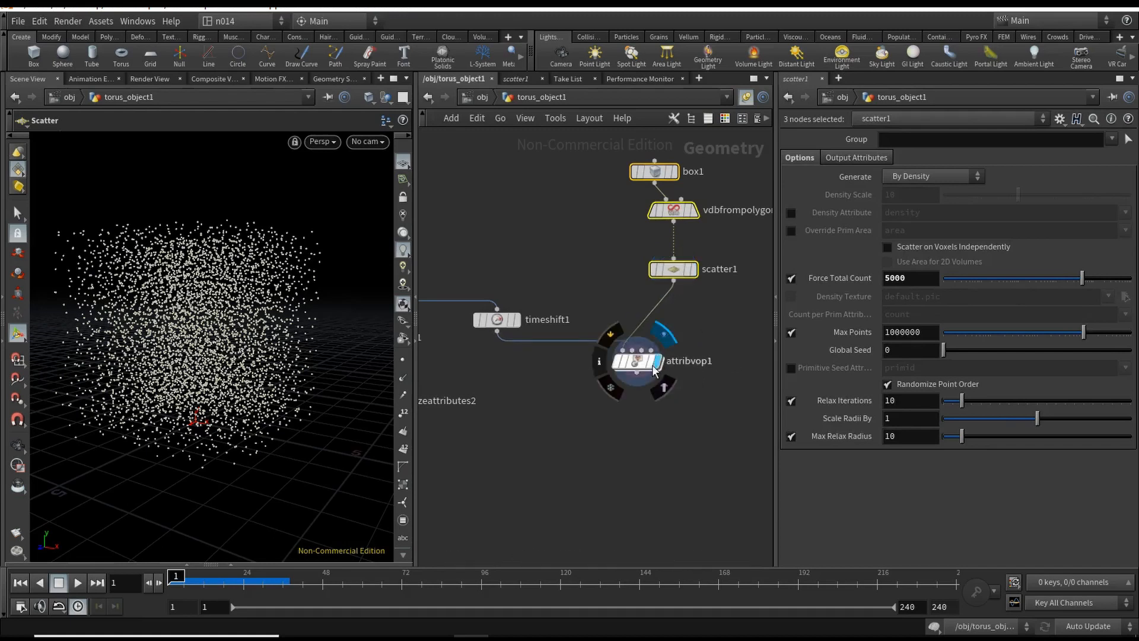
# Go inside attribvop1 and add a Point Cloud Open node between the global parameters and the output
pyautogui.doubleClick(641, 365)
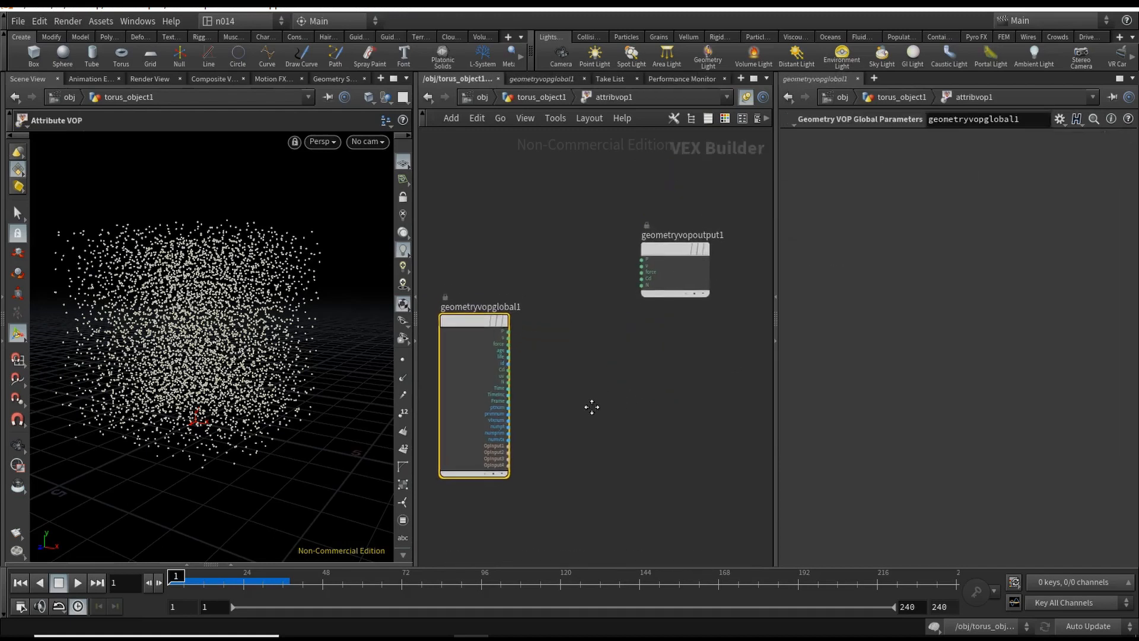
pyautogui.press('Tab')
pyautogui.write('pcop')
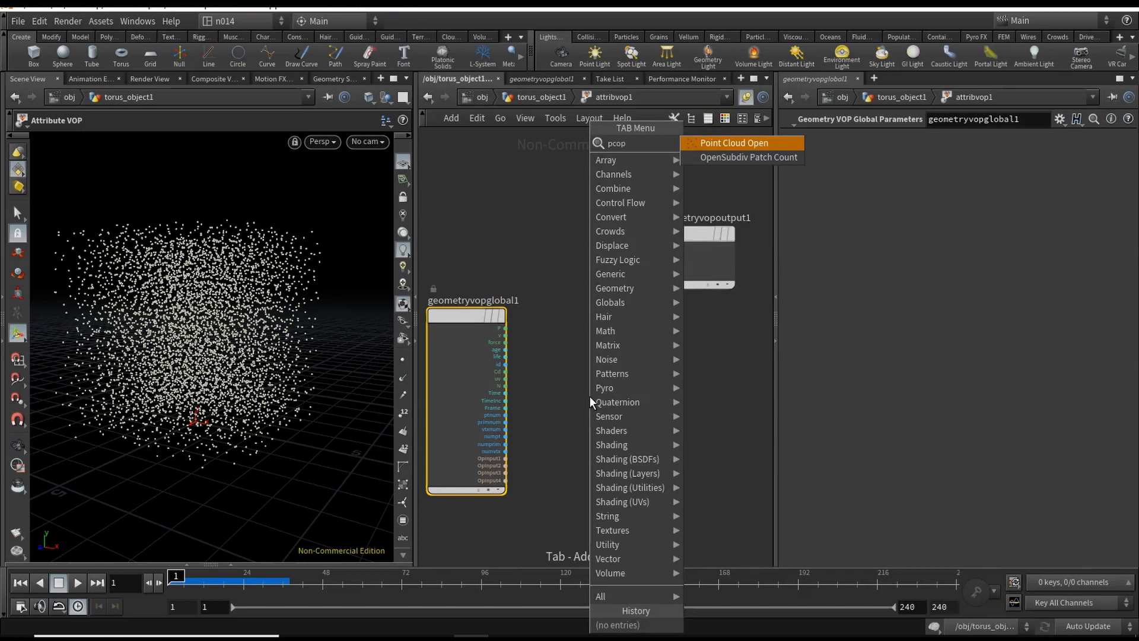
pyautogui.press('Return')
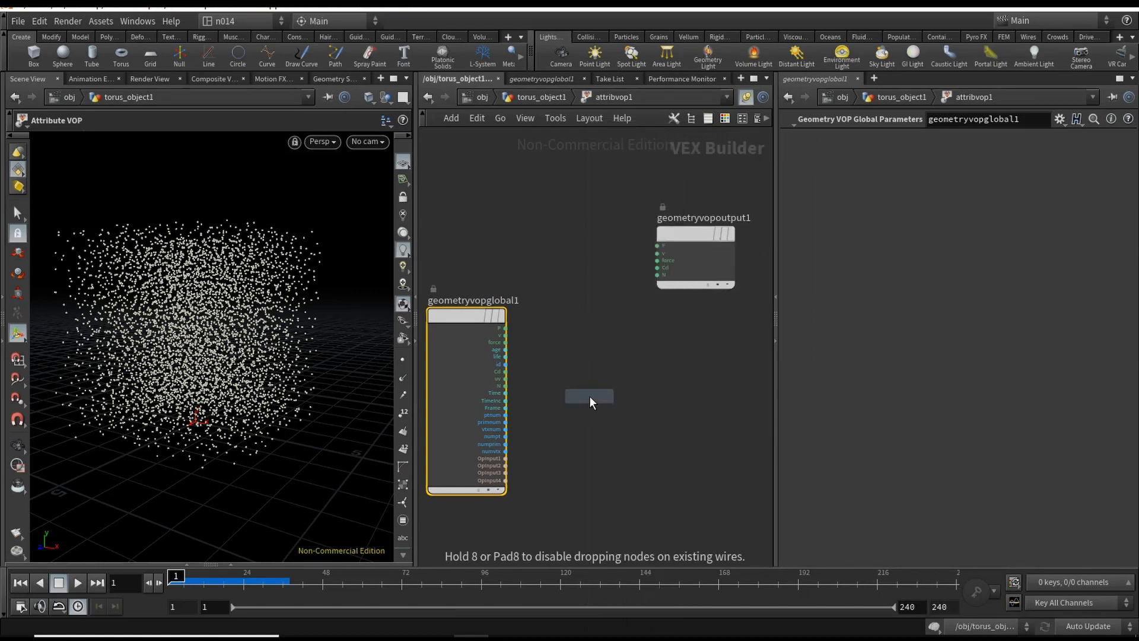
pyautogui.click(612, 363)
# Wire the global P to pcopen1's P input and OpInput2 to its file input
pyautogui.scroll(2, 563, 374)
pyautogui.click(489, 315)
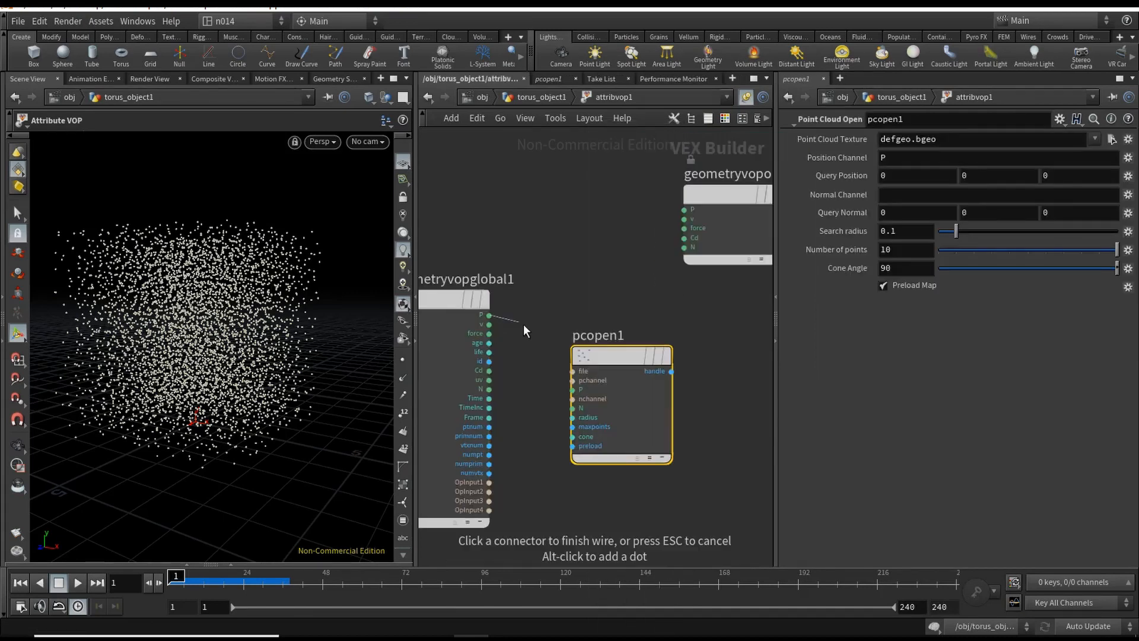
pyautogui.click(572, 389)
pyautogui.click(587, 306)
pyautogui.scroll(-1, 552, 356)
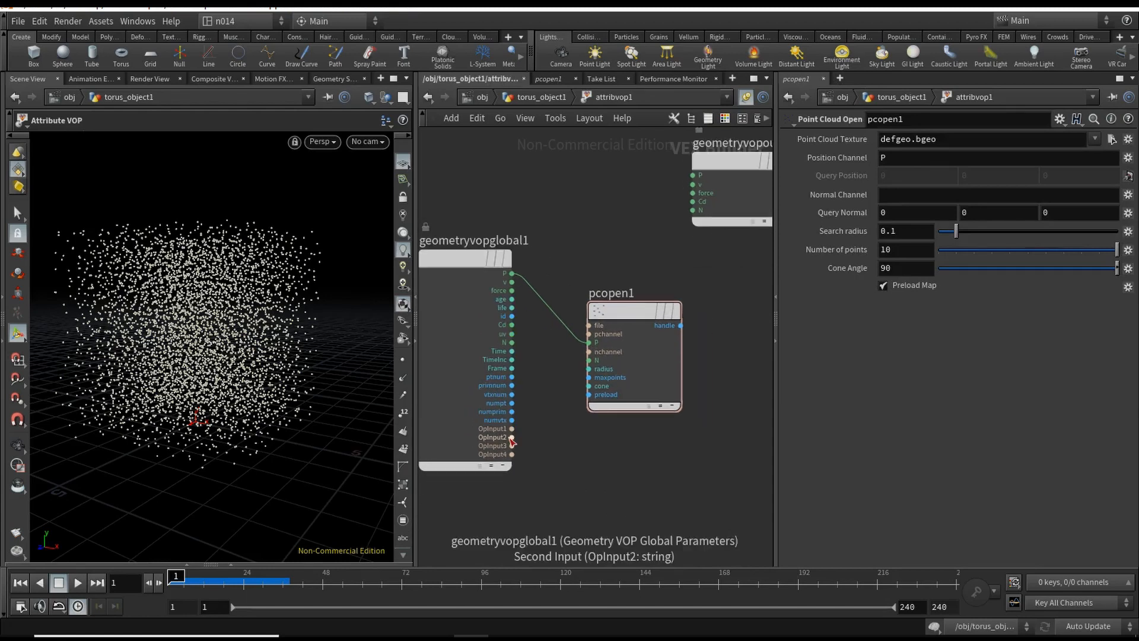
pyautogui.click(512, 438)
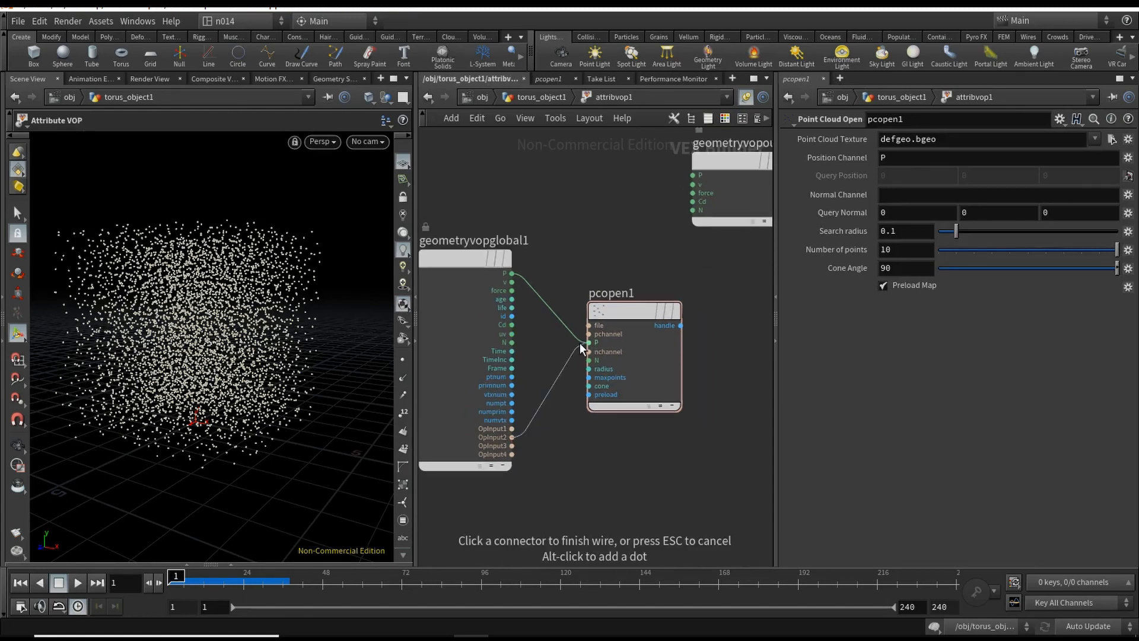
pyautogui.click(589, 325)
# Add a Point Cloud Filter node fed by pcopen1's handle and set its Channel to v
pyautogui.moveTo(700, 300); pyautogui.dragTo(617, 350, button='middle')
pyautogui.press('Tab')
pyautogui.write('pcfil')
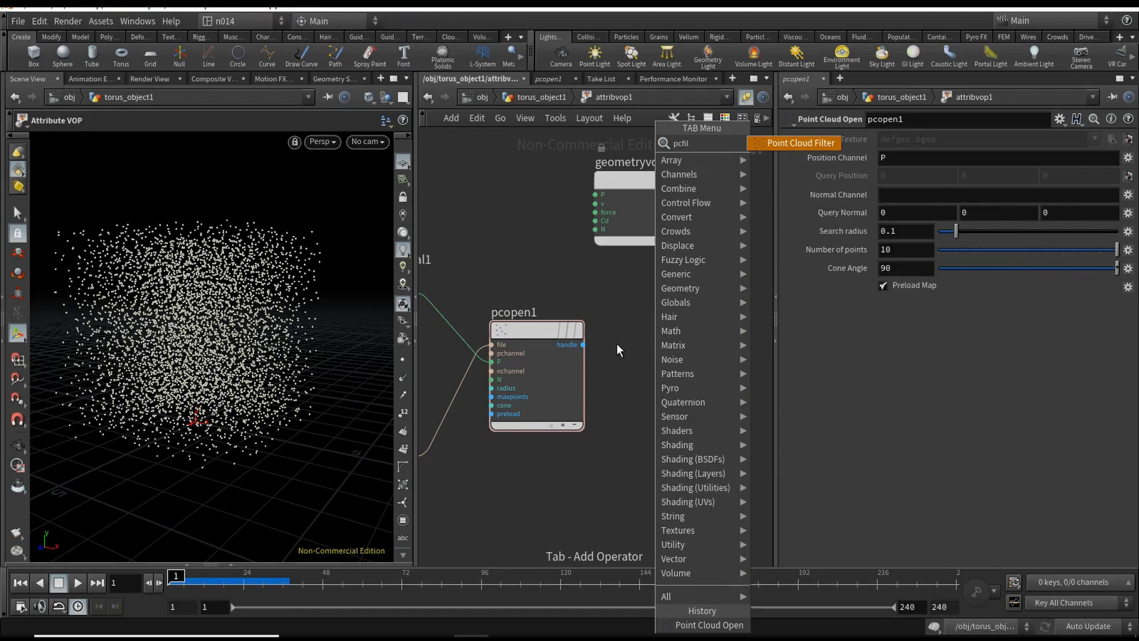
pyautogui.press('Return')
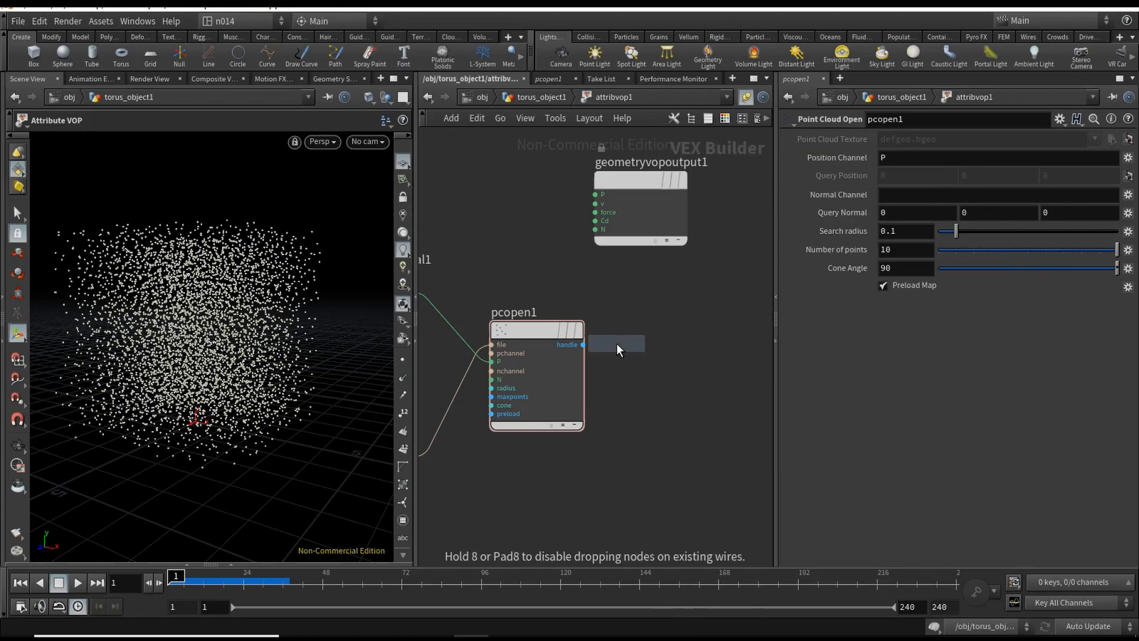
pyautogui.click(635, 369)
pyautogui.click(633, 368)
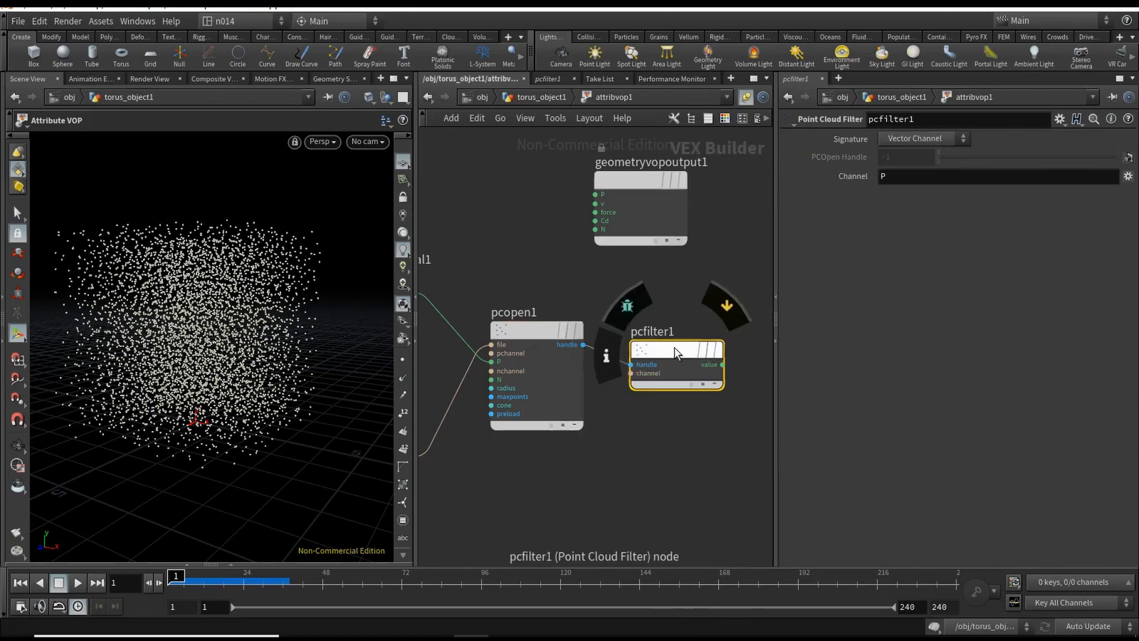
pyautogui.moveTo(677, 351); pyautogui.dragTo(668, 341)
pyautogui.click(890, 176)
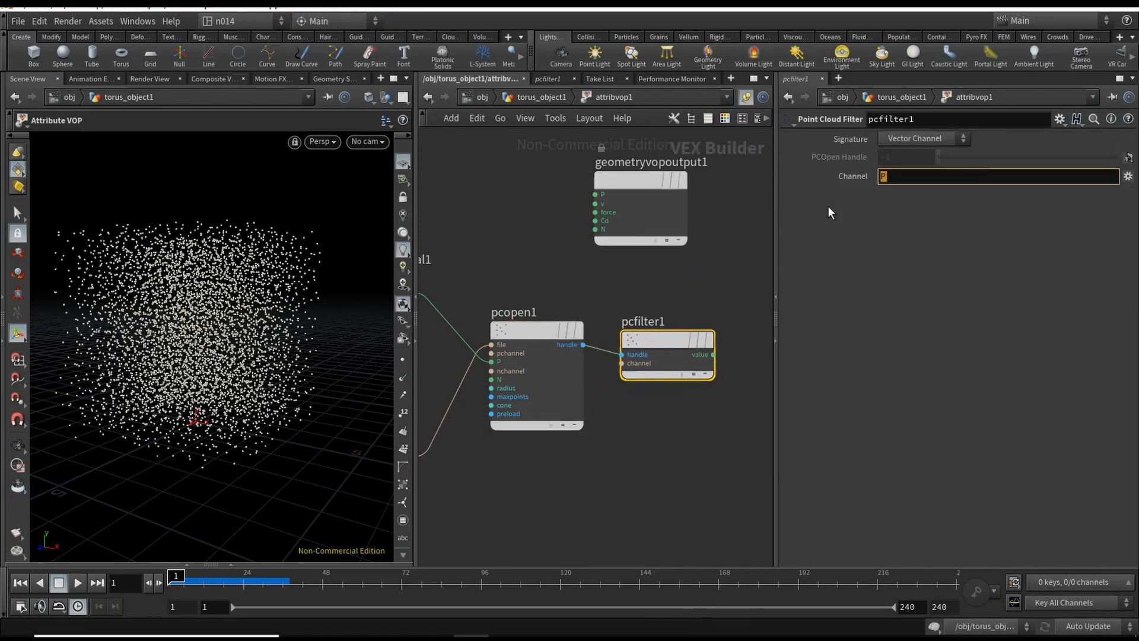
pyautogui.press('Return')
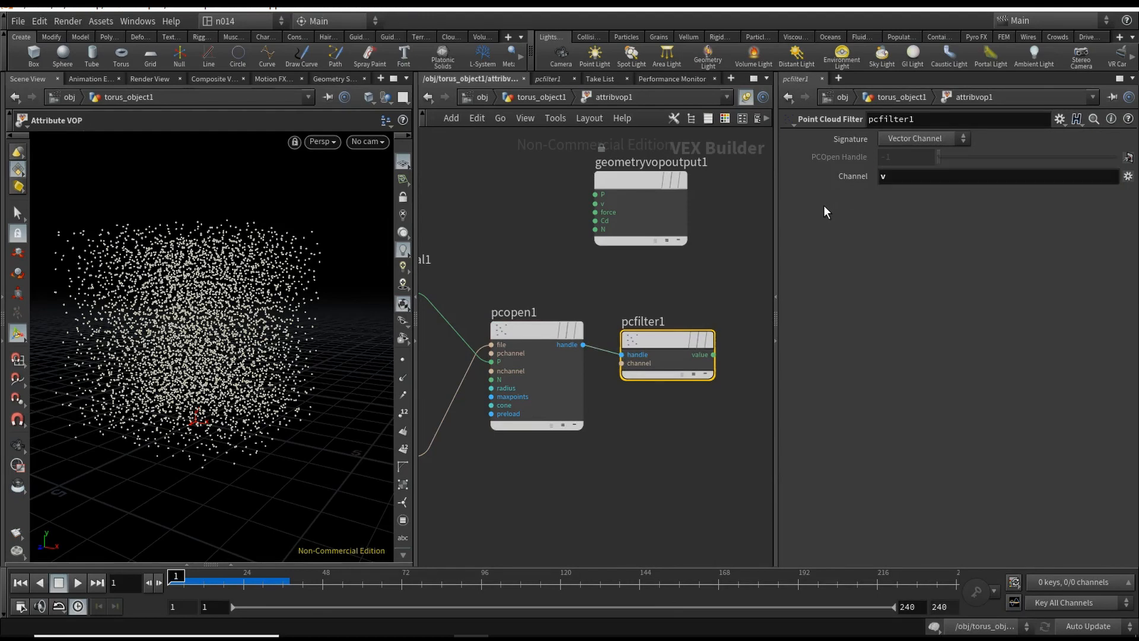
# Add a Bind Export node beside pcfilter1 and set its Type to Vector (vector)
pyautogui.click(720, 284)
pyautogui.press('Tab')
pyautogui.write('bin')
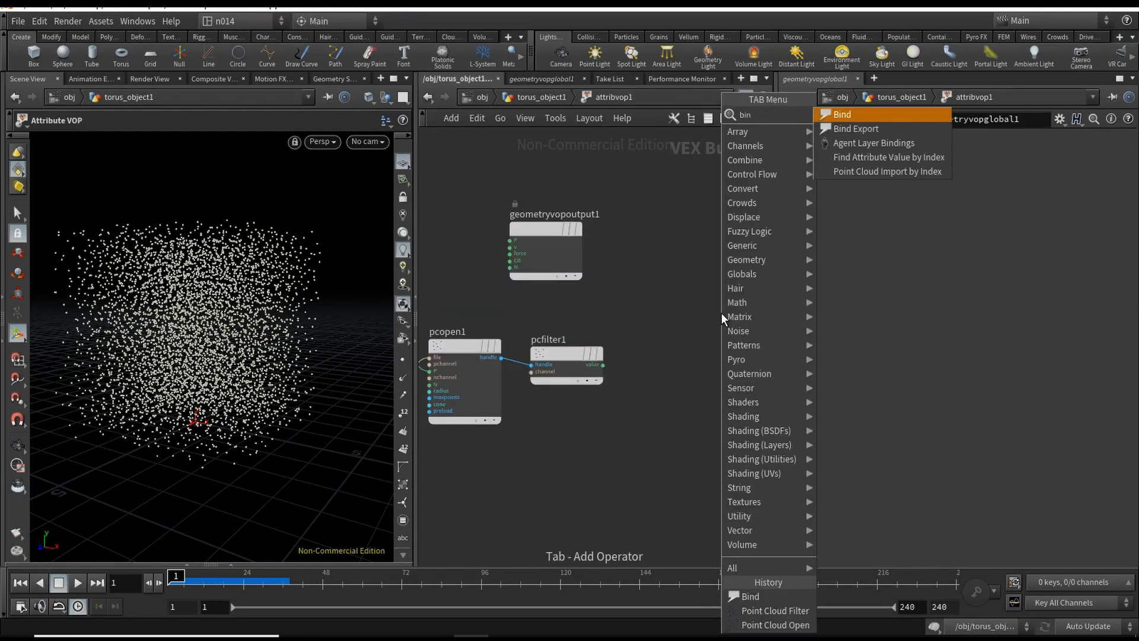
pyautogui.write('dex')
pyautogui.press('Return')
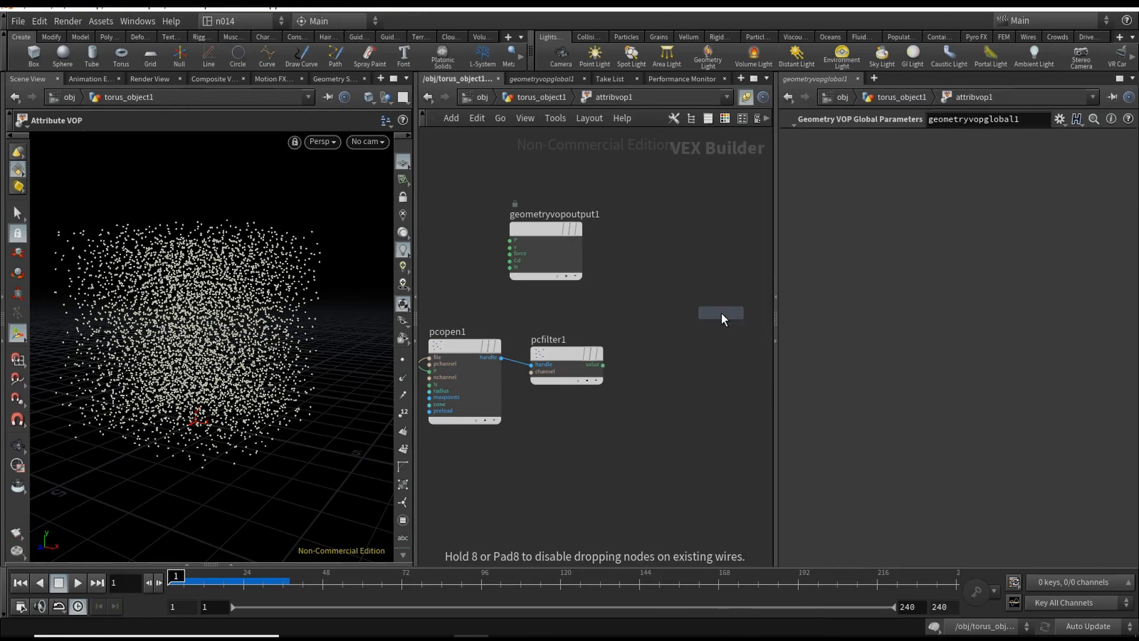
pyautogui.click(699, 371)
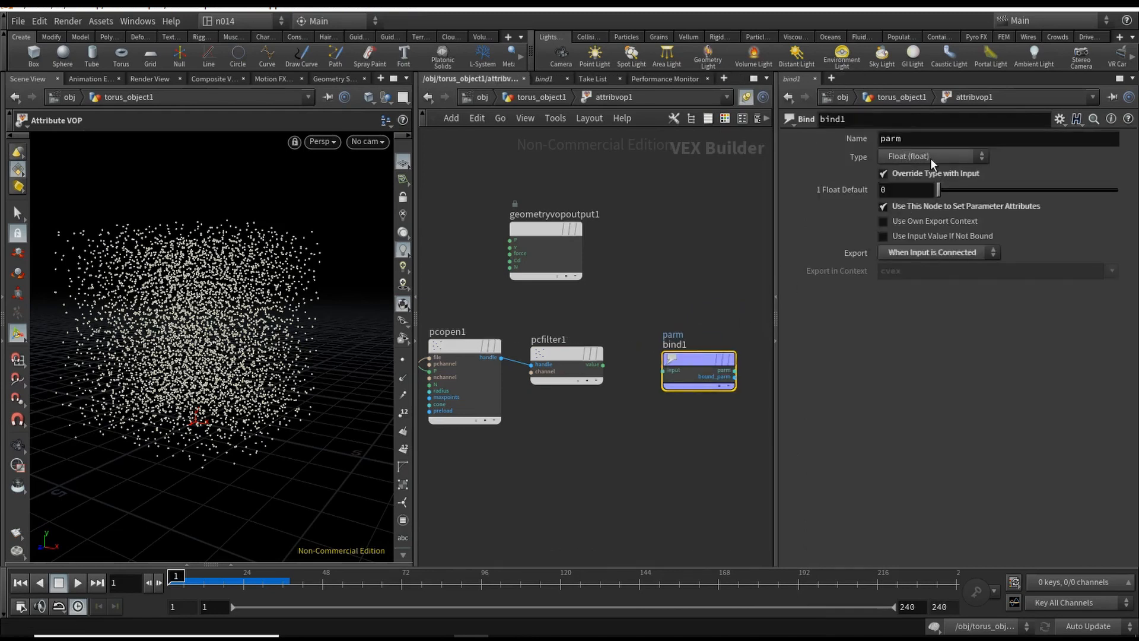
pyautogui.click(917, 158)
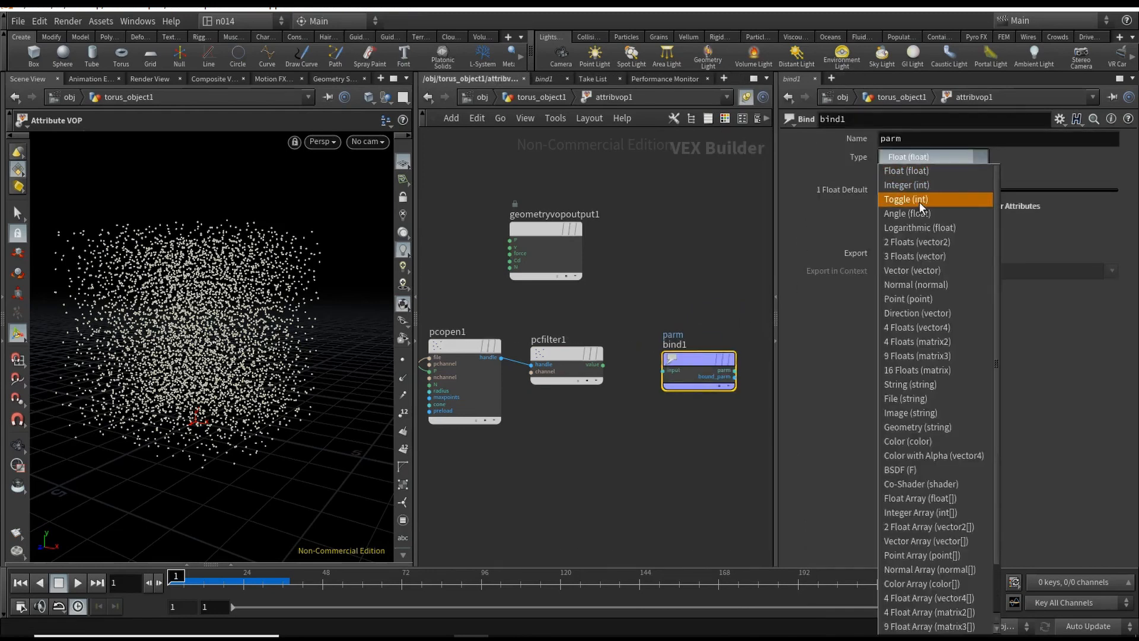
pyautogui.click(929, 271)
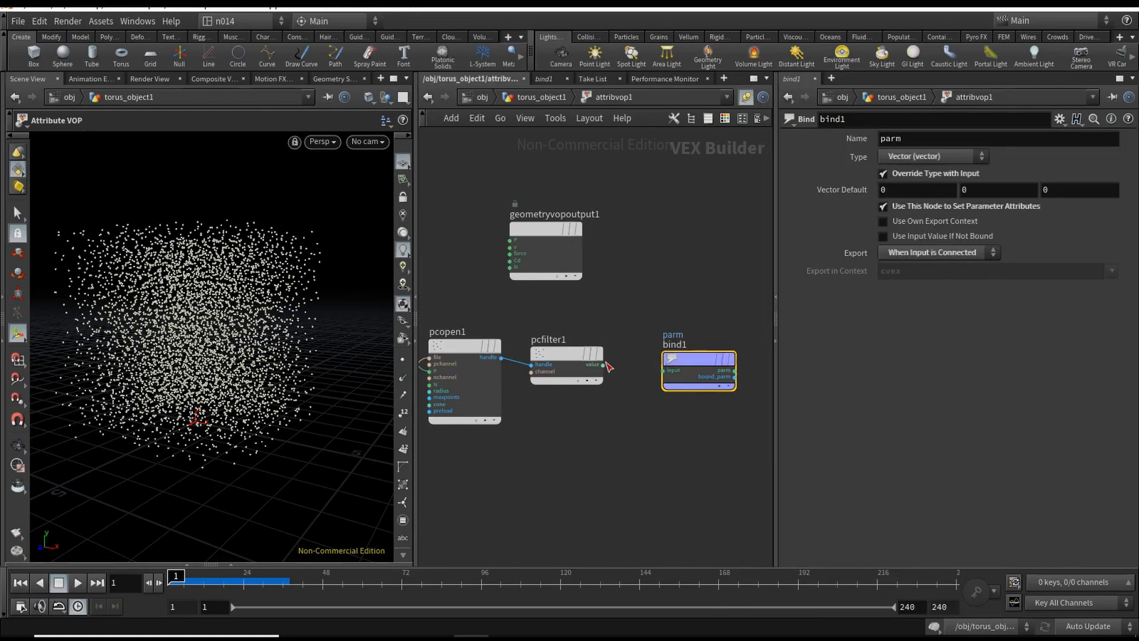
# Connect pcfilter1's value output to the input of bind1
pyautogui.click(662, 371)
pyautogui.click(602, 365)
pyautogui.moveTo(862, 140); pyautogui.dragTo(830, 122)
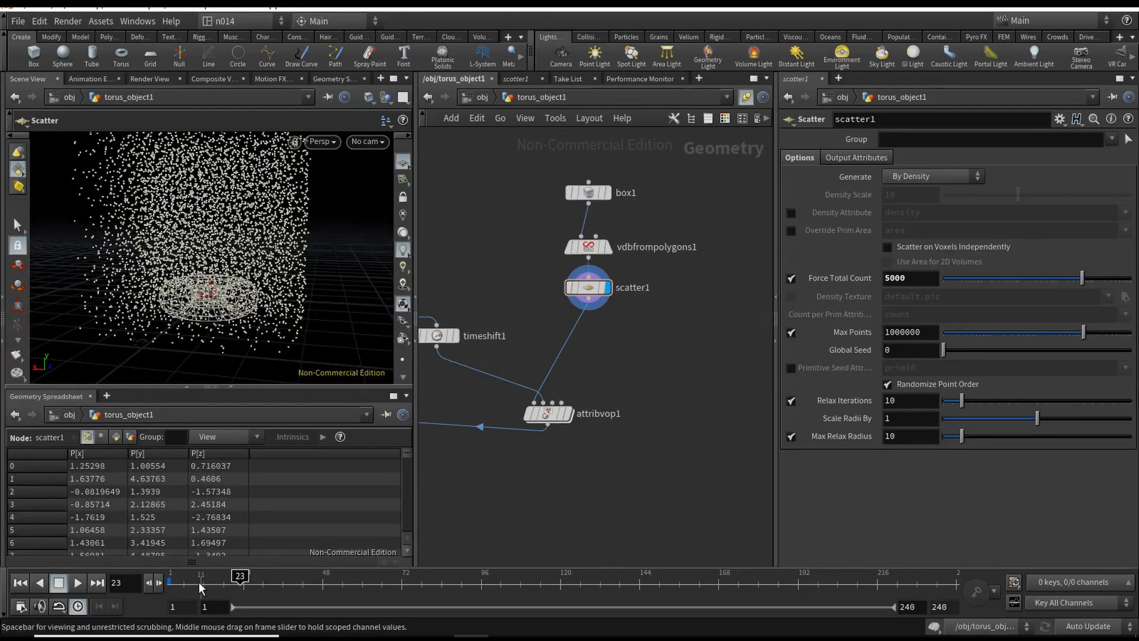
# Return the timeline to frame 1 and examine scatter1's point attributes in the Geometry Spreadsheet
pyautogui.moveTo(200, 582); pyautogui.dragTo(157, 576)
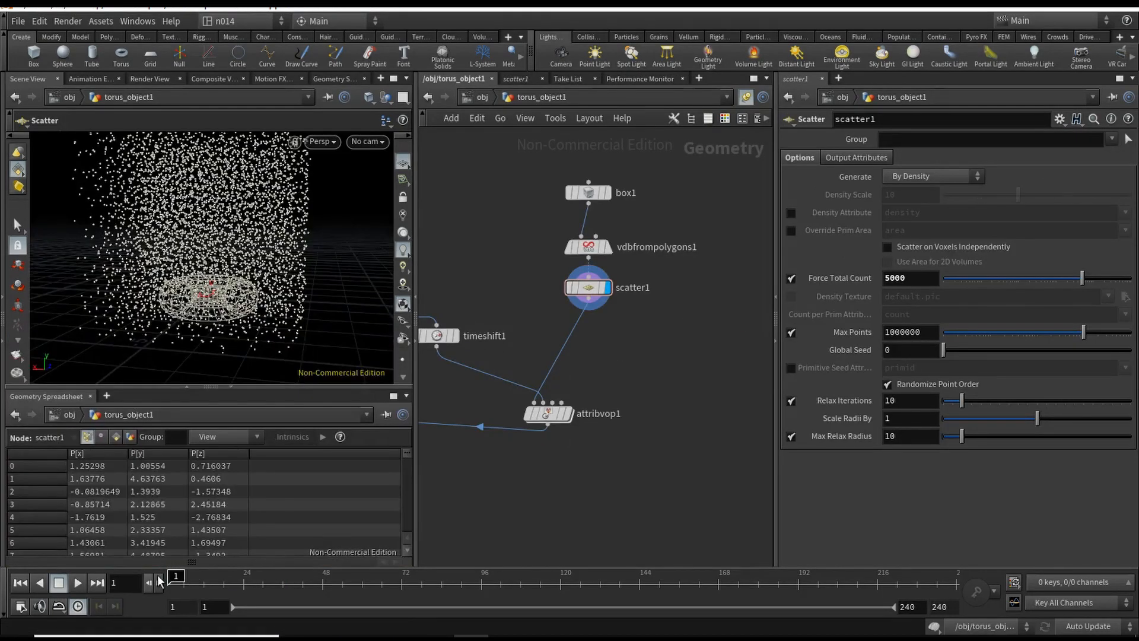
pyautogui.click(102, 439)
pyautogui.click(88, 437)
# Display attribvop1 and examine its per-point v components in the Geometry Spreadsheet
pyautogui.moveTo(655, 365); pyautogui.dragTo(683, 373, button='middle')
pyautogui.click(595, 425)
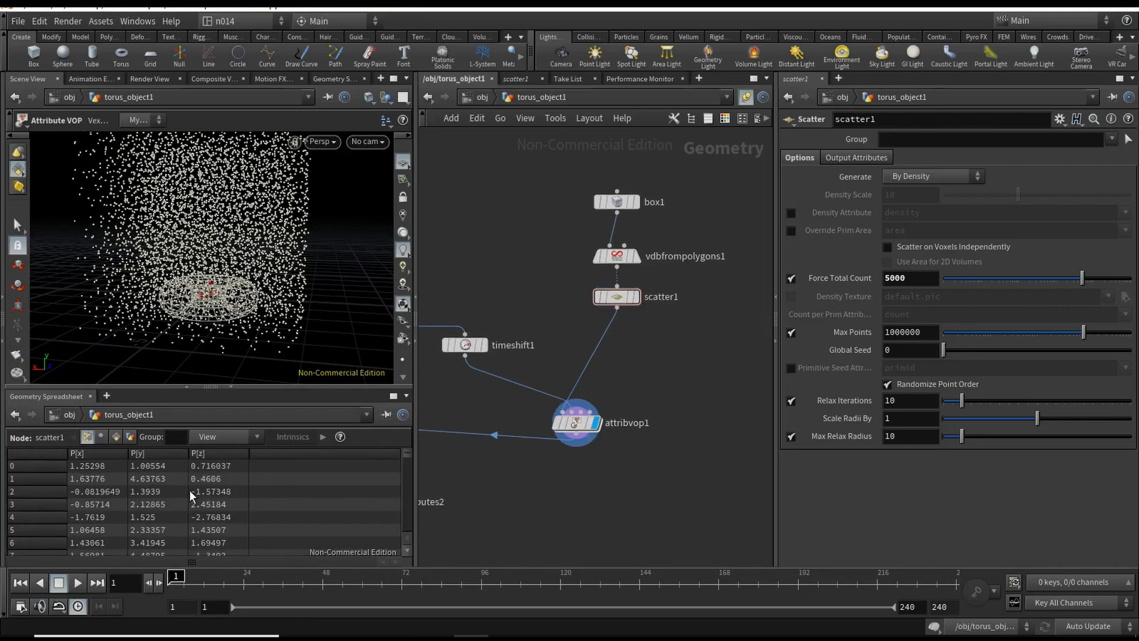
pyautogui.click(584, 432)
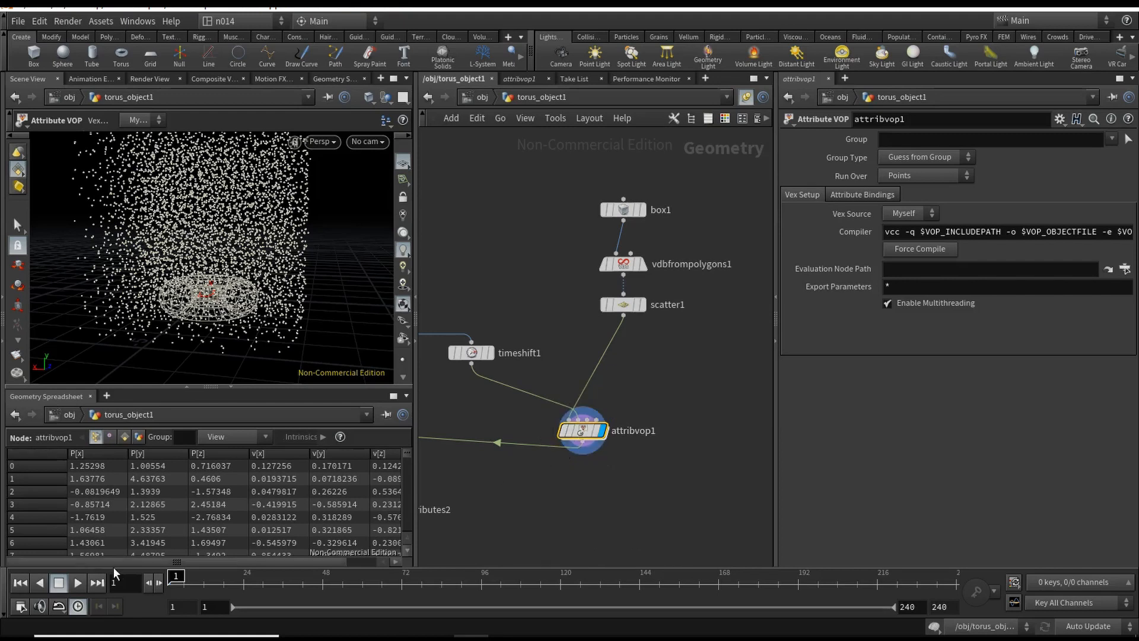
pyautogui.moveTo(135, 561); pyautogui.dragTo(158, 558)
# Add a Volume Trail node beside attribvop1 and connect scatter1 to its Points to Trail input
pyautogui.moveTo(687, 411); pyautogui.dragTo(620, 393, button='middle')
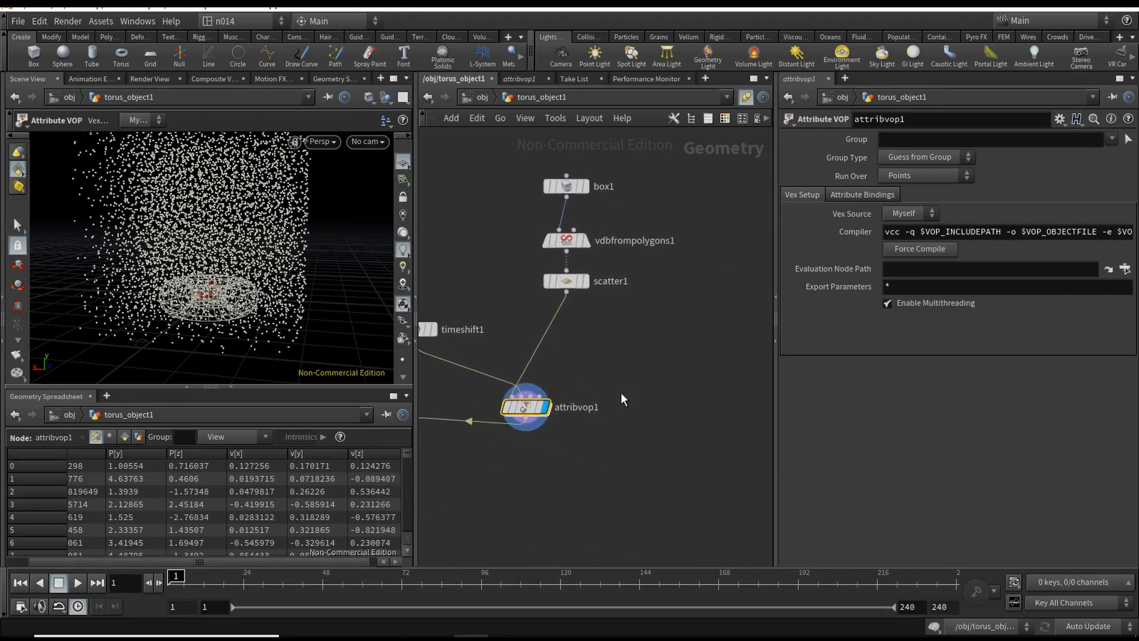
pyautogui.press('Tab')
pyautogui.write('volumetra')
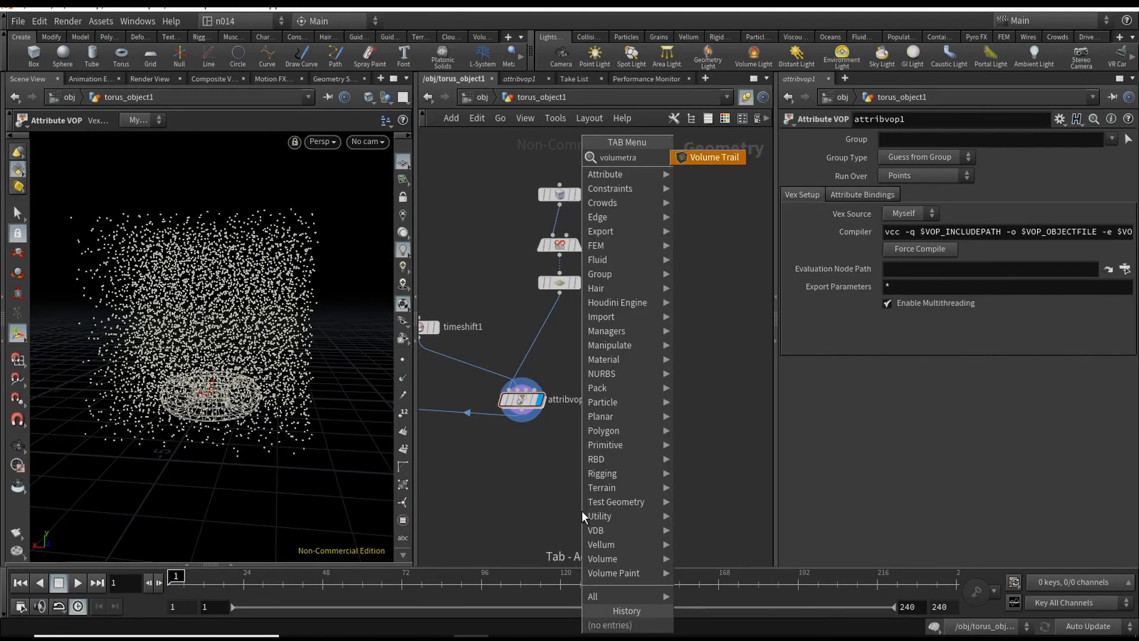
pyautogui.press('Return')
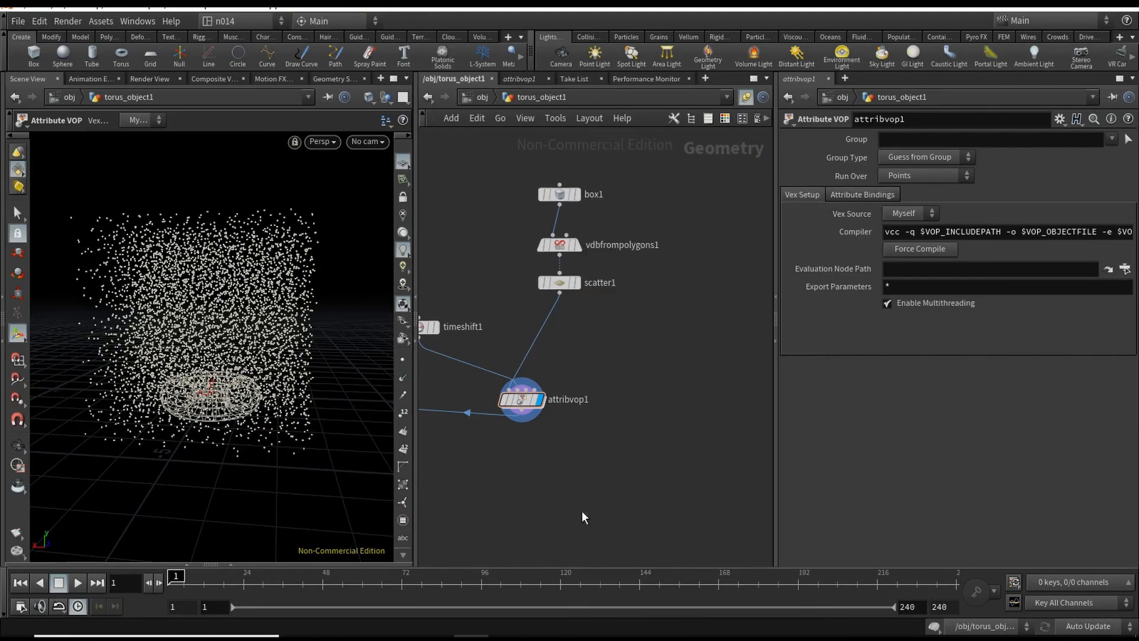
pyautogui.click(654, 409)
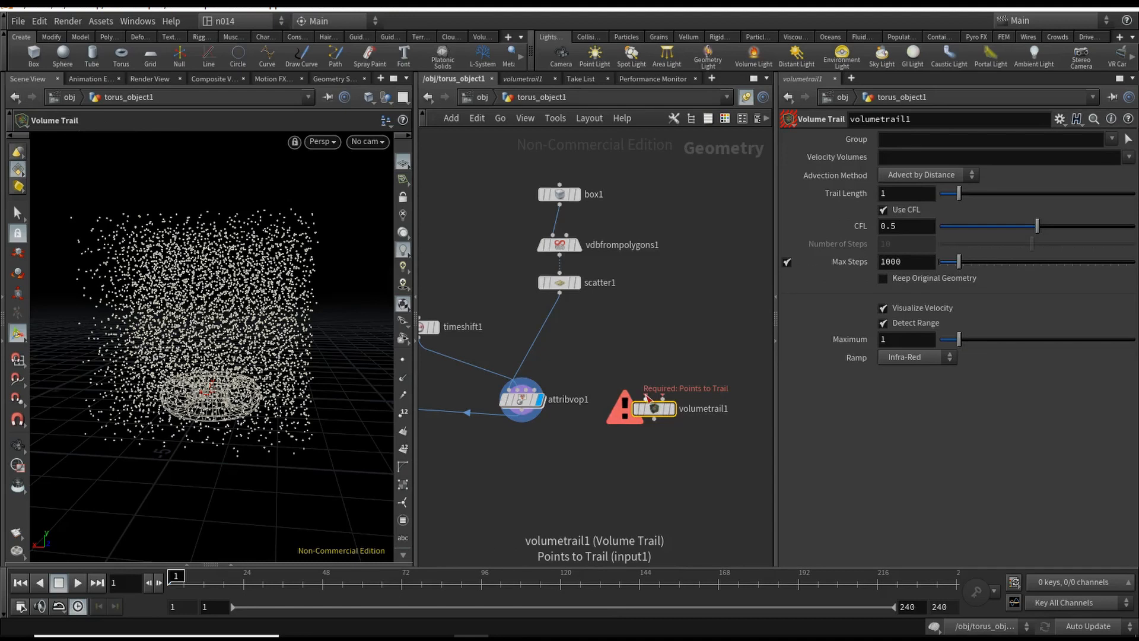
pyautogui.click(647, 397)
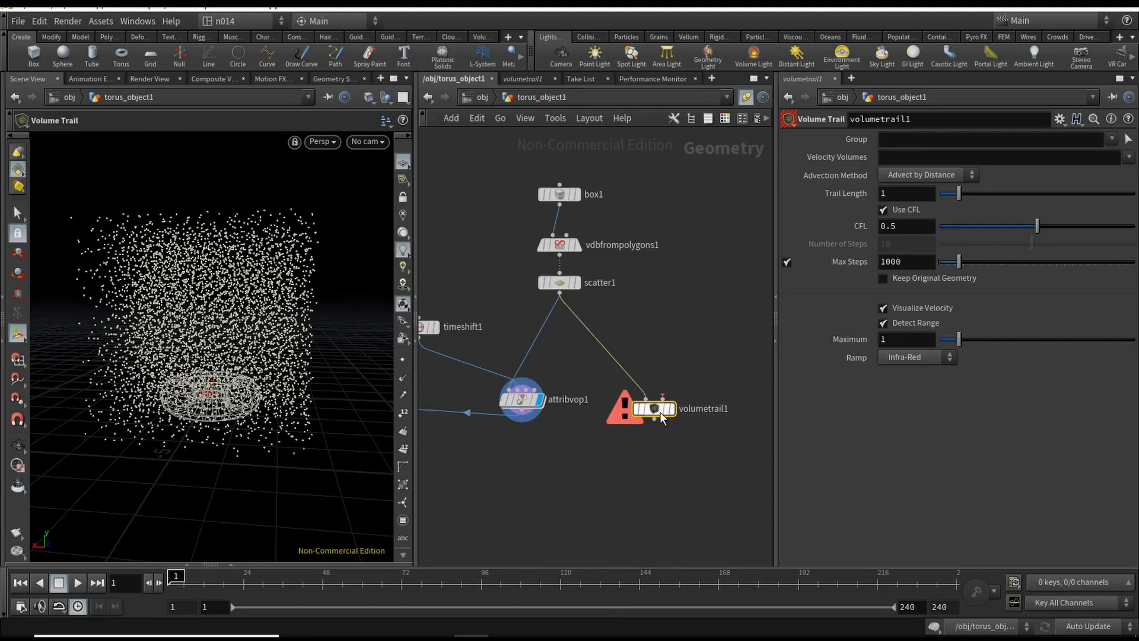
pyautogui.moveTo(659, 412); pyautogui.dragTo(677, 447)
# Set scatter1's Force Total Count to 500
pyautogui.click(560, 283)
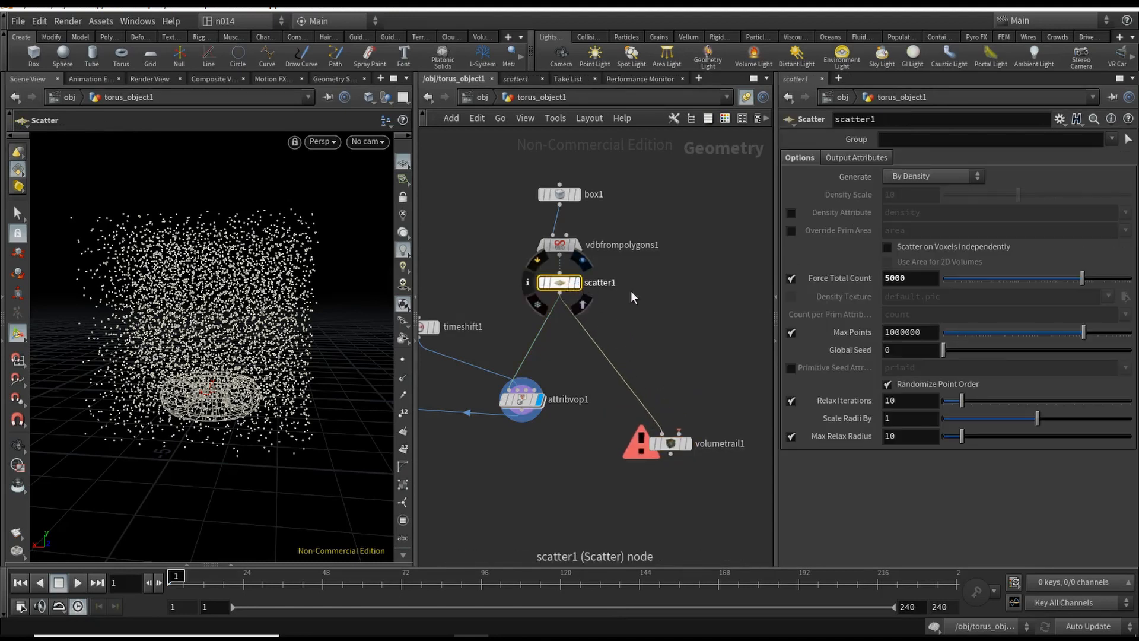
pyautogui.click(916, 277)
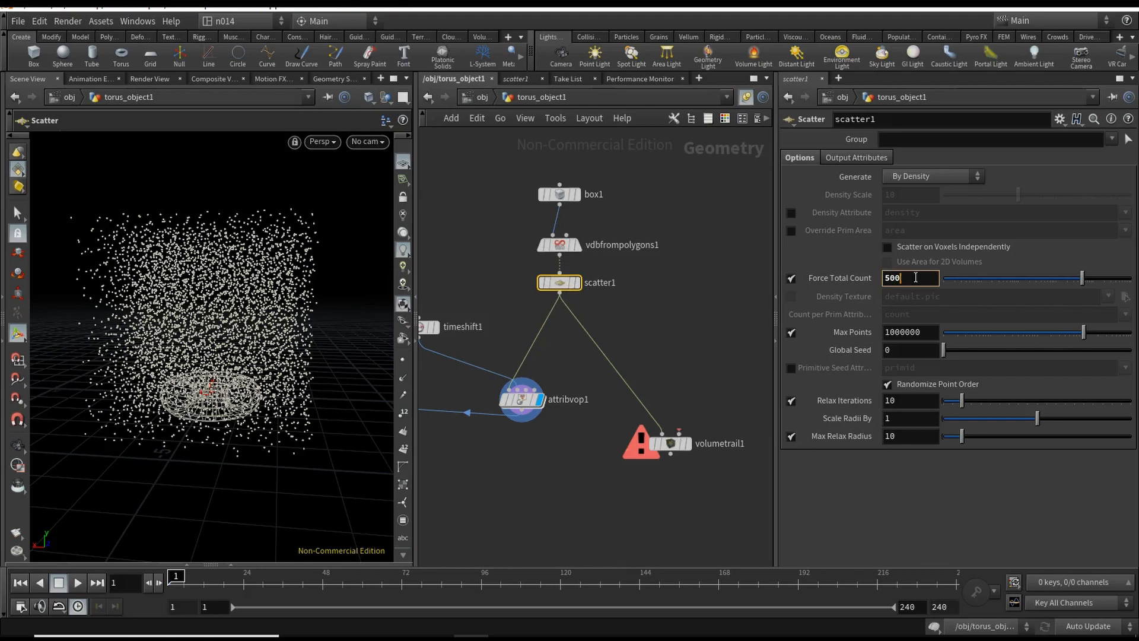
pyautogui.press('Return')
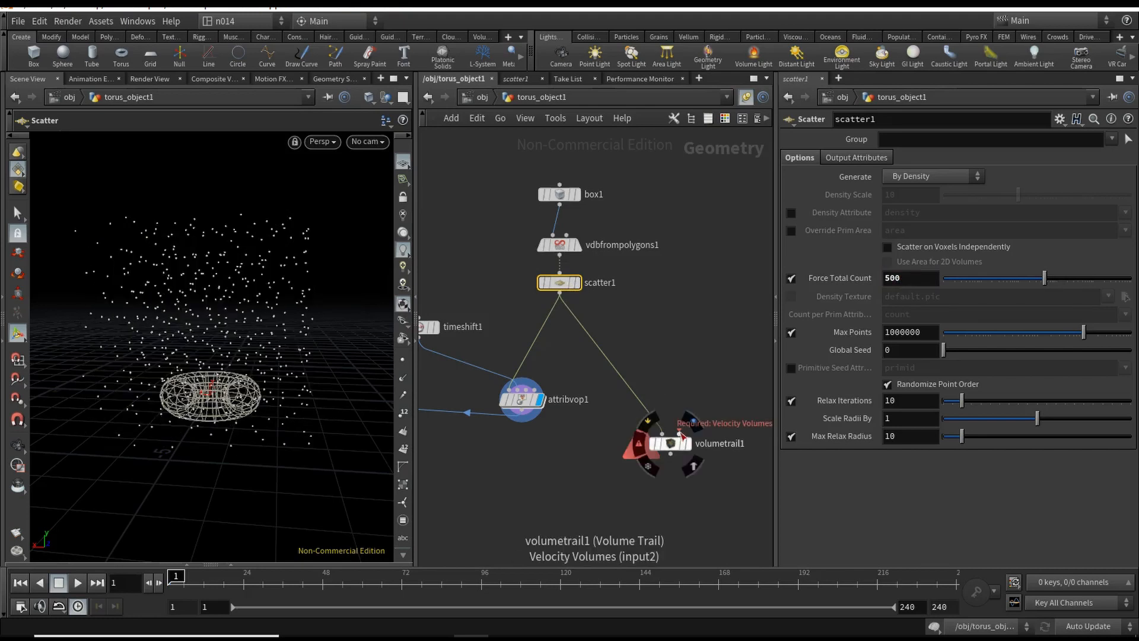
# Add a Volume node beside the scatter branch and connect box1's output to its input
pyautogui.scroll(5, 681, 432)
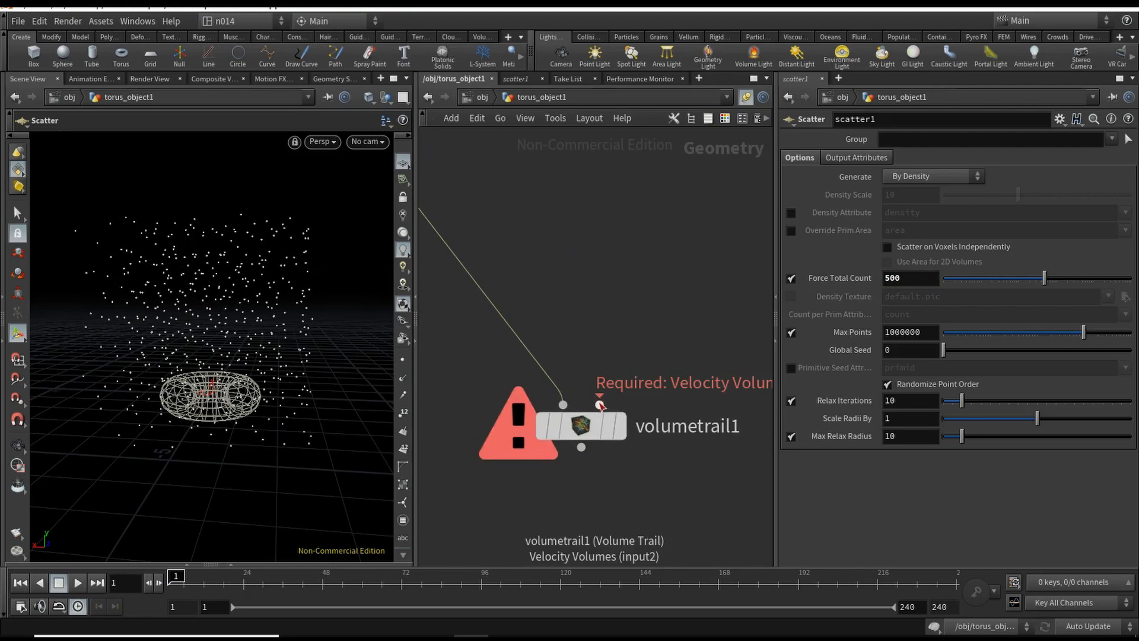
pyautogui.scroll(-5, 600, 406)
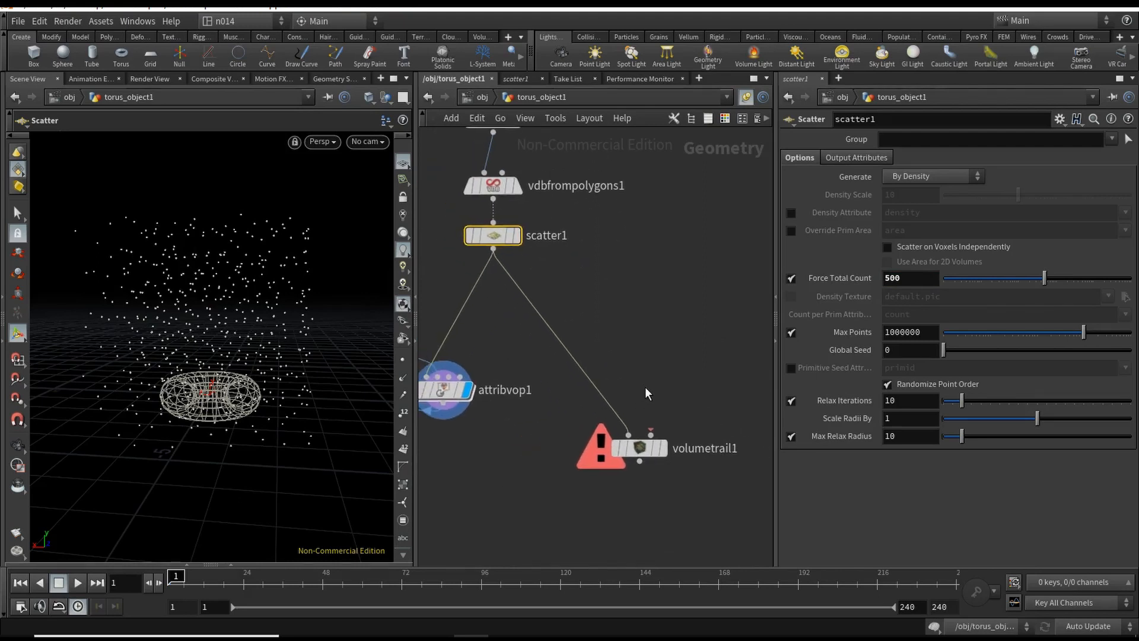
pyautogui.scroll(-1, 646, 425)
pyautogui.moveTo(620, 351); pyautogui.dragTo(624, 392, button='middle')
pyautogui.press('Tab')
pyautogui.write('vol')
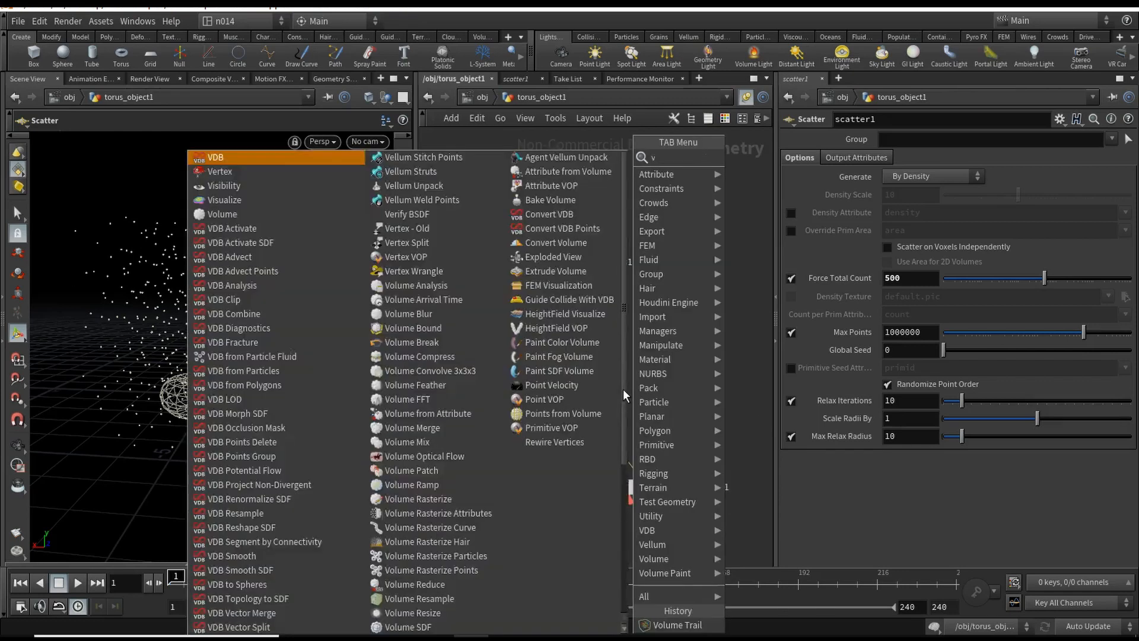
pyautogui.press('Return')
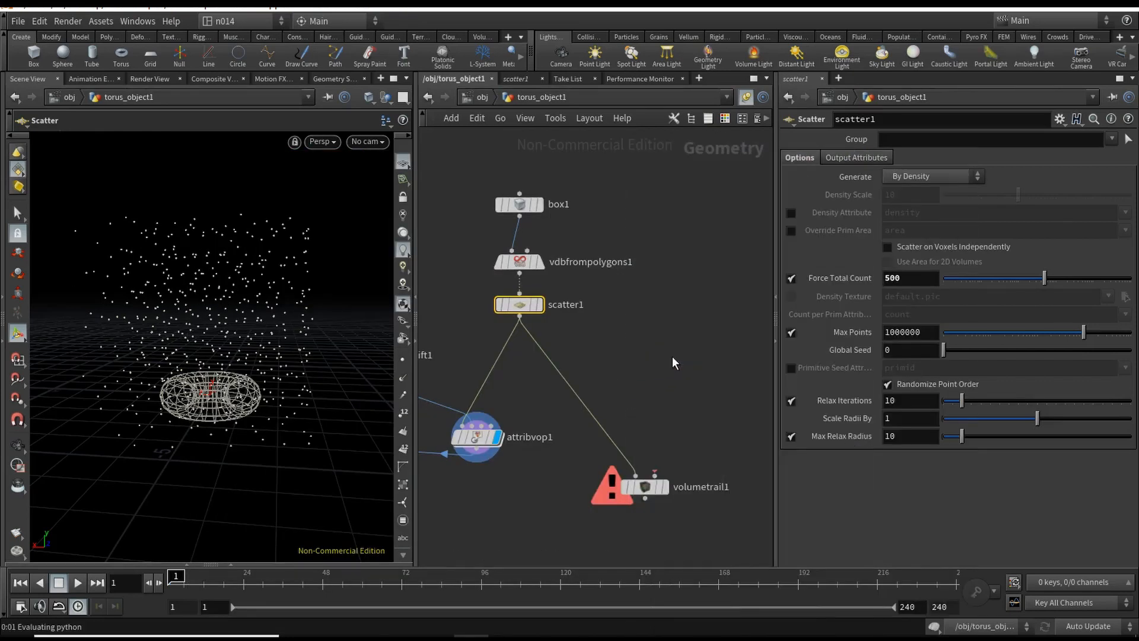
pyautogui.click(671, 356)
pyautogui.click(520, 218)
pyautogui.click(673, 341)
pyautogui.click(693, 356)
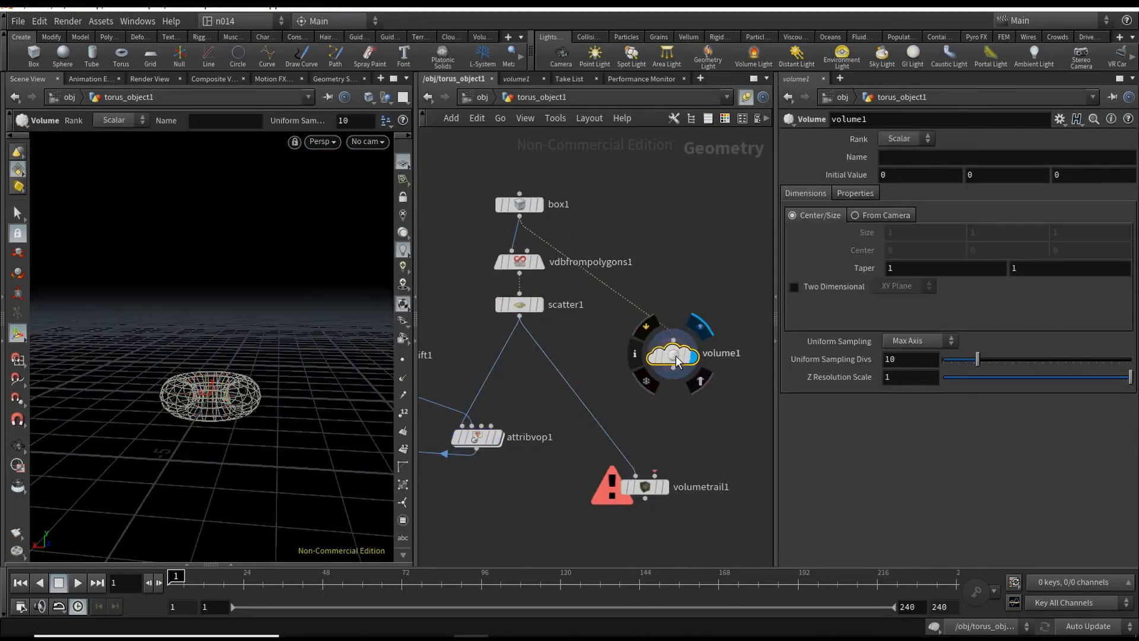
# Name the volume1 field vel and set its Rank to Vector
pyautogui.click(901, 156)
pyautogui.write('v')
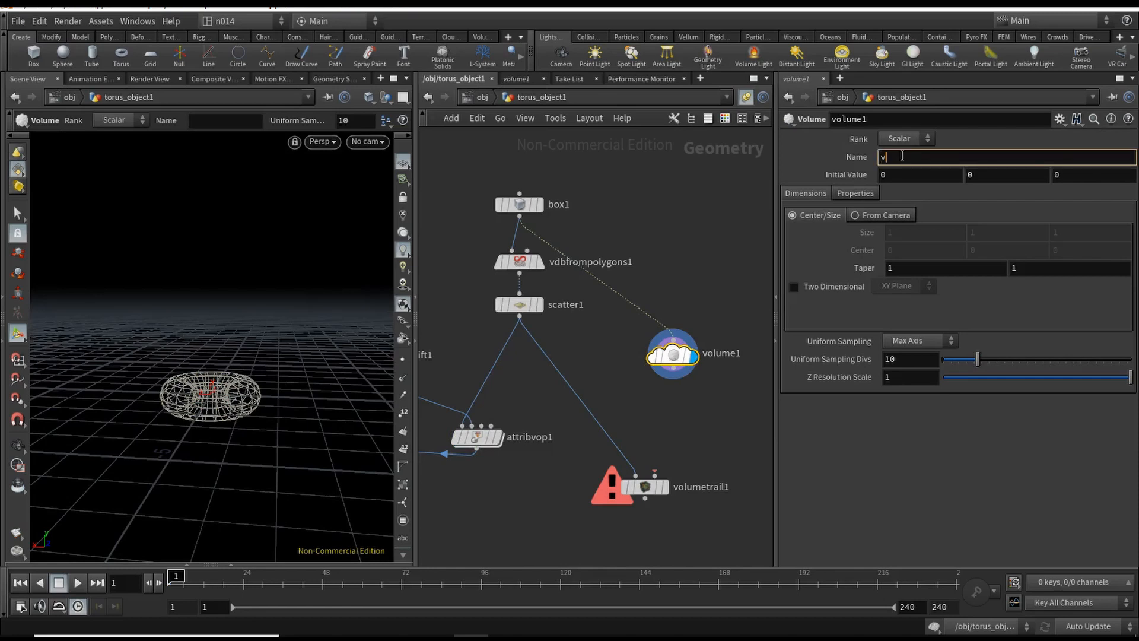
pyautogui.write('el')
pyautogui.press('Return')
pyautogui.click(912, 141)
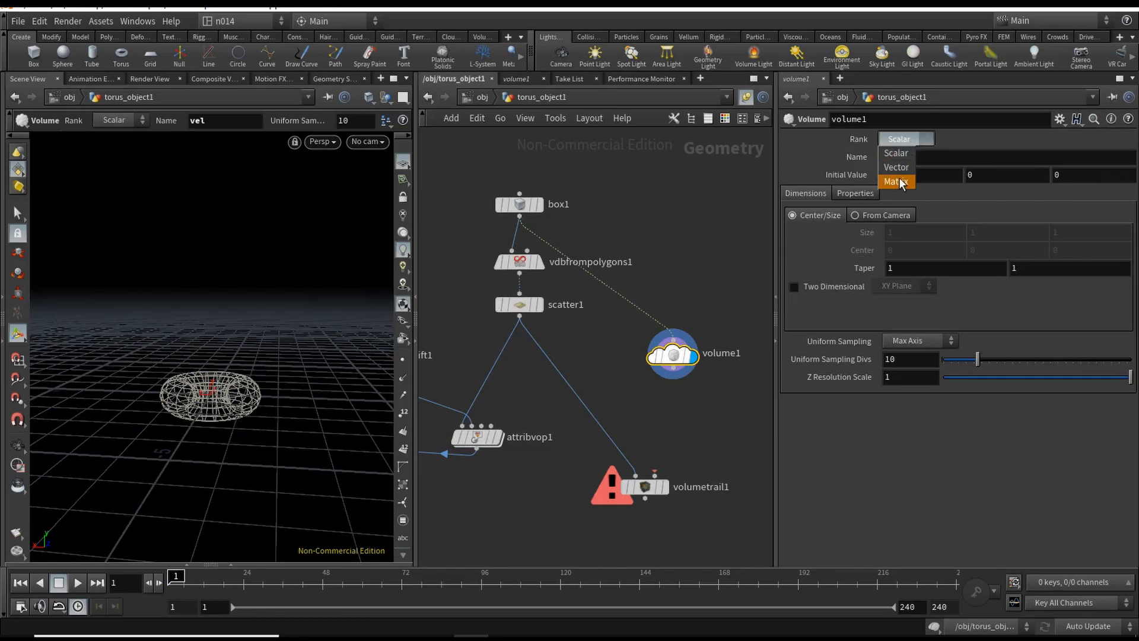
pyautogui.click(896, 167)
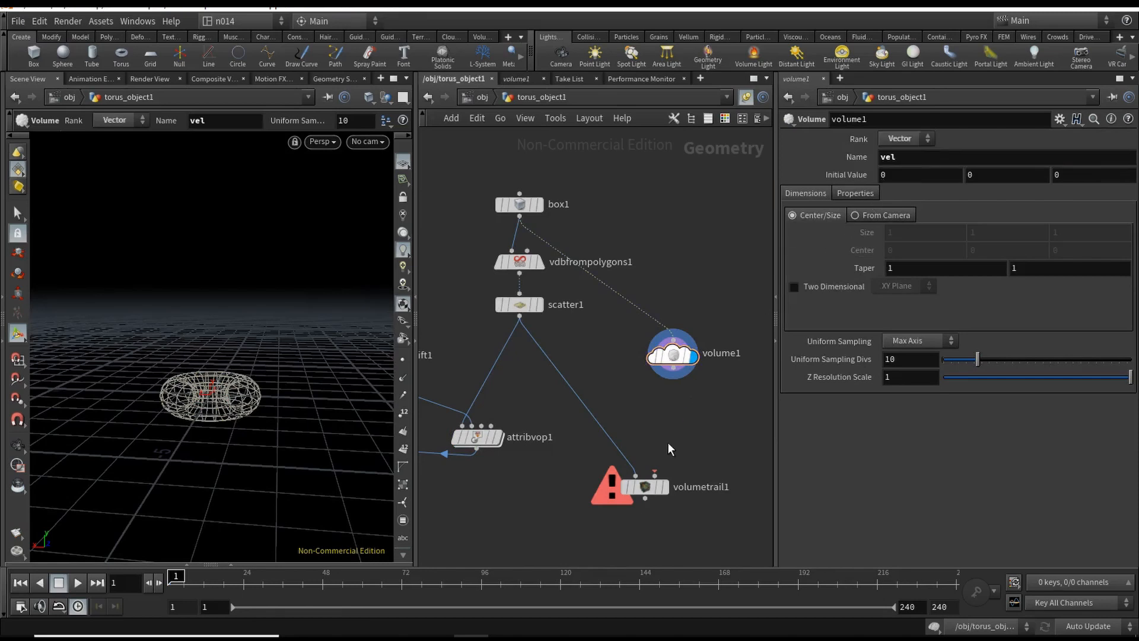
# Space out volume1 and volumetrail1 and add a Volume VOP node between them
pyautogui.moveTo(645, 488); pyautogui.dragTo(651, 538)
pyautogui.moveTo(680, 360); pyautogui.dragTo(675, 434)
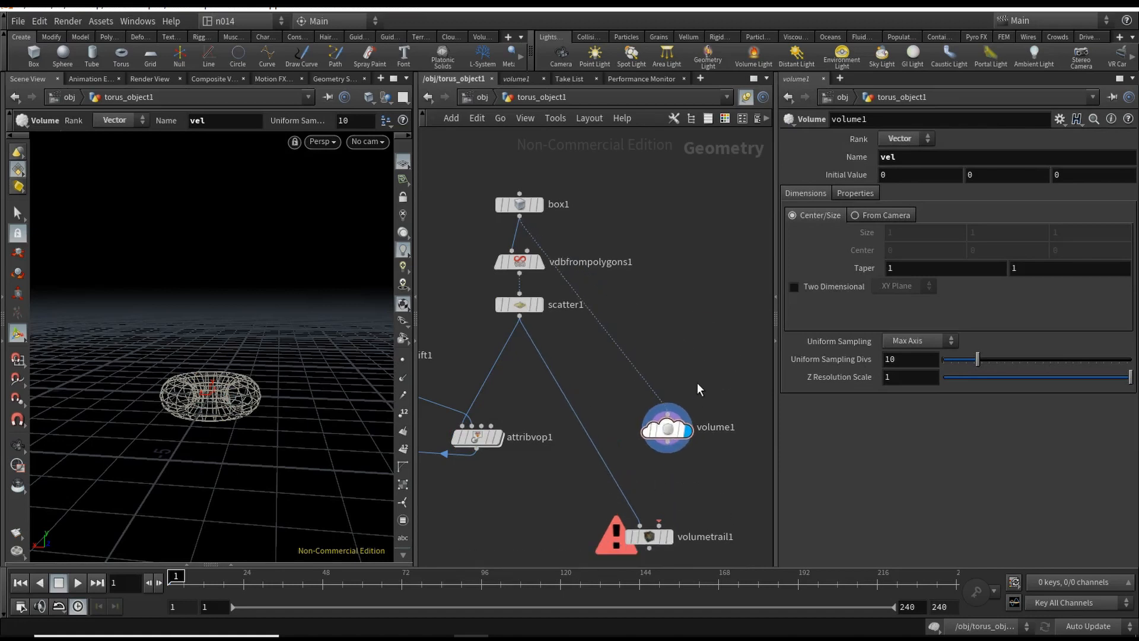
pyautogui.moveTo(698, 386); pyautogui.dragTo(688, 307, button='middle')
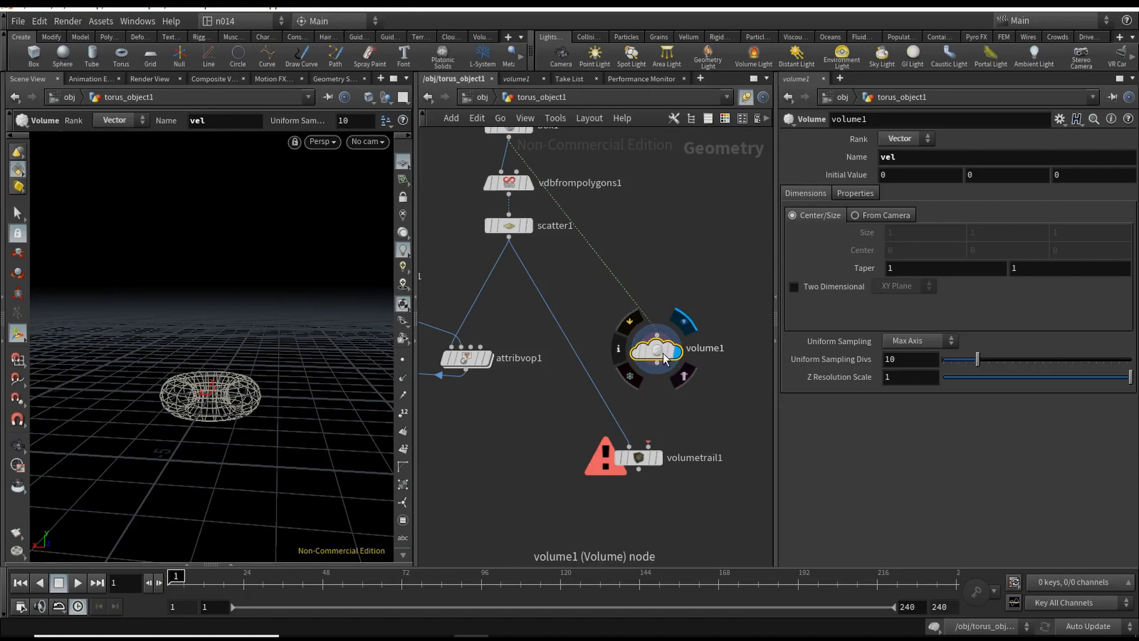
pyautogui.press('Tab')
pyautogui.write('volu')
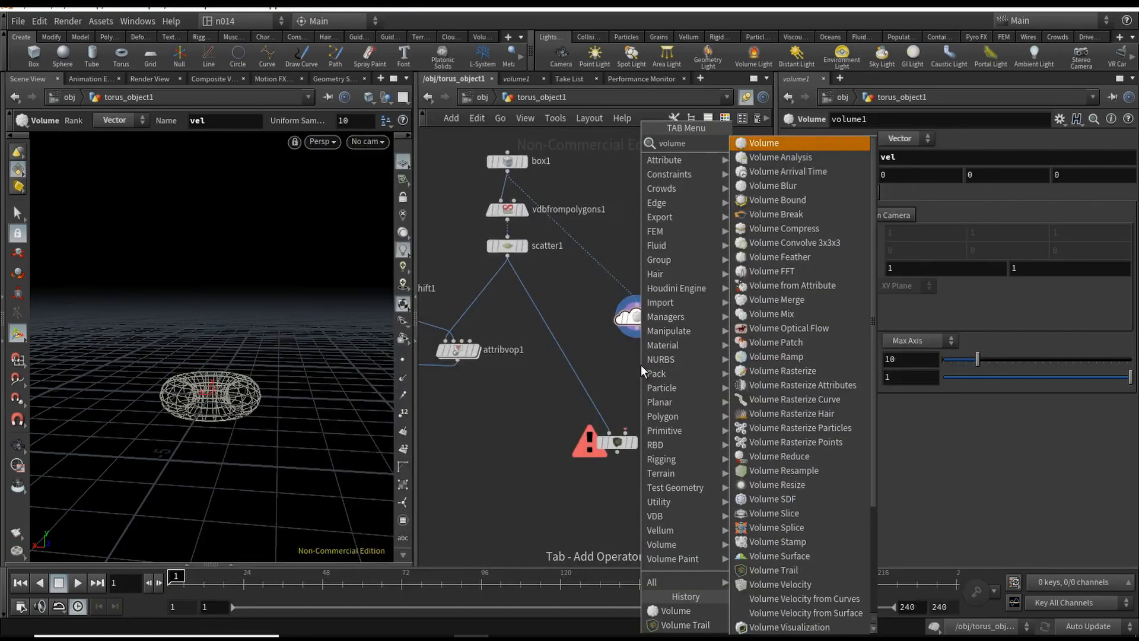
pyautogui.write('mevop')
pyautogui.press('Return')
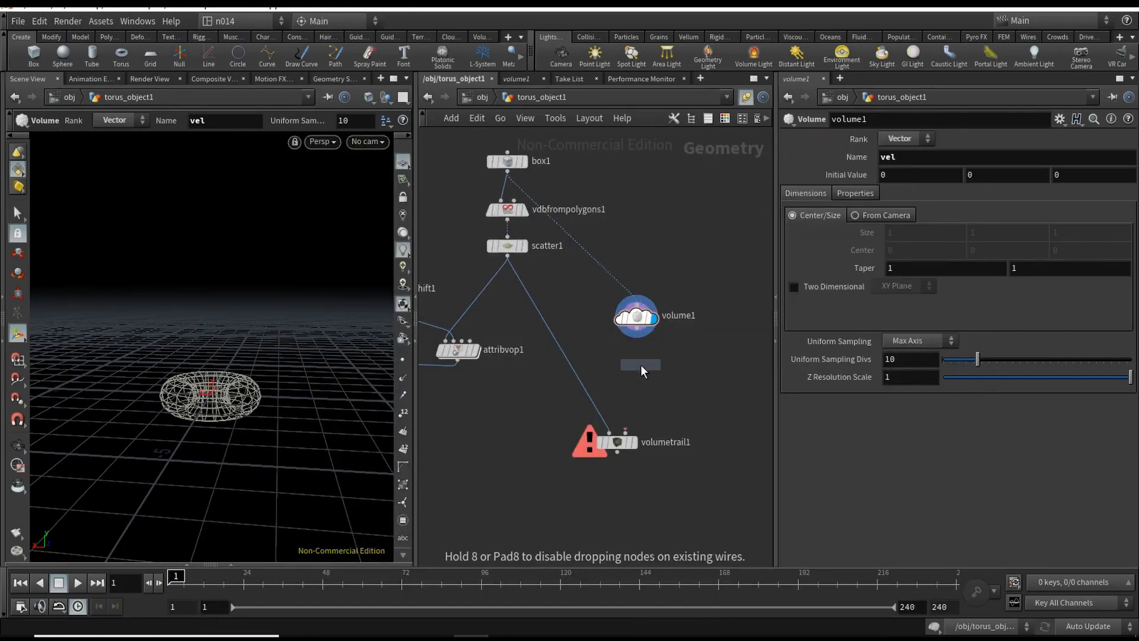
pyautogui.click(649, 351)
# Copy pcopen1, pcfilter1 and bind1 from attribvop1 and paste them inside volumevop1
pyautogui.click(463, 351)
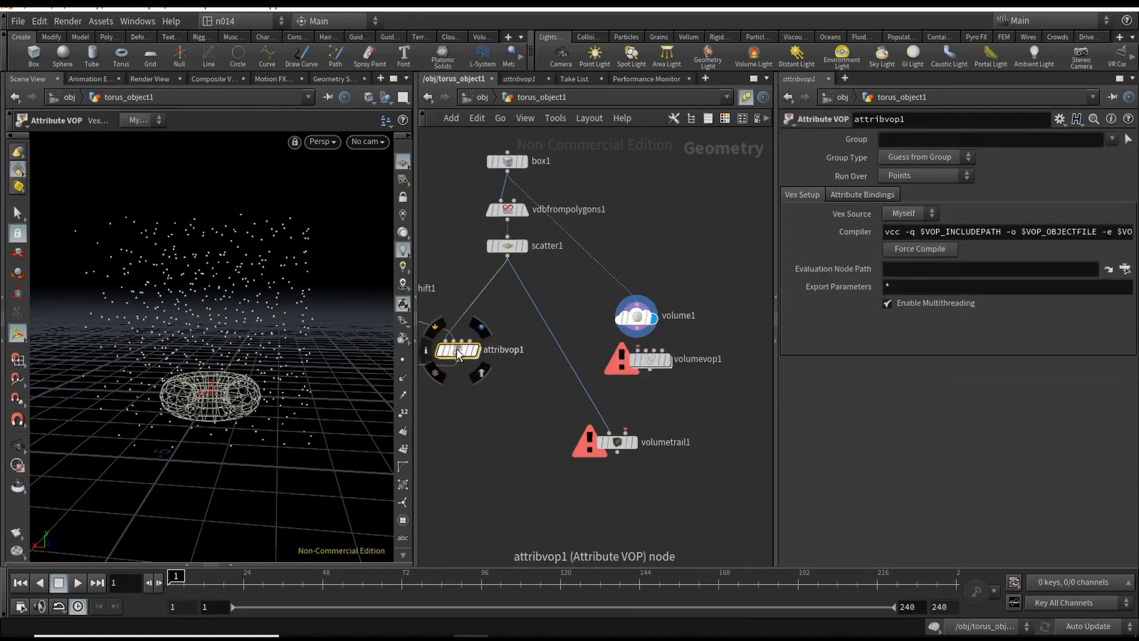
pyautogui.doubleClick(460, 351)
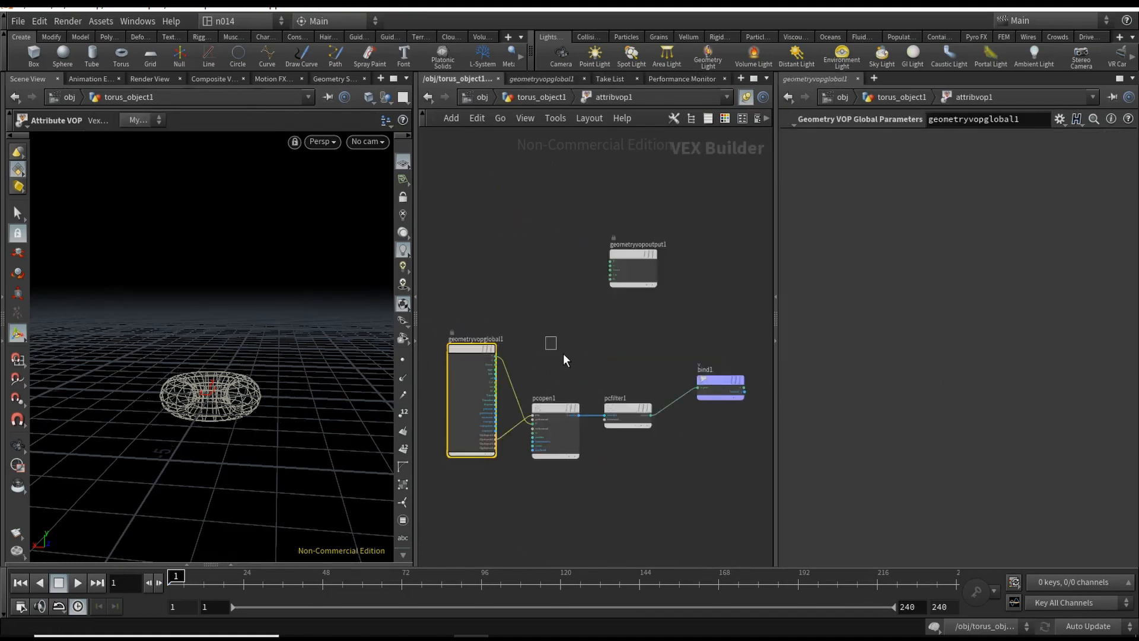
pyautogui.moveTo(564, 360); pyautogui.dragTo(742, 476)
pyautogui.hotkey('ctrl', 'c')
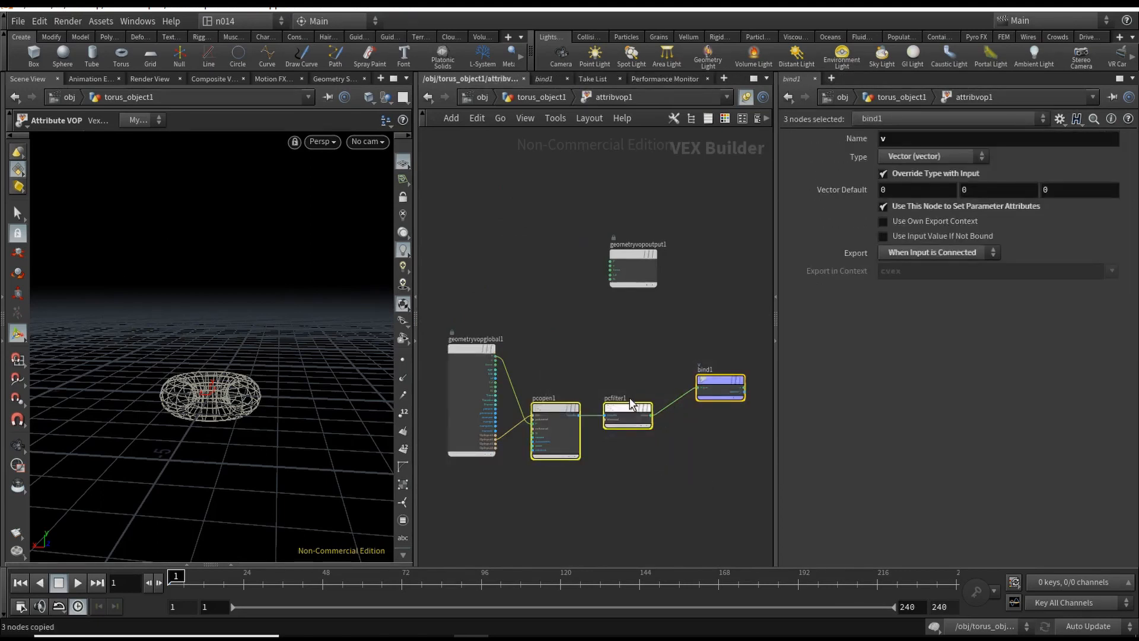
pyautogui.click(535, 97)
pyautogui.doubleClick(680, 352)
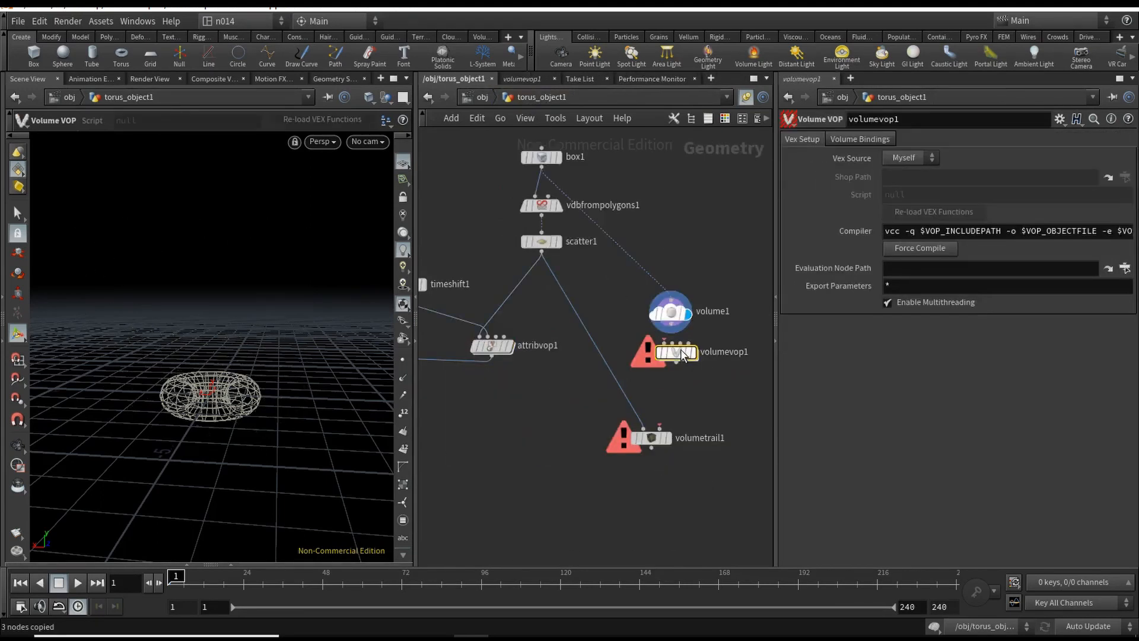
pyautogui.hotkey('ctrl', 'v')
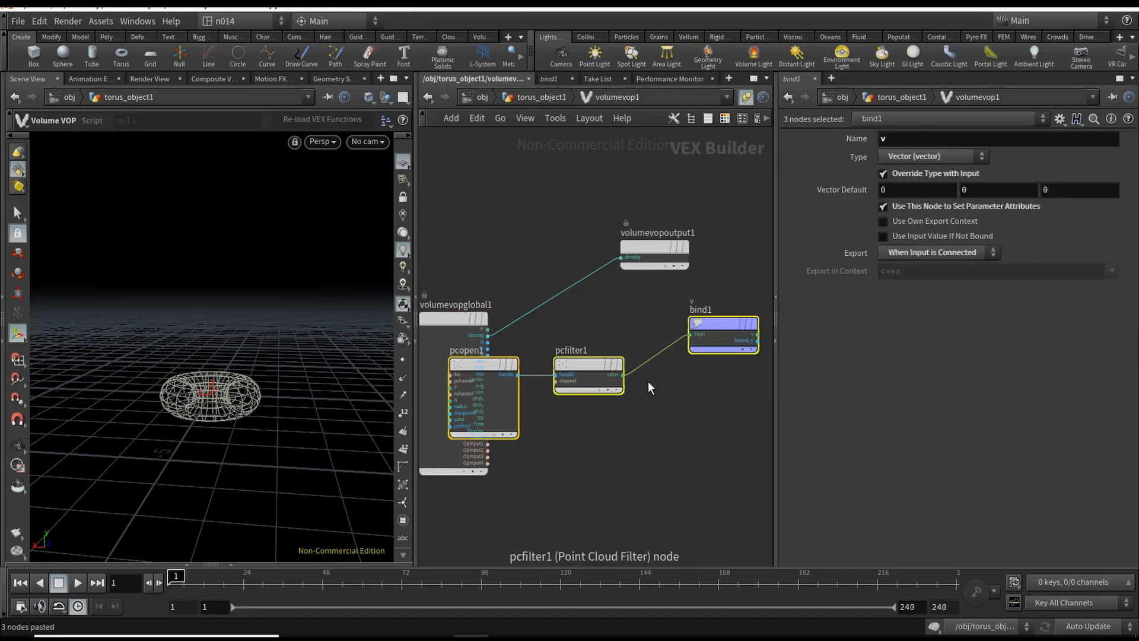
# Move the pasted nodes clear of volumevopglobal1 and wire its P and OpInput2 to pcopen1's P and file inputs, then check pcfilter1's channel
pyautogui.moveTo(494, 356); pyautogui.dragTo(597, 367)
pyautogui.scroll(2, 564, 362)
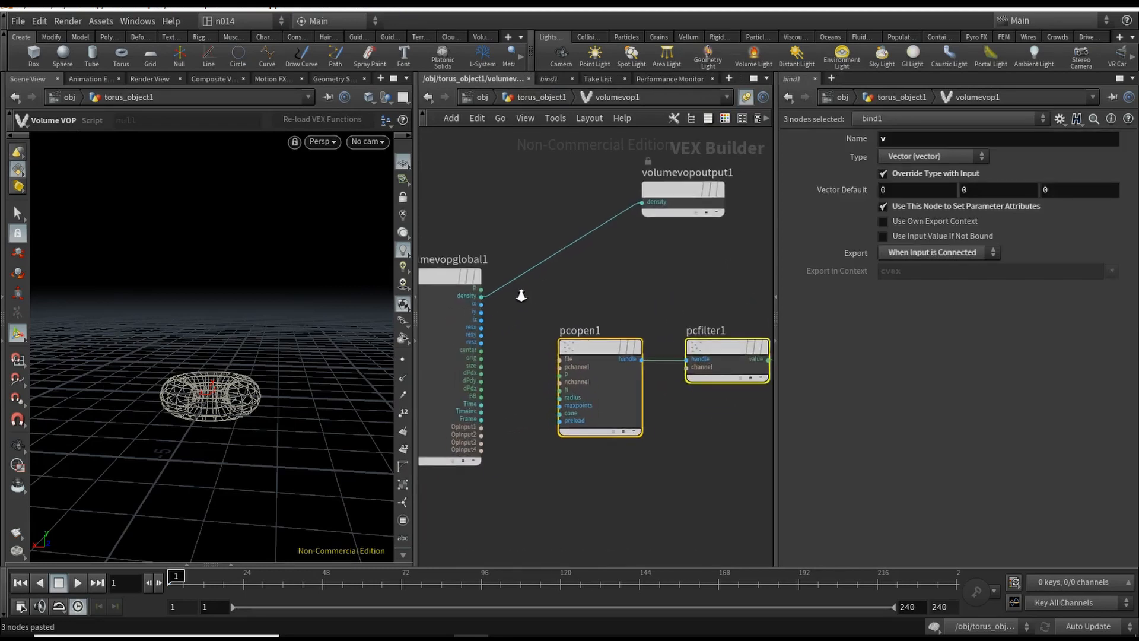
pyautogui.click(478, 289)
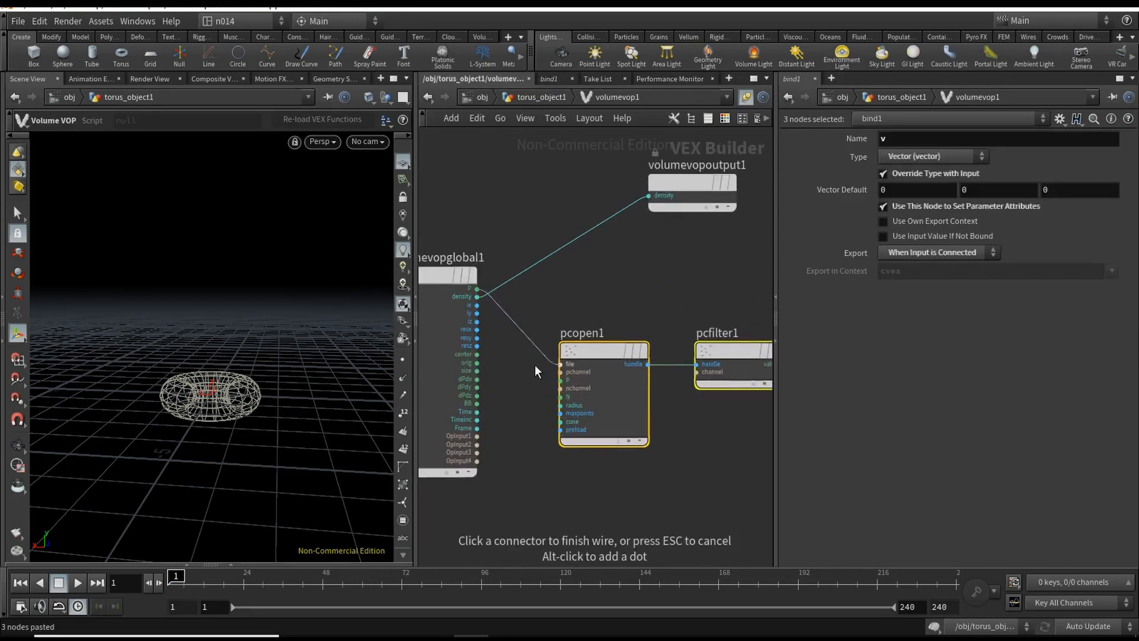
pyautogui.click(554, 383)
pyautogui.click(623, 302)
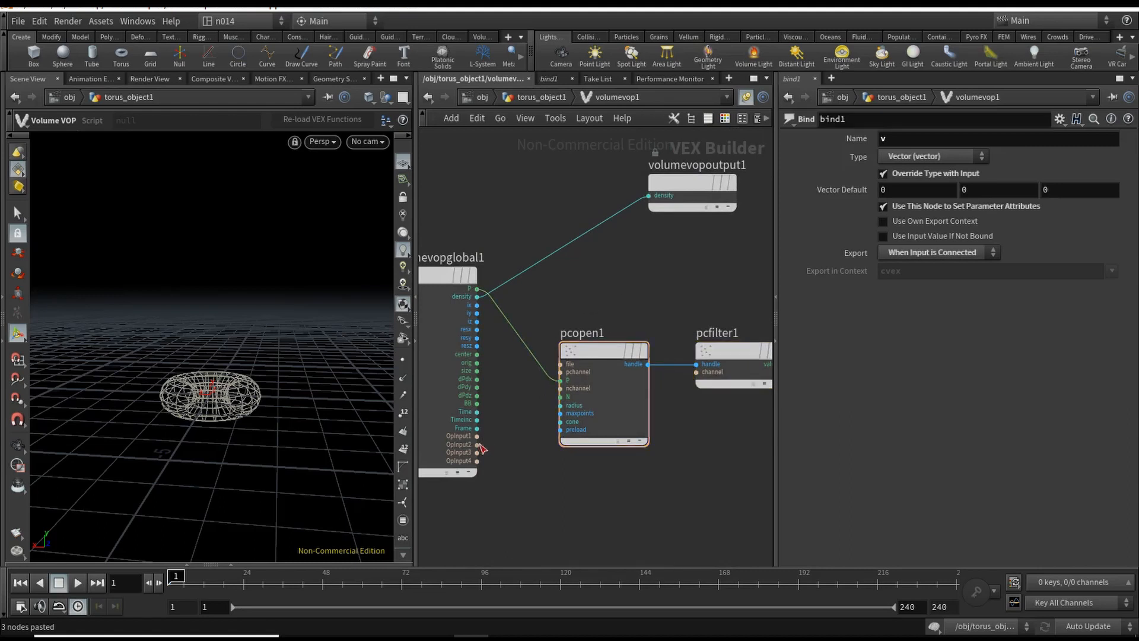
pyautogui.click(478, 436)
pyautogui.click(560, 363)
pyautogui.moveTo(630, 303); pyautogui.dragTo(510, 325, button='middle')
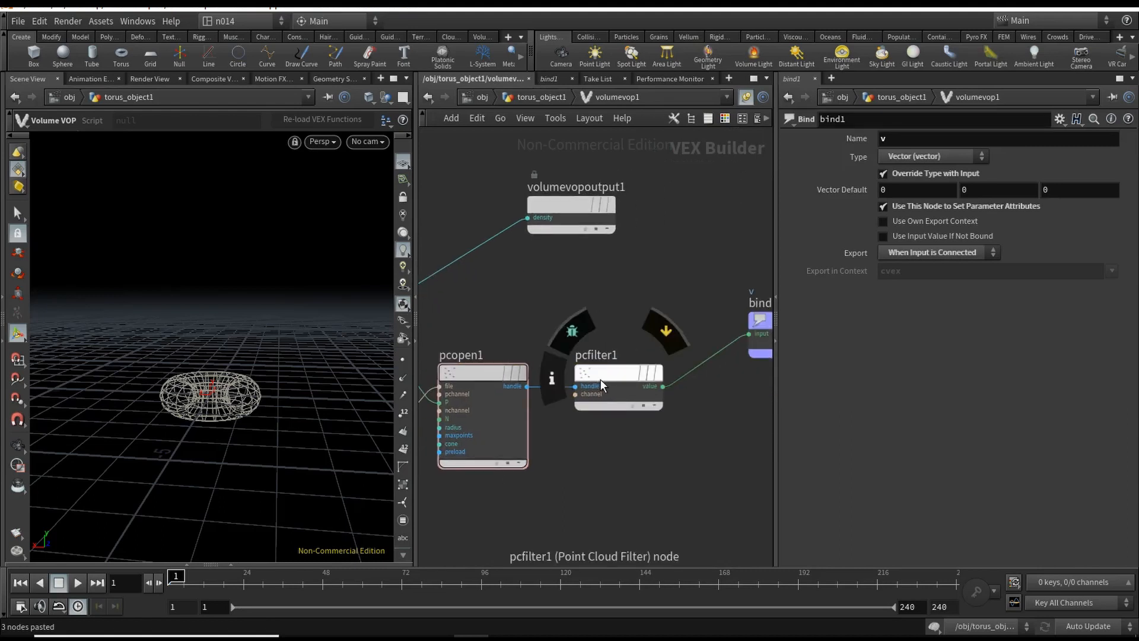
pyautogui.click(617, 380)
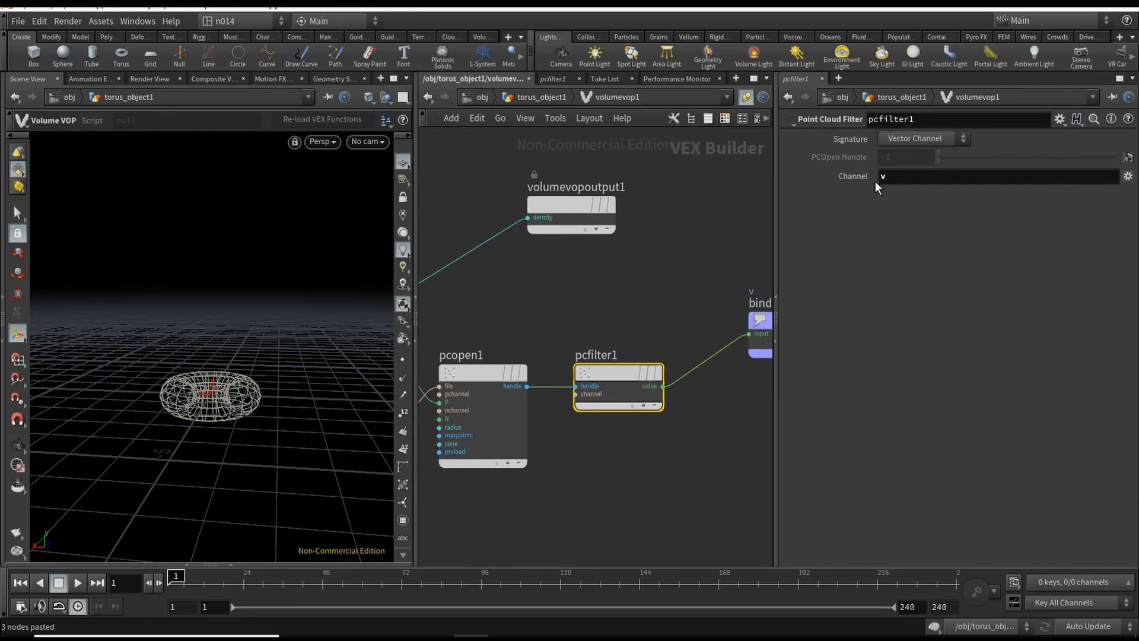
pyautogui.moveTo(635, 311); pyautogui.dragTo(628, 338, button='middle')
# Back in the torus_object1 network, connect volume1 to volumevop1's first input and timeshift1 to its second input
pyautogui.click(554, 100)
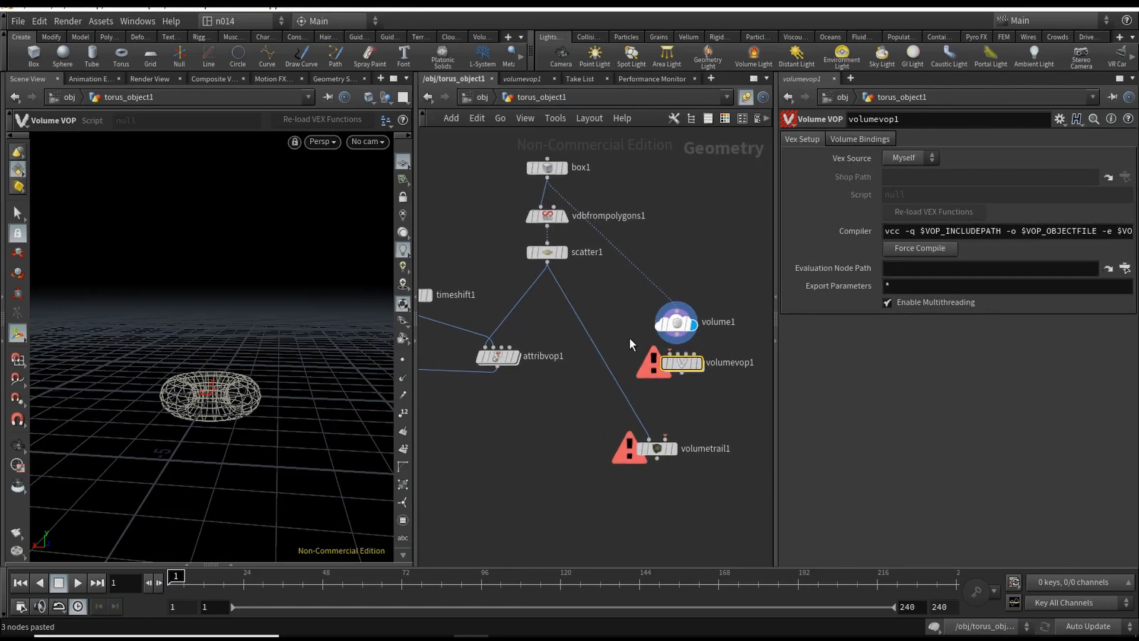
pyautogui.moveTo(683, 402); pyautogui.dragTo(654, 395, button='middle')
pyautogui.scroll(2, 668, 391)
pyautogui.moveTo(633, 348); pyautogui.dragTo(646, 366)
pyautogui.moveTo(636, 313); pyautogui.dragTo(639, 355)
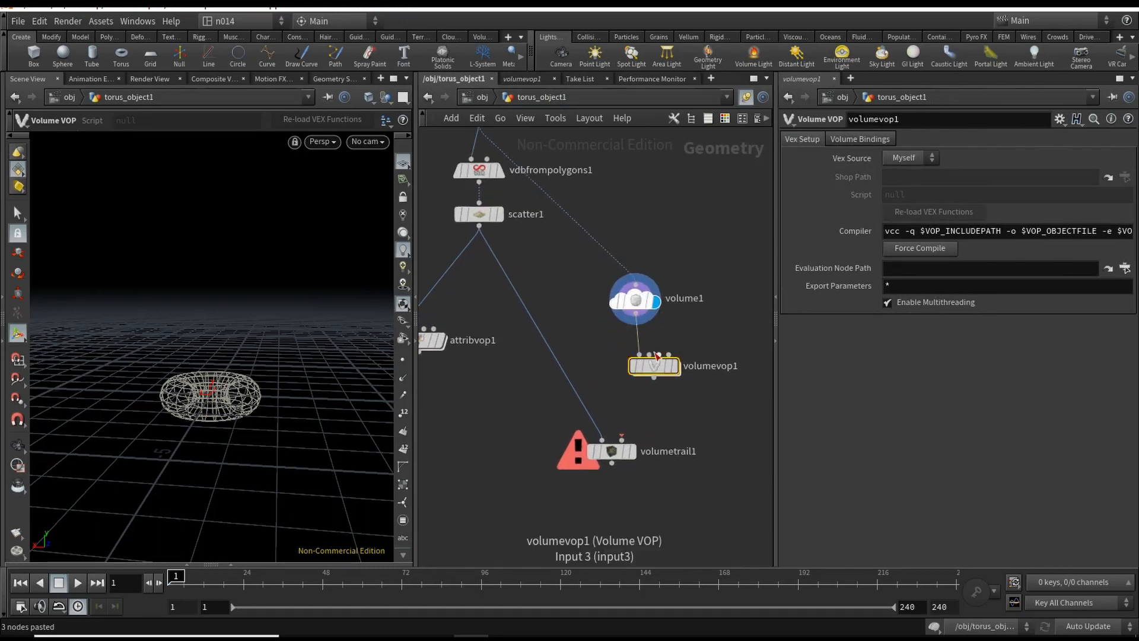
pyautogui.moveTo(601, 365); pyautogui.dragTo(693, 342, button='middle')
pyautogui.scroll(-3, 618, 357)
pyautogui.moveTo(585, 358); pyautogui.dragTo(590, 378, button='middle')
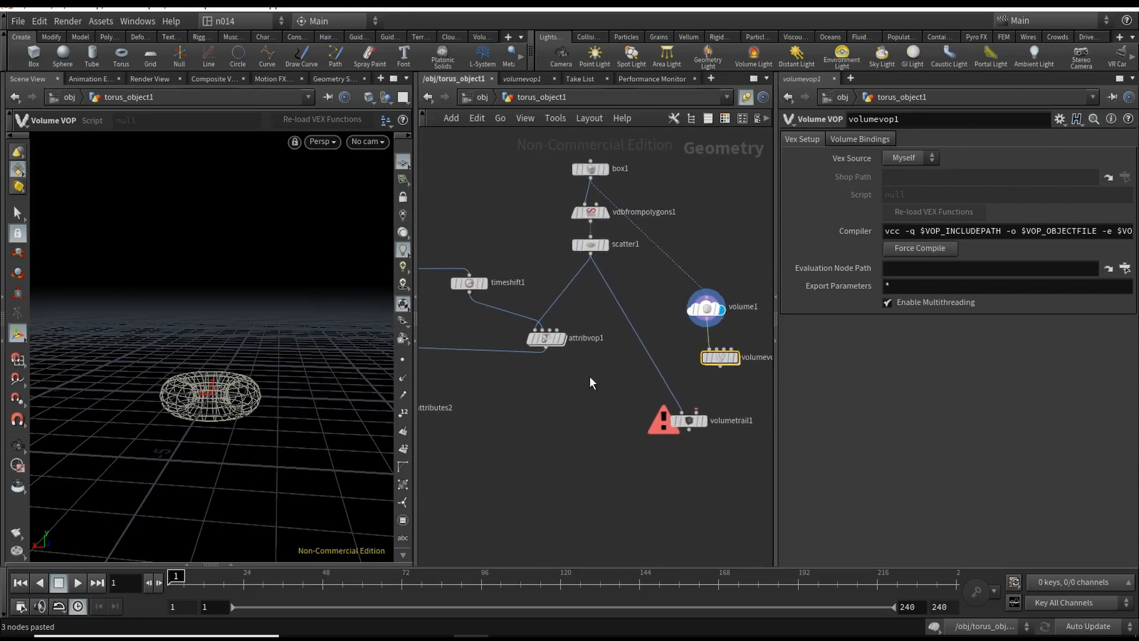
pyautogui.moveTo(495, 332)
pyautogui.mouseDown(button='middle')
pyautogui.moveTo(582, 323)
pyautogui.moveTo(500, 337)
pyautogui.mouseUp(button='middle')
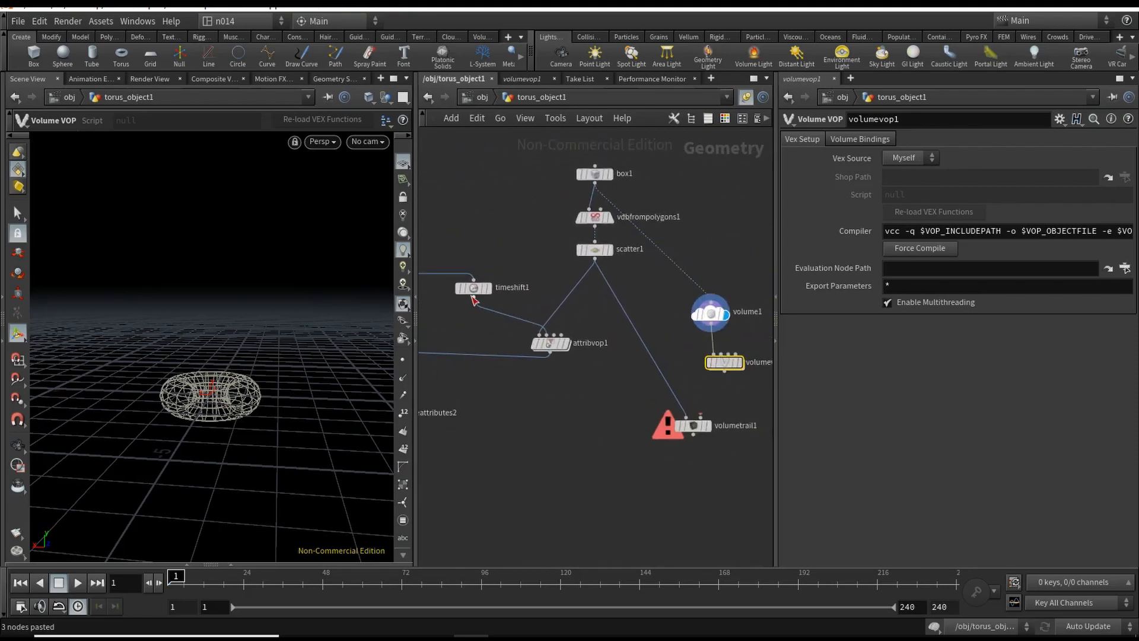
pyautogui.click(473, 297)
pyautogui.click(719, 356)
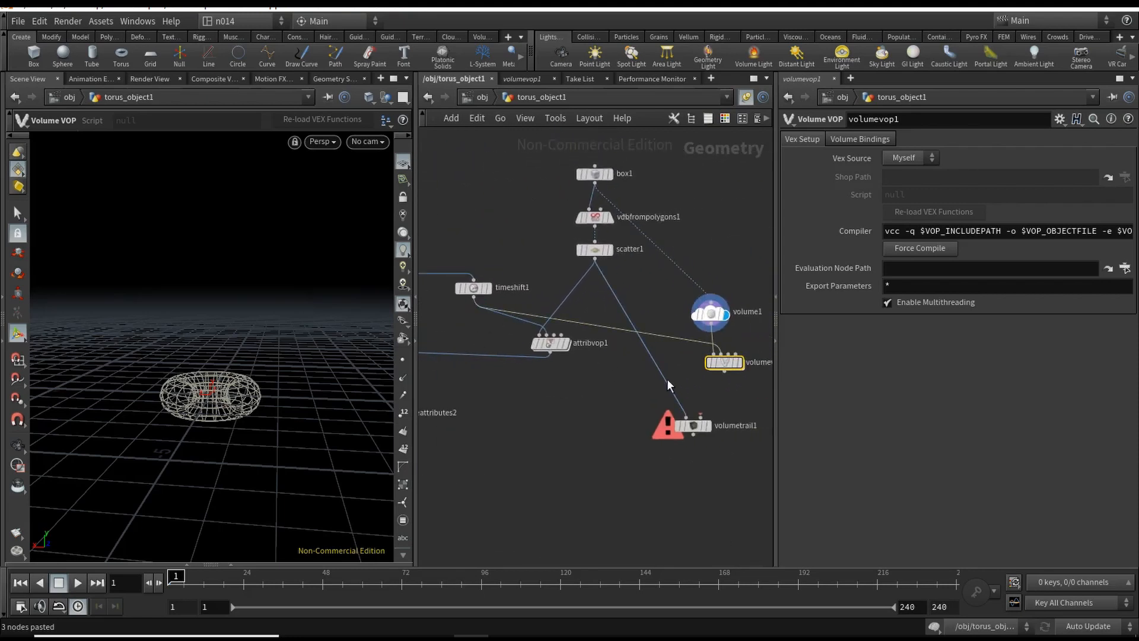
# Connect volumevop1 to volumetrail1's Velocity Volumes input and display volumetrail1
pyautogui.moveTo(691, 379); pyautogui.dragTo(648, 357, button='middle')
pyautogui.scroll(3, 647, 357)
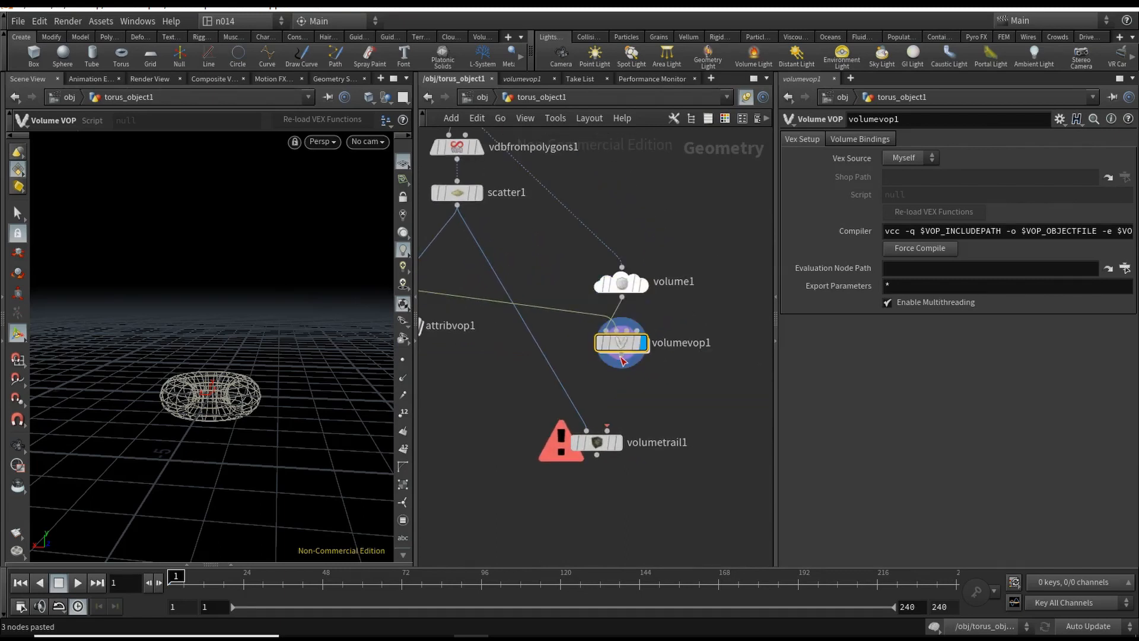
pyautogui.click(621, 355)
pyautogui.click(607, 431)
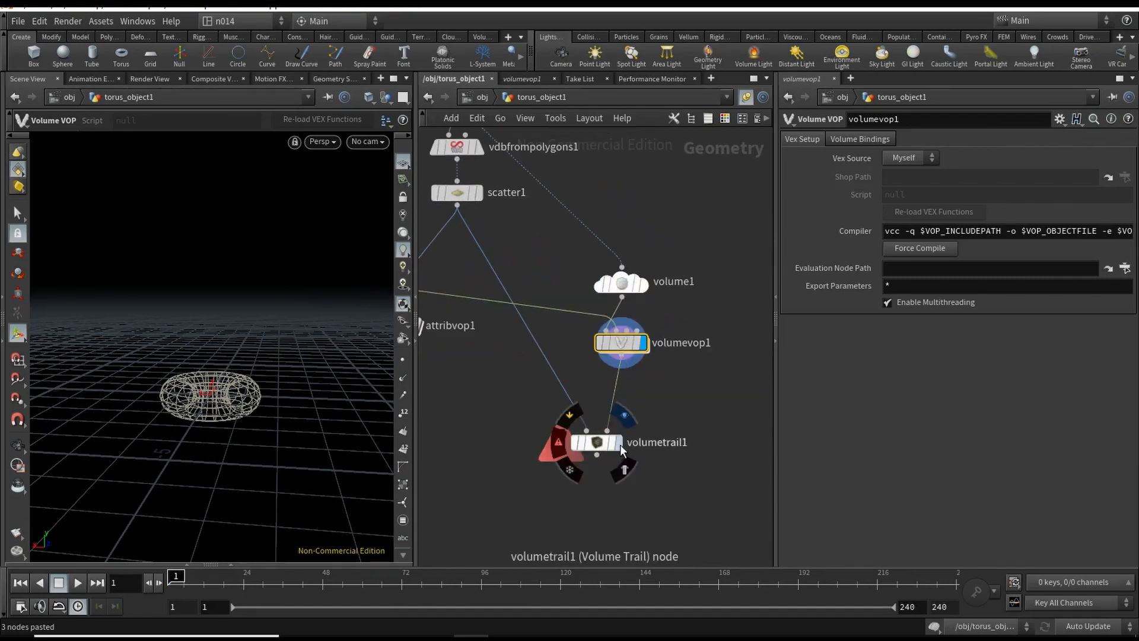
pyautogui.click(621, 444)
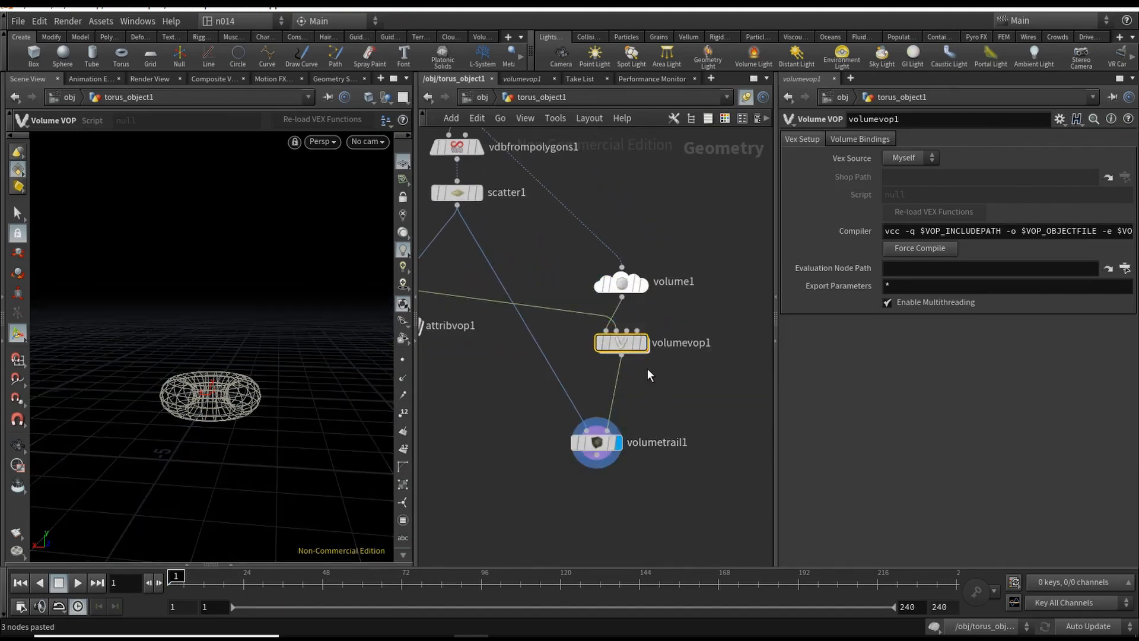
pyautogui.moveTo(650, 369); pyautogui.dragTo(658, 407, button='middle')
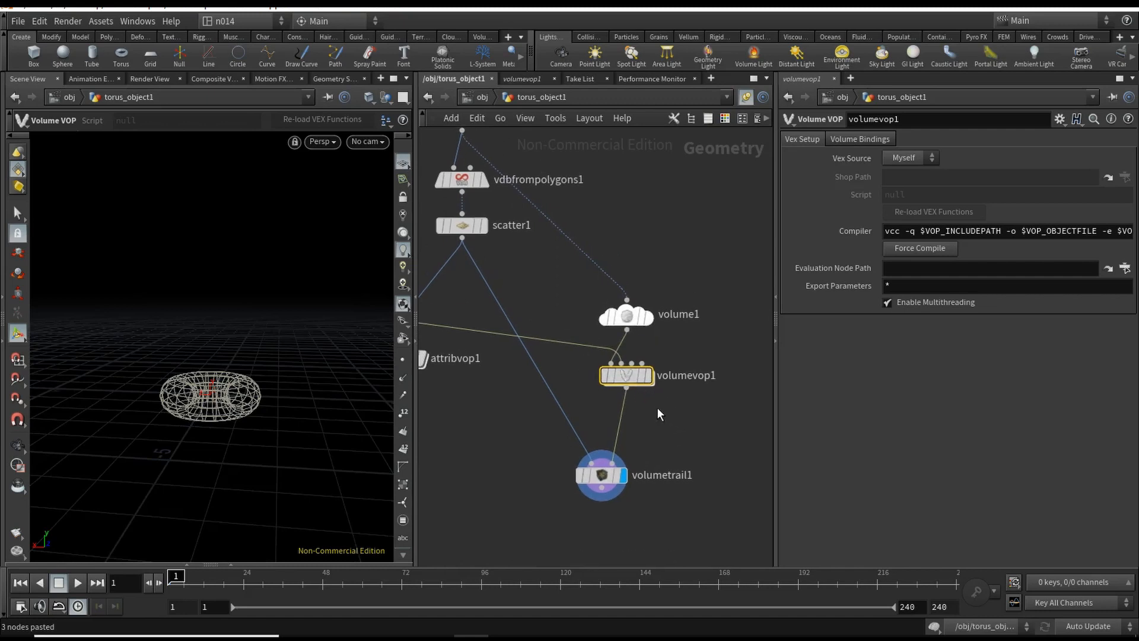
# Inside volumevop1, set pcopen1's Search radius to 1
pyautogui.moveTo(626, 373); pyautogui.dragTo(626, 381)
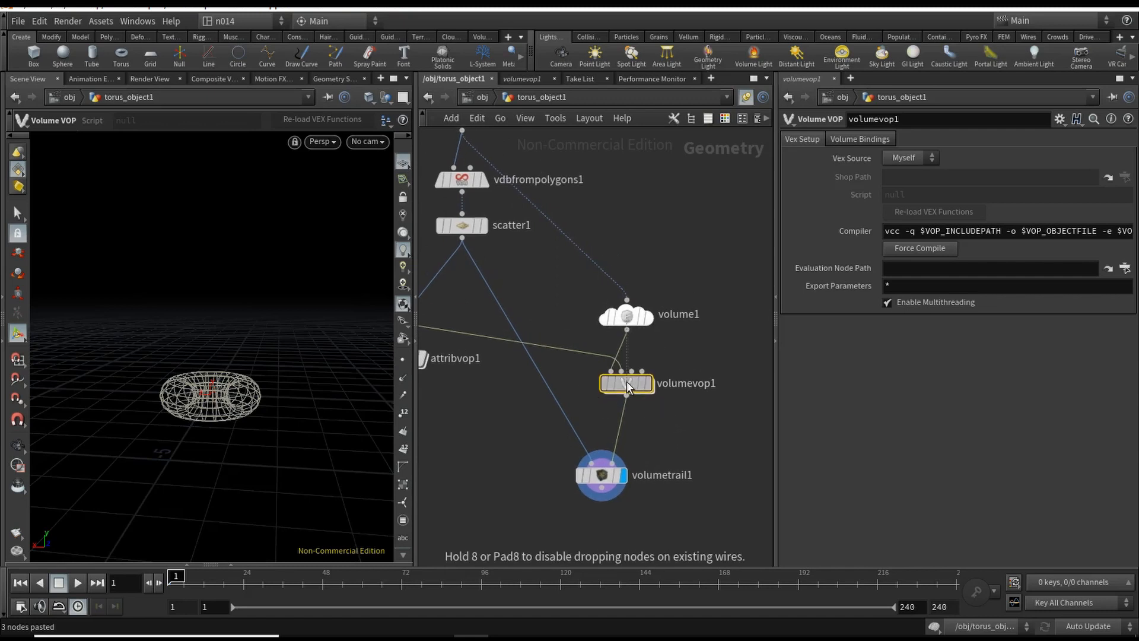
pyautogui.doubleClick(627, 383)
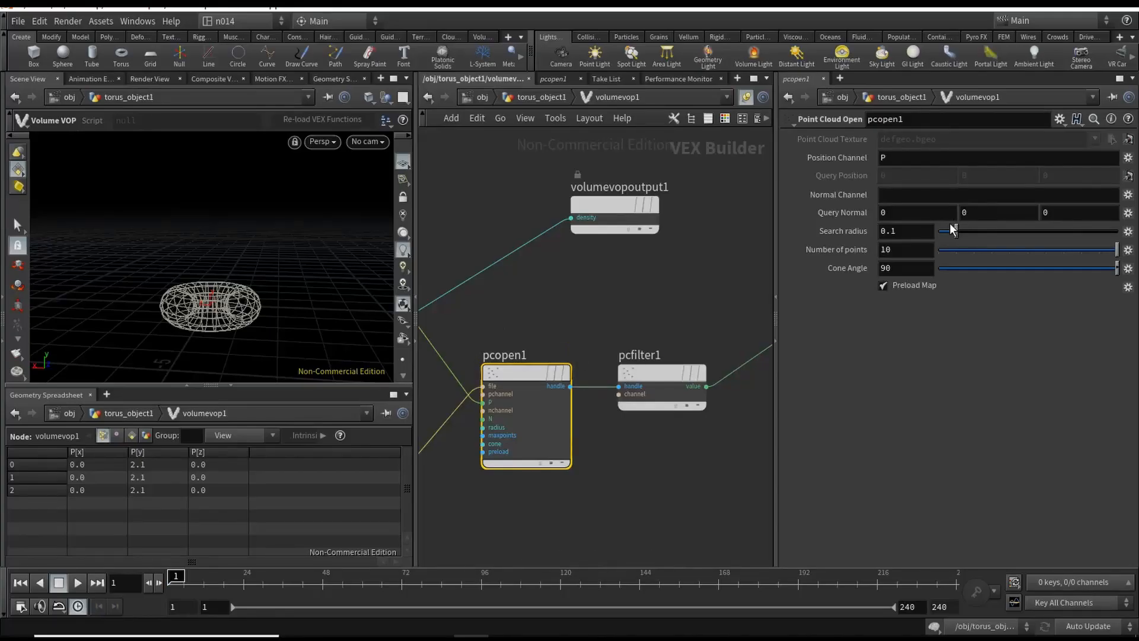
pyautogui.moveTo(897, 231); pyautogui.dragTo(864, 228)
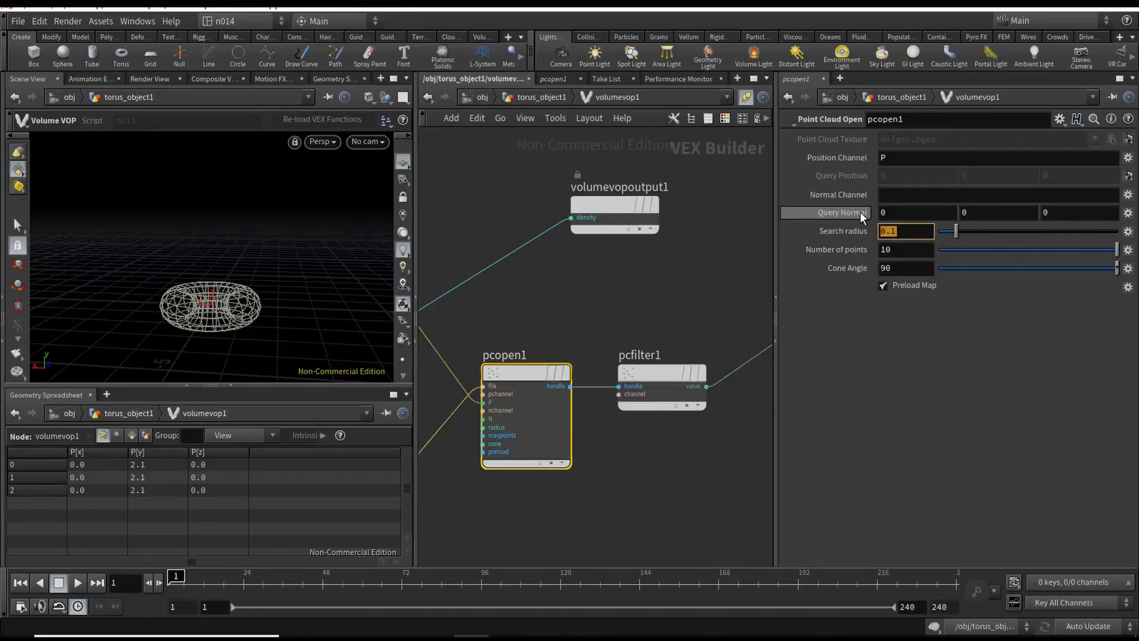
pyautogui.write('1')
pyautogui.press('Return')
pyautogui.click(694, 329)
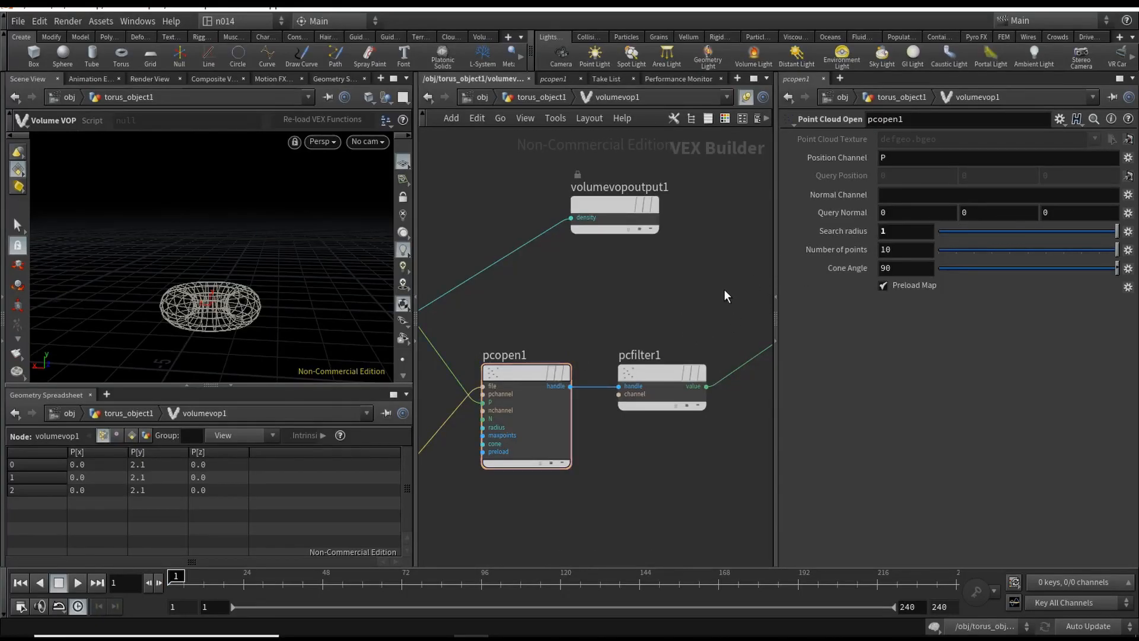
# Inside volumevop1, check pcfilter1's settings and set bind1's Name to vel
pyautogui.click(656, 373)
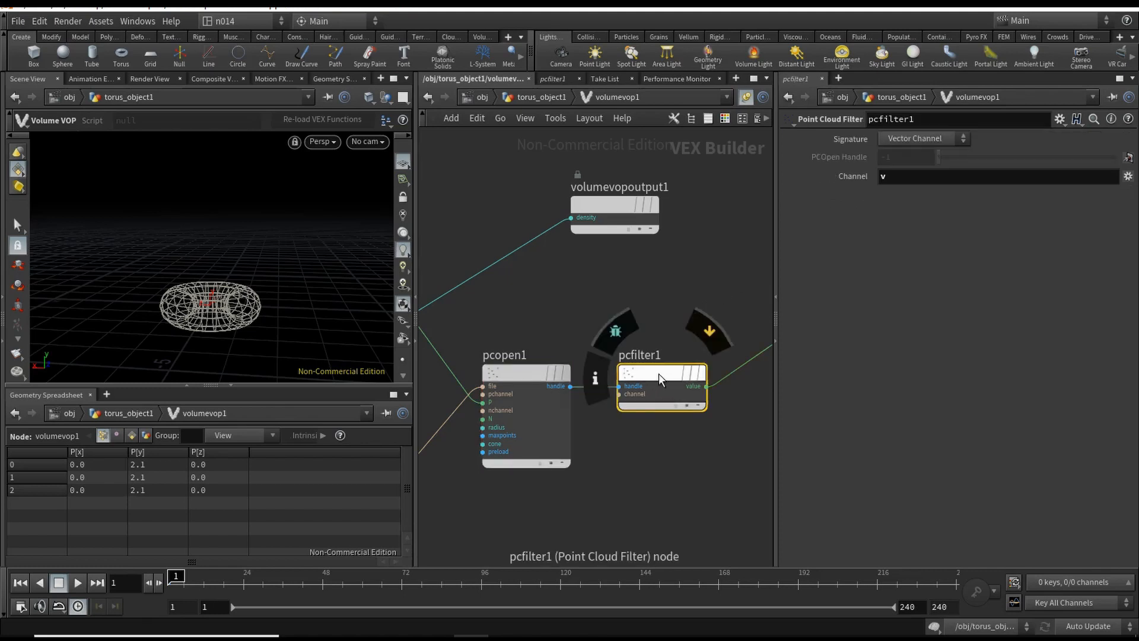
pyautogui.click(545, 96)
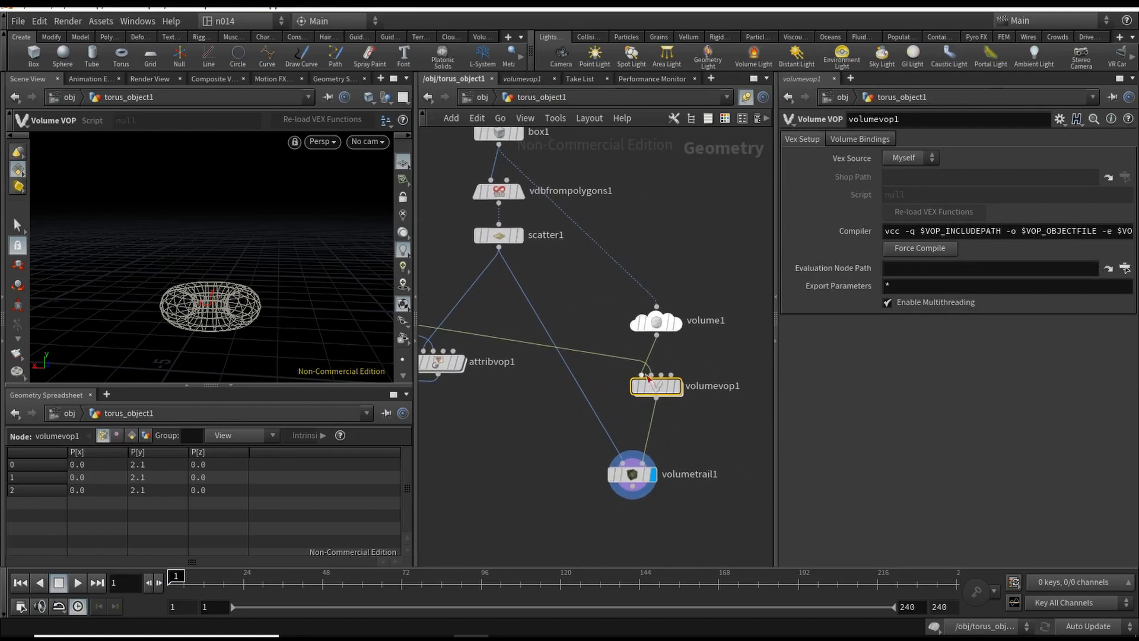
pyautogui.doubleClick(658, 392)
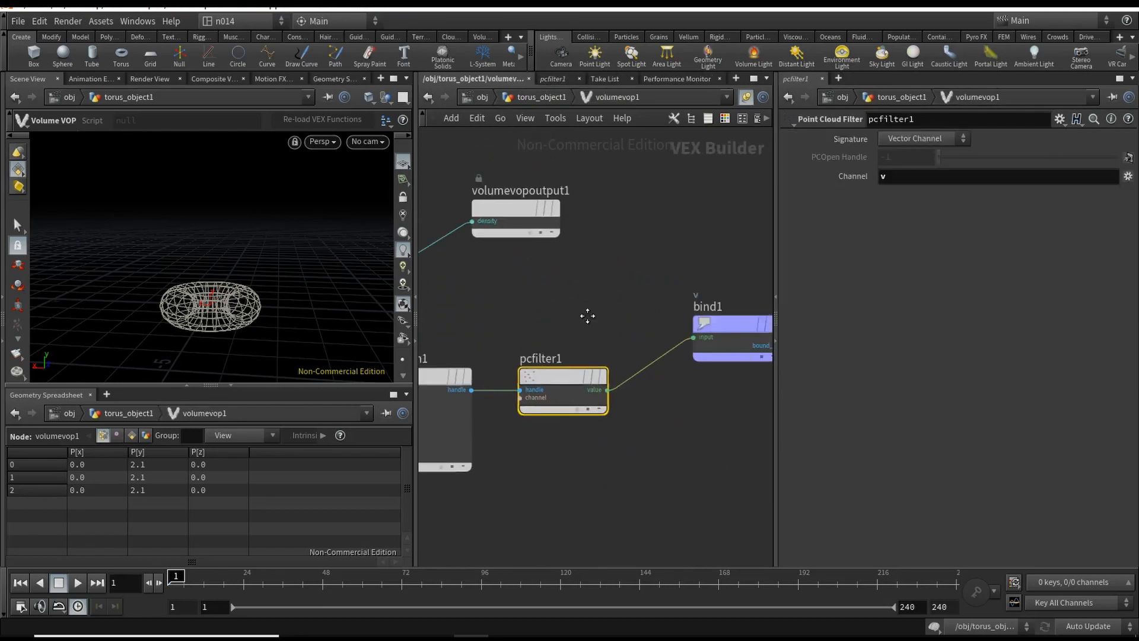
pyautogui.click(676, 365)
pyautogui.moveTo(677, 362); pyautogui.dragTo(670, 377)
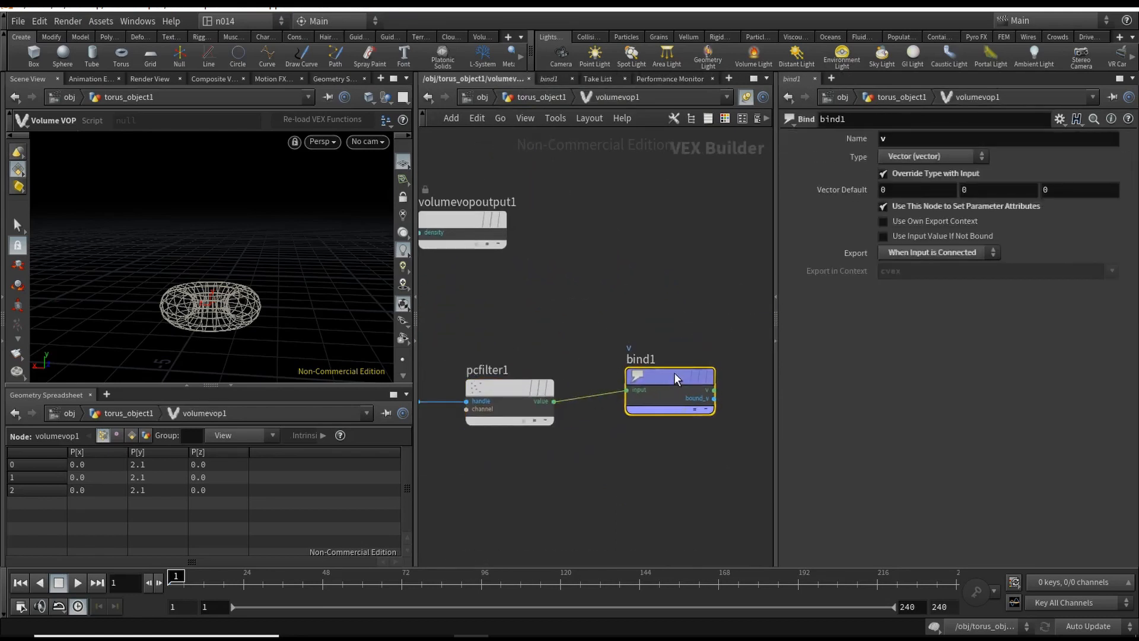
pyautogui.click(888, 138)
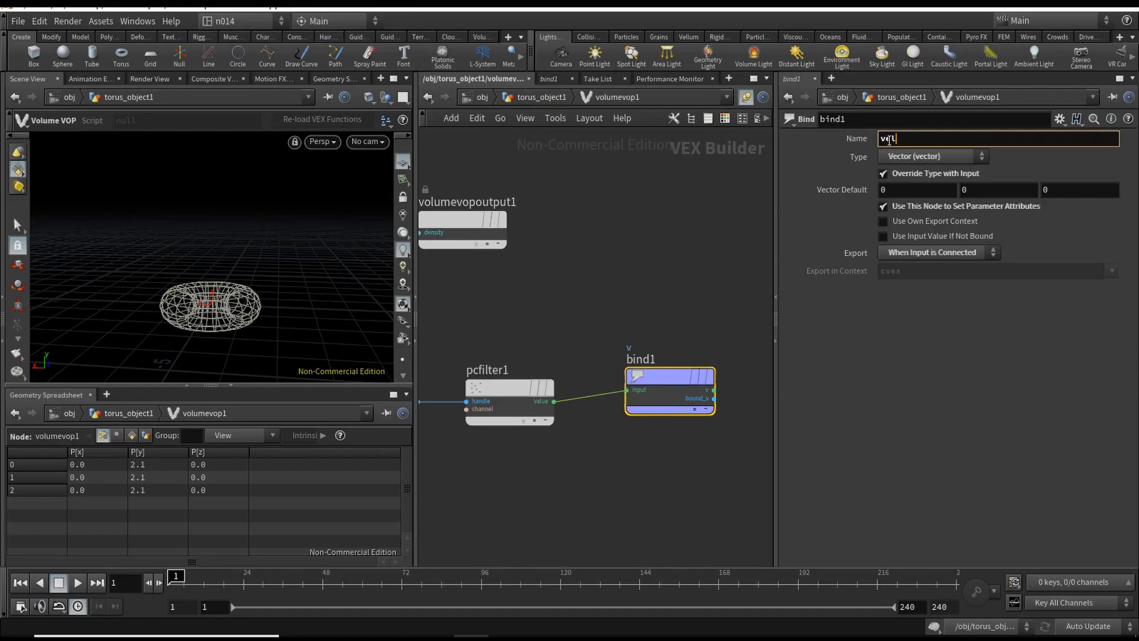
pyautogui.write('el')
pyautogui.press('Return')
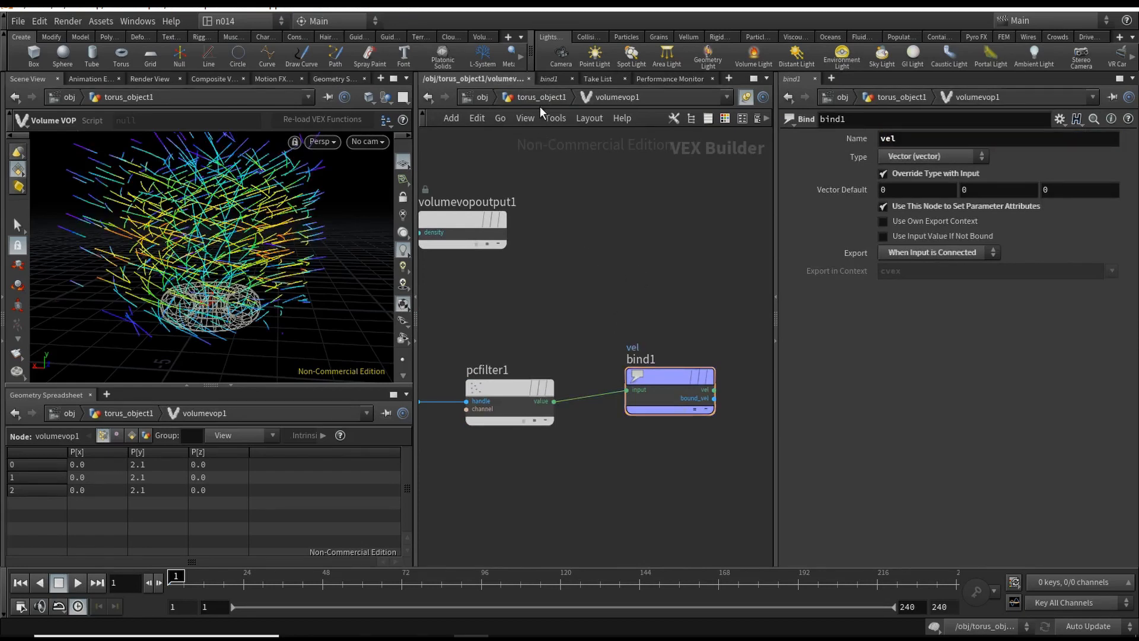
# Inspect the velocity trails from the torus_object1 network, and set the Search radius of pcopen1 inside volumevop1 to 2
pyautogui.click(541, 97)
pyautogui.moveTo(514, 441); pyautogui.dragTo(540, 435, button='middle')
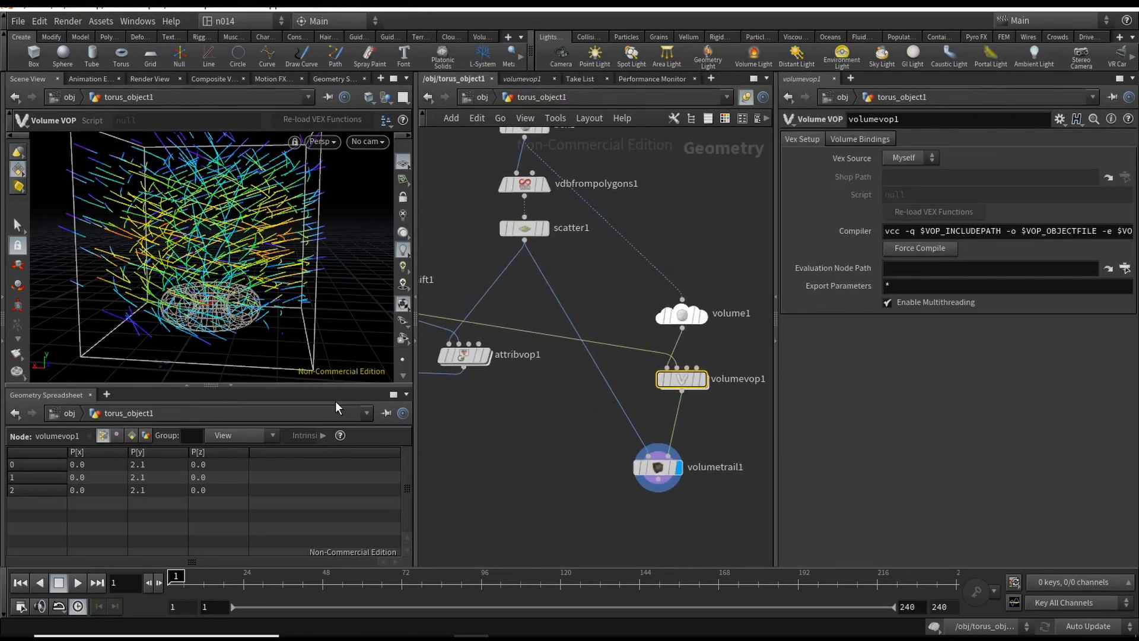
pyautogui.keyDown('alt'); pyautogui.moveTo(336, 330); pyautogui.dragTo(313, 331); pyautogui.keyUp('alt')
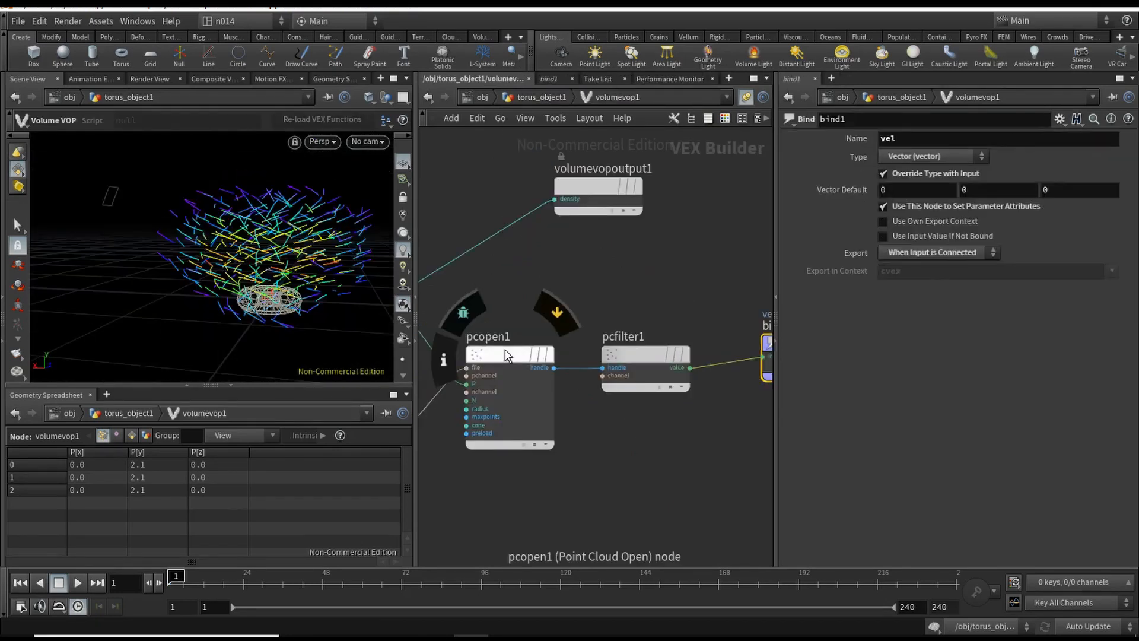
pyautogui.click(510, 356)
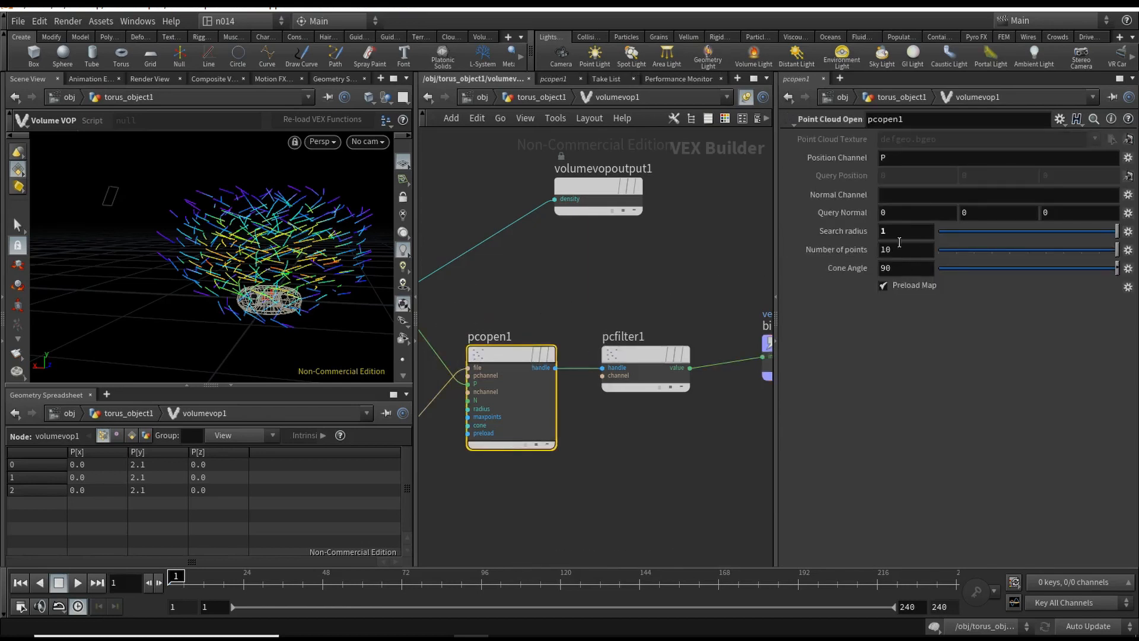
pyautogui.press('BackSpace')
pyautogui.write('2')
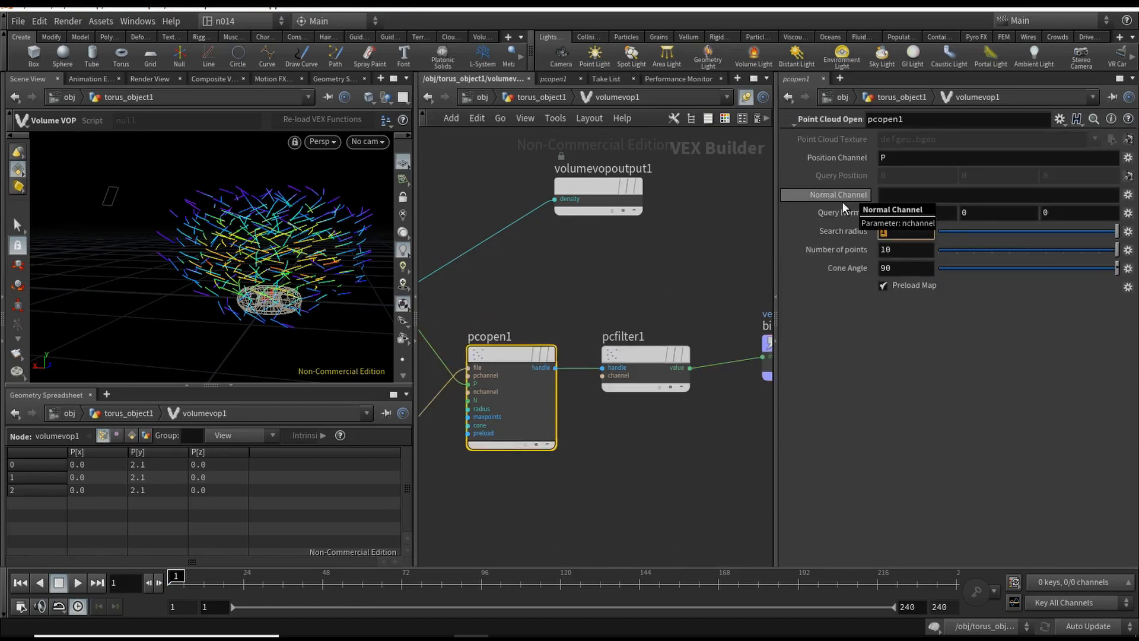
pyautogui.press('Return')
pyautogui.click(612, 285)
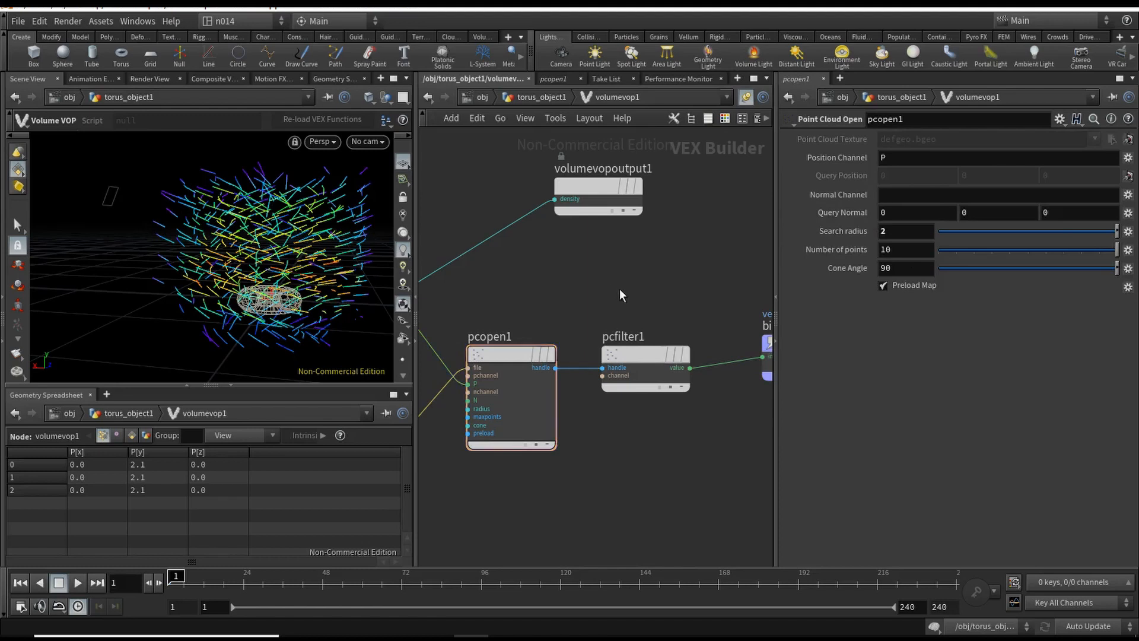
# Back in the torus_object1 network, raise volumetrail1's Trail Length to 9.71
pyautogui.click(541, 97)
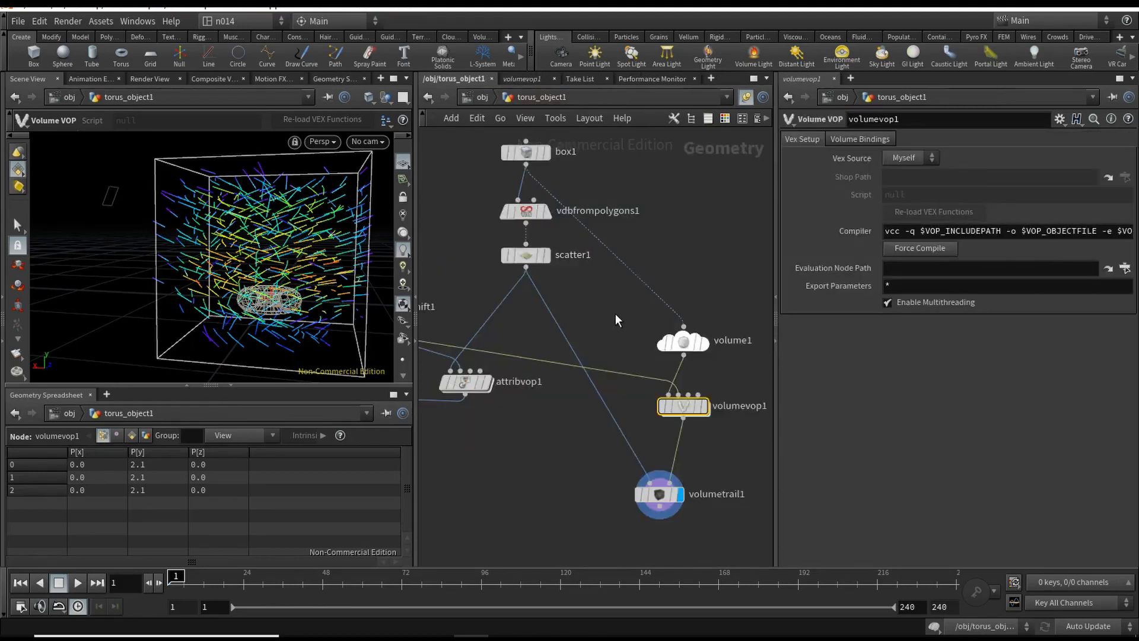
pyautogui.moveTo(599, 313); pyautogui.dragTo(586, 322, button='middle')
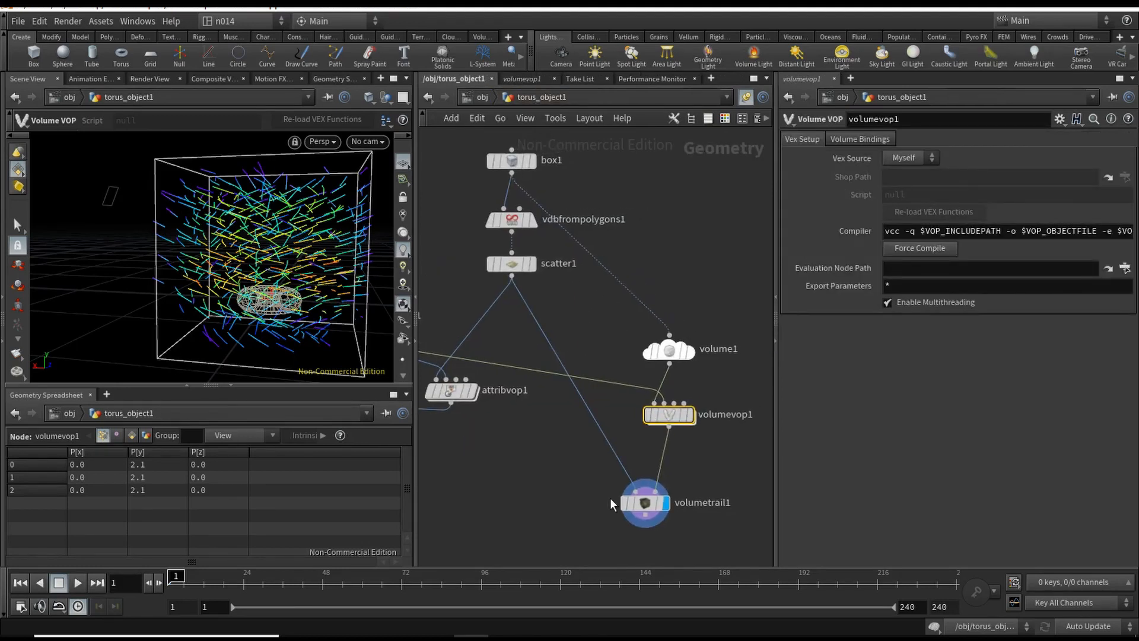
pyautogui.click(648, 503)
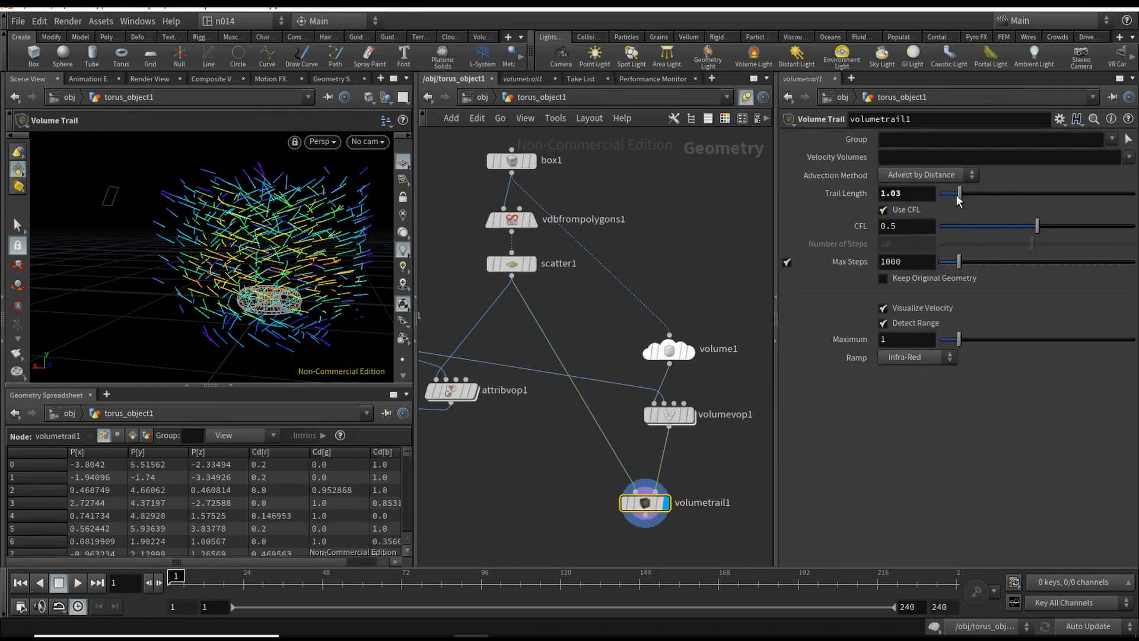
pyautogui.moveTo(961, 194); pyautogui.dragTo(1130, 193)
# Inside attribvop1, change the Search radius of its pcopen1 node
pyautogui.moveTo(515, 448); pyautogui.dragTo(554, 389, button='middle')
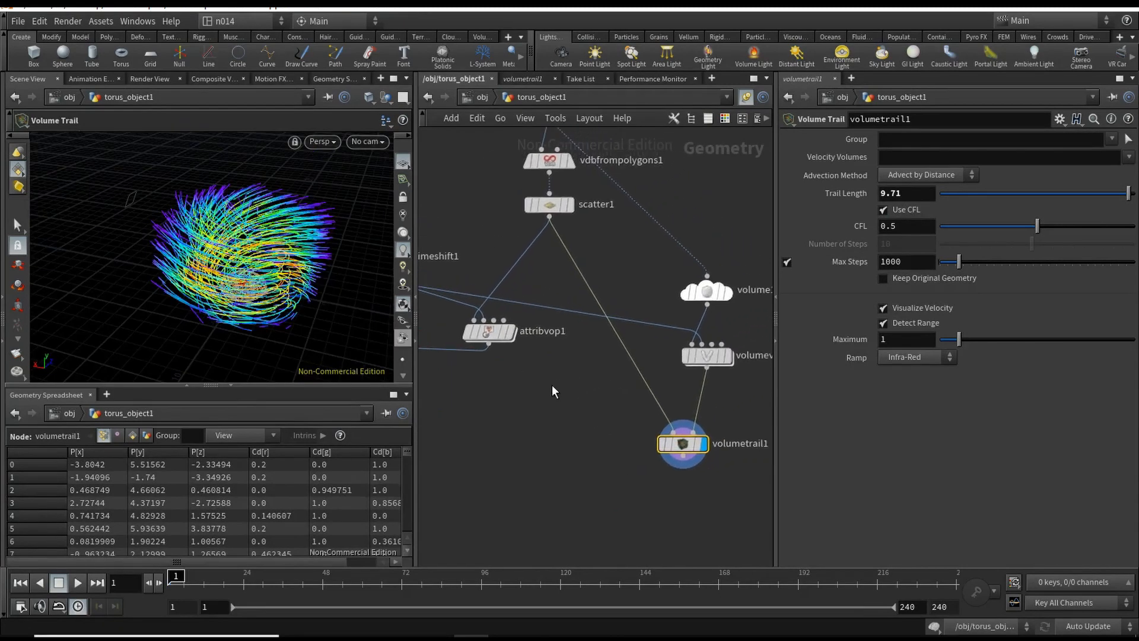
pyautogui.doubleClick(496, 335)
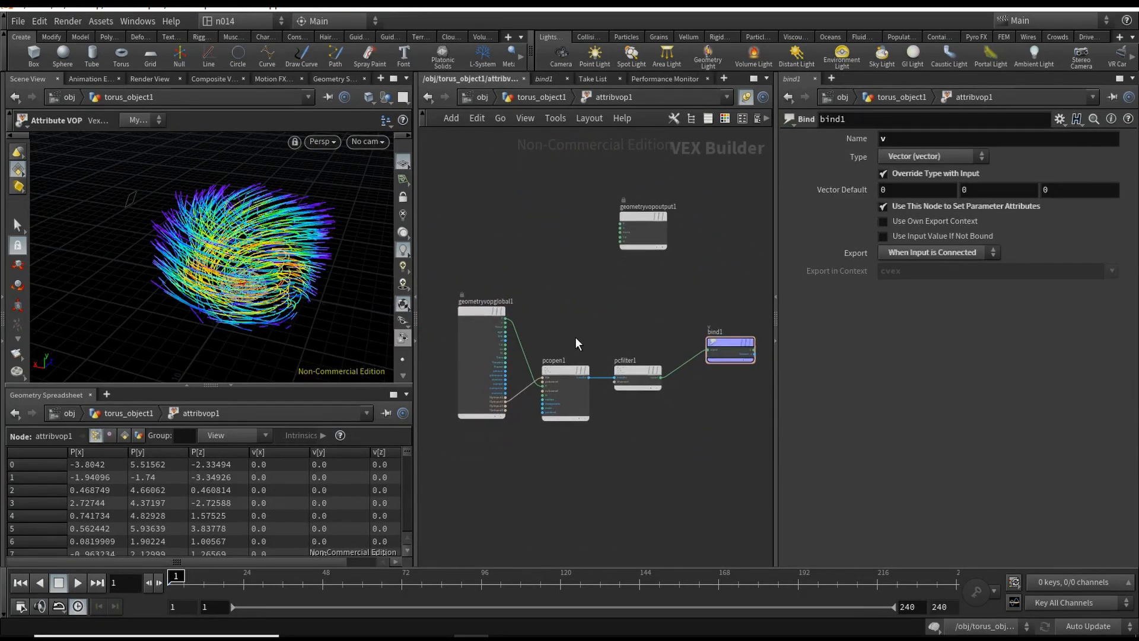
pyautogui.scroll(3, 579, 344)
pyautogui.click(578, 387)
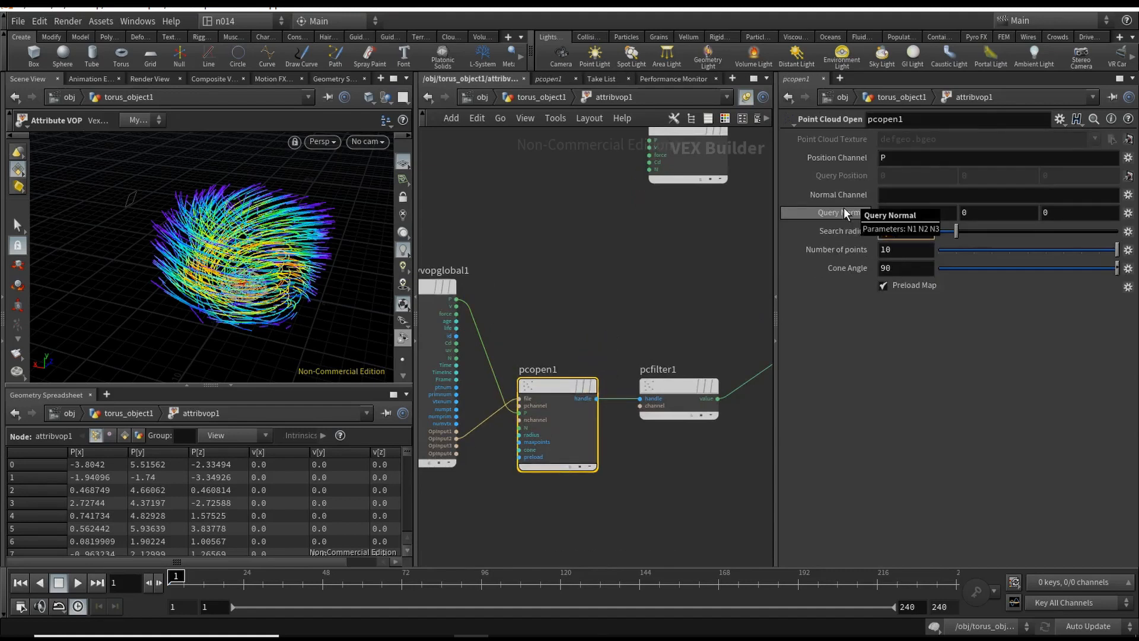
pyautogui.press('Return')
pyautogui.click(649, 290)
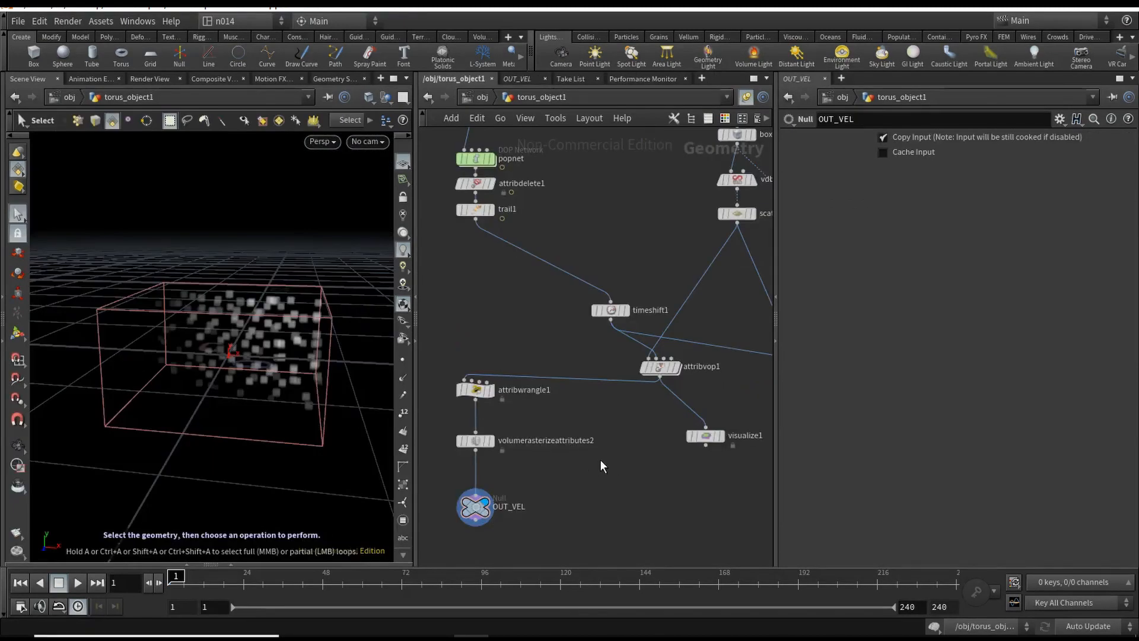
# In the torus_object1 network, set scatter1's Force Total Count to 5000
pyautogui.moveTo(619, 457); pyautogui.dragTo(542, 491, button='middle')
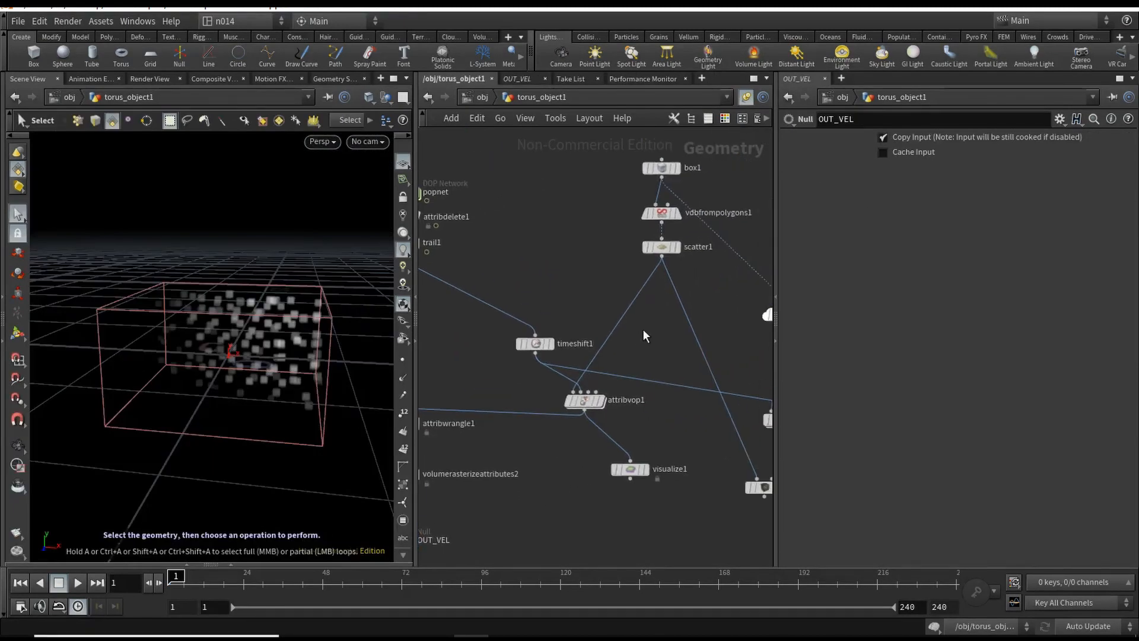
pyautogui.scroll(-3, 642, 329)
pyautogui.scroll(5, 599, 306)
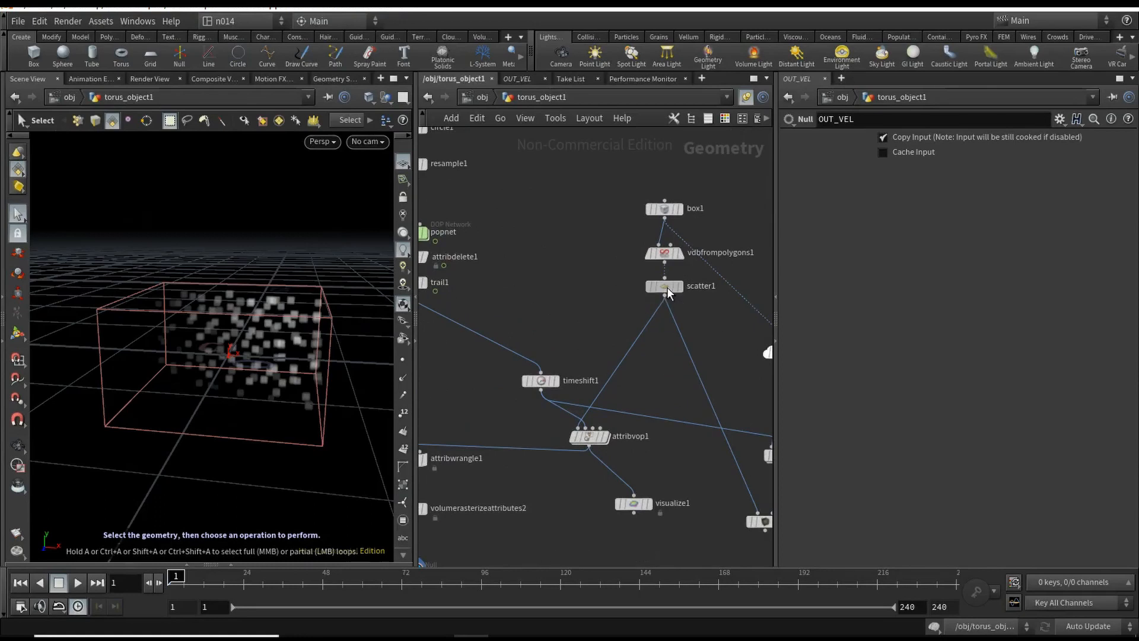
pyautogui.click(665, 286)
pyautogui.write('00')
pyautogui.press('Return')
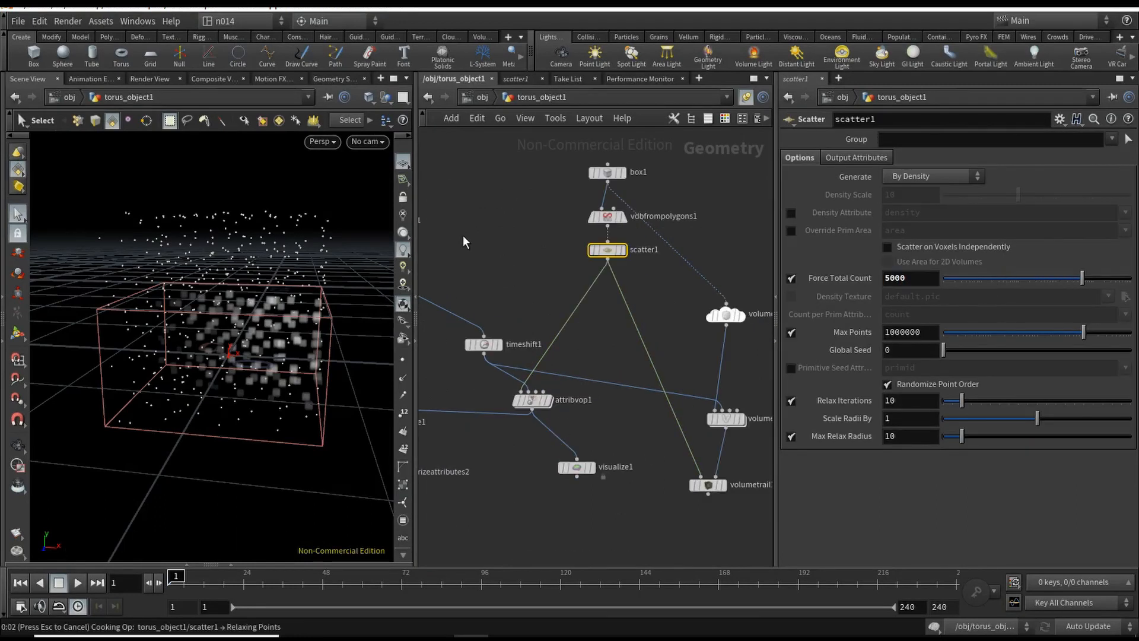
# Set the first Radius value of torus1 to 1
pyautogui.moveTo(483, 247); pyautogui.dragTo(689, 231, button='middle')
pyautogui.moveTo(517, 288); pyautogui.dragTo(639, 368, button='middle')
pyautogui.moveTo(516, 188); pyautogui.dragTo(517, 200)
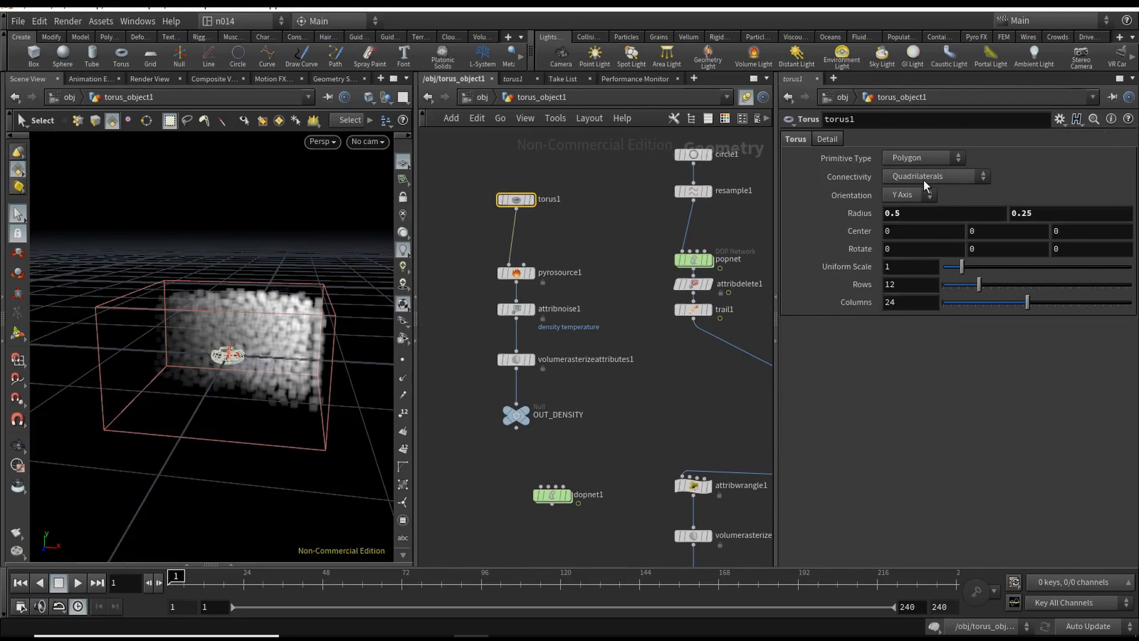
pyautogui.doubleClick(908, 213)
pyautogui.write('1')
pyautogui.press('Return')
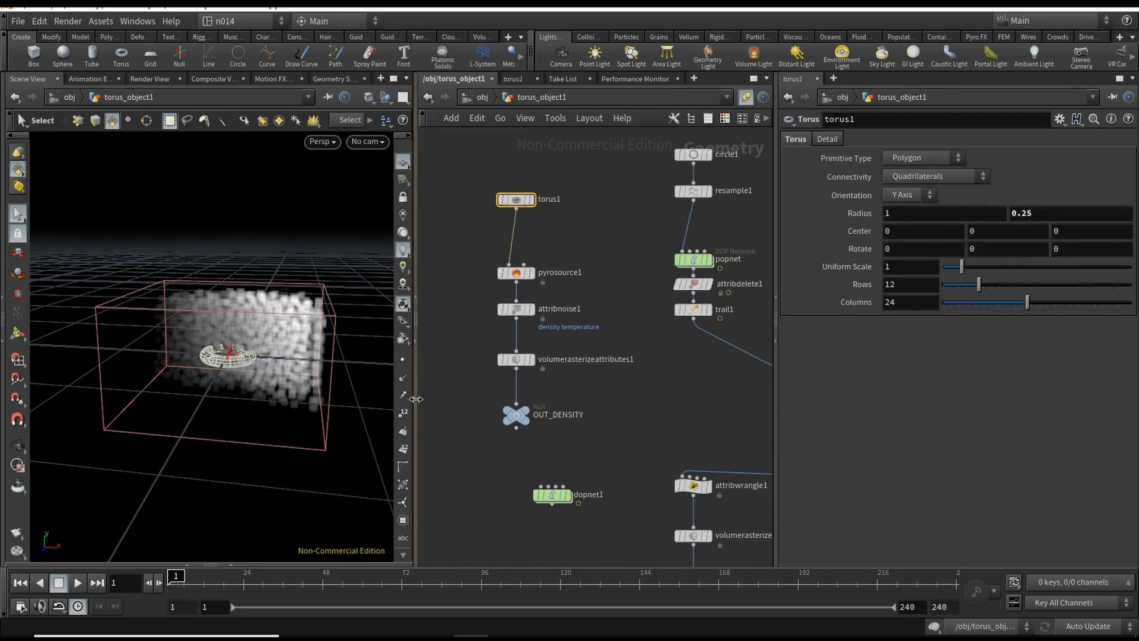
# Inside attribvop1, add a Curl Noise node above pcopen1 and connect geometryvopglobal1's P to its pos input
pyautogui.moveTo(662, 414); pyautogui.dragTo(473, 360, button='middle')
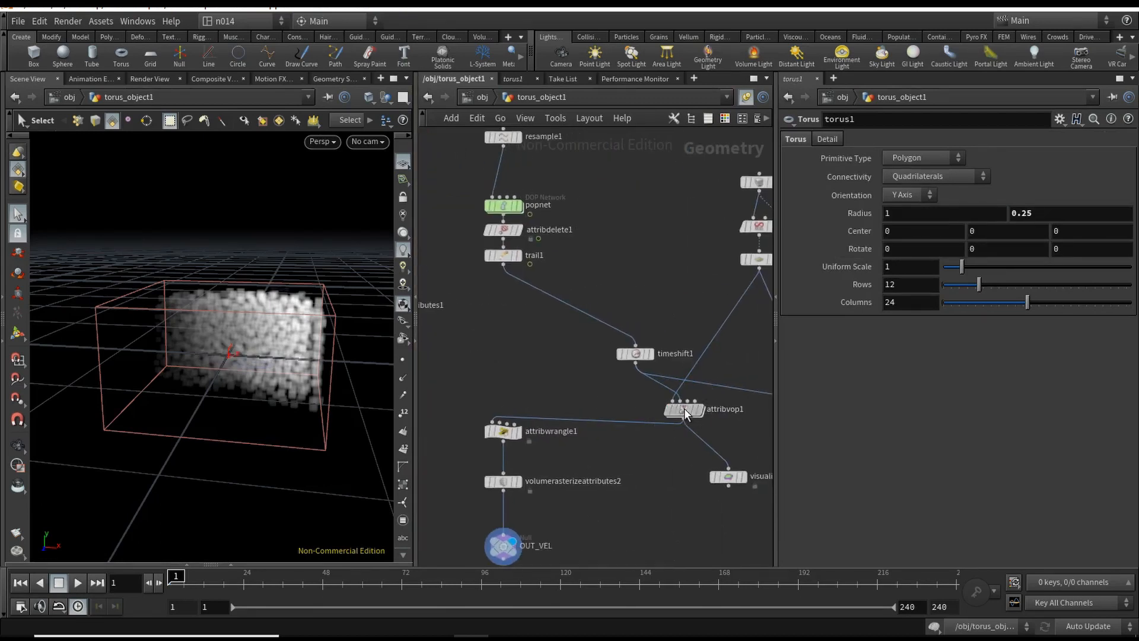
pyautogui.click(685, 410)
pyautogui.doubleClick(686, 410)
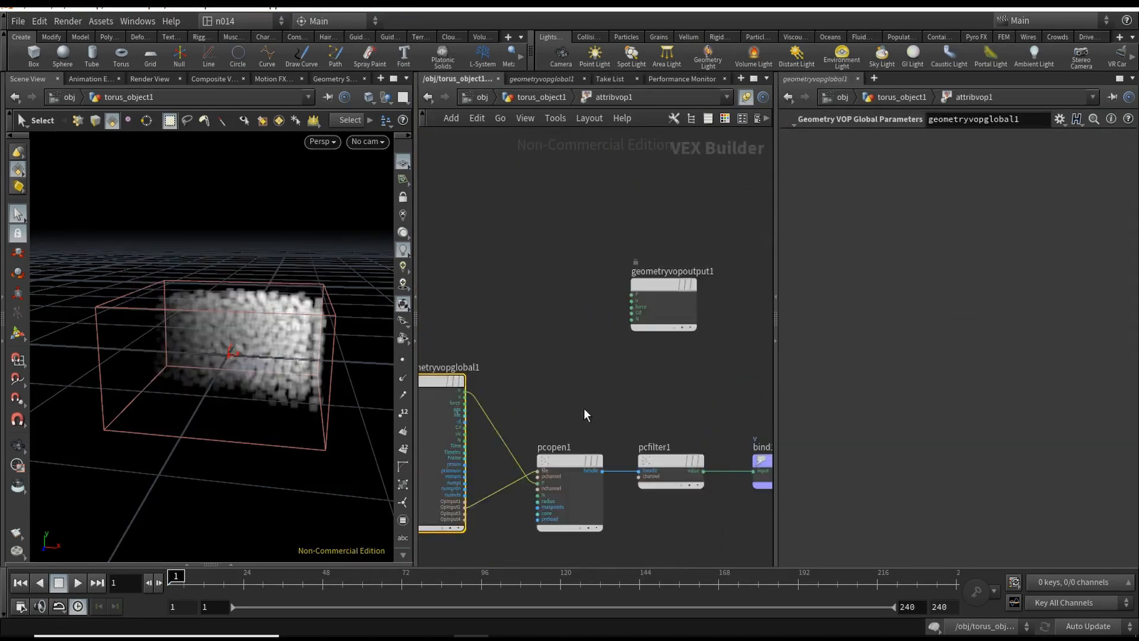
pyautogui.moveTo(584, 410); pyautogui.dragTo(558, 350, button='middle')
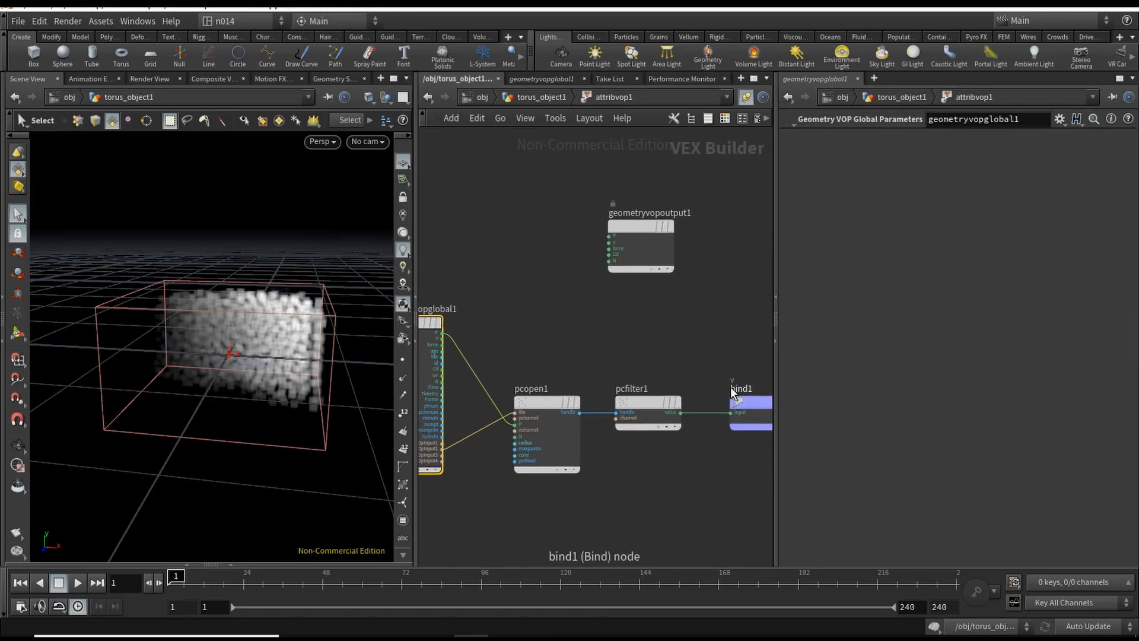
pyautogui.press('Tab')
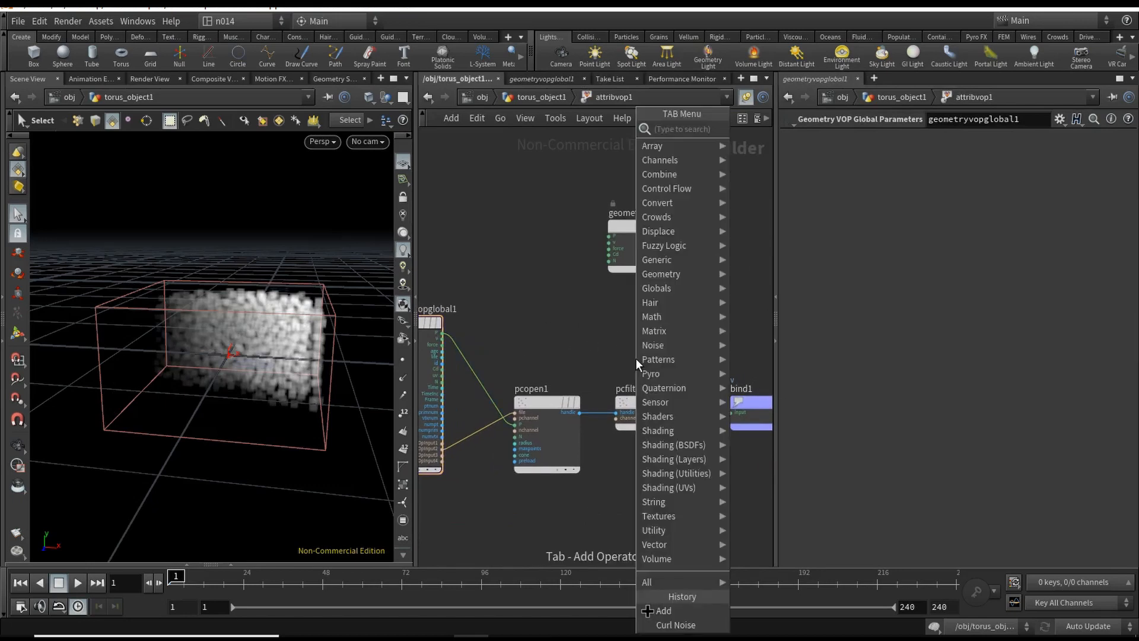
pyautogui.write('cur')
pyautogui.press('Return')
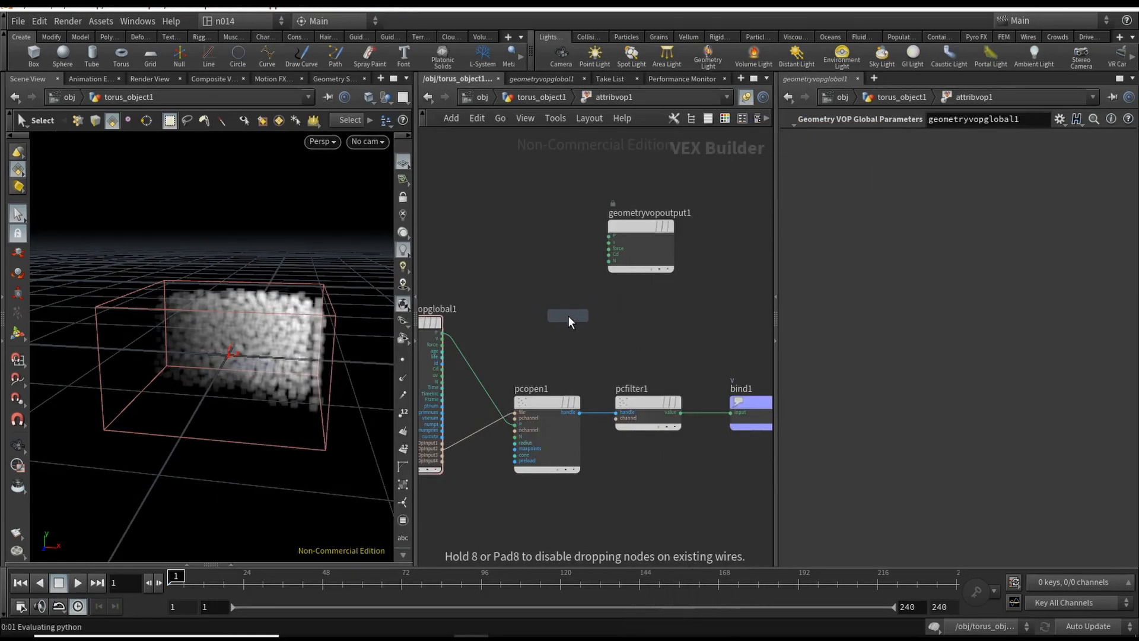
pyautogui.click(569, 316)
pyautogui.moveTo(443, 333); pyautogui.dragTo(638, 338)
# Create an Add node that sums the curlnoise1 noise output and the pcfilter1 value output
pyautogui.press('Tab')
pyautogui.write('add')
pyautogui.press('Return')
pyautogui.click(669, 327)
pyautogui.moveTo(679, 410); pyautogui.dragTo(640, 344)
# Set curlnoise1's Frequency to 0.8 on all three axes
pyautogui.scroll(4, 706, 392)
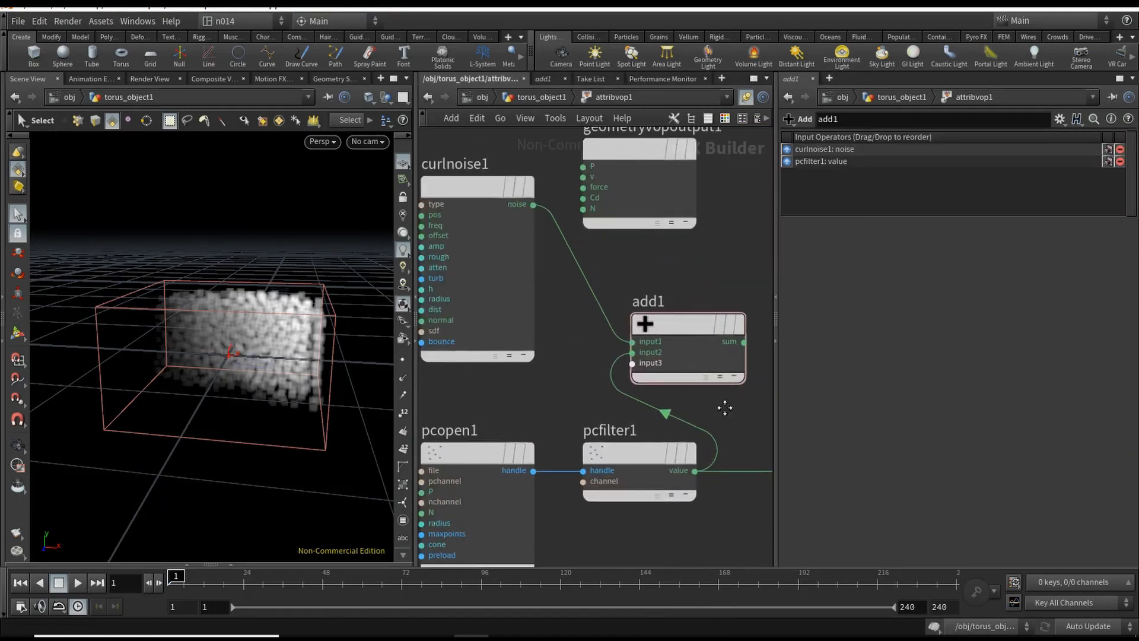
pyautogui.click(535, 217)
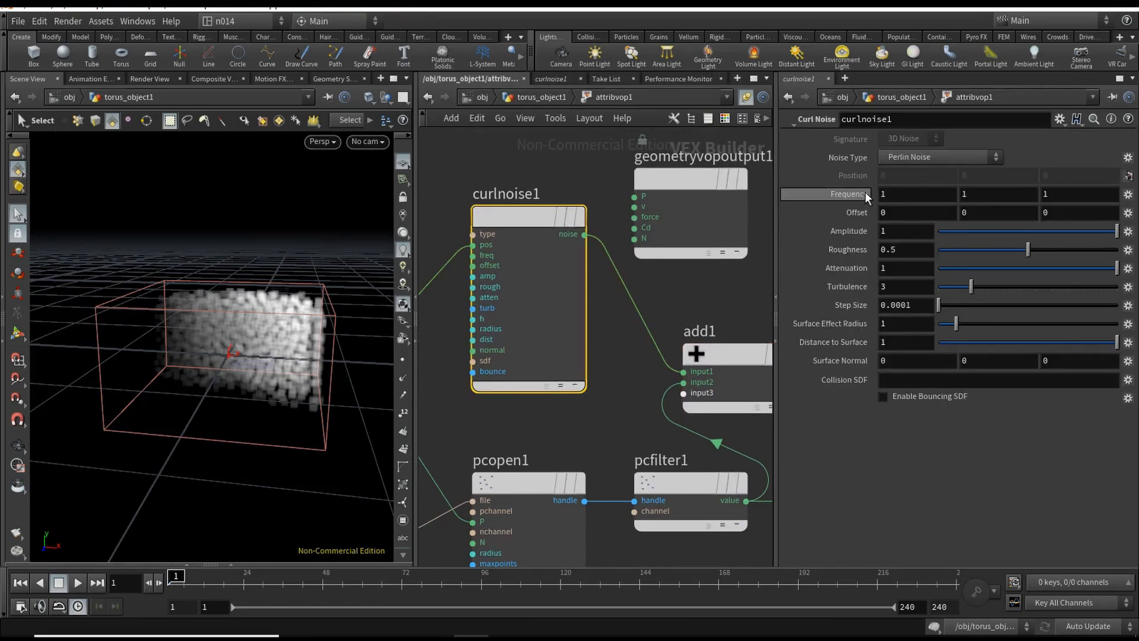
pyautogui.moveTo(843, 191); pyautogui.dragTo(818, 191, button='middle')
# Connect add1's sum output to bind1's input in place of pcfilter1's value
pyautogui.scroll(-4, 714, 288)
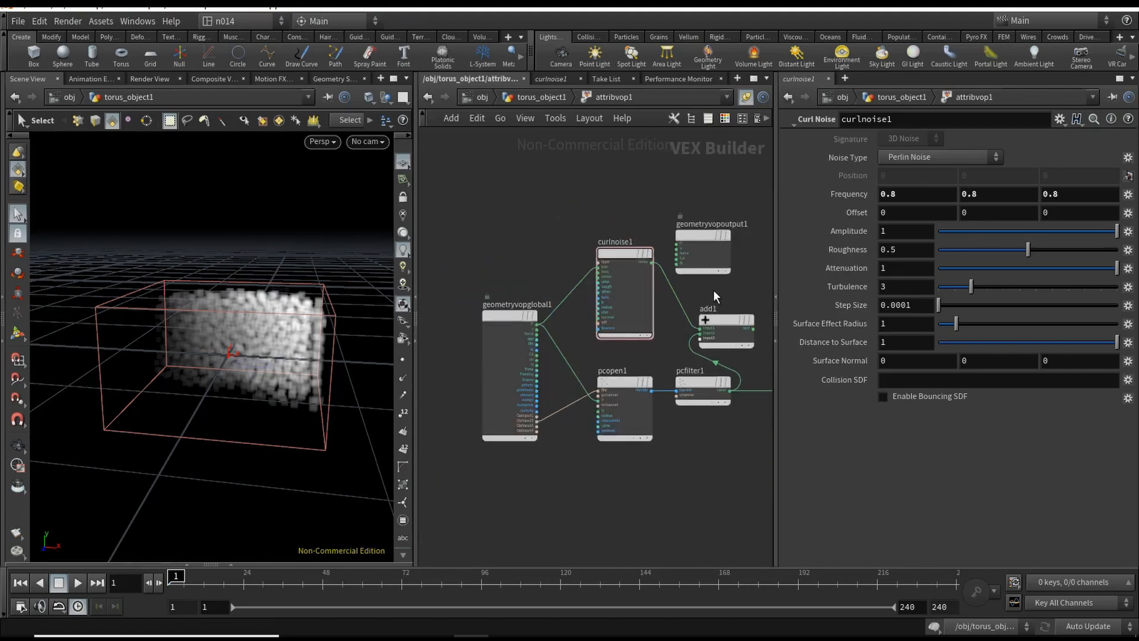
pyautogui.moveTo(576, 155); pyautogui.dragTo(503, 153, button='middle')
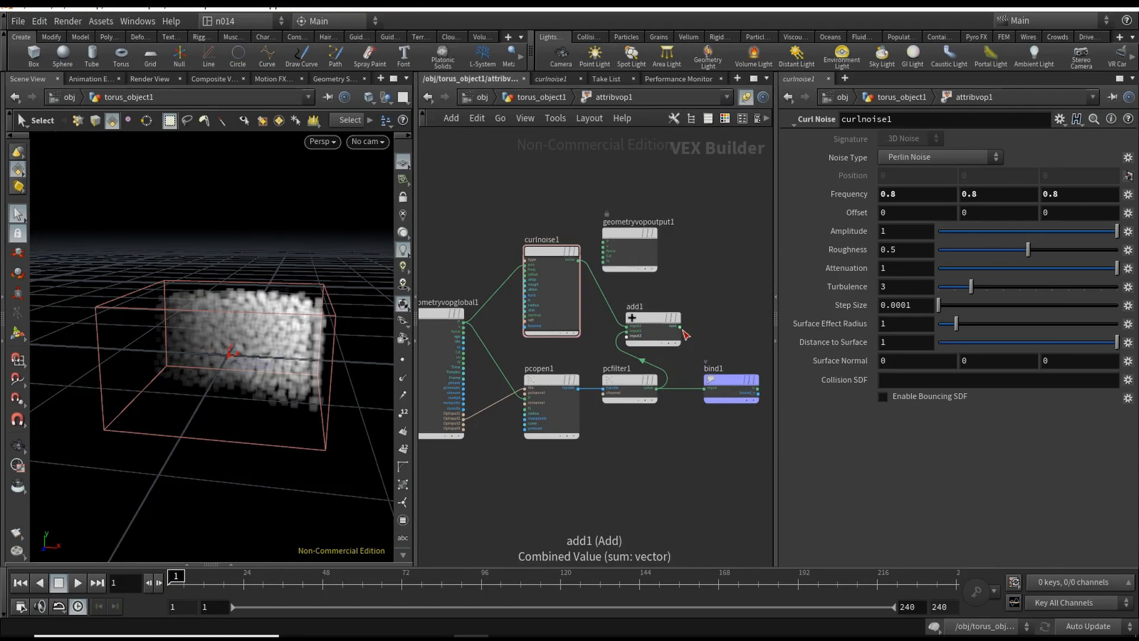
pyautogui.moveTo(683, 328); pyautogui.dragTo(705, 389)
pyautogui.moveTo(519, 200); pyautogui.dragTo(532, 179, button='middle')
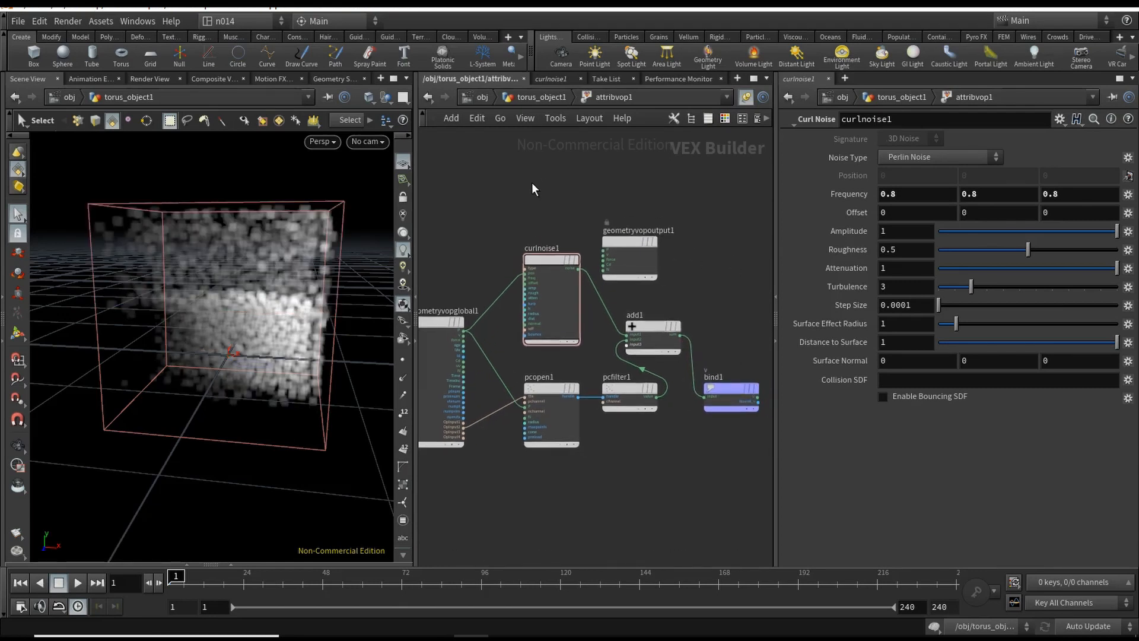
# Return to the torus_object1 network, display dopnet1 and play the smoke simulation
pyautogui.click(541, 98)
pyautogui.click(529, 389)
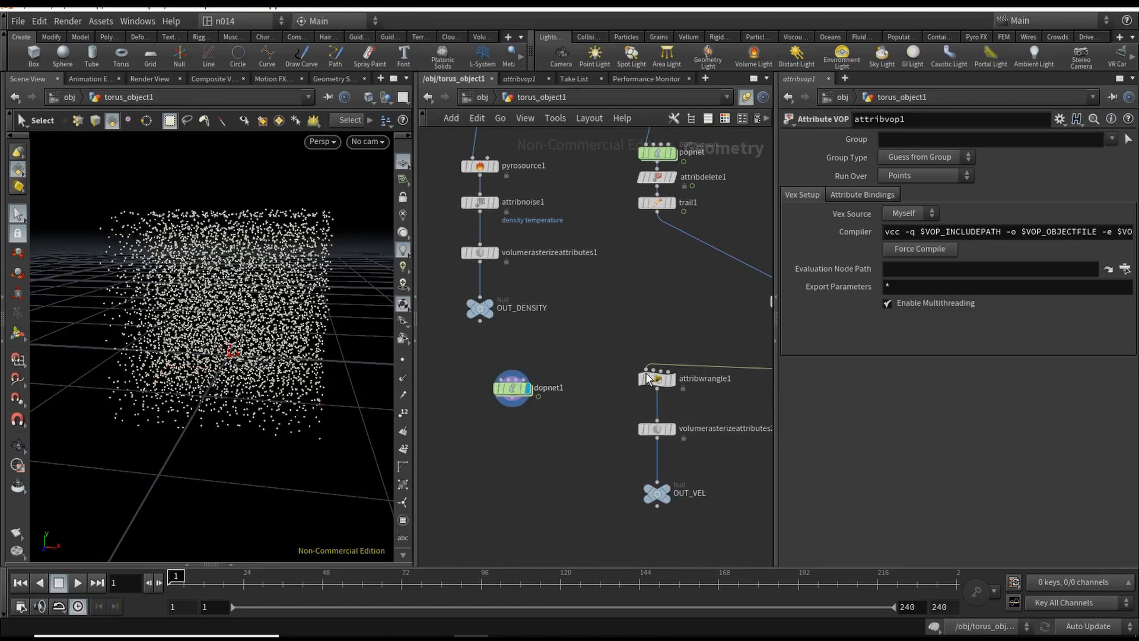
pyautogui.click(77, 584)
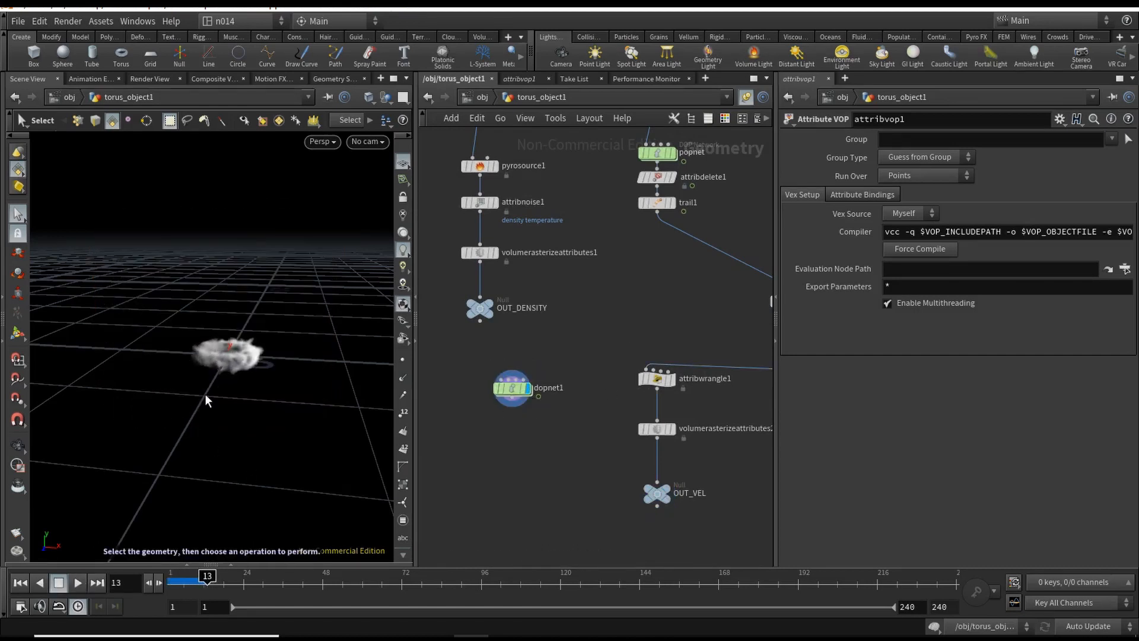
# Stop the torus simulation, switch to the scene containing curve_object2 and play its pyro_sim smoke simulation
pyautogui.press('Escape')
pyautogui.keyDown('alt'); pyautogui.moveTo(252, 405); pyautogui.dragTo(272, 452, button='right'); pyautogui.keyUp('alt')
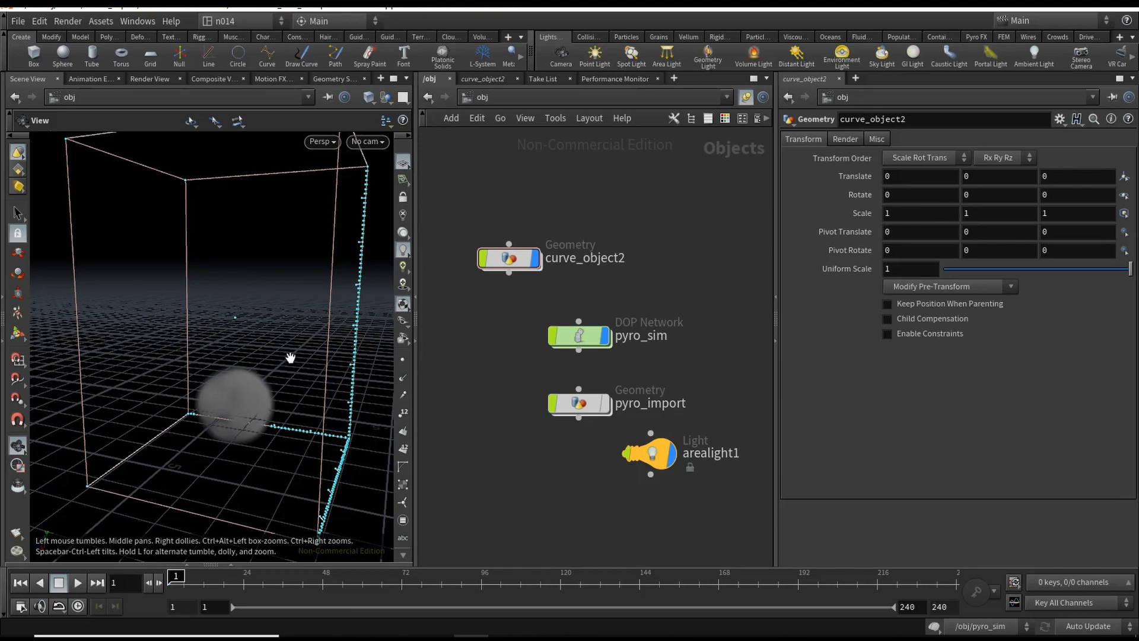
pyautogui.moveTo(293, 356); pyautogui.dragTo(274, 282)
pyautogui.click(76, 585)
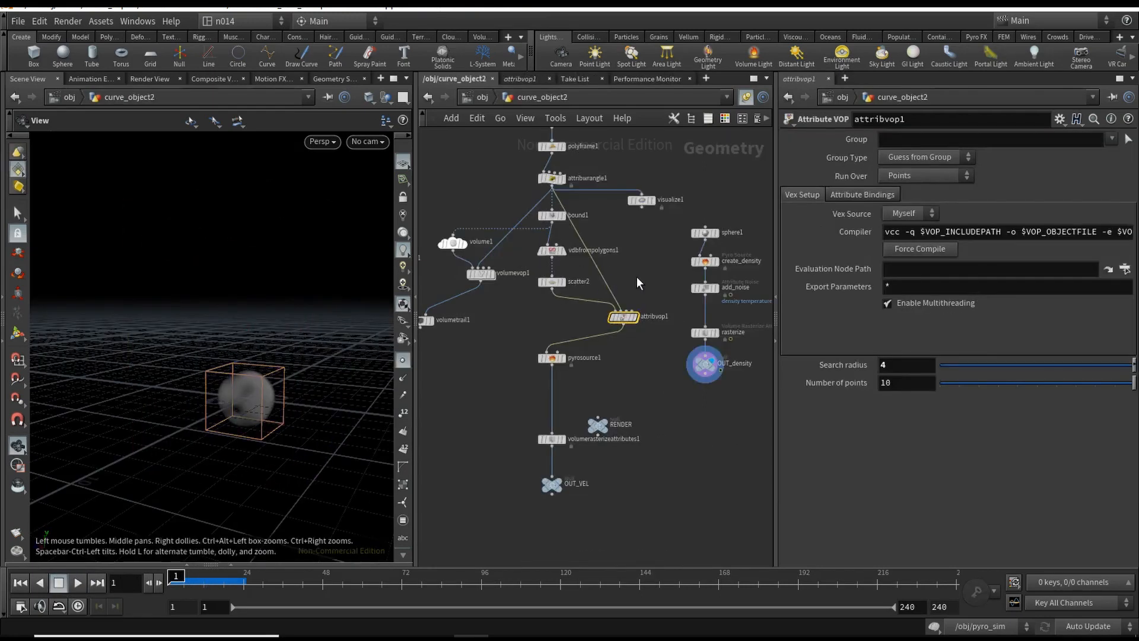
# Look through the curve_object2 network and display transform1 to inspect the guide curve
pyautogui.moveTo(643, 274); pyautogui.dragTo(662, 411, button='middle')
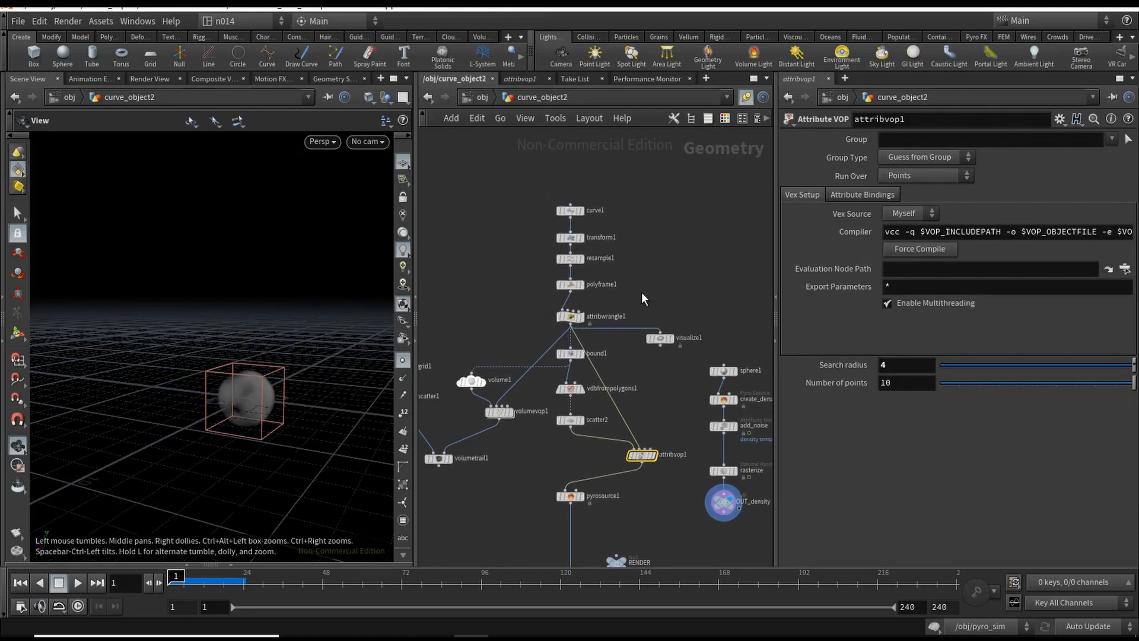
pyautogui.scroll(3, 643, 266)
pyautogui.moveTo(636, 268); pyautogui.dragTo(626, 244, button='middle')
pyautogui.scroll(-2, 629, 228)
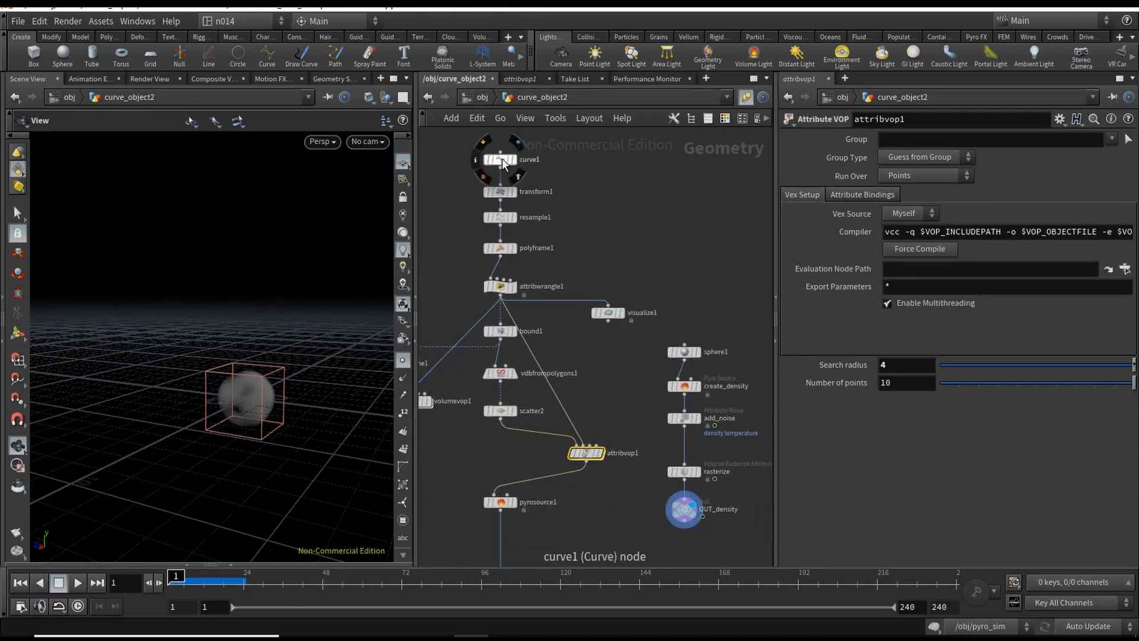
pyautogui.click(514, 192)
pyautogui.click(500, 192)
pyautogui.moveTo(217, 387); pyautogui.dragTo(274, 374)
pyautogui.moveTo(281, 333); pyautogui.dragTo(282, 352, button='middle')
pyautogui.moveTo(296, 353); pyautogui.dragTo(387, 353, button='right')
pyautogui.moveTo(313, 328); pyautogui.dragTo(325, 315, button='middle')
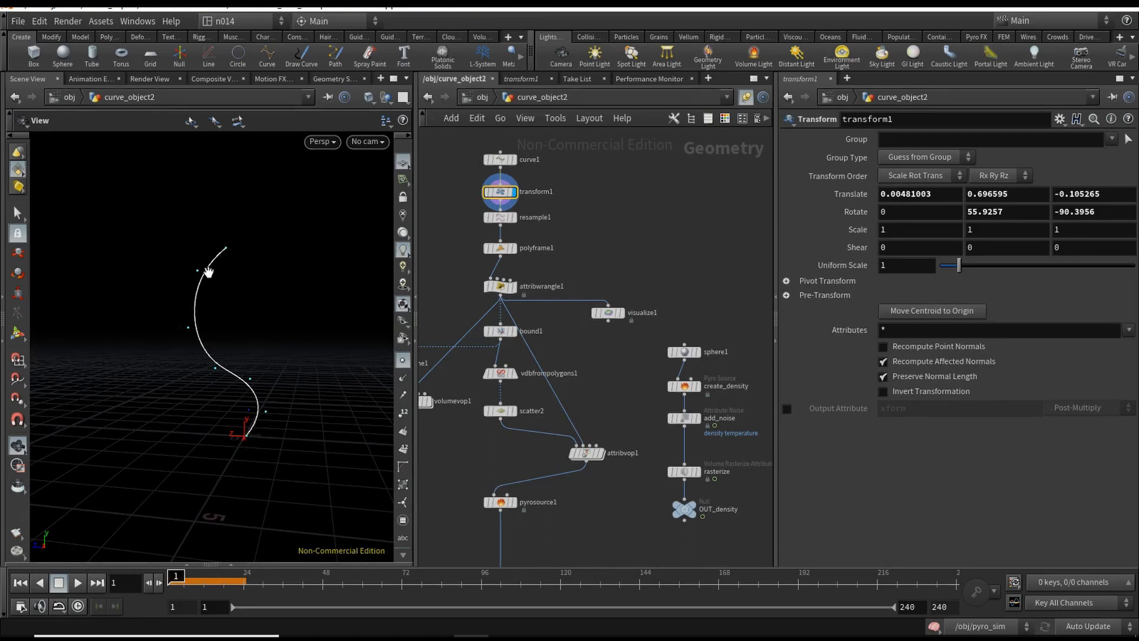
# Display sphere1 to inspect the sphere that serves as the smoke's density source
pyautogui.moveTo(657, 309); pyautogui.dragTo(621, 259, button='middle')
pyautogui.click(635, 294)
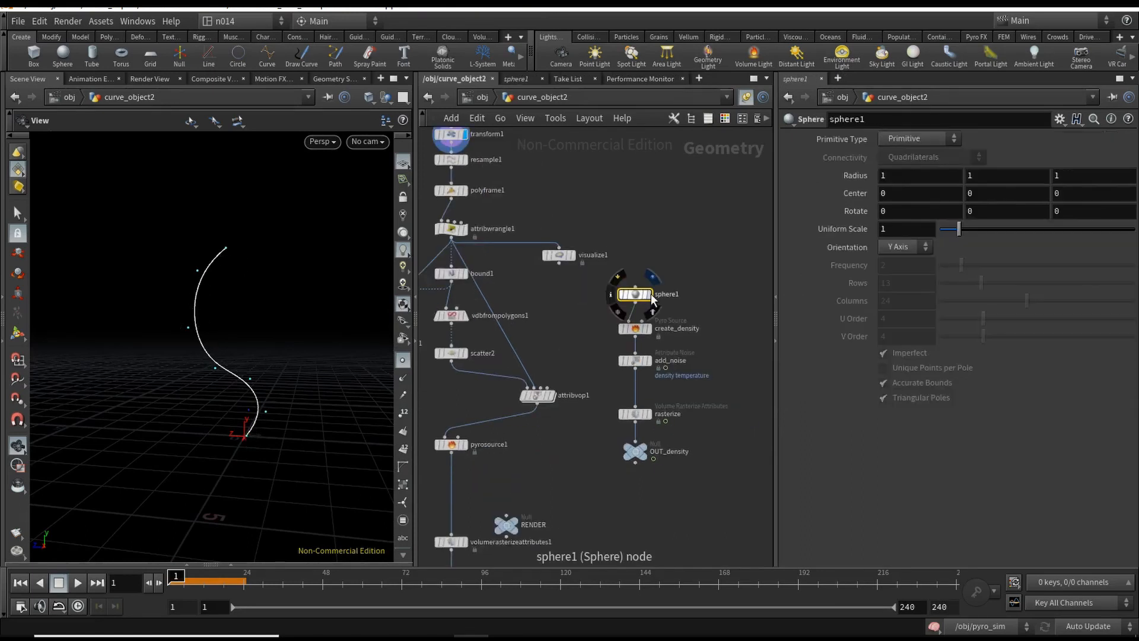
pyautogui.click(648, 274)
pyautogui.moveTo(168, 425); pyautogui.dragTo(381, 394)
pyautogui.moveTo(538, 441); pyautogui.dragTo(597, 390, button='middle')
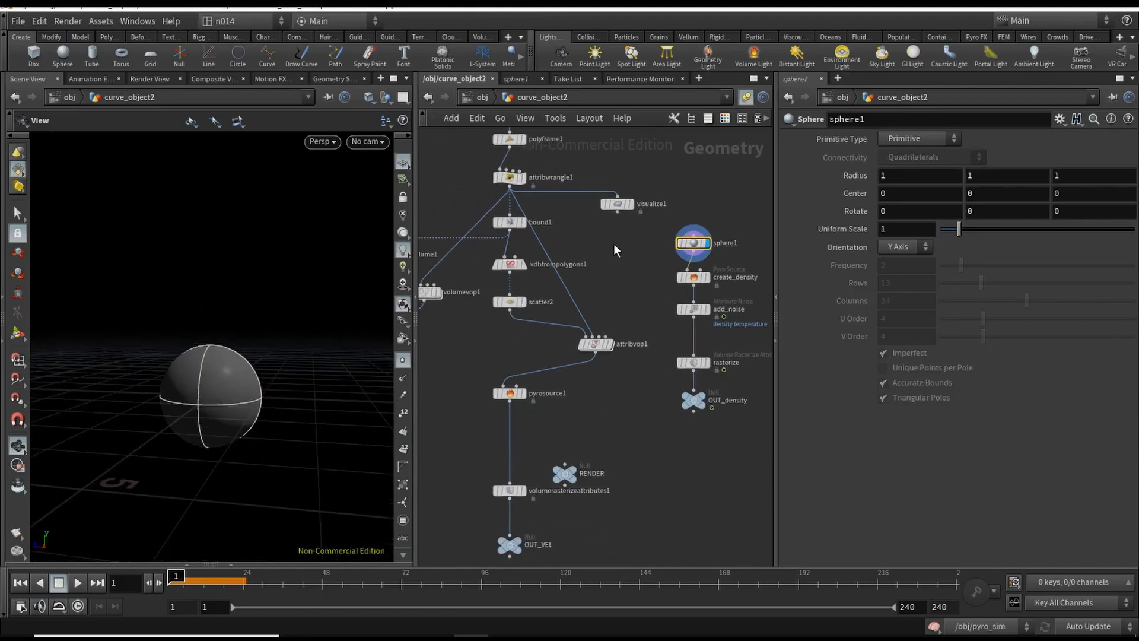
# Switch the display from sphere1 back to transform1 and view the curve again
pyautogui.moveTo(614, 244); pyautogui.dragTo(596, 343, button='middle')
pyautogui.click(568, 305)
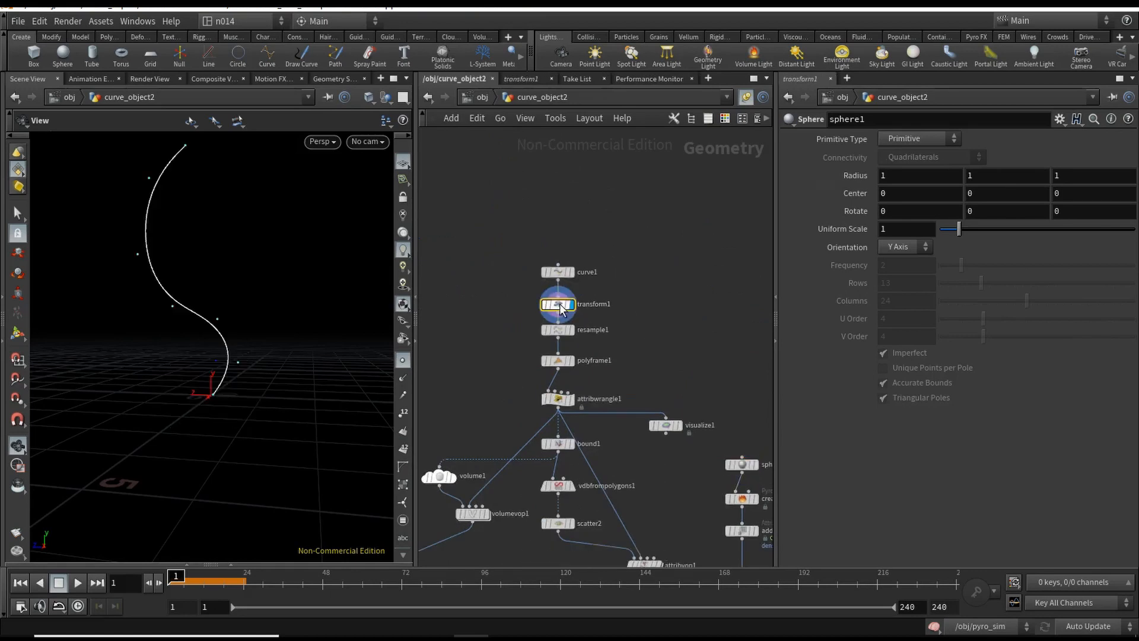
pyautogui.moveTo(648, 304); pyautogui.dragTo(637, 243, button='middle')
pyautogui.moveTo(249, 318); pyautogui.dragTo(280, 310)
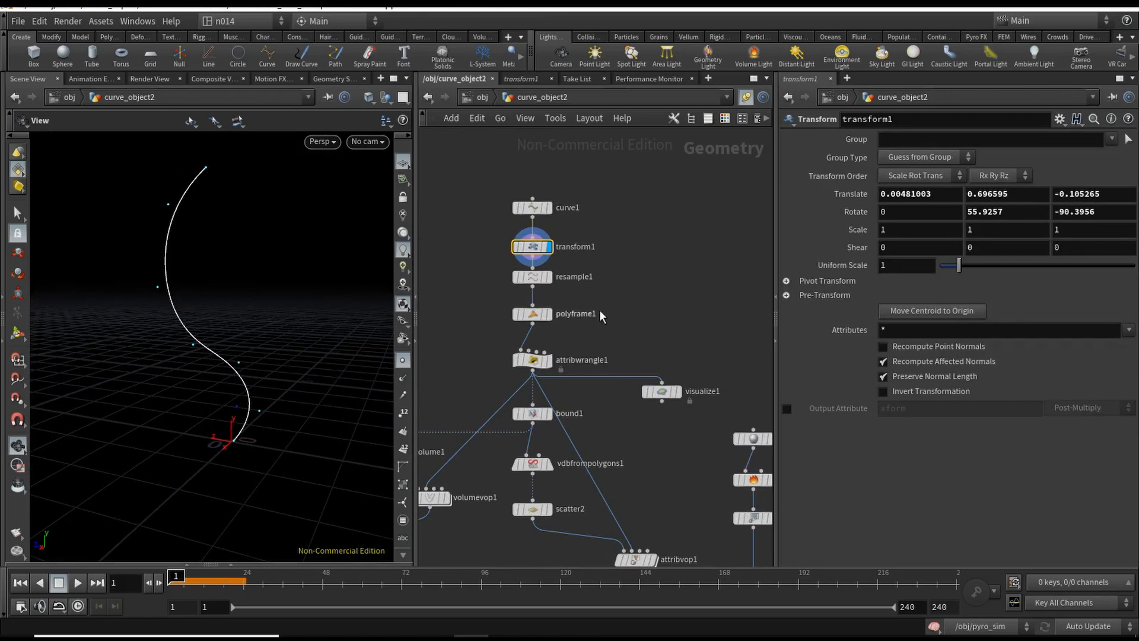
# Display polyframe1 and examine its tangent settings and its place in the curve's node chain
pyautogui.click(557, 315)
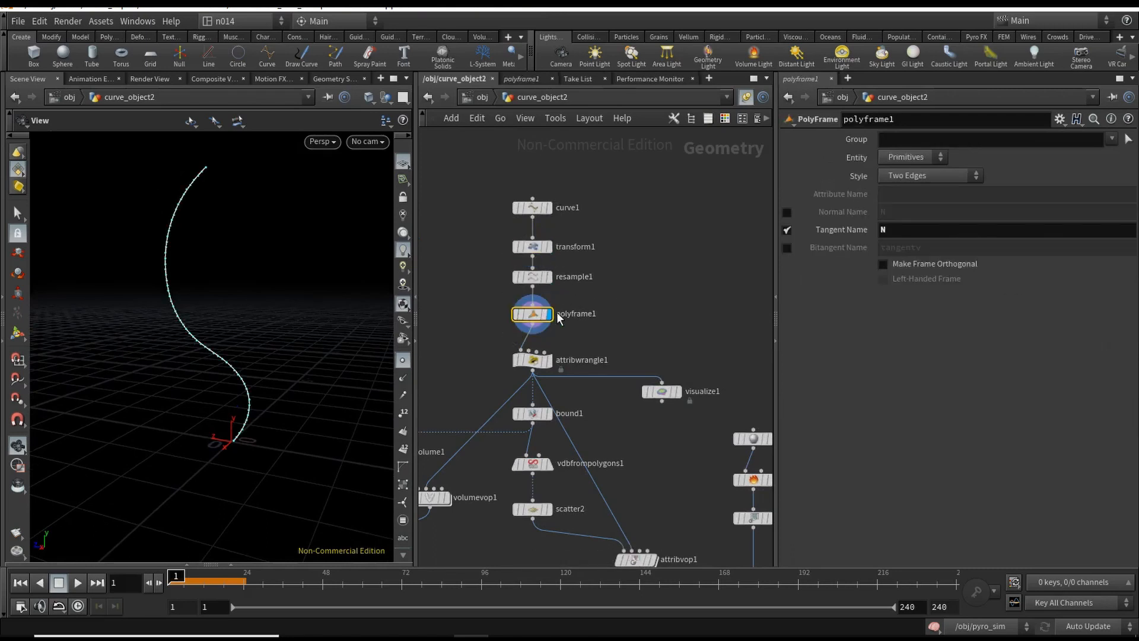
pyautogui.scroll(3, 534, 314)
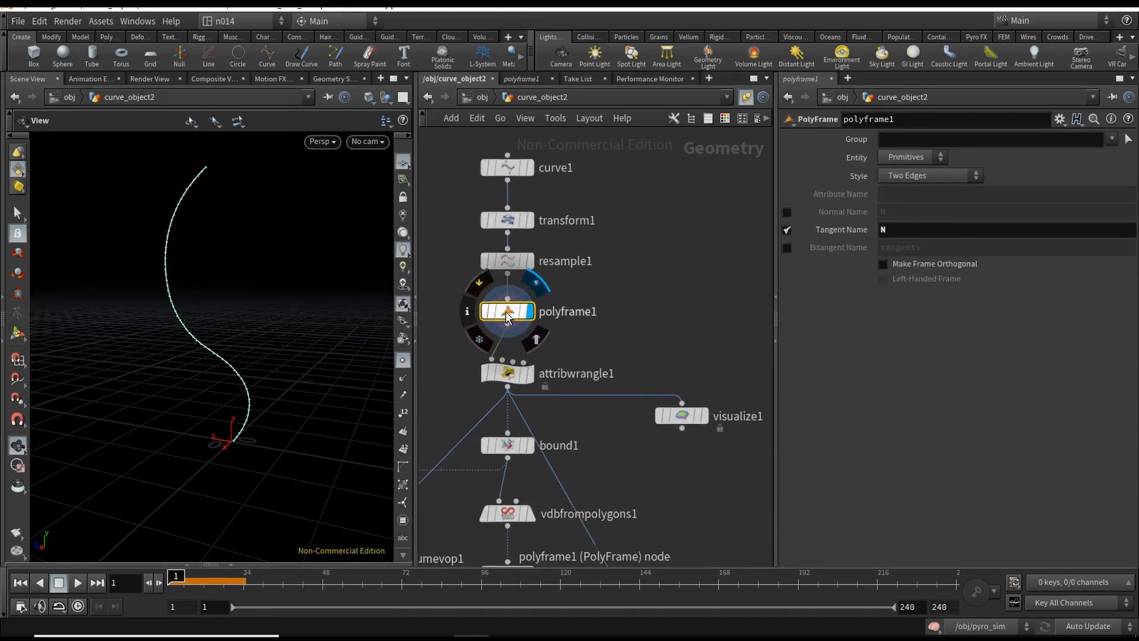
pyautogui.scroll(-1, 645, 314)
pyautogui.scroll(2, 645, 313)
pyautogui.moveTo(643, 302); pyautogui.dragTo(659, 320, button='middle')
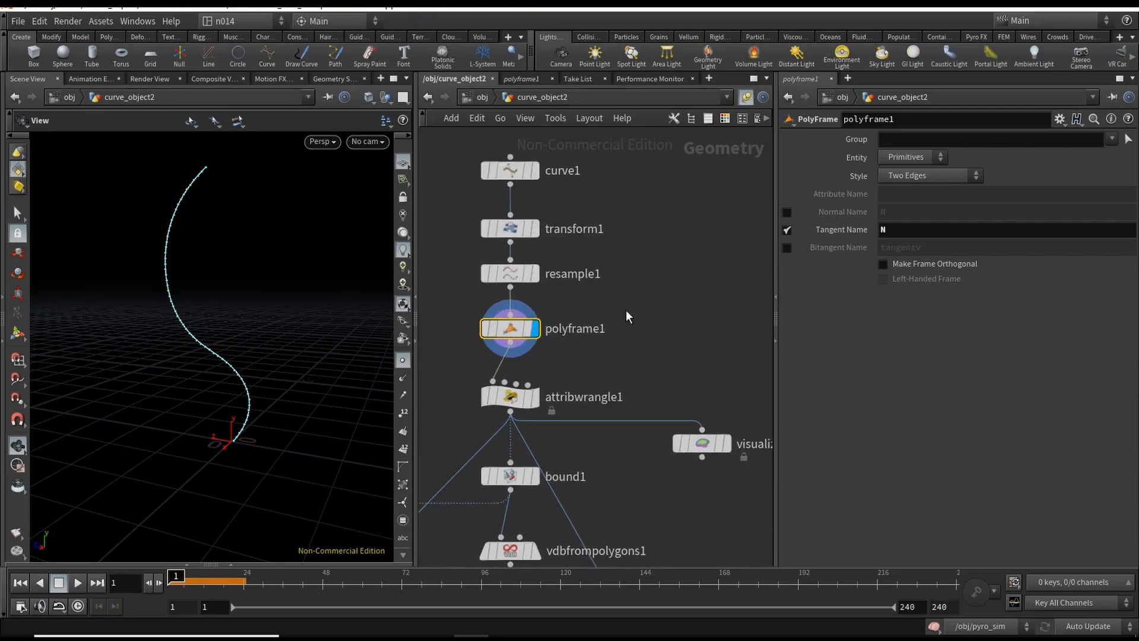
pyautogui.moveTo(572, 319); pyautogui.dragTo(609, 321, button='middle')
pyautogui.moveTo(675, 332); pyautogui.dragTo(655, 324, button='middle')
# Connect visualize1 to polyframe1's output and display it to inspect the N vectors along the curve
pyautogui.moveTo(532, 325)
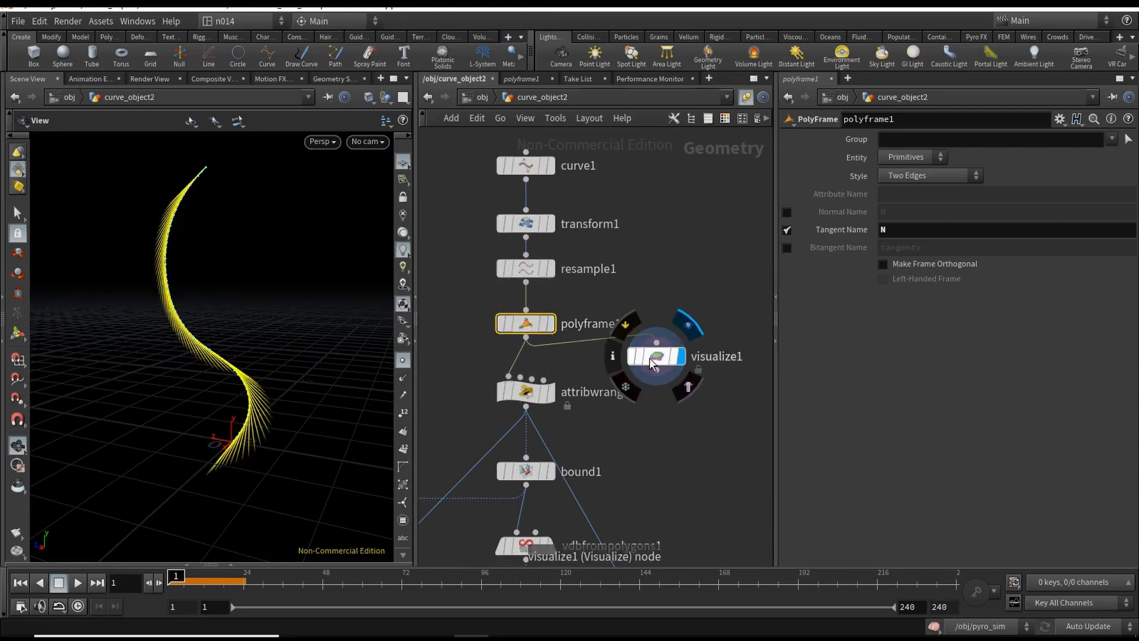
pyautogui.click(652, 351)
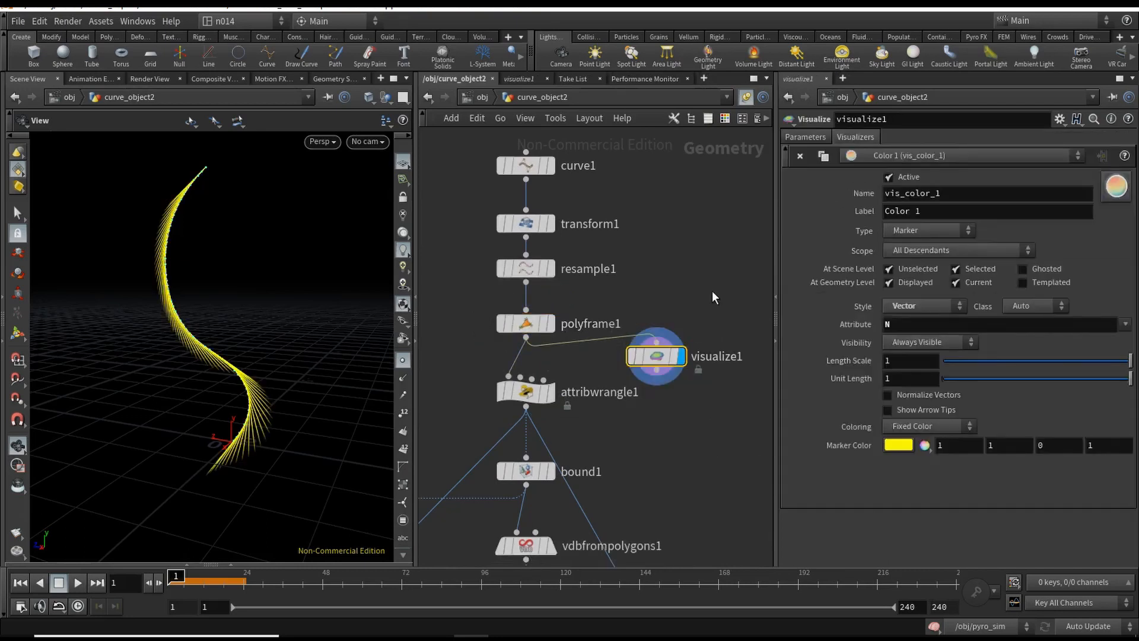
pyautogui.moveTo(700, 278); pyautogui.dragTo(686, 239, button='middle')
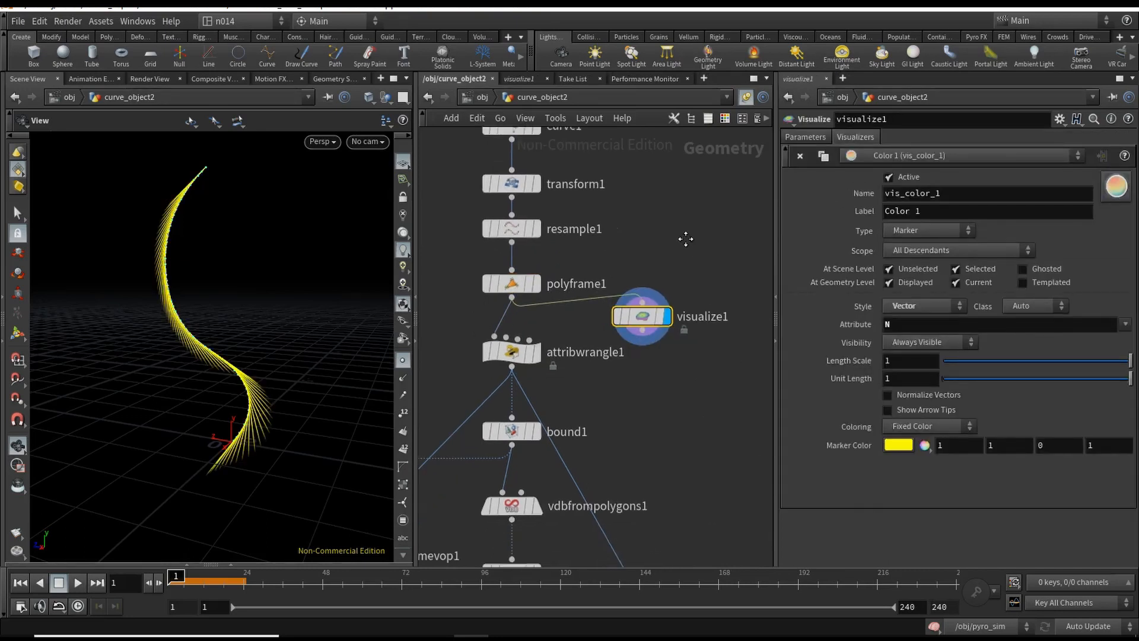
pyautogui.click(911, 324)
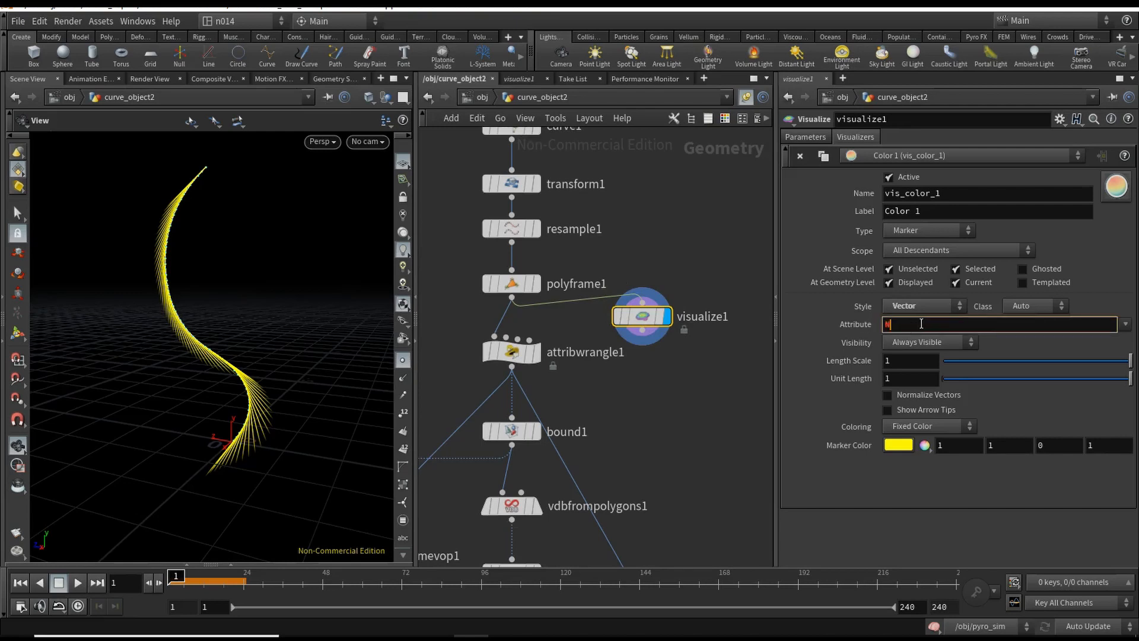
pyautogui.click(685, 375)
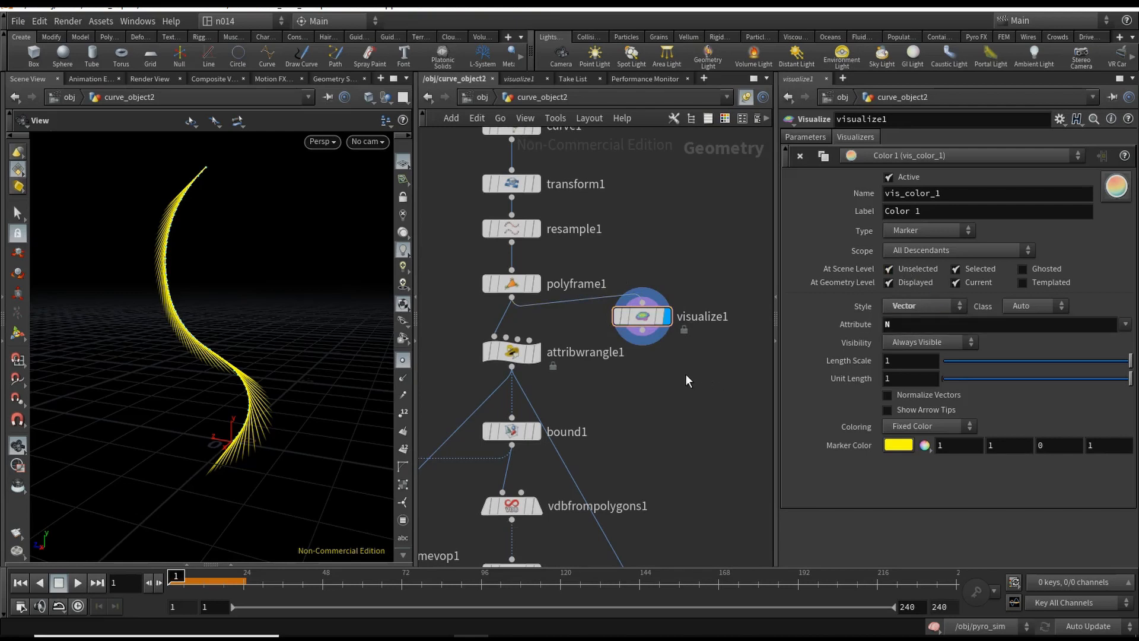
pyautogui.moveTo(690, 362)
pyautogui.mouseDown(button='middle')
pyautogui.moveTo(685, 375)
pyautogui.moveTo(697, 350)
pyautogui.mouseUp(button='middle')
pyautogui.moveTo(153, 531); pyautogui.dragTo(221, 432)
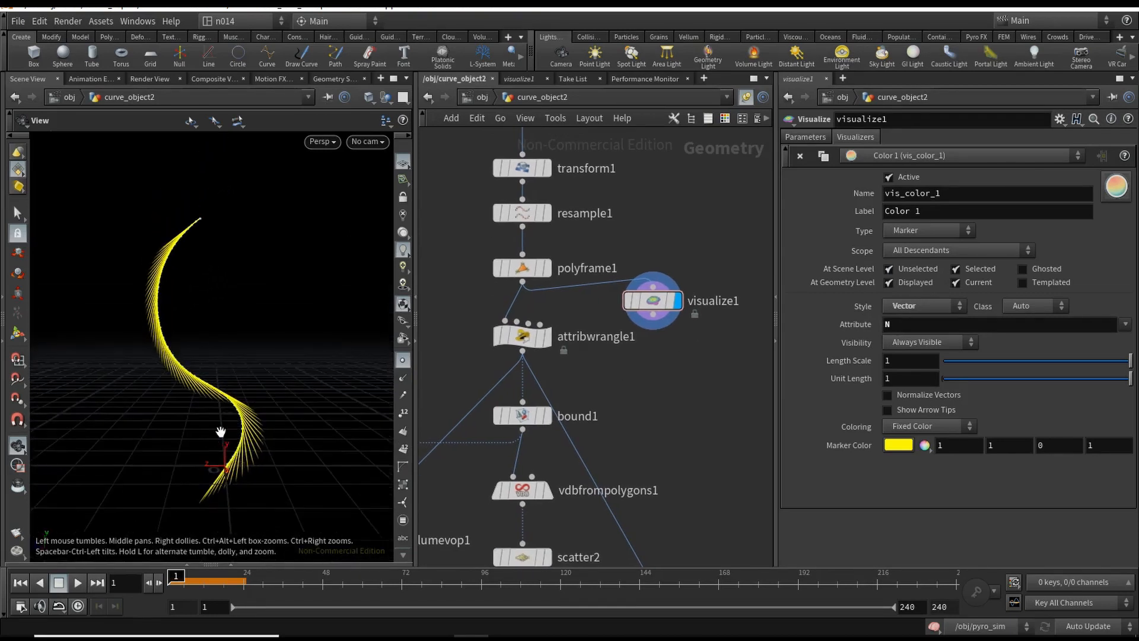
pyautogui.moveTo(236, 365); pyautogui.dragTo(249, 357, button='middle')
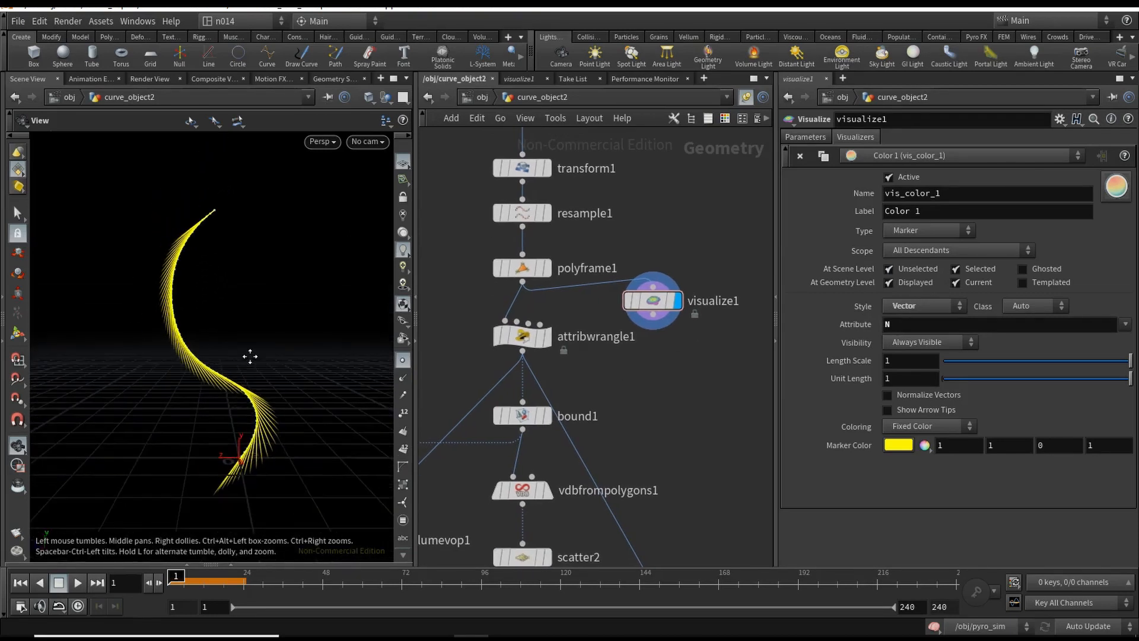
pyautogui.moveTo(226, 354); pyautogui.dragTo(218, 358)
# Display attribwrangle1 and examine the VEX code that reverses the curve's normals
pyautogui.click(523, 343)
pyautogui.click(522, 340)
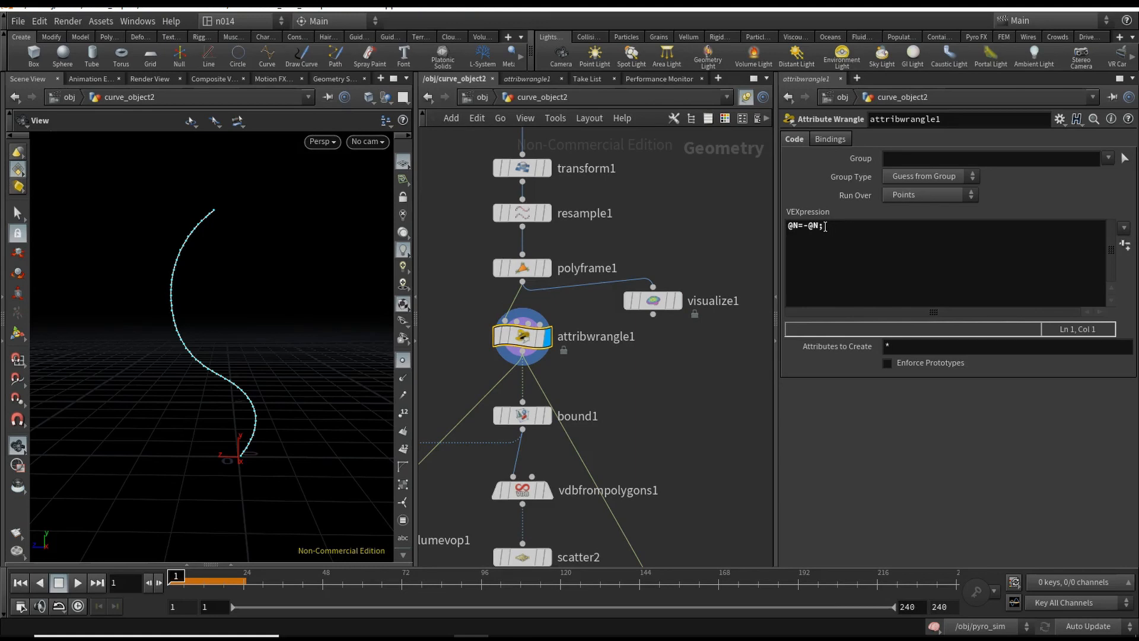
pyautogui.moveTo(599, 365); pyautogui.dragTo(600, 335, button='middle')
pyautogui.scroll(-2, 625, 319)
pyautogui.moveTo(284, 364); pyautogui.dragTo(259, 348)
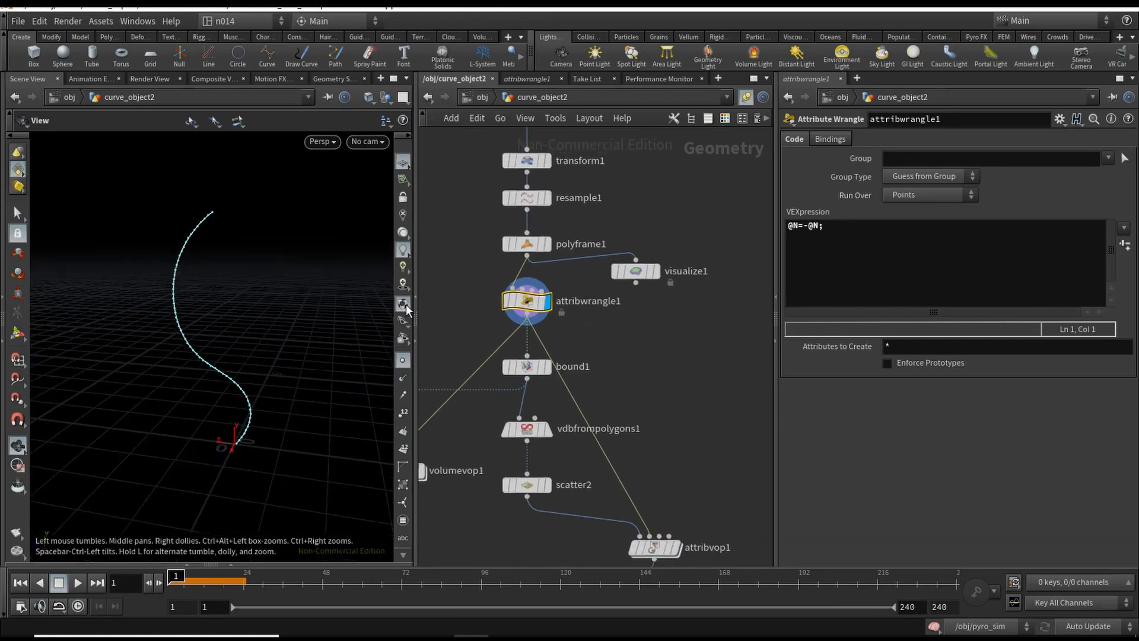
# Connect visualize1 to attribwrangle1's output and display it to inspect the reversed normals along the curve
pyautogui.click(527, 324)
pyautogui.click(647, 270)
pyautogui.moveTo(636, 275); pyautogui.dragTo(654, 337)
pyautogui.click(675, 333)
pyautogui.moveTo(201, 360); pyautogui.dragTo(206, 352)
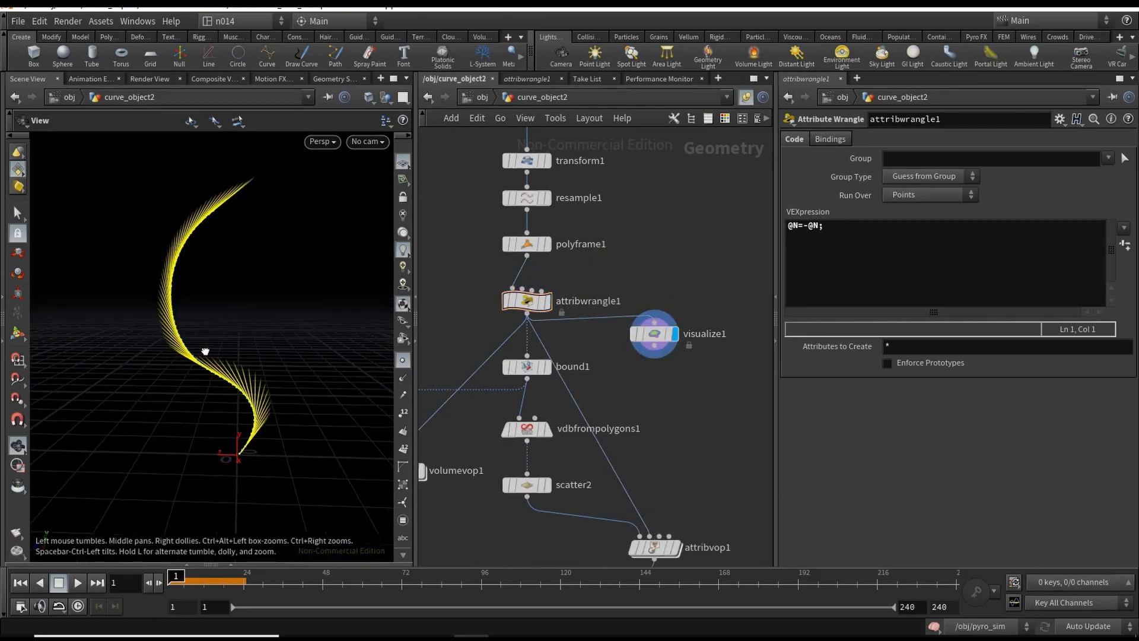
pyautogui.moveTo(249, 309); pyautogui.dragTo(285, 316)
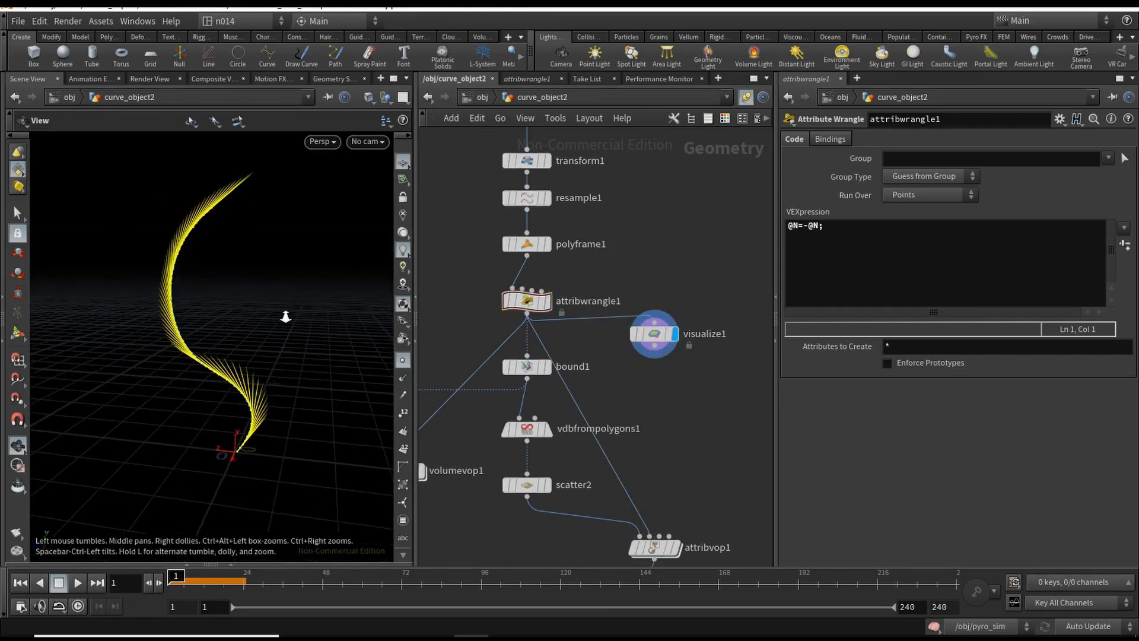
pyautogui.moveTo(285, 315); pyautogui.dragTo(269, 309, button='right')
pyautogui.moveTo(245, 309); pyautogui.dragTo(253, 349, button='middle')
pyautogui.moveTo(253, 349); pyautogui.dragTo(242, 333, button='right')
pyautogui.moveTo(231, 306); pyautogui.dragTo(224, 305, button='middle')
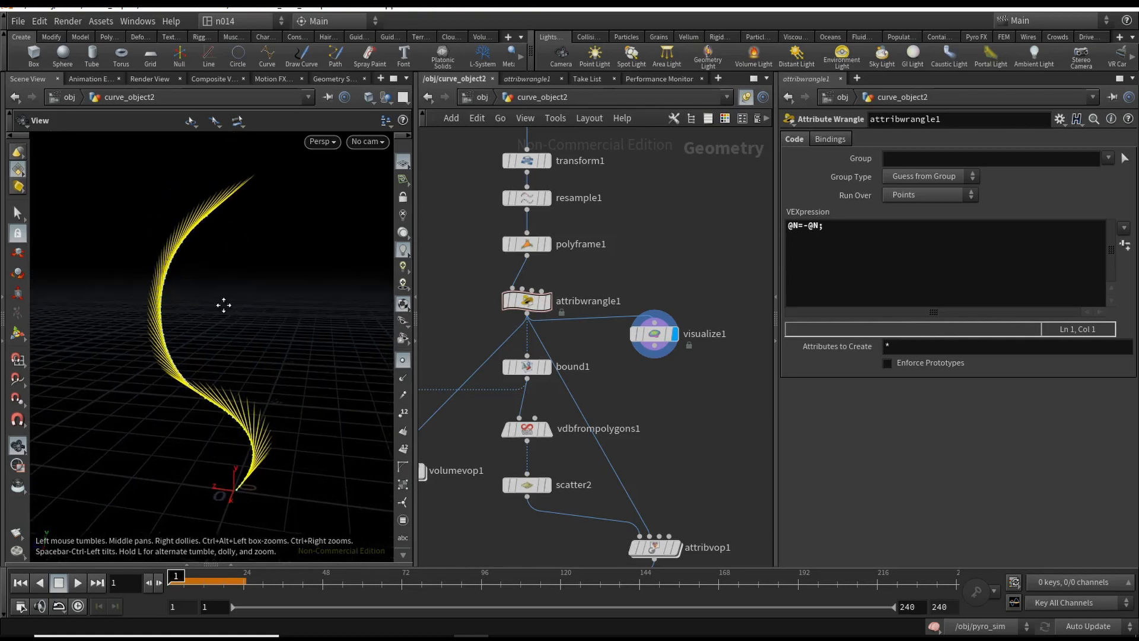
# Display bound1's bounding box and vdbfrompolygons1's fog volume to inspect the region around the curve
pyautogui.moveTo(221, 307); pyautogui.dragTo(221, 306)
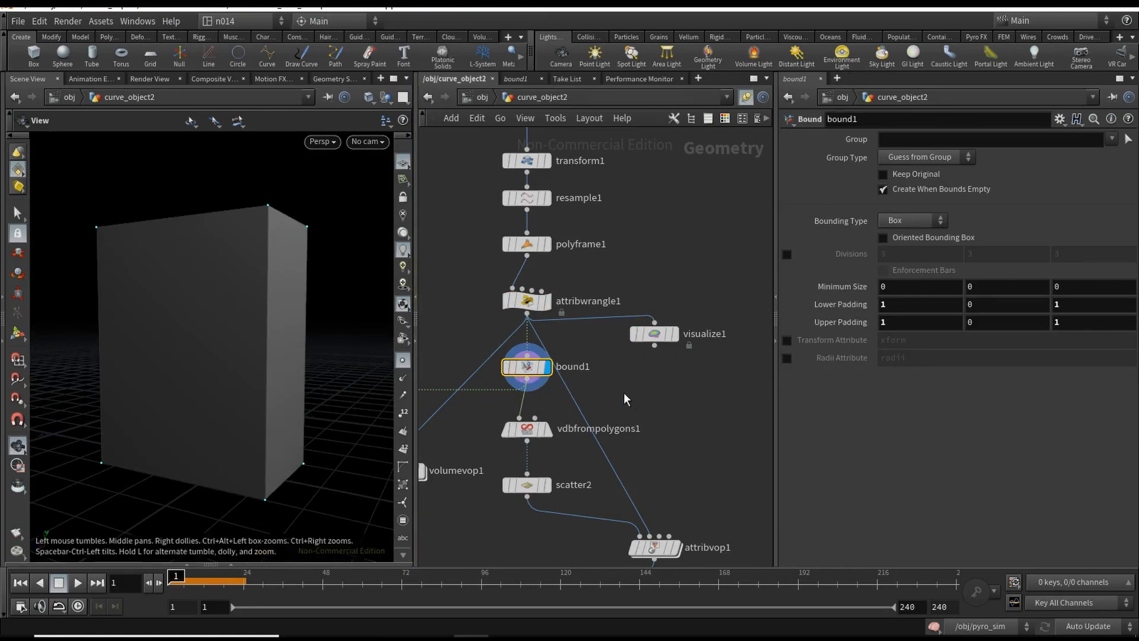
pyautogui.moveTo(625, 393); pyautogui.dragTo(624, 313, button='middle')
pyautogui.scroll(-3, 675, 332)
pyautogui.click(579, 346)
pyautogui.click(555, 346)
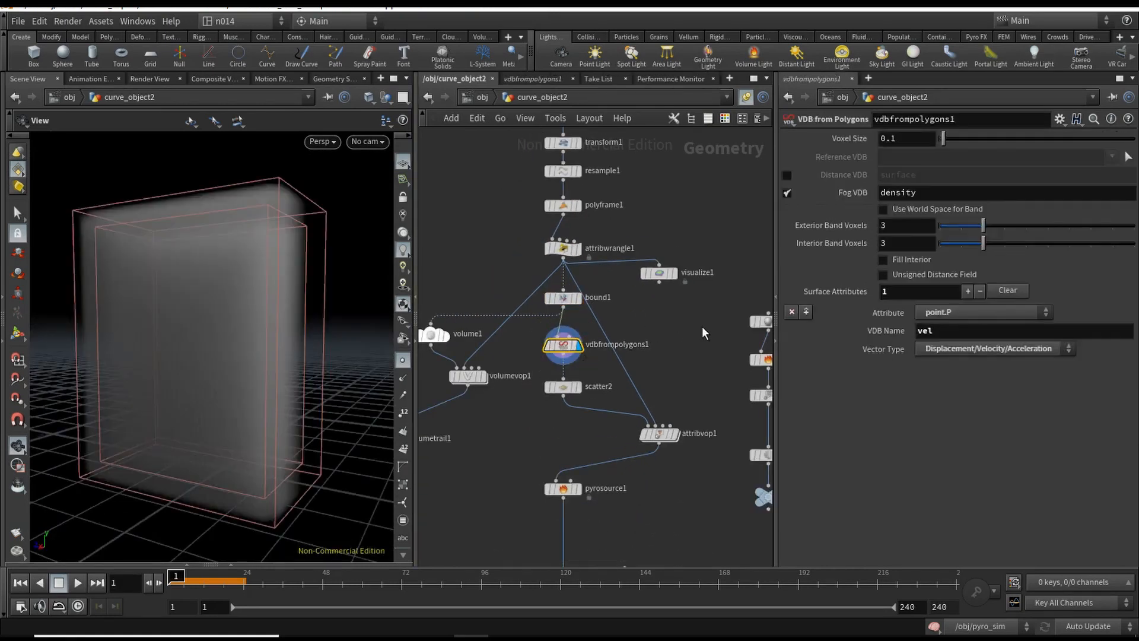
pyautogui.moveTo(652, 316); pyautogui.dragTo(629, 262, button='middle')
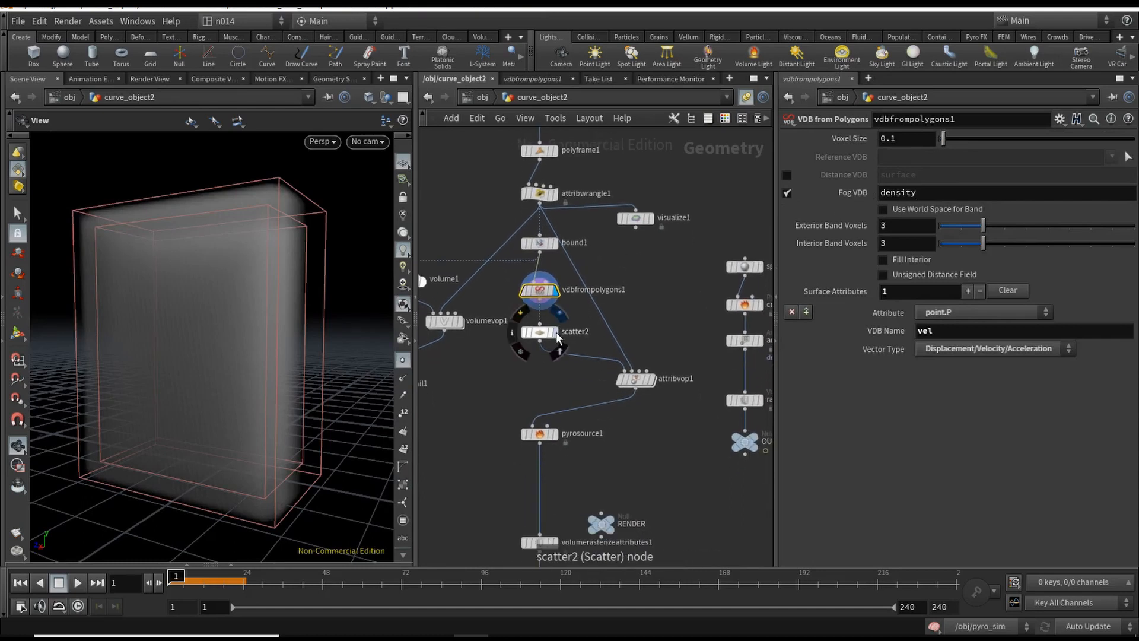
# Display scatter2 and inspect the points scattered inside the volume
pyautogui.click(557, 333)
pyautogui.click(543, 335)
pyautogui.moveTo(317, 356); pyautogui.dragTo(233, 323)
pyautogui.moveTo(565, 225); pyautogui.dragTo(582, 267, button='middle')
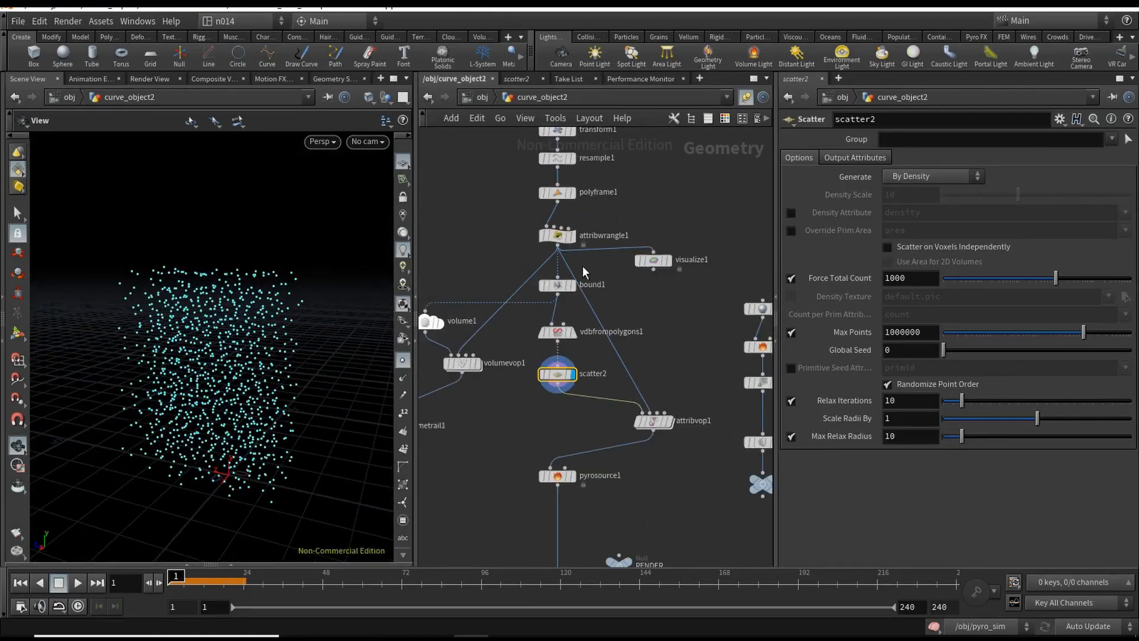
# Compare visualize1's curve vectors with scatter2's points by displaying visualize1 and returning the display to scatter2
pyautogui.click(569, 236)
pyautogui.click(671, 263)
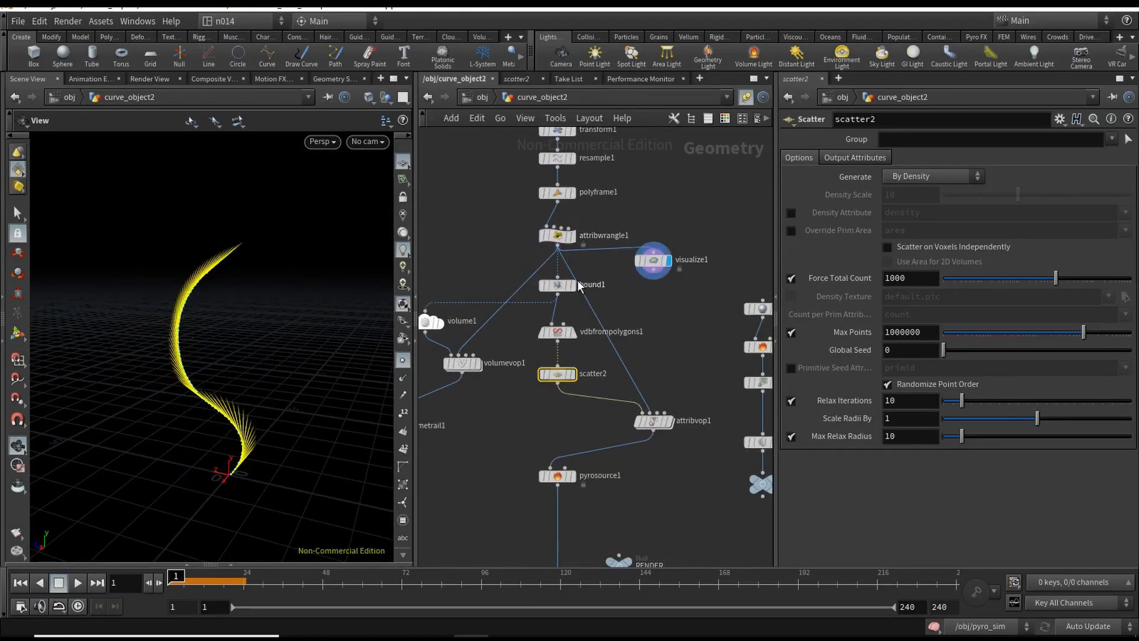
pyautogui.scroll(3, 542, 406)
pyautogui.click(581, 368)
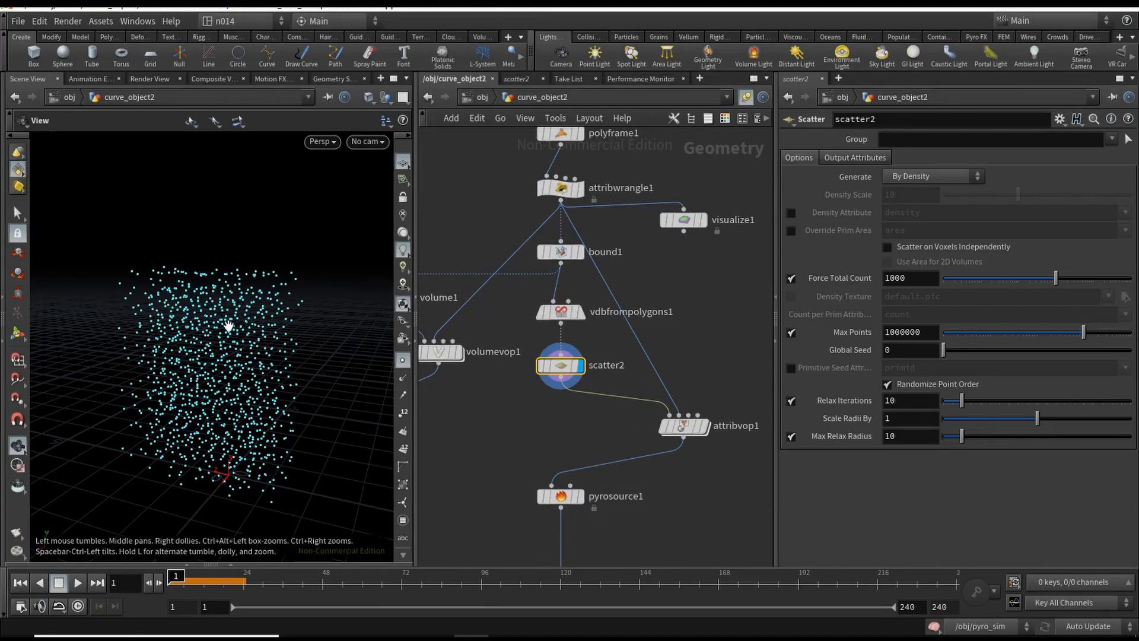
pyautogui.moveTo(697, 329); pyautogui.dragTo(658, 294, button='middle')
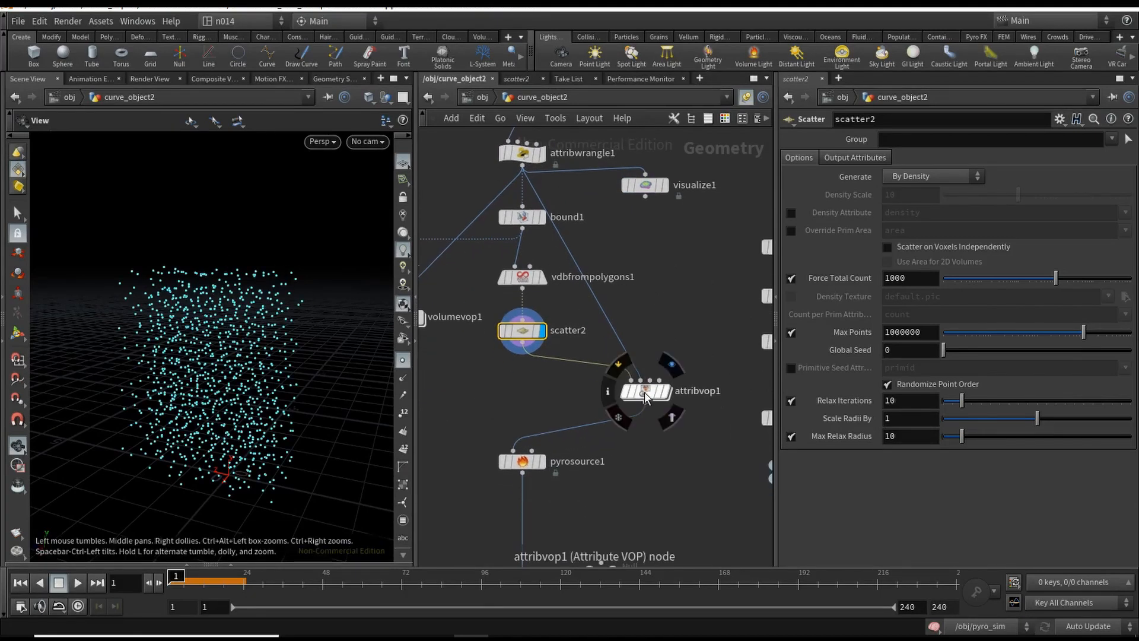
# Inspect pcopen1's input connections inside attribvop1, and return to curve_object2's network to check which nodes feed the VOP
pyautogui.doubleClick(645, 392)
pyautogui.moveTo(563, 394)
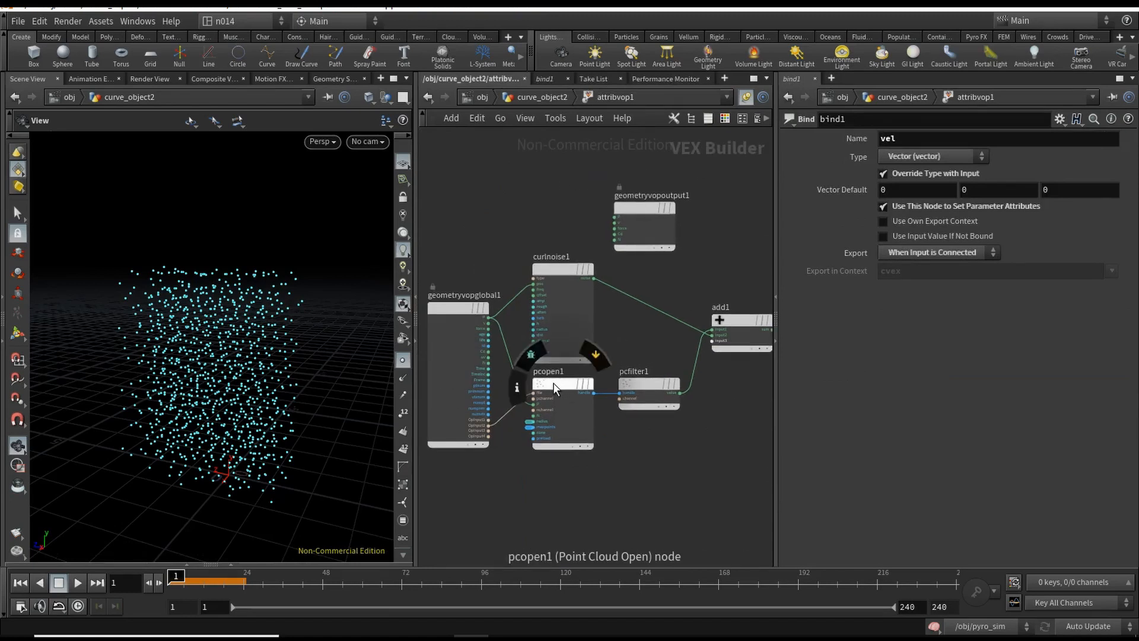
pyautogui.scroll(4, 486, 427)
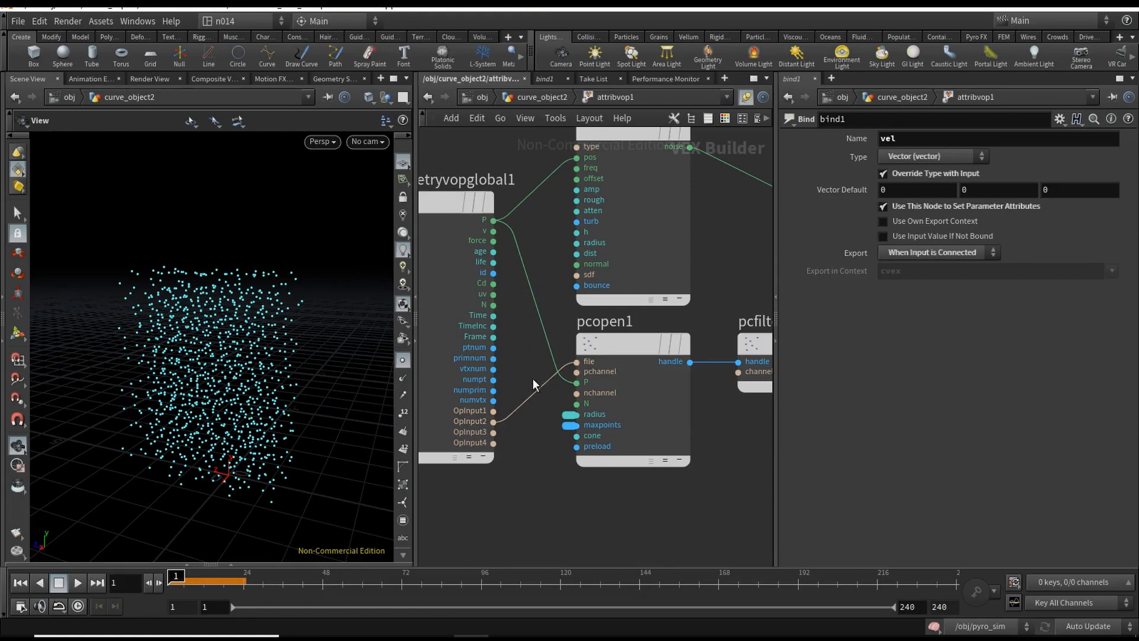
pyautogui.click(532, 101)
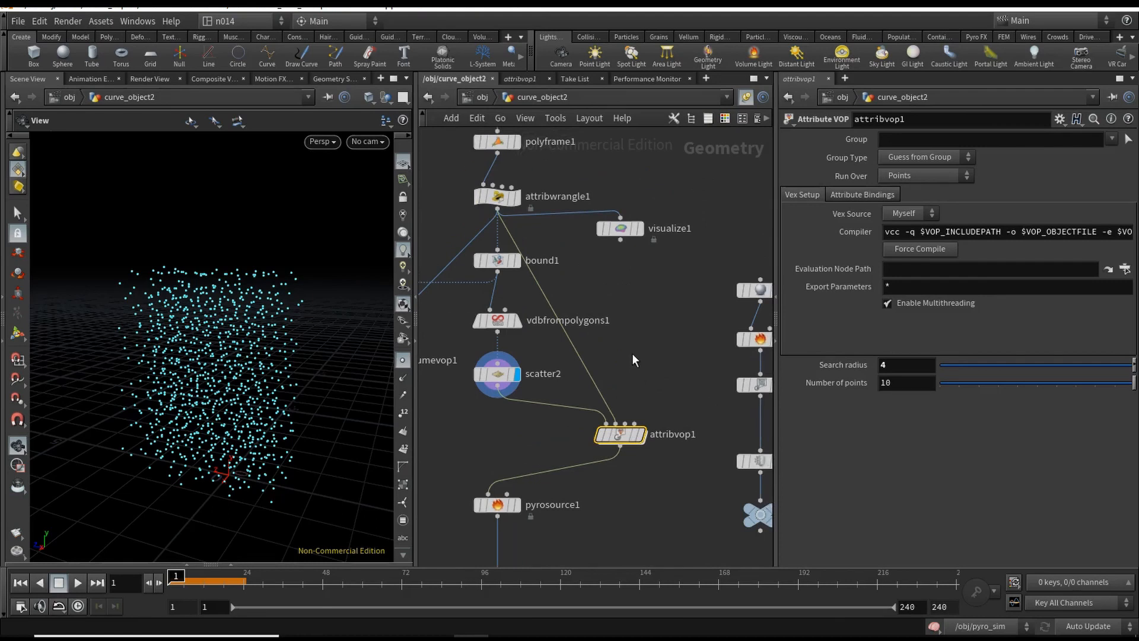
# Reopen attribvop1's network and inspect pcfilter1's channel setting and its connection into add1
pyautogui.doubleClick(614, 423)
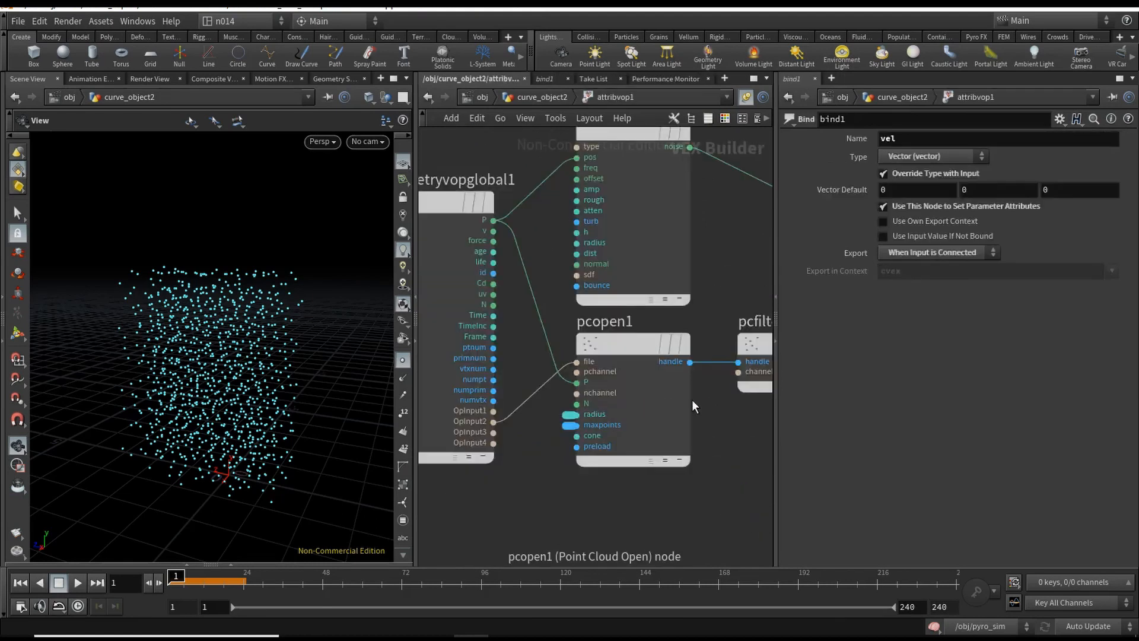
pyautogui.moveTo(692, 400); pyautogui.dragTo(490, 398, button='middle')
pyautogui.click(567, 343)
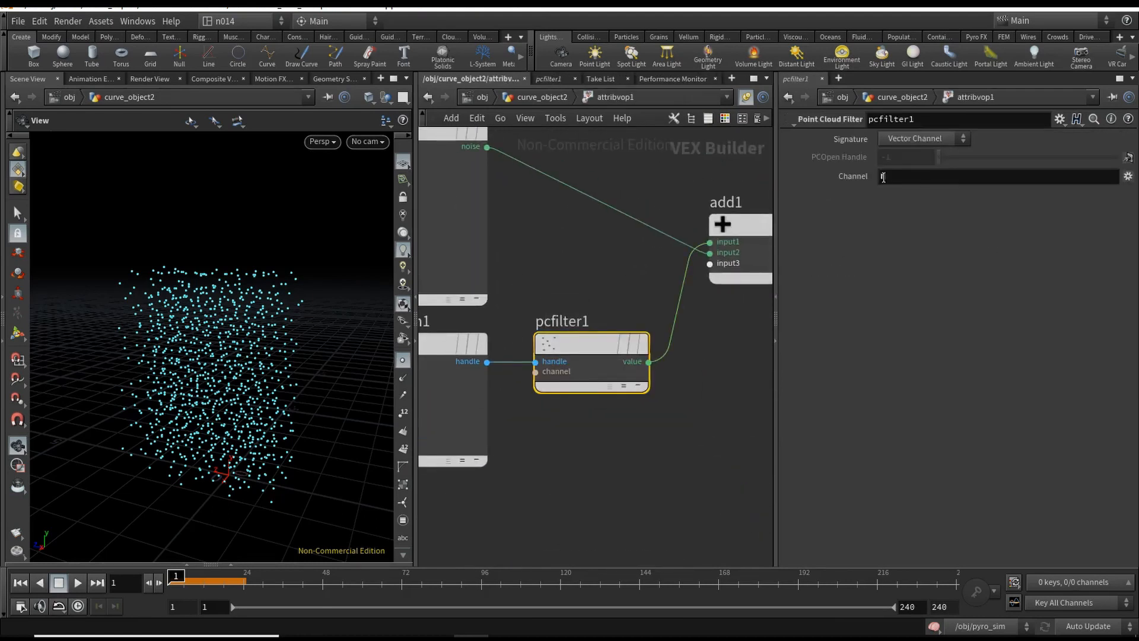
pyautogui.moveTo(627, 211); pyautogui.dragTo(535, 267, button='middle')
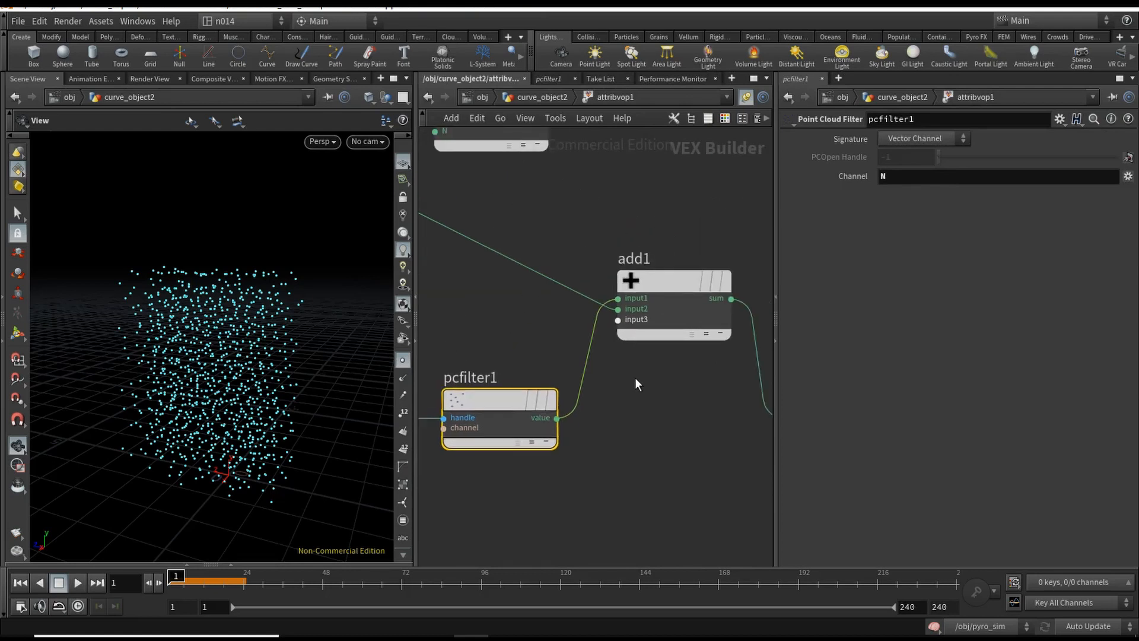
pyautogui.scroll(-2, 635, 384)
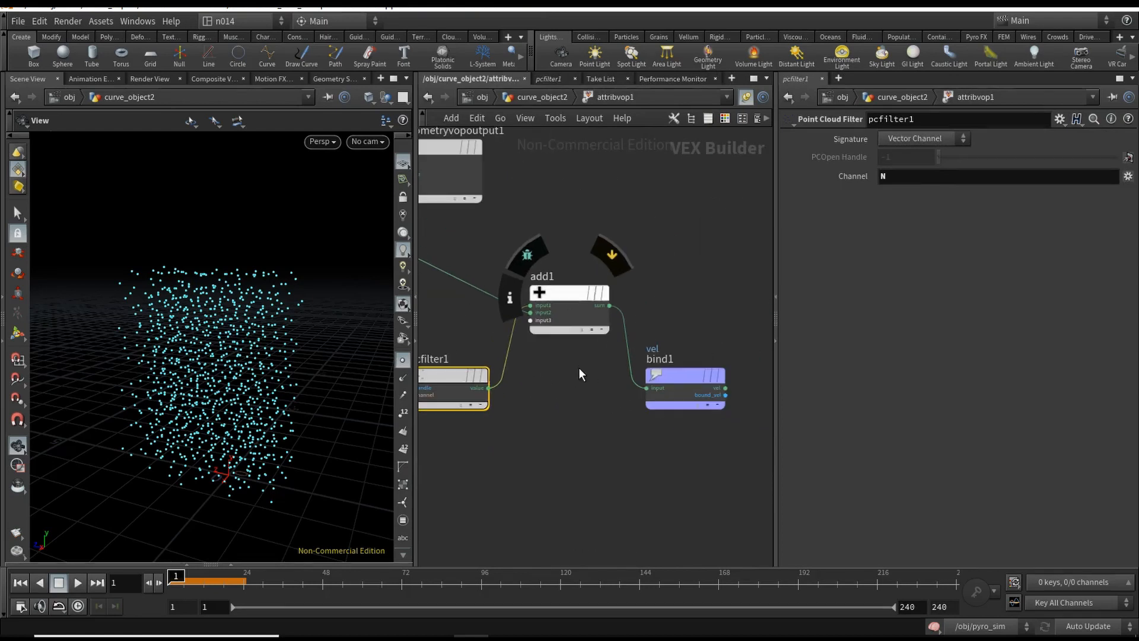
# Inspect bind1's exported attribute settings, and return to curve_object2's geometry network
pyautogui.moveTo(674, 313); pyautogui.dragTo(681, 394)
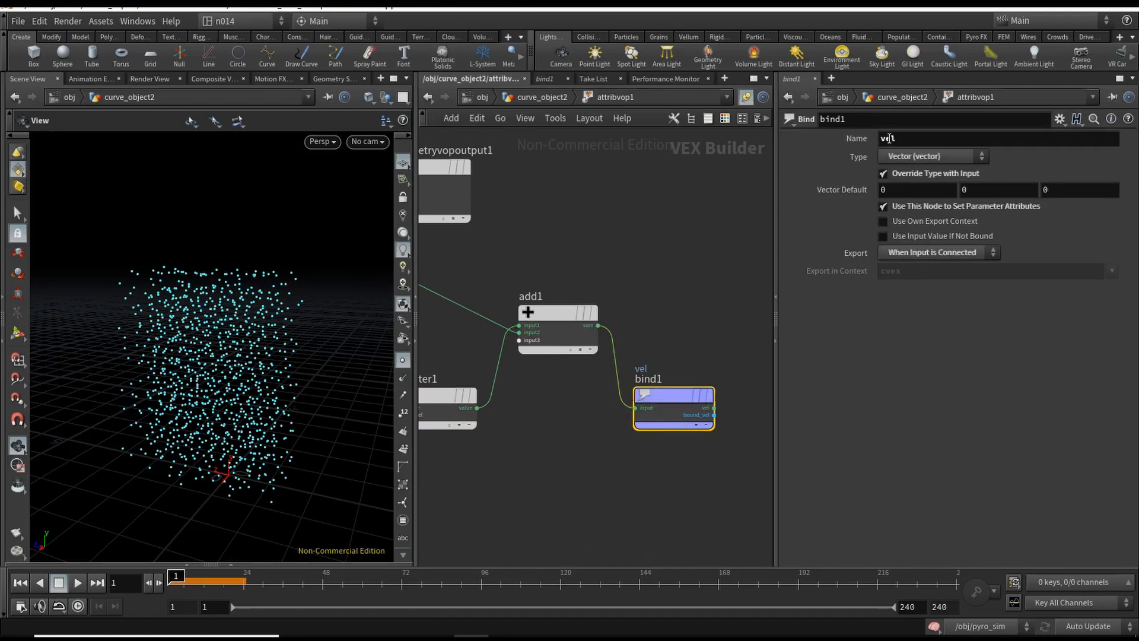
pyautogui.scroll(-2, 712, 410)
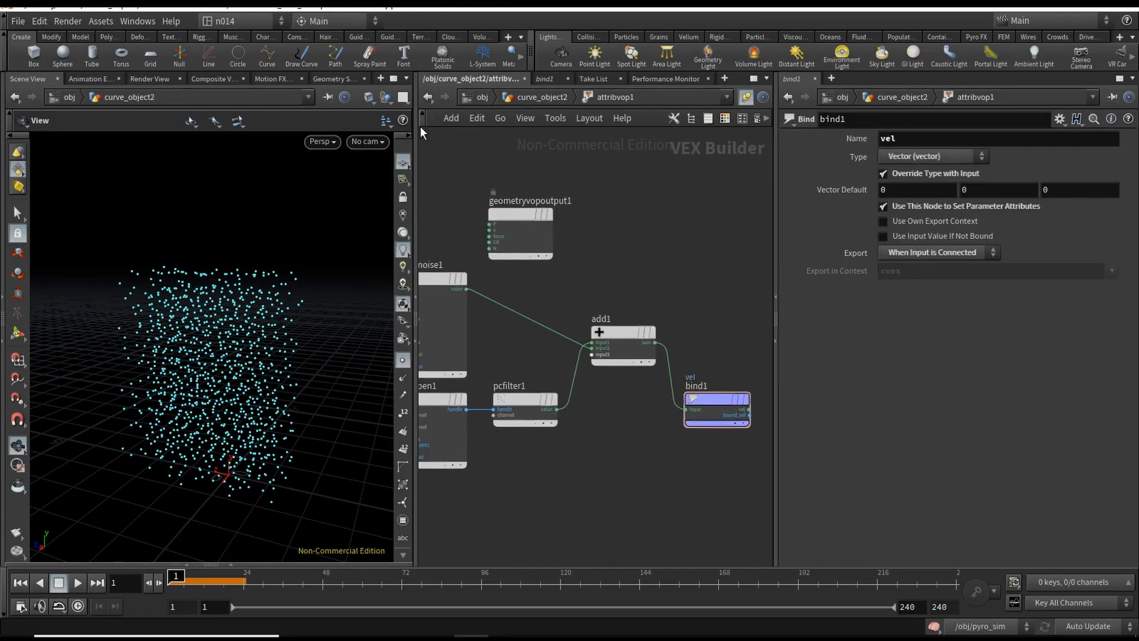
pyautogui.click(536, 98)
# Review pyrosource1's attribute settings and display volumerasterizeattributes1 to inspect the rasterized velocity volume
pyautogui.moveTo(631, 265)
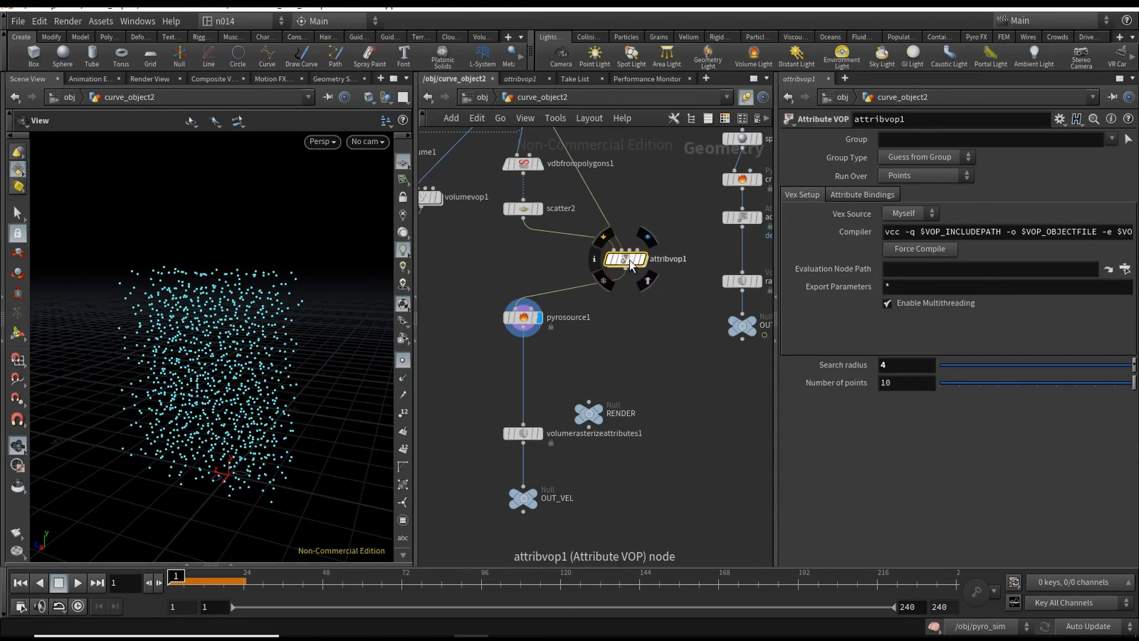
pyautogui.click(523, 317)
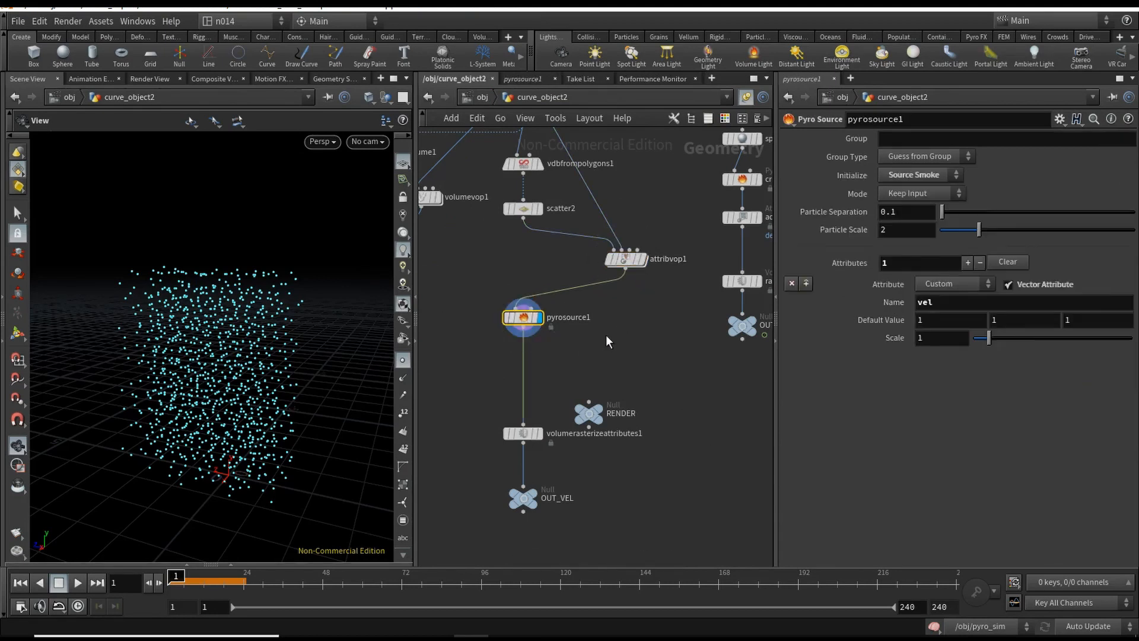
pyautogui.scroll(1, 606, 335)
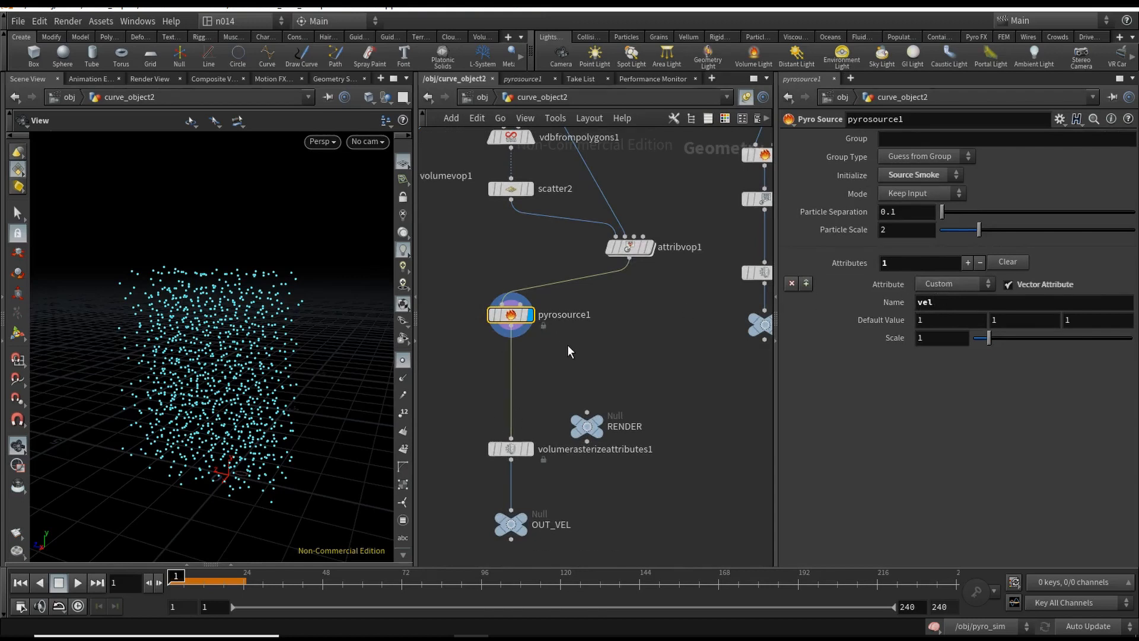
pyautogui.scroll(-2, 567, 350)
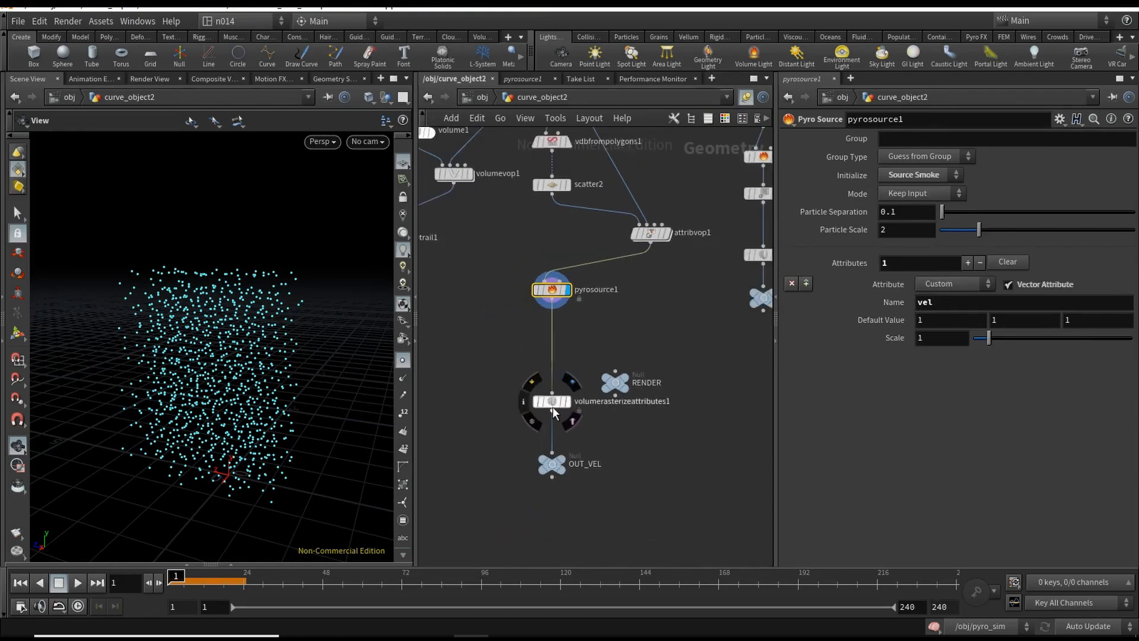
pyautogui.click(555, 404)
pyautogui.click(568, 403)
# Display sphere1 as the smoke source shape and inspect create_density's density and temperature attributes
pyautogui.moveTo(631, 324); pyautogui.dragTo(619, 360, button='middle')
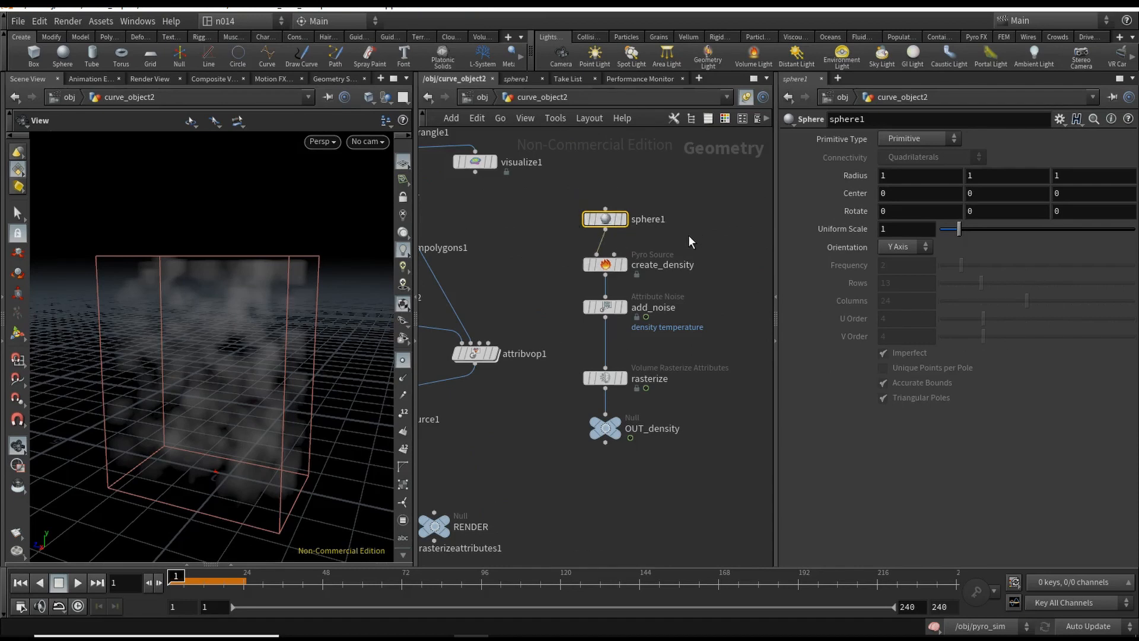
pyautogui.moveTo(689, 241); pyautogui.dragTo(694, 251, button='middle')
pyautogui.click(623, 229)
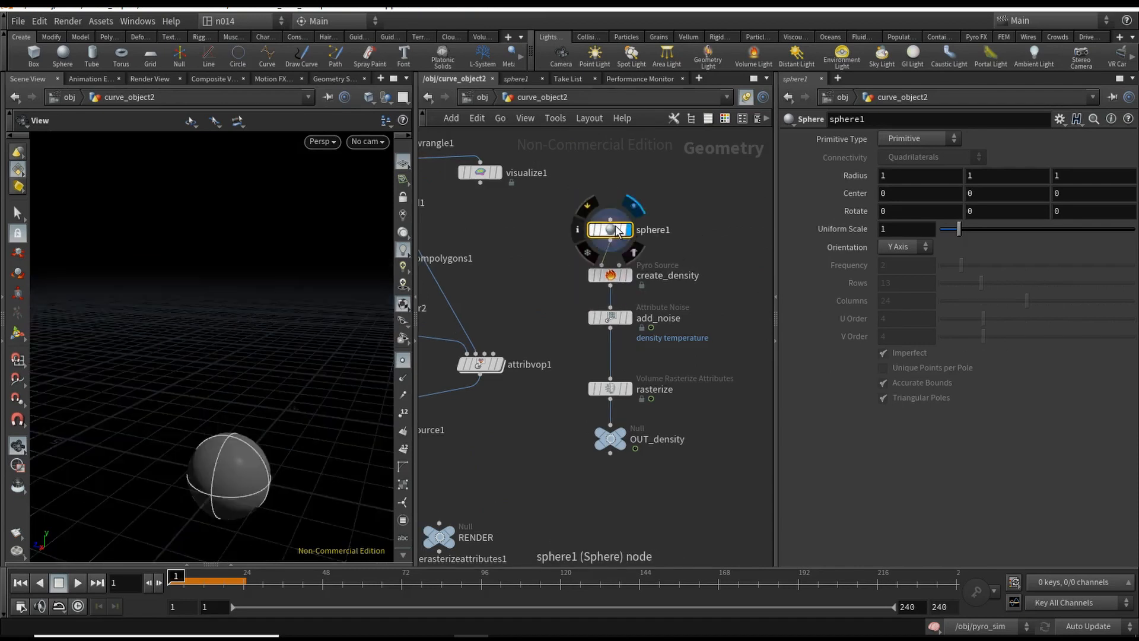
pyautogui.click(610, 274)
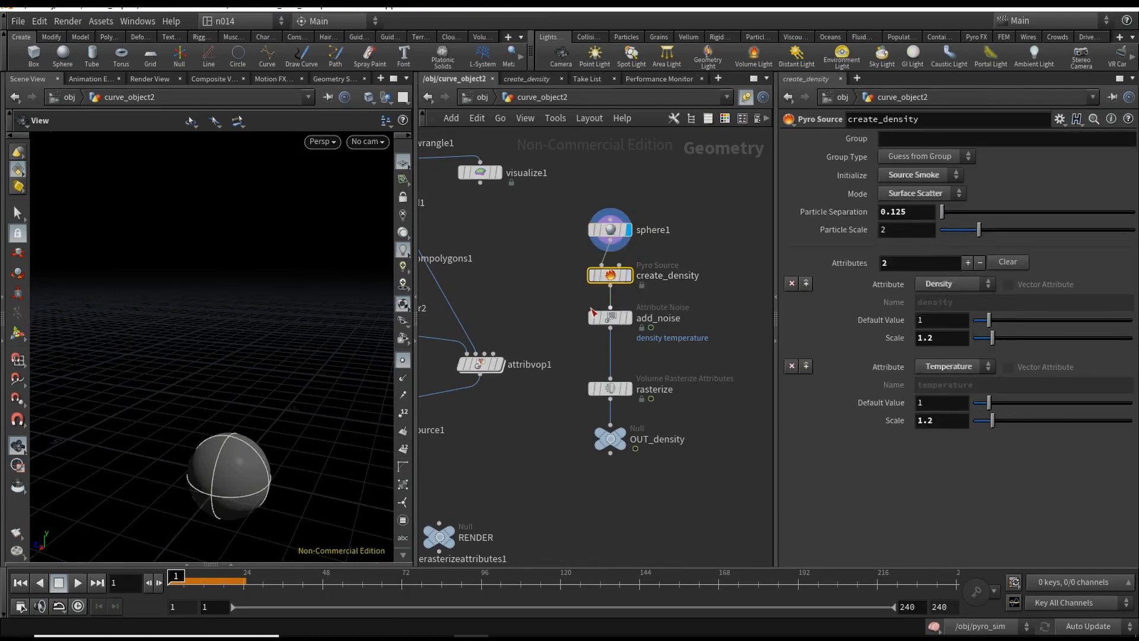
# Display add_noise and inspect its settings and the source points on the sphere
pyautogui.click(627, 318)
pyautogui.click(618, 318)
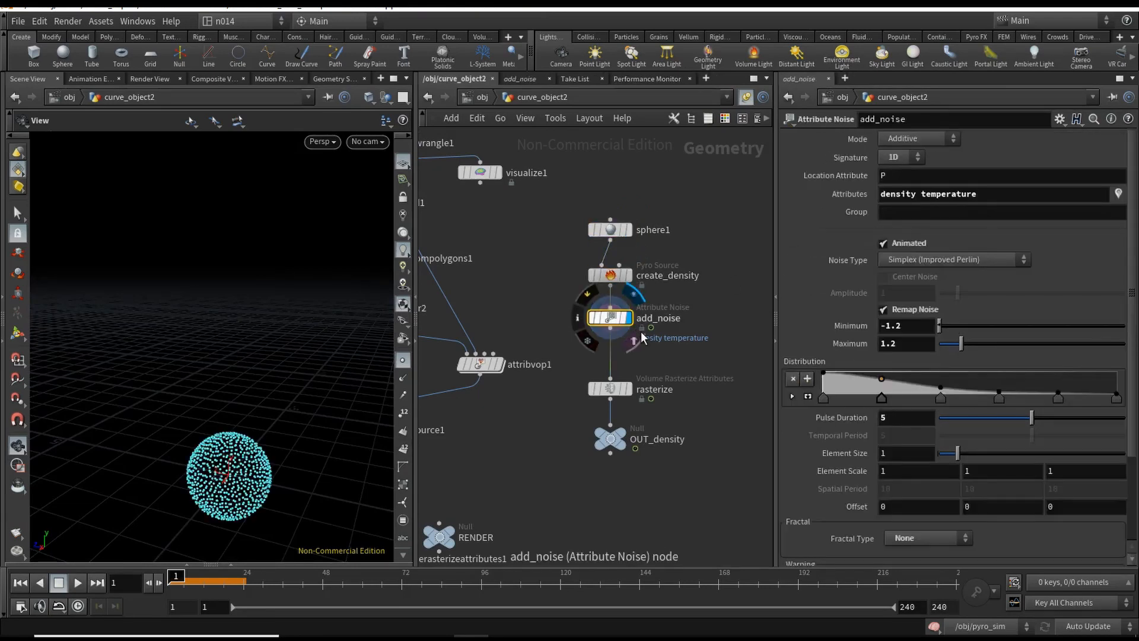
pyautogui.moveTo(263, 243); pyautogui.dragTo(243, 268)
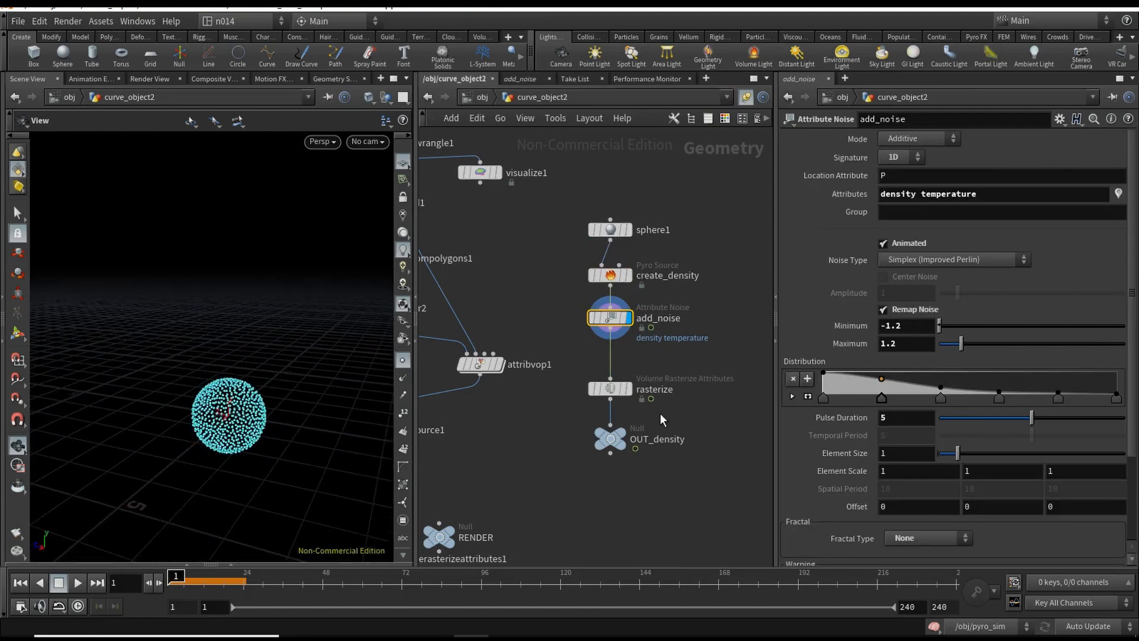
# Display rasterize and OUT_density to inspect the sphere's rasterized density volume
pyautogui.click(627, 388)
pyautogui.click(617, 389)
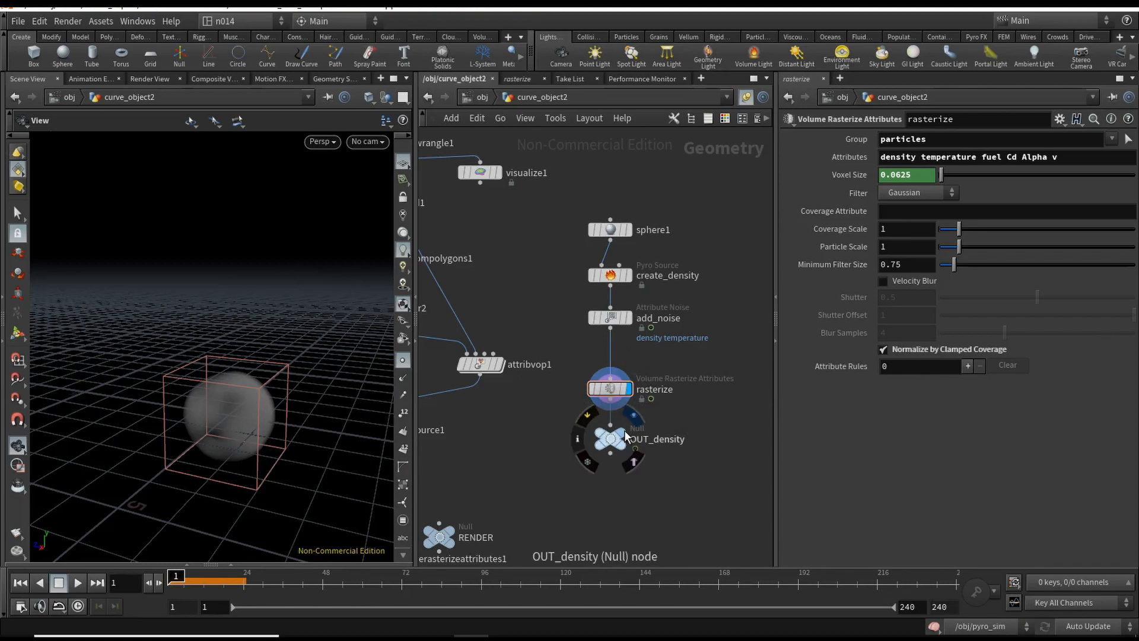
pyautogui.click(634, 414)
# Go up to the object level and play the simulation with pyro_sim displayed
pyautogui.click(483, 98)
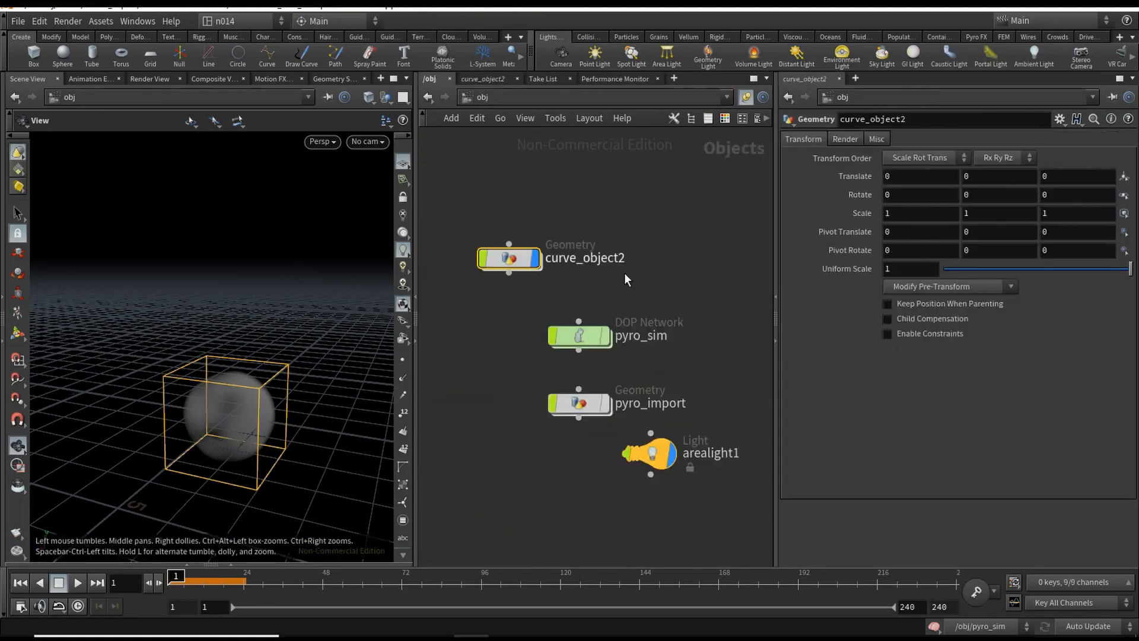
pyautogui.click(77, 582)
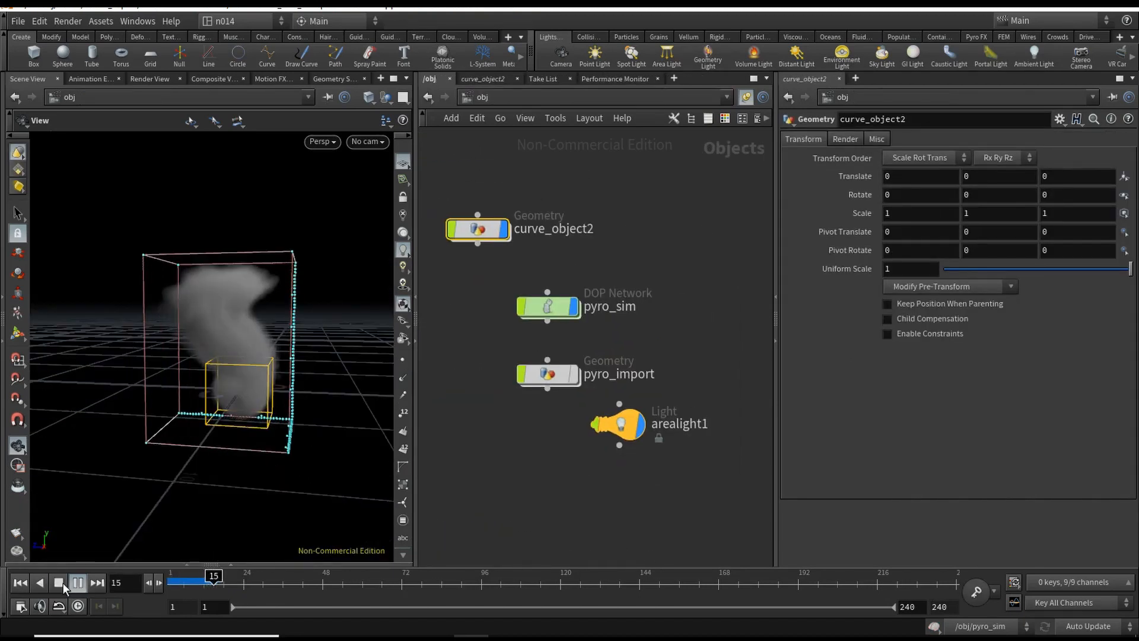